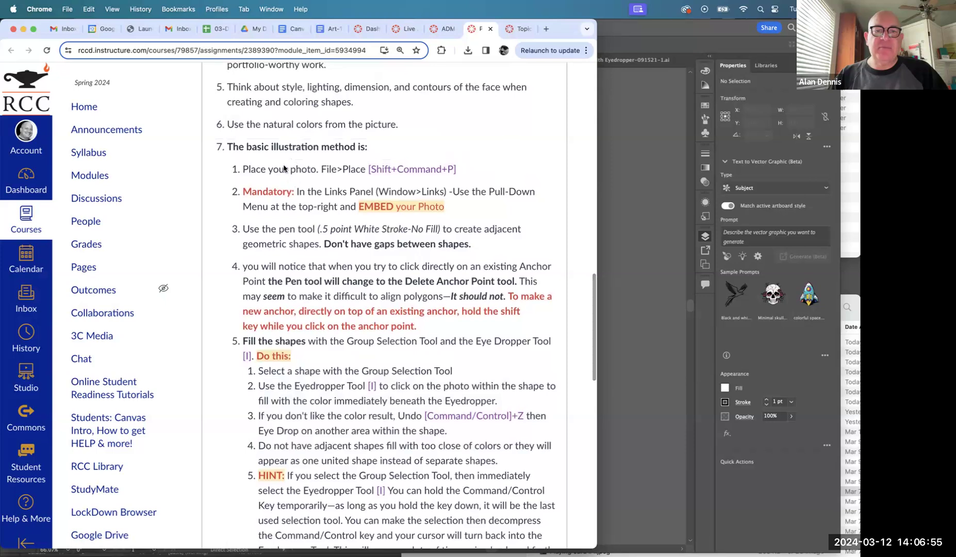
Read the assignment's illustration-method instructions on embedding the photo, the 0.5 pt white pen stroke, gaps between shapes and adding anchors over existing anchor points.
{"action": "left_click_drag", "start_coordinate": [297, 191], "coordinate": [430, 208]}
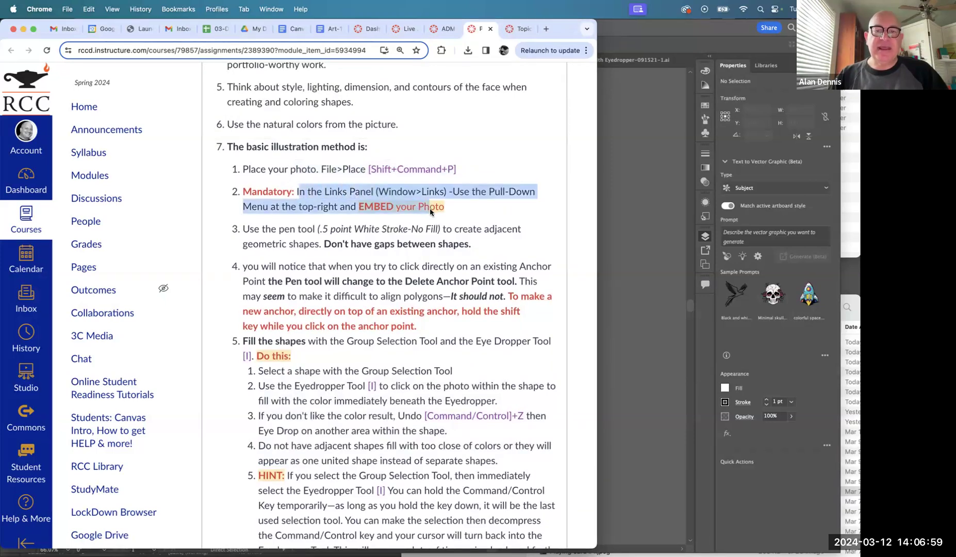
{"action": "scroll", "coordinate": [363, 248], "scroll_direction": "down", "scroll_amount": 2}
{"action": "left_click_drag", "start_coordinate": [284, 185], "coordinate": [429, 192]}
{"action": "left_click_drag", "start_coordinate": [306, 200], "coordinate": [436, 197]}
{"action": "left_click_drag", "start_coordinate": [290, 220], "coordinate": [387, 269]}
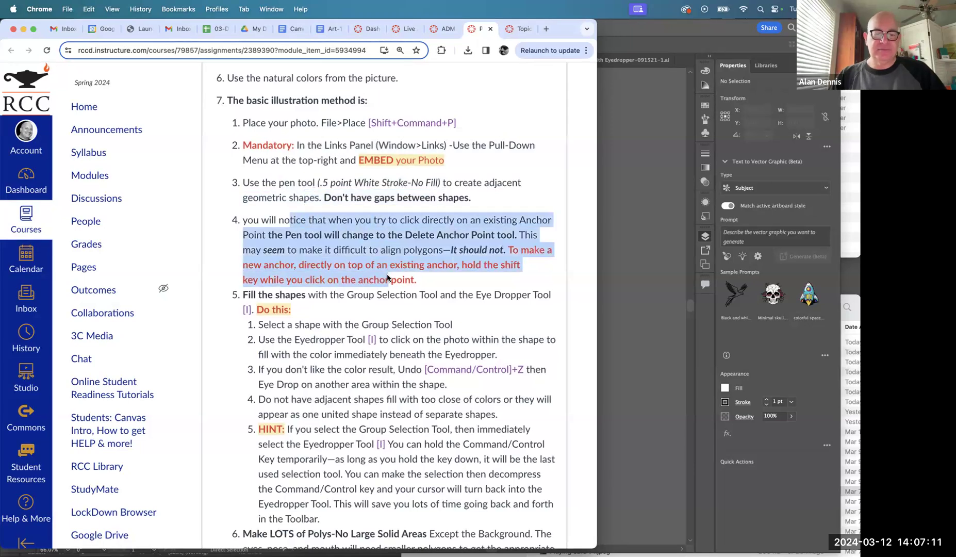
Switch to Illustrator and use Direct Selection on a forehead polygon, focusing on the mesh above the eyeglass lens.
{"action": "key", "text": "super+Tab"}
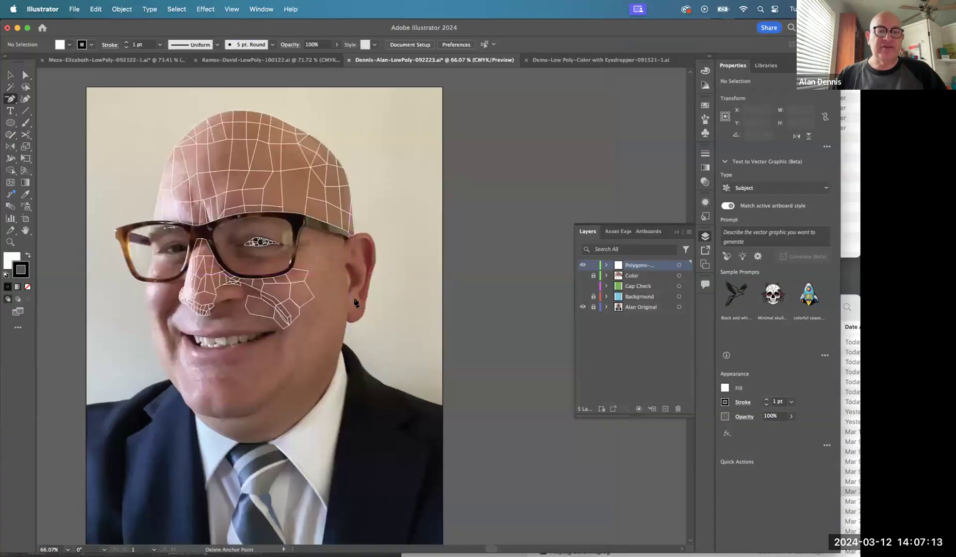
{"action": "key", "text": "a"}
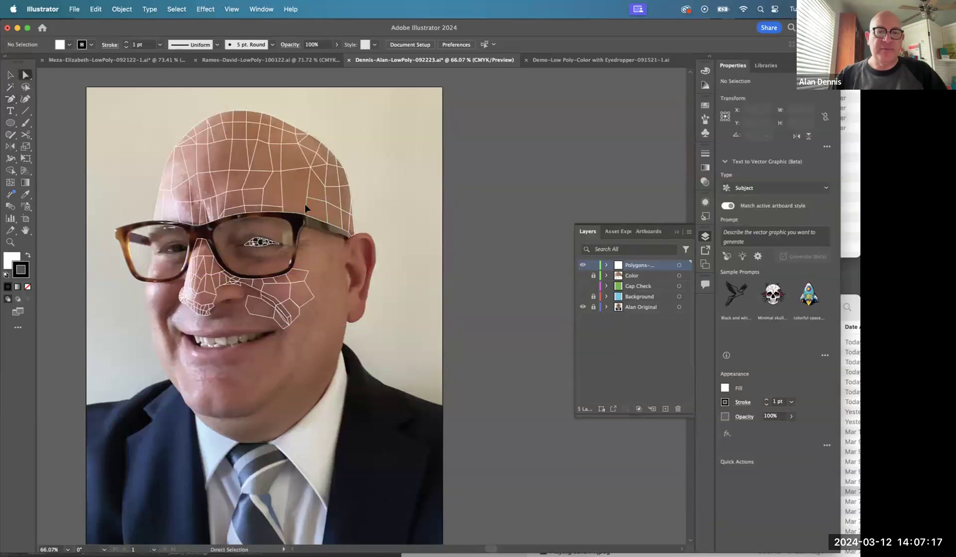
{"action": "left_click", "coordinate": [305, 205]}
{"action": "key", "text": "super+space"}
{"action": "left_click_drag", "start_coordinate": [261, 165], "coordinate": [390, 277]}
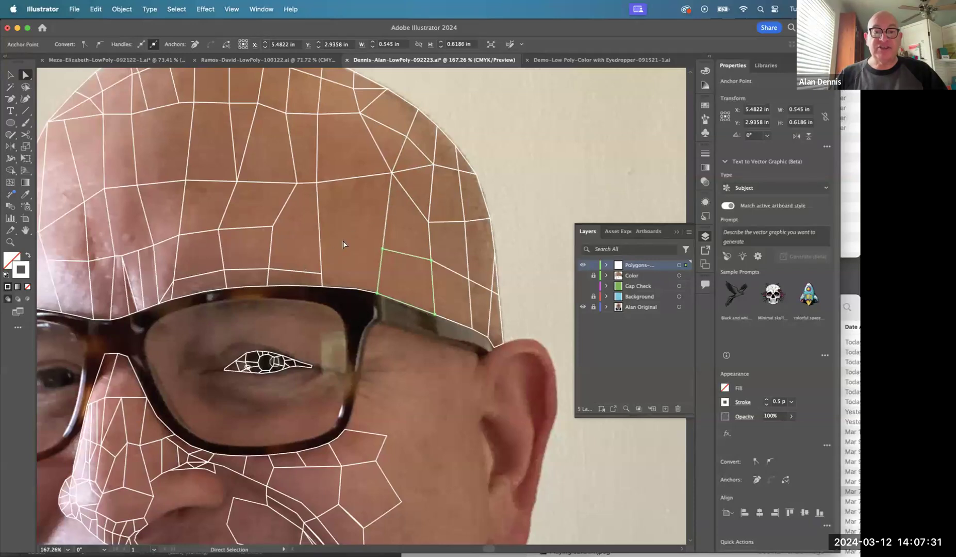
Try shifting edges of the forehead polygons above the glasses with Direct Selection, undoing the moves.
{"action": "left_click_drag", "start_coordinate": [320, 235], "coordinate": [298, 235]}
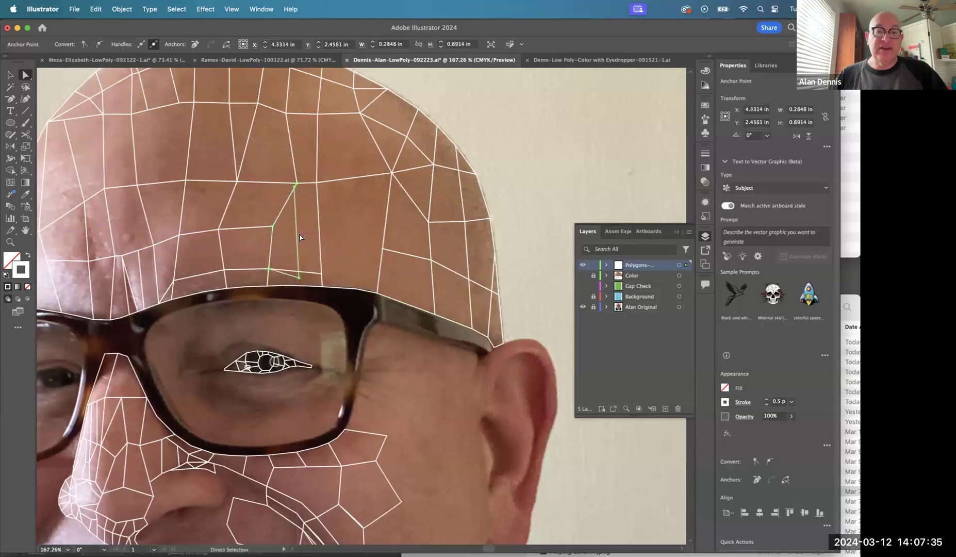
{"action": "left_click", "coordinate": [381, 227]}
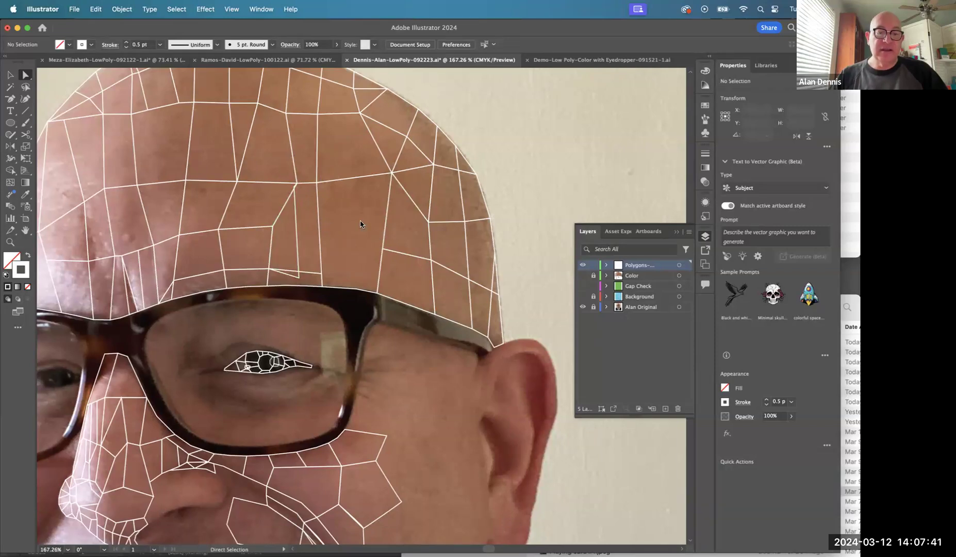
{"action": "key", "text": "super+z"}
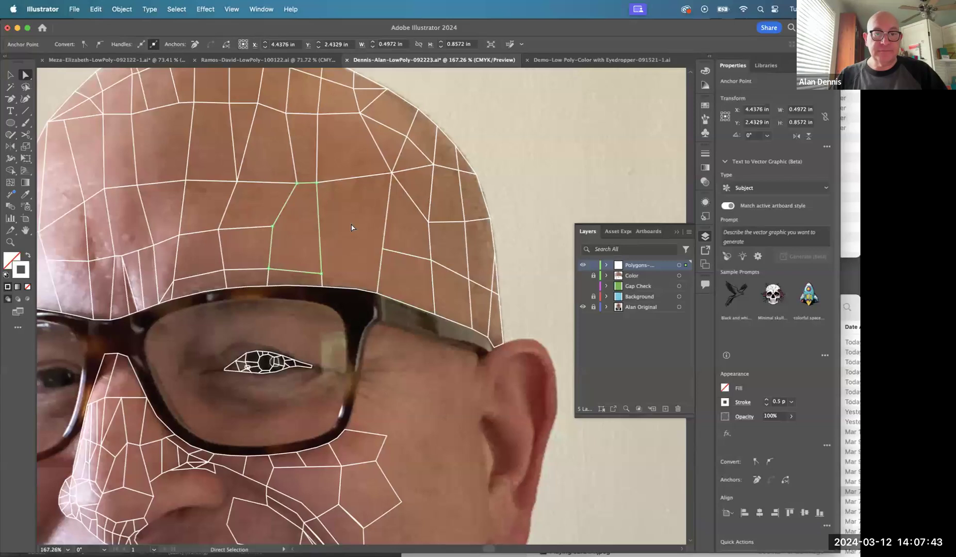
{"action": "key", "text": "super+z"}
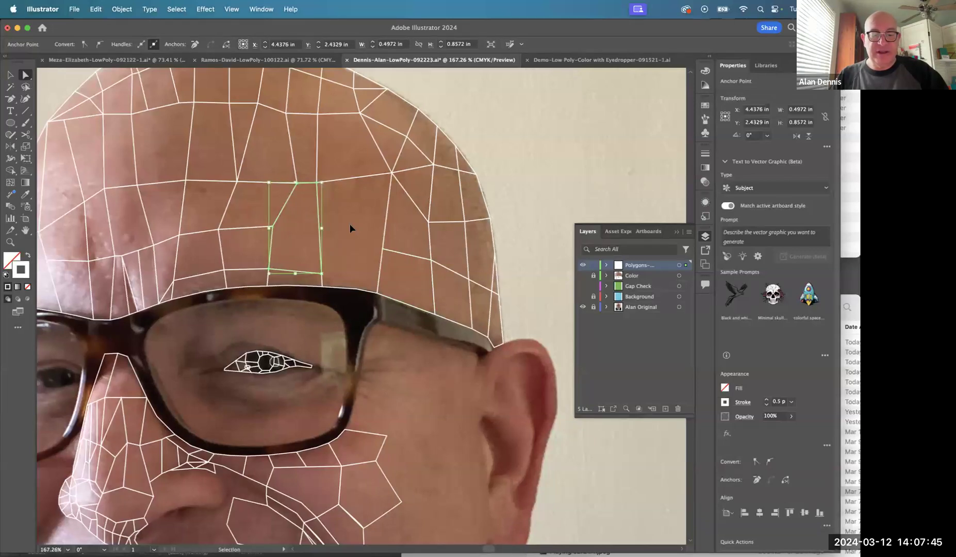
{"action": "key", "text": "super+z"}
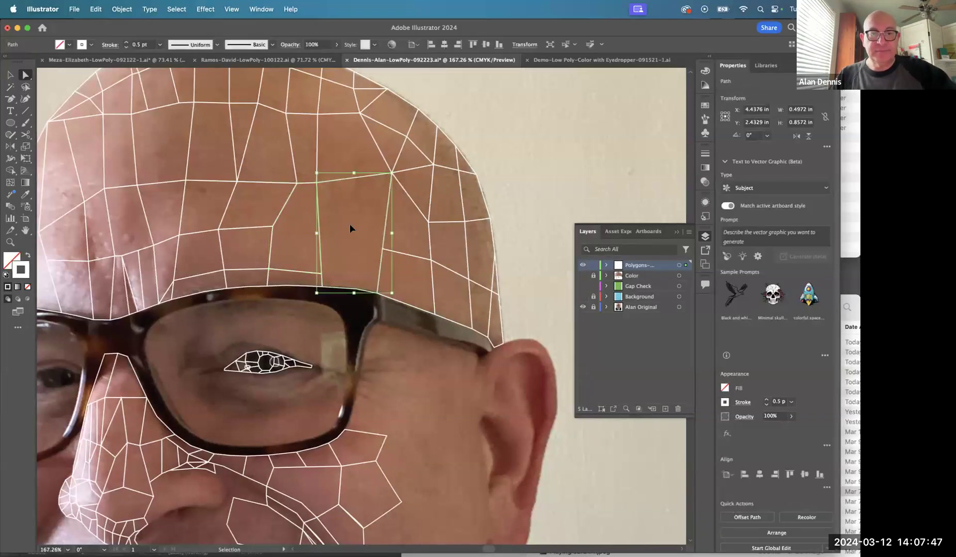
{"action": "left_click_drag", "start_coordinate": [356, 234], "coordinate": [384, 215]}
{"action": "key", "text": "super+z"}
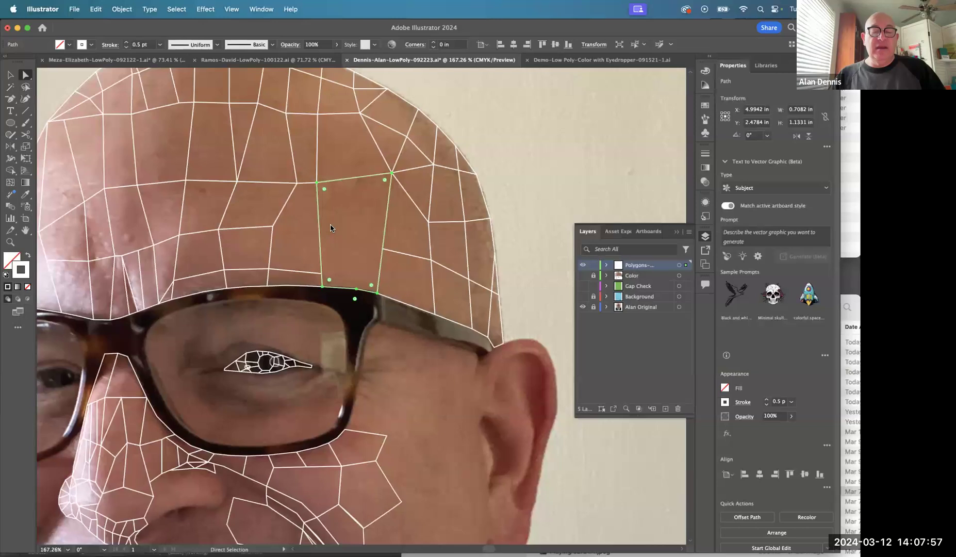
Select the neighbouring forehead polygons above the glasses one after another to inspect their edges, finishing on the large four-sided one.
{"action": "left_click", "coordinate": [301, 273]}
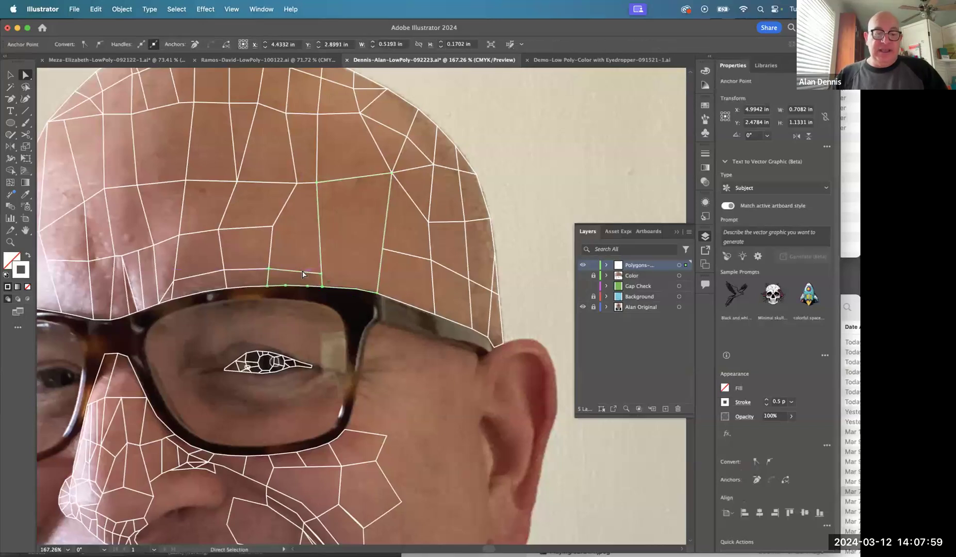
{"action": "left_click", "coordinate": [302, 272]}
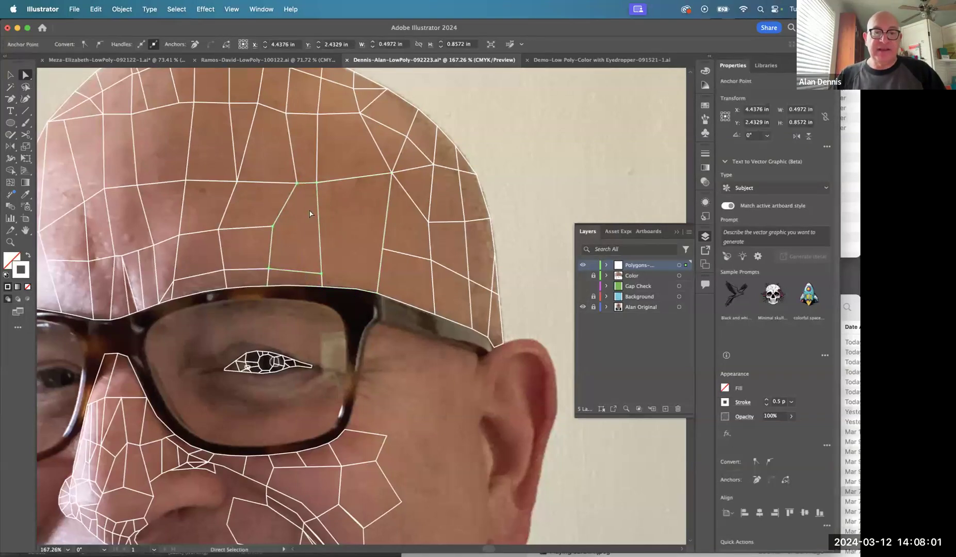
{"action": "left_click", "coordinate": [330, 233]}
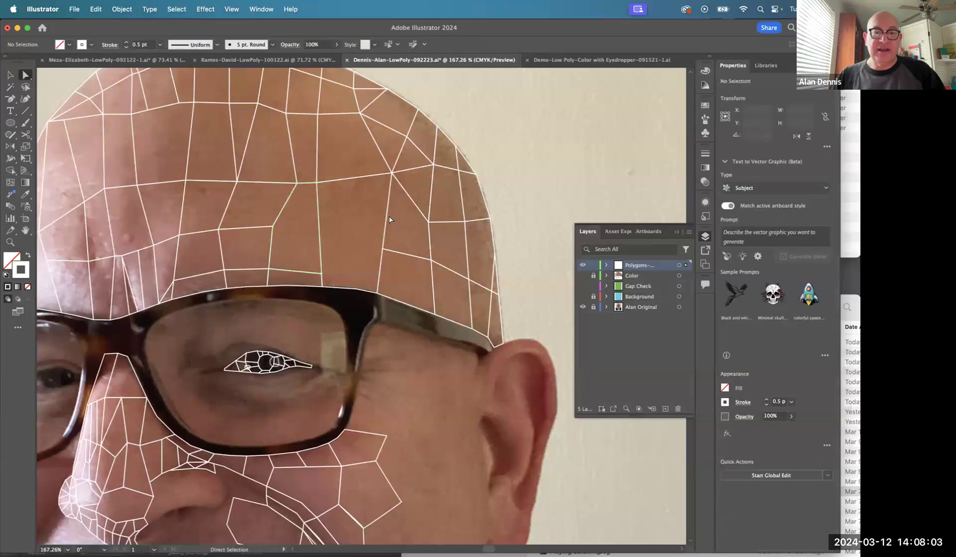
{"action": "left_click", "coordinate": [387, 218]}
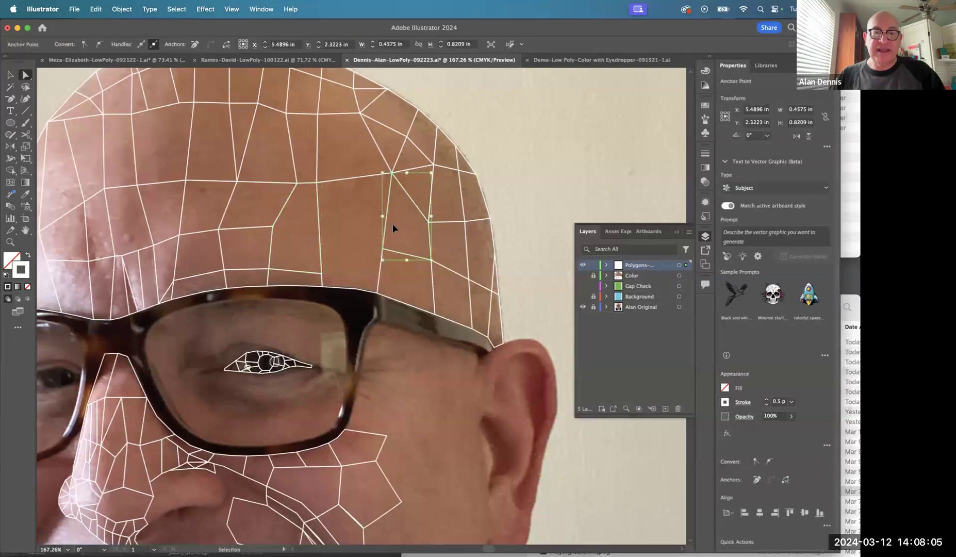
{"action": "left_click", "coordinate": [344, 195]}
{"action": "left_click", "coordinate": [319, 214]}
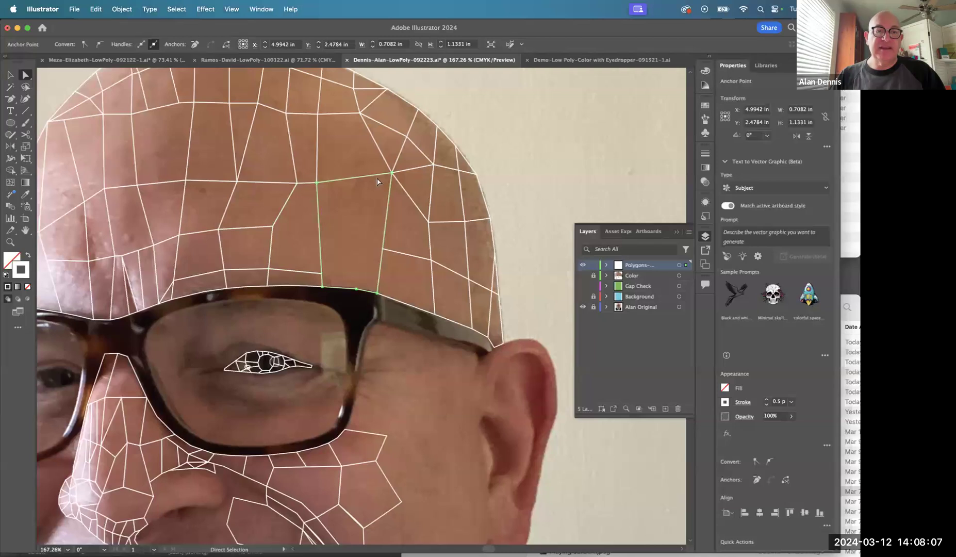
Draw a diagonal line segment about 0.58 in wide and 0.32 in high across the lower part of the large four-sided forehead polygon.
{"action": "left_click", "coordinate": [121, 9]}
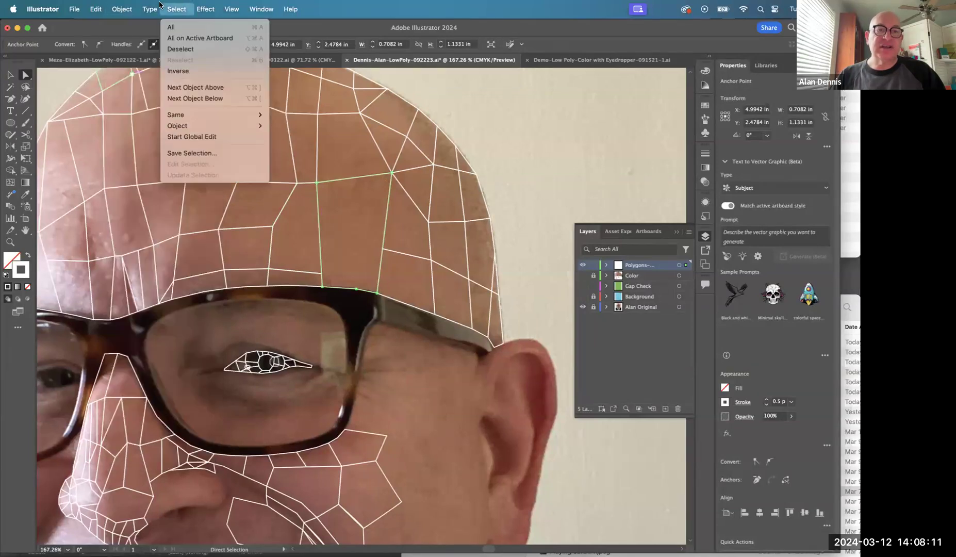
{"action": "left_click", "coordinate": [132, 6]}
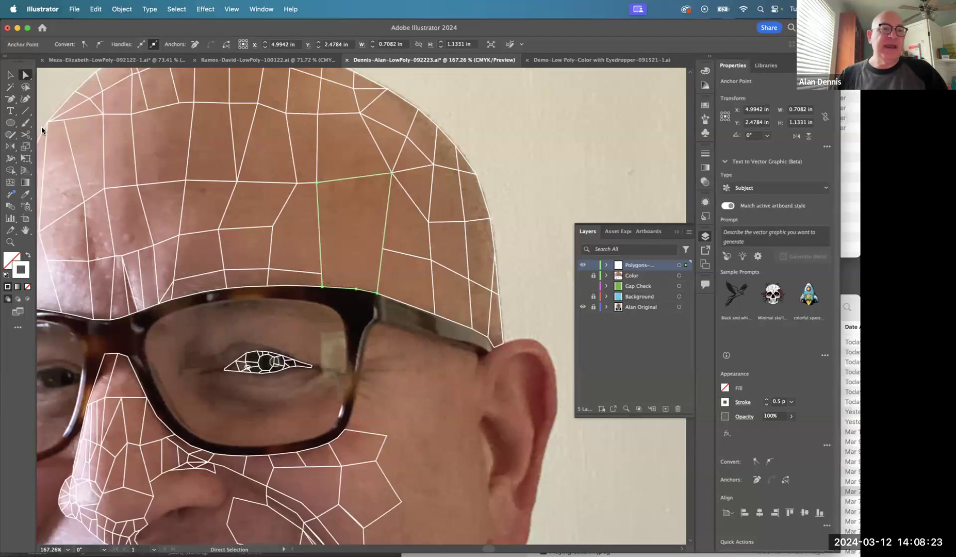
{"action": "left_click", "coordinate": [25, 112]}
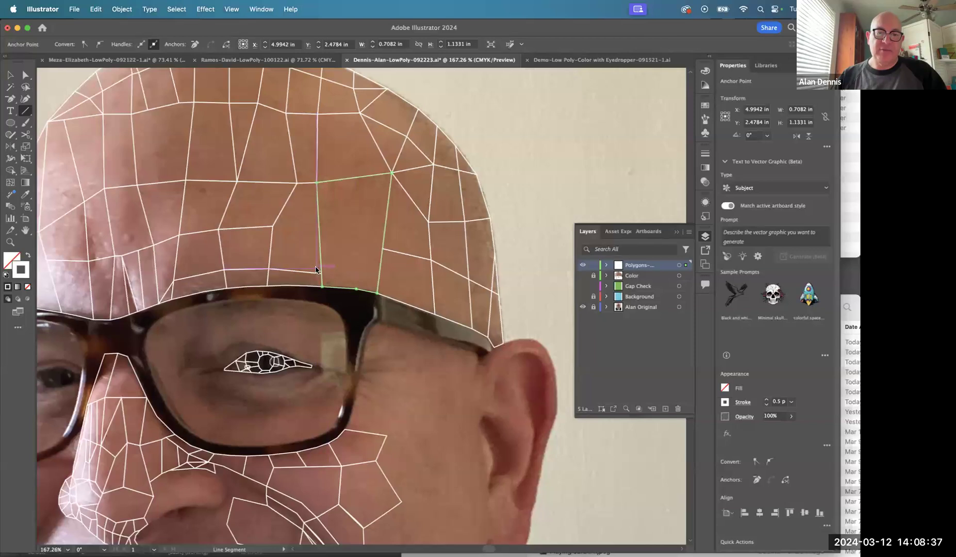
{"action": "left_click_drag", "start_coordinate": [312, 265], "coordinate": [374, 299]}
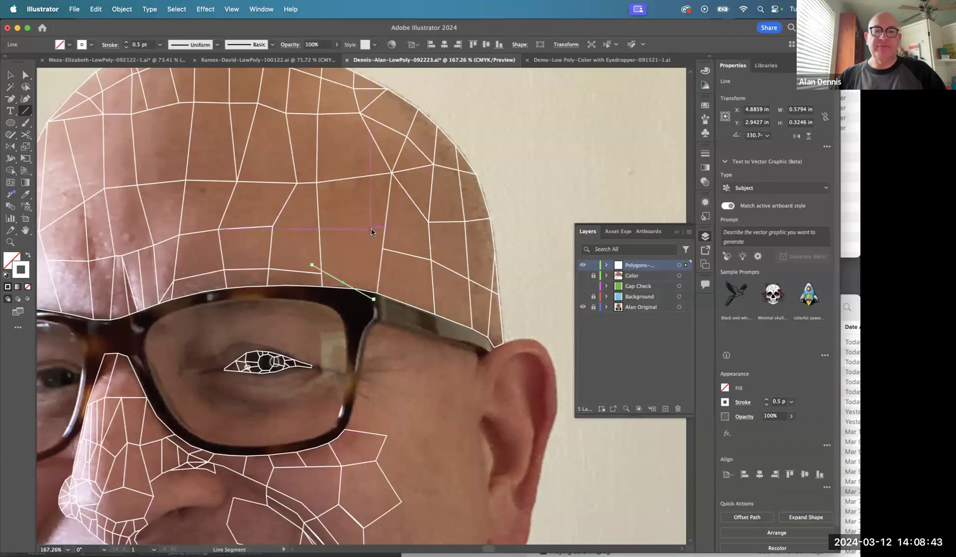
Select the diagonal line and the four-sided forehead polygon together with the Group Selection tool.
{"action": "left_click", "coordinate": [25, 75]}
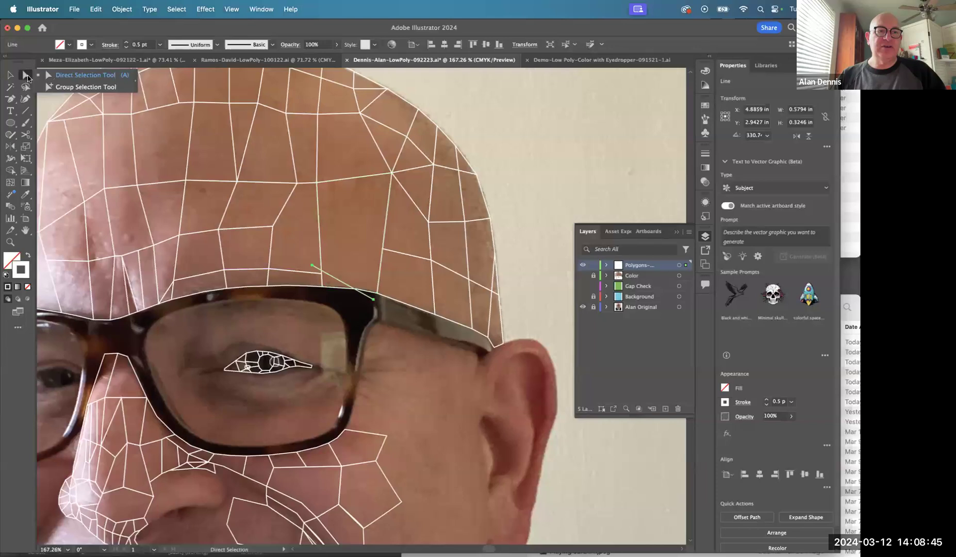
{"action": "left_click", "coordinate": [58, 85]}
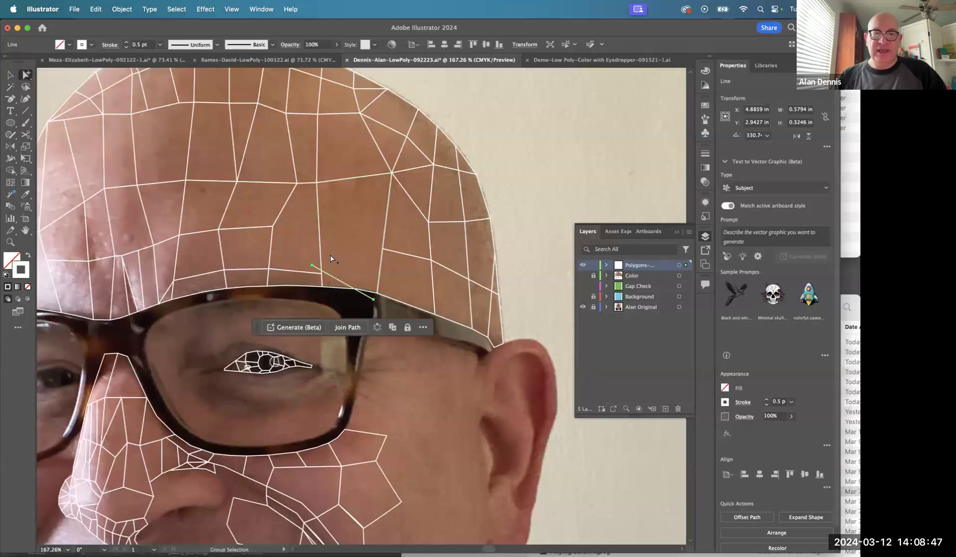
{"action": "left_click", "coordinate": [318, 243]}
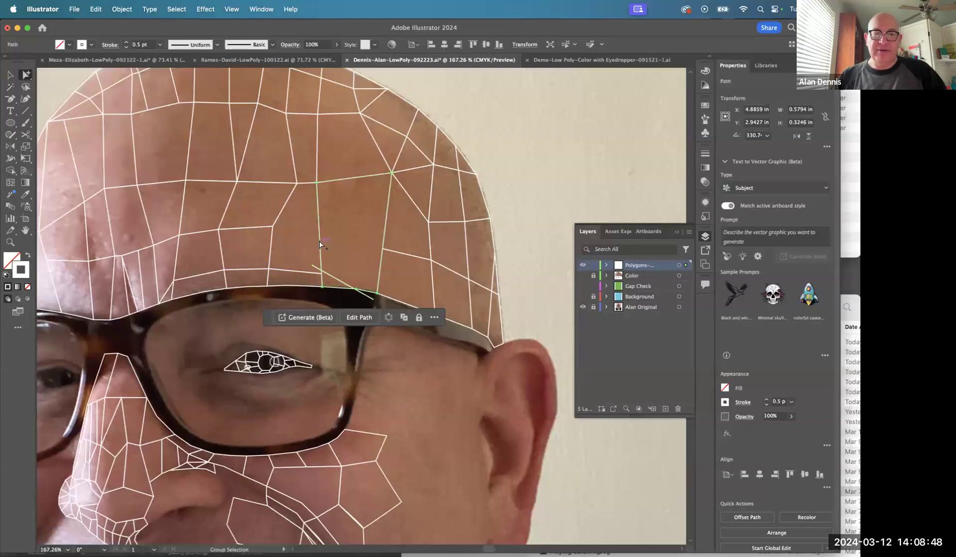
{"action": "left_click", "coordinate": [318, 270]}
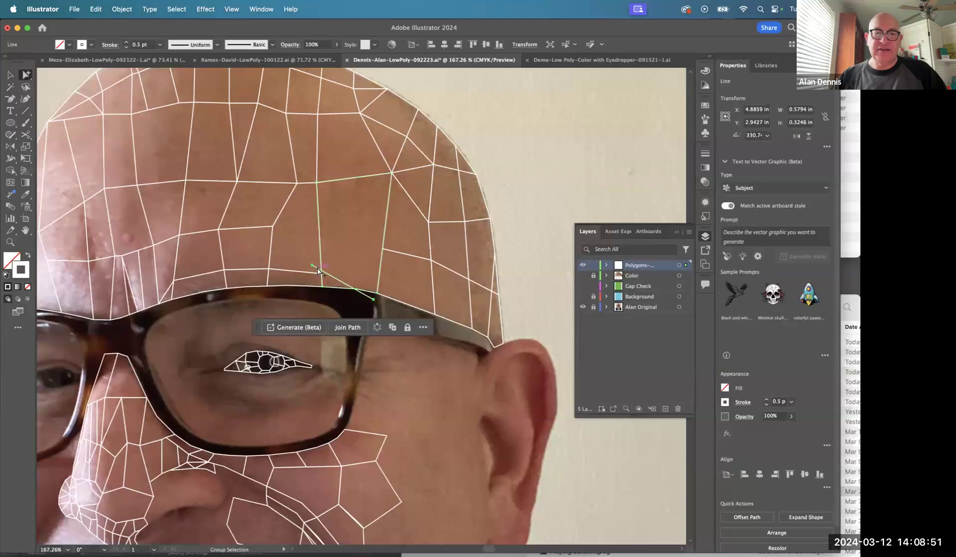
{"action": "left_click", "coordinate": [320, 241], "text": "shift"}
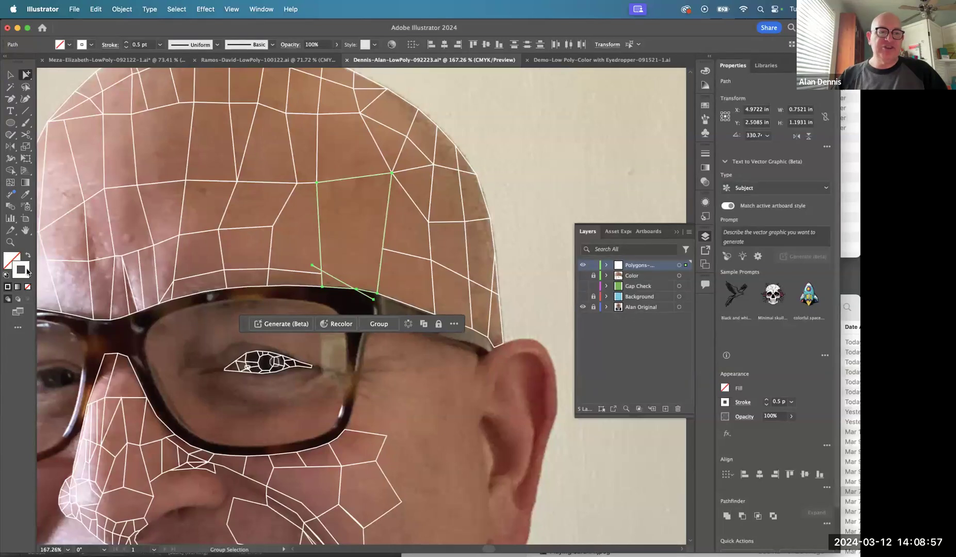
Set the stroke of the selected line and polygon to the Black swatch, and deselect them.
{"action": "double_click", "coordinate": [21, 269]}
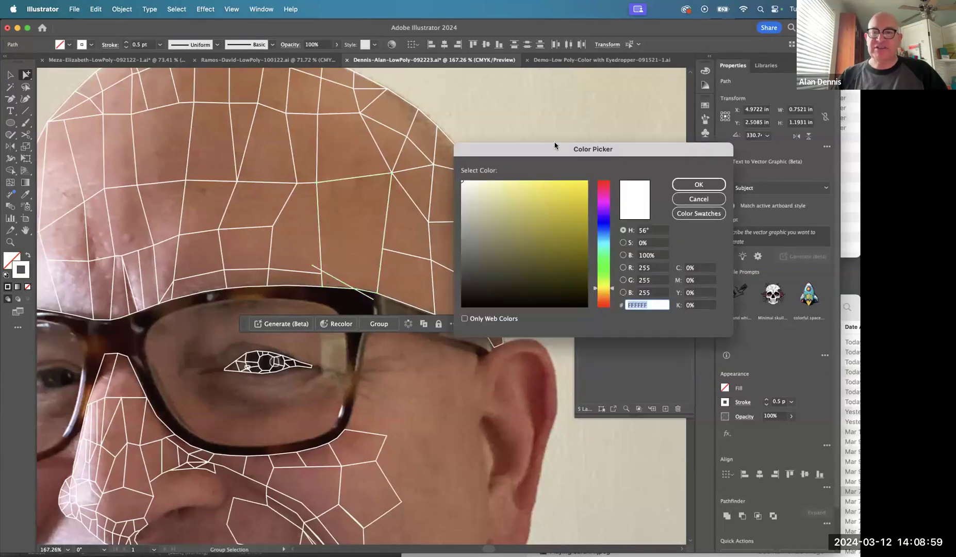
{"action": "left_click_drag", "start_coordinate": [400, 121], "coordinate": [309, 86]}
{"action": "left_click", "coordinate": [486, 150]}
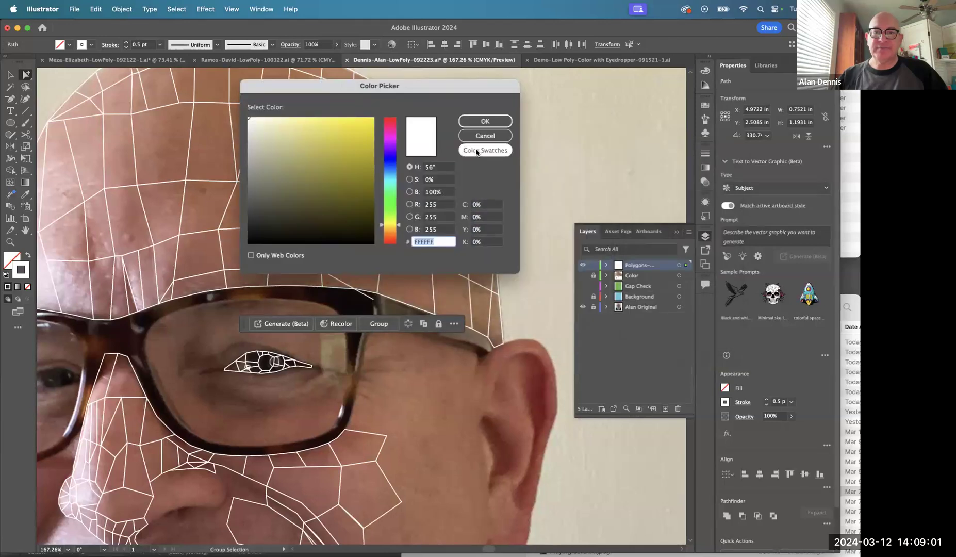
{"action": "left_click", "coordinate": [262, 135]}
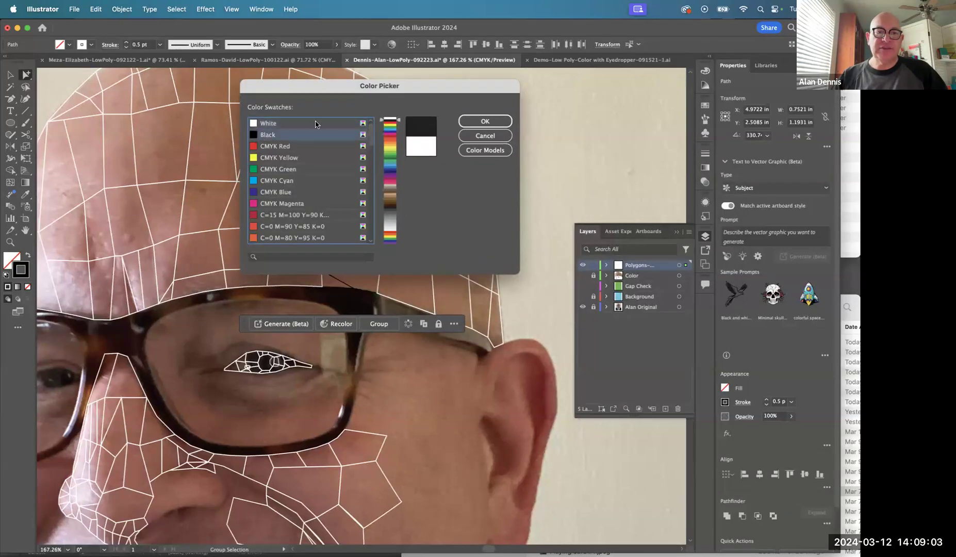
{"action": "left_click", "coordinate": [485, 121]}
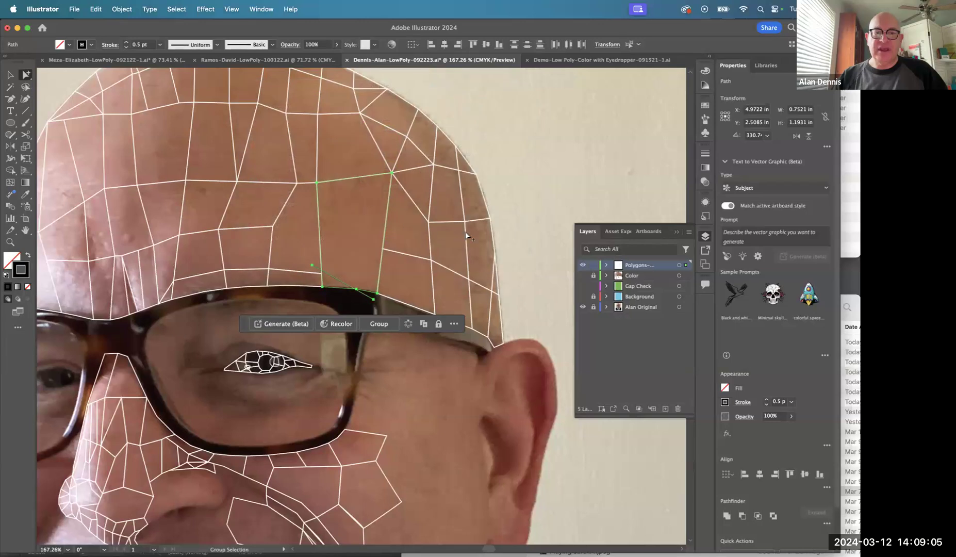
{"action": "left_click", "coordinate": [515, 206]}
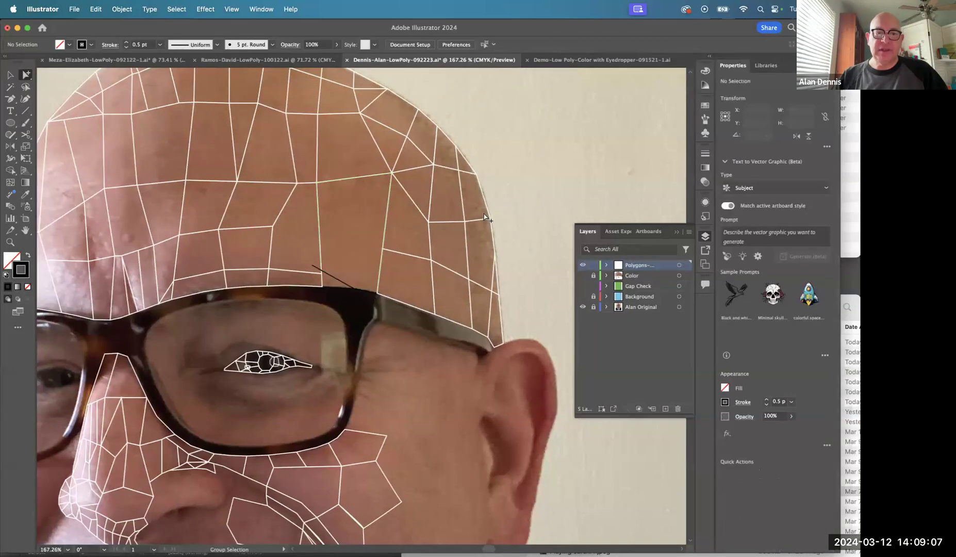
Select the four-sided forehead polygon together with the black diagonal line, undoing a trial move of the polygon.
{"action": "left_click", "coordinate": [320, 243]}
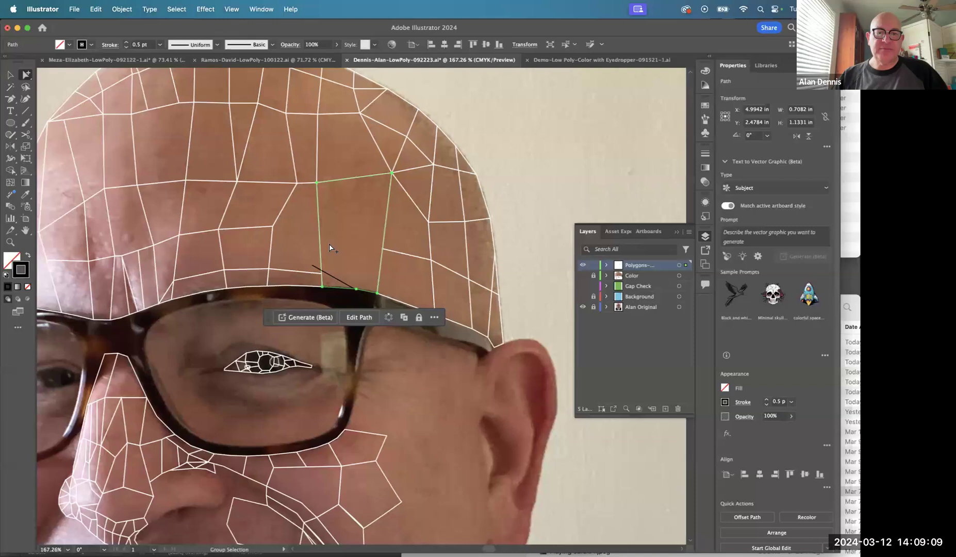
{"action": "left_click_drag", "start_coordinate": [321, 229], "coordinate": [353, 227]}
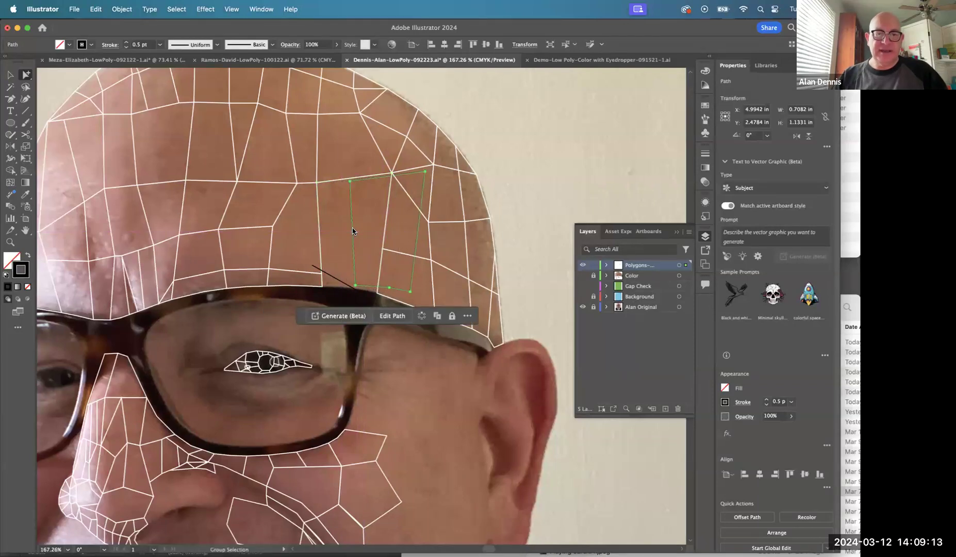
{"action": "key", "text": "super+z"}
{"action": "left_click", "coordinate": [329, 273], "text": "shift"}
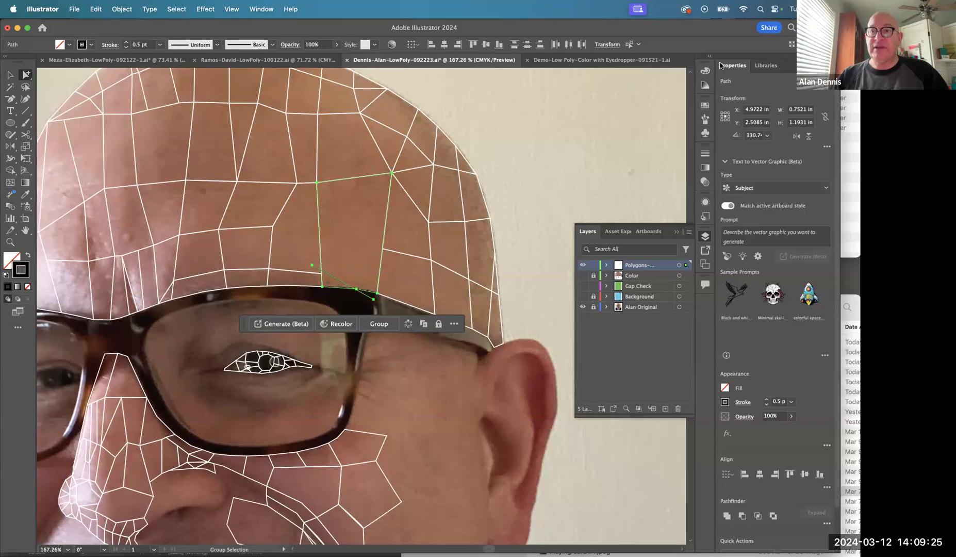
Divide the large forehead polygon along its lower diagonal line with Pathfinder's Divide, and deselect the result.
{"action": "left_click_drag", "start_coordinate": [724, 66], "coordinate": [58, 50]}
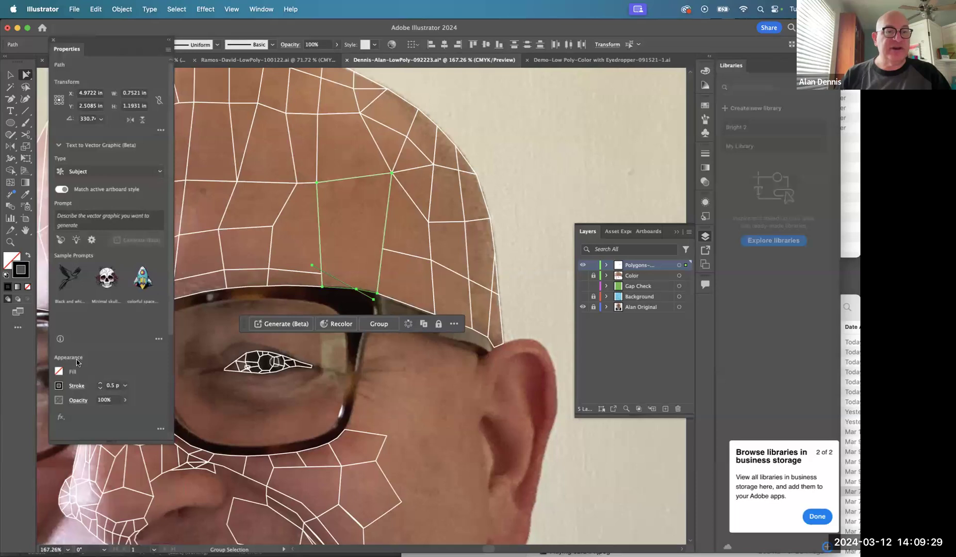
{"action": "scroll", "coordinate": [77, 363], "scroll_direction": "down", "scroll_amount": 5}
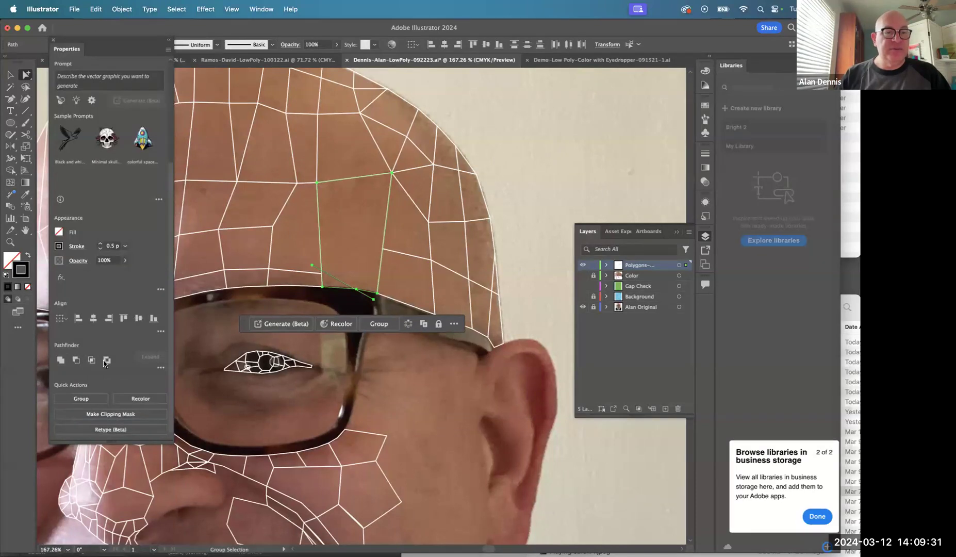
{"action": "left_click", "coordinate": [161, 367]}
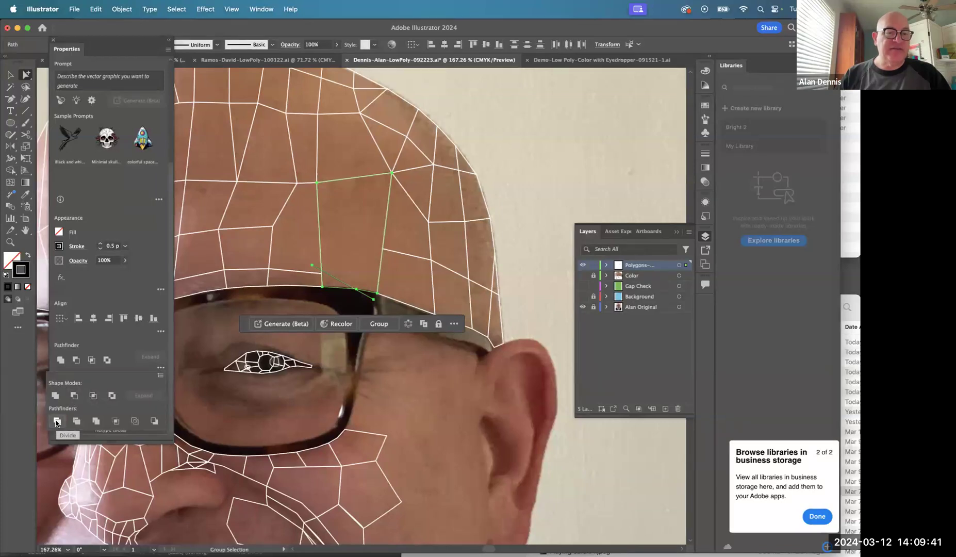
{"action": "left_click", "coordinate": [56, 422]}
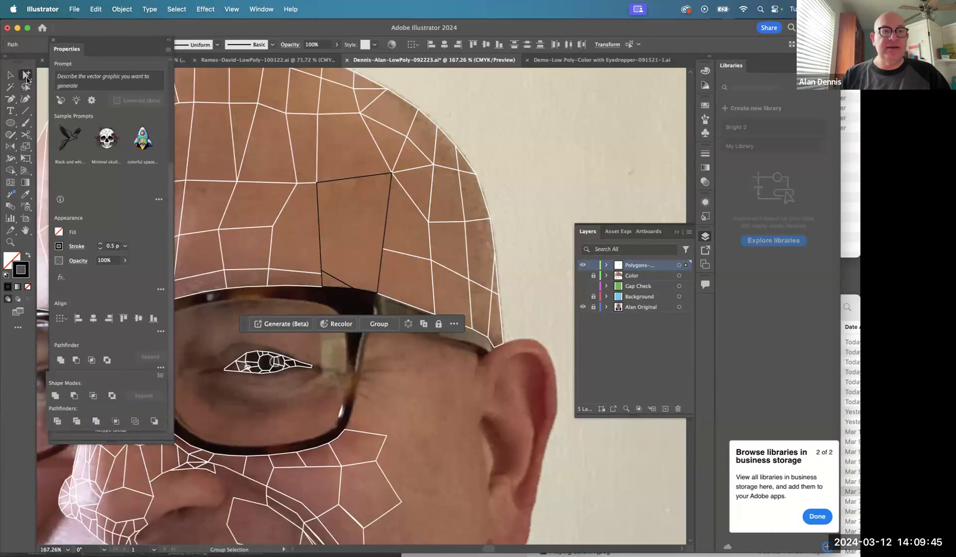
{"action": "key", "text": "super+shift+a"}
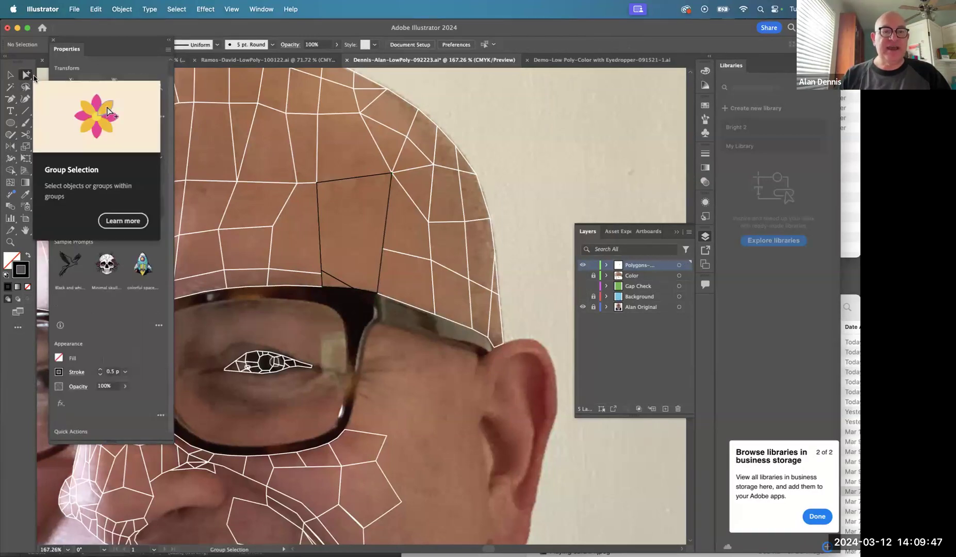
Try moving the two divided pieces of the forehead polygon separately, and undo both moves.
{"action": "left_click", "coordinate": [336, 279]}
{"action": "left_click_drag", "start_coordinate": [336, 266], "coordinate": [345, 219]}
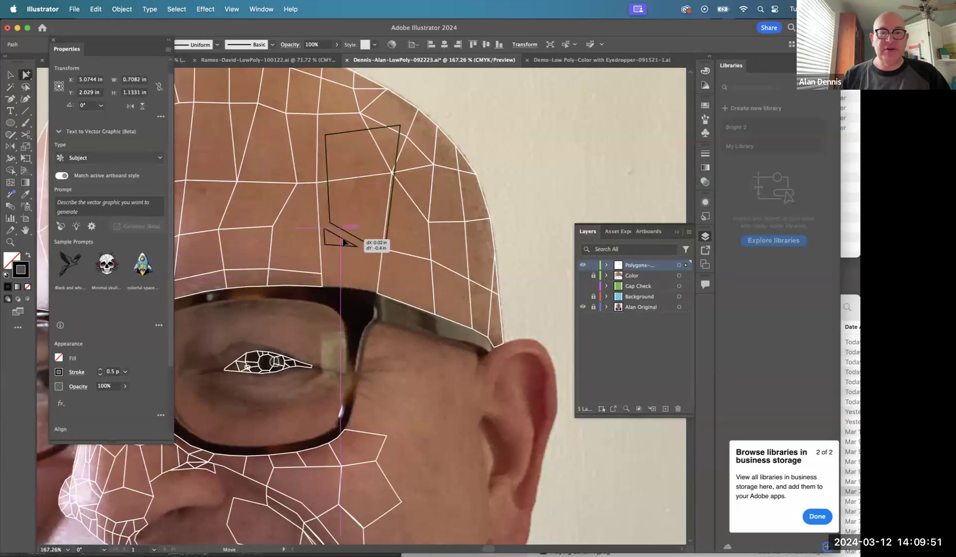
{"action": "left_click", "coordinate": [343, 234]}
{"action": "key", "text": "super+z"}
{"action": "key", "text": "super+z"}
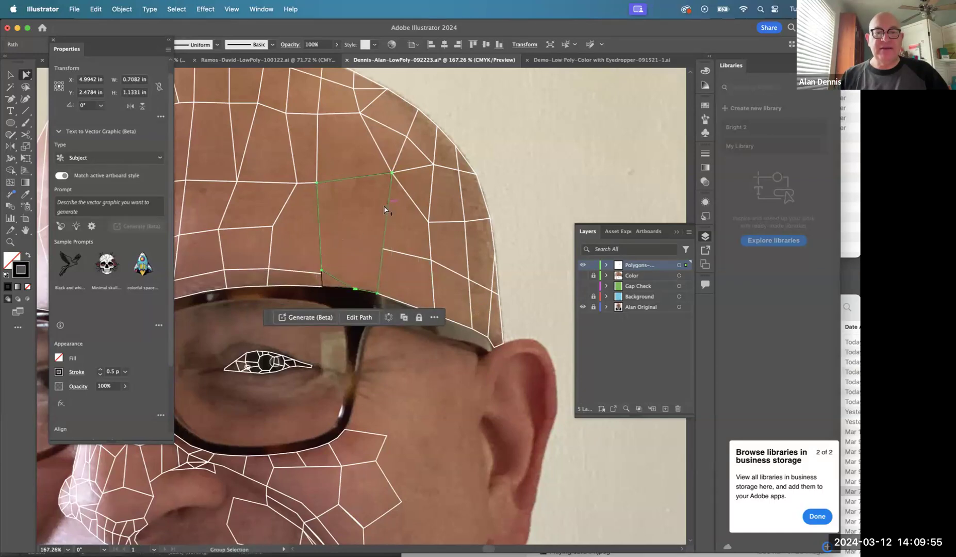
Draw a rising diagonal line about 0.74 in wide and 0.48 in high across the larger forehead piece, and select both together.
{"action": "left_click", "coordinate": [25, 111]}
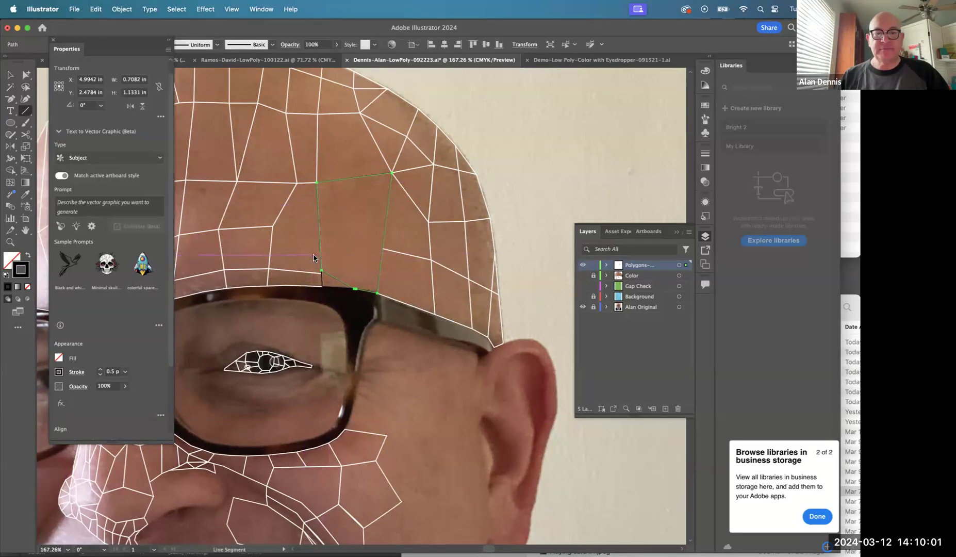
{"action": "left_click_drag", "start_coordinate": [319, 253], "coordinate": [395, 202]}
{"action": "left_click", "coordinate": [387, 223], "text": "shift+super"}
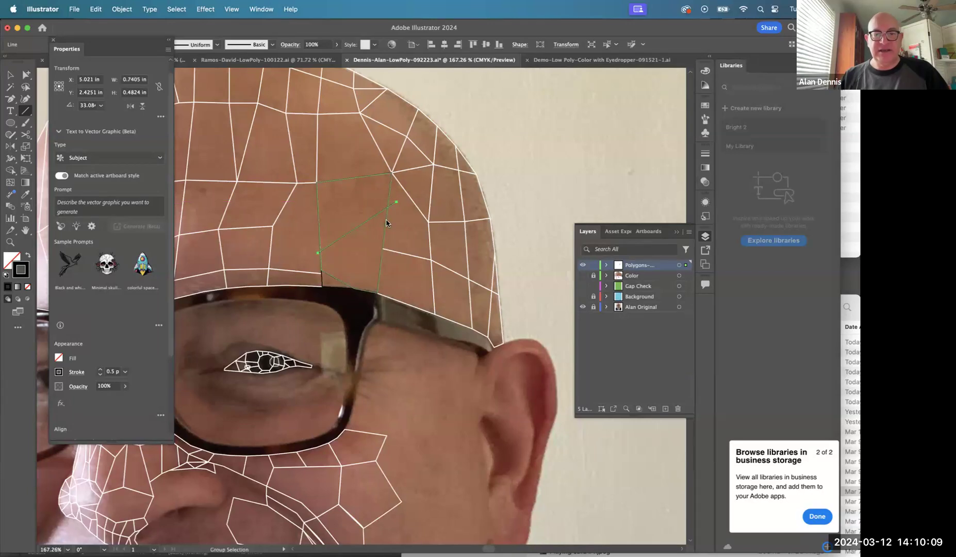
{"action": "left_click", "coordinate": [388, 224], "text": "shift+super"}
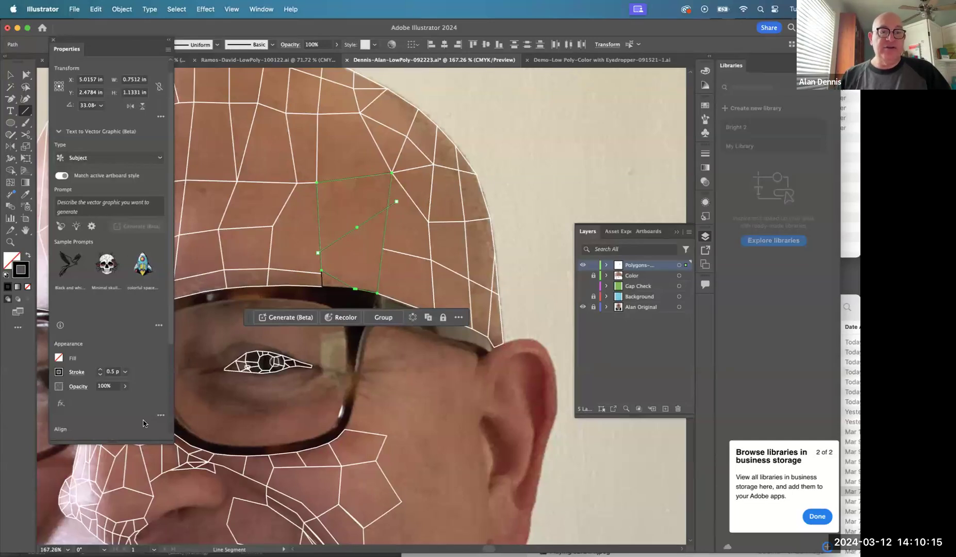
Divide the larger forehead piece along the new diagonal line with Pathfinder's Divide.
{"action": "scroll", "coordinate": [110, 387], "scroll_direction": "down", "scroll_amount": 2}
{"action": "scroll", "coordinate": [110, 387], "scroll_direction": "up", "scroll_amount": 8}
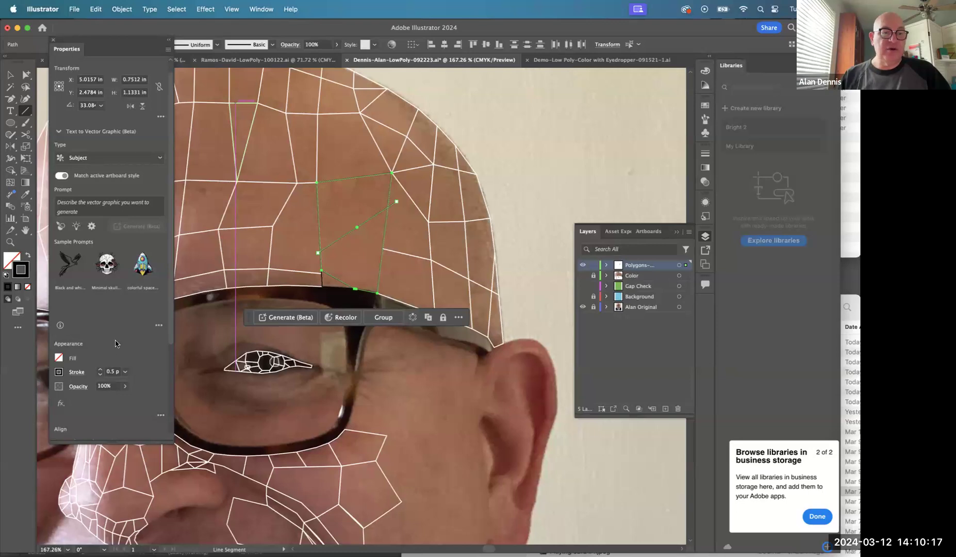
{"action": "scroll", "coordinate": [160, 269], "scroll_direction": "down", "scroll_amount": 5}
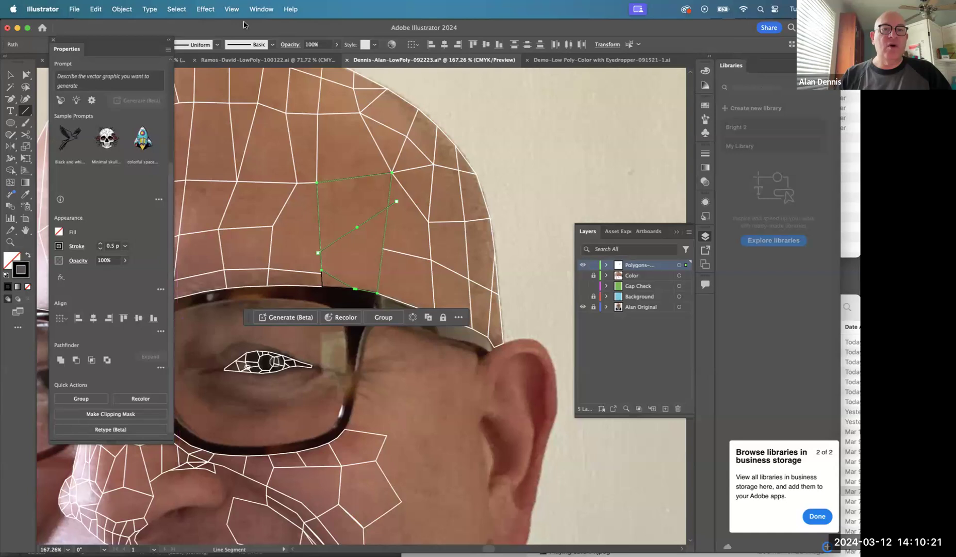
{"action": "left_click", "coordinate": [257, 10]}
{"action": "scroll", "coordinate": [309, 498], "scroll_direction": "down", "scroll_amount": 2}
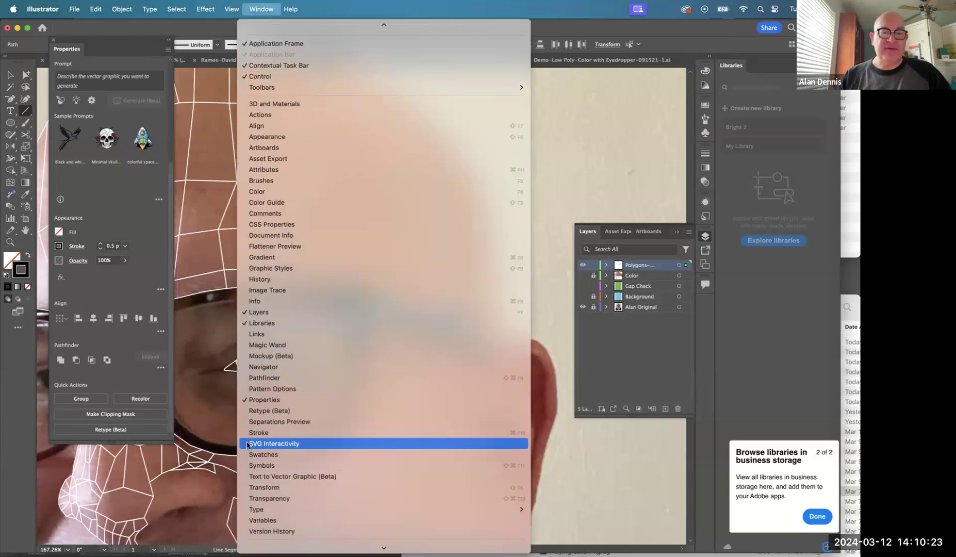
{"action": "left_click", "coordinate": [252, 378]}
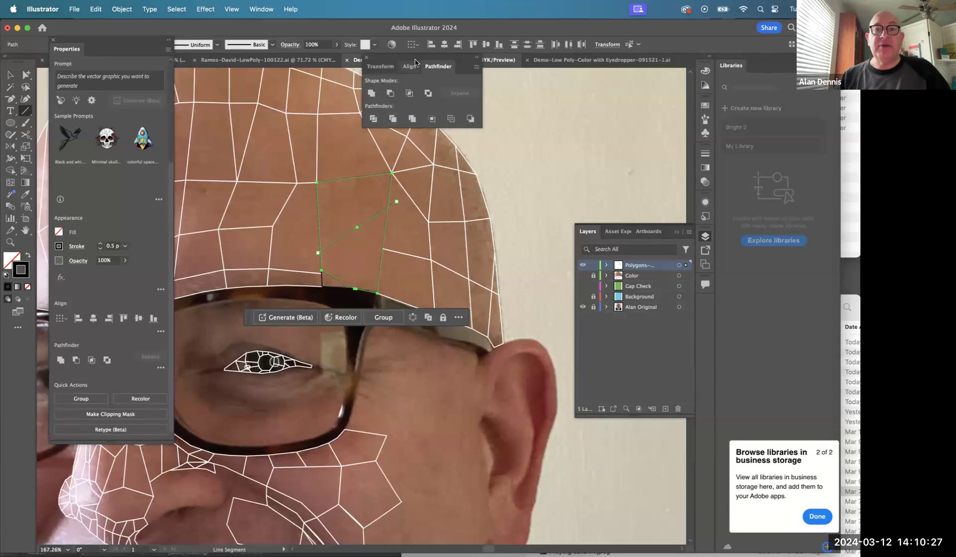
{"action": "left_click", "coordinate": [374, 119]}
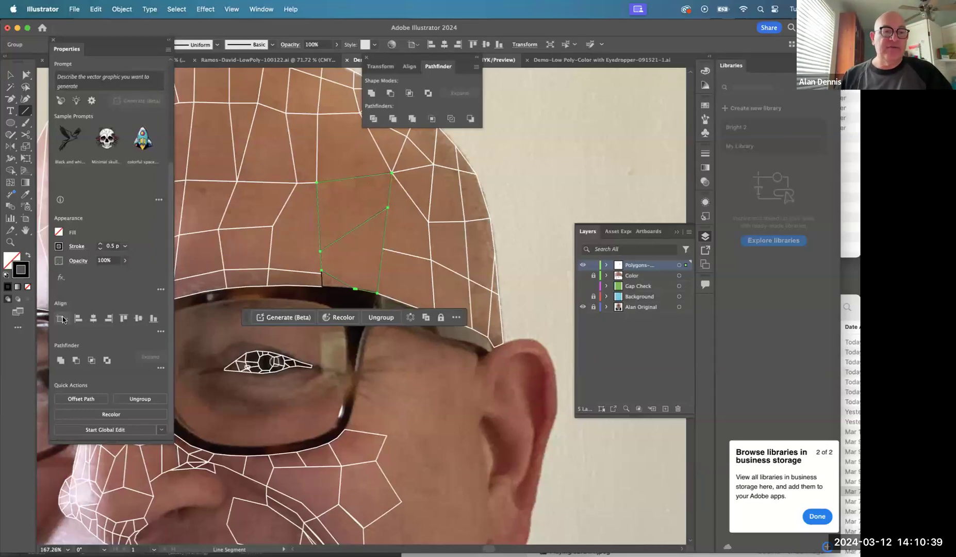
Set the stroke of the divided forehead pieces and of the small triangle below them to the White swatch.
{"action": "left_click", "coordinate": [59, 247]}
{"action": "left_click", "coordinate": [21, 282]}
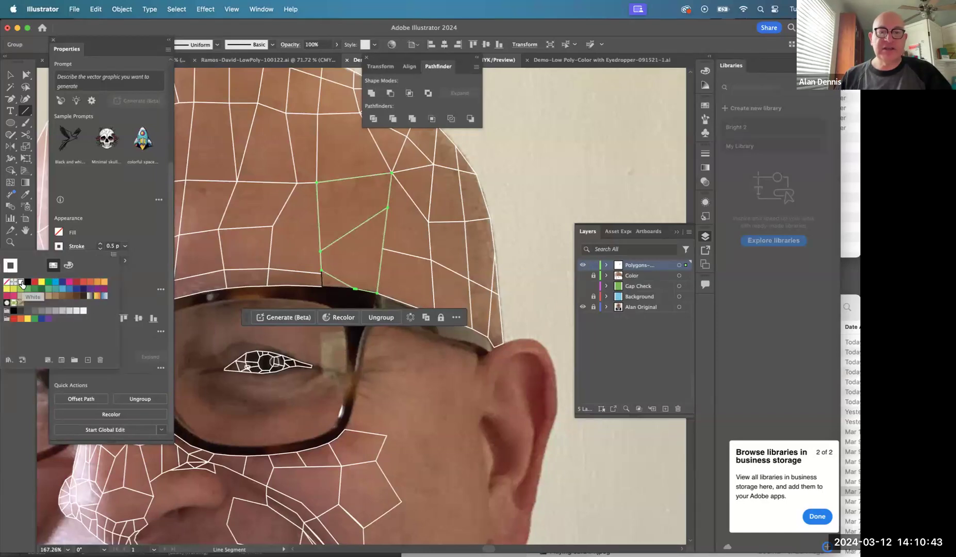
{"action": "left_click", "coordinate": [322, 281]}
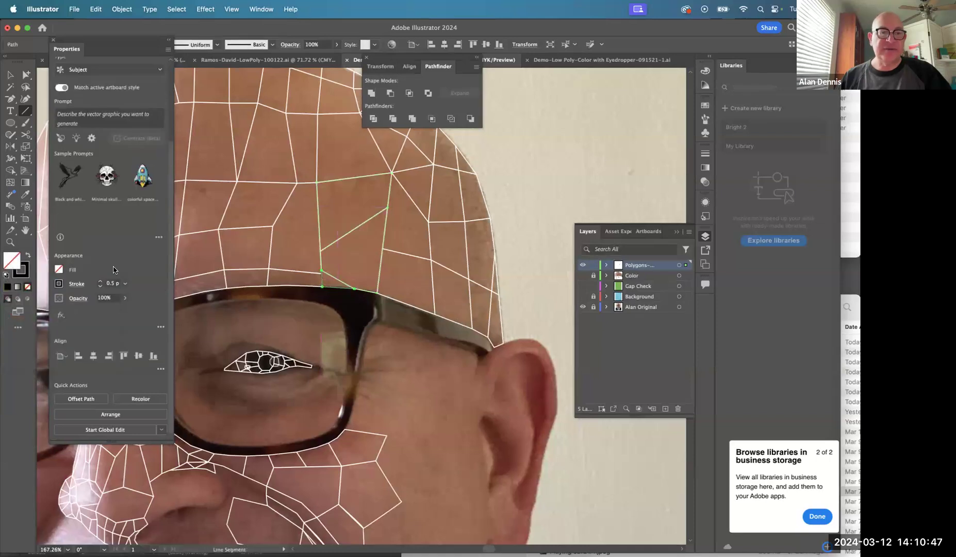
{"action": "left_click", "coordinate": [26, 276]}
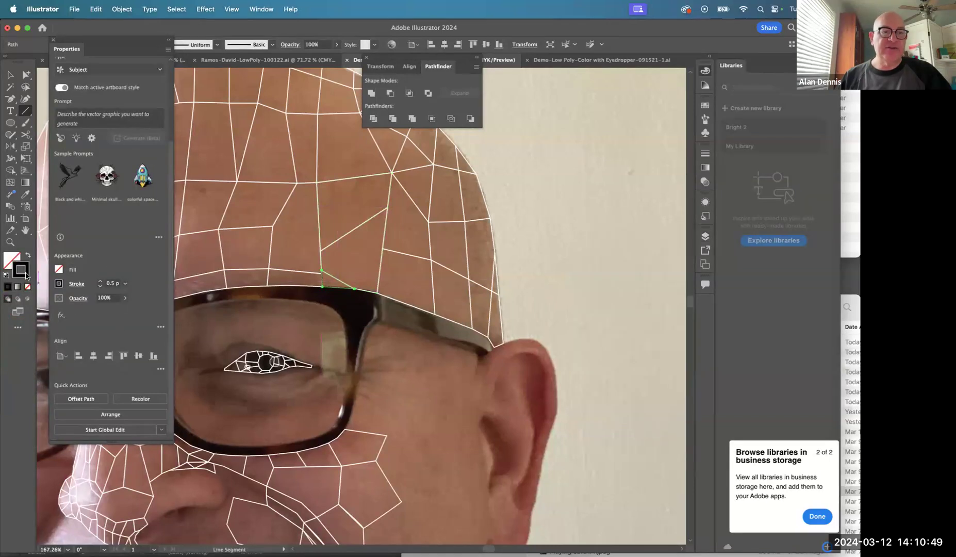
{"action": "double_click", "coordinate": [26, 276]}
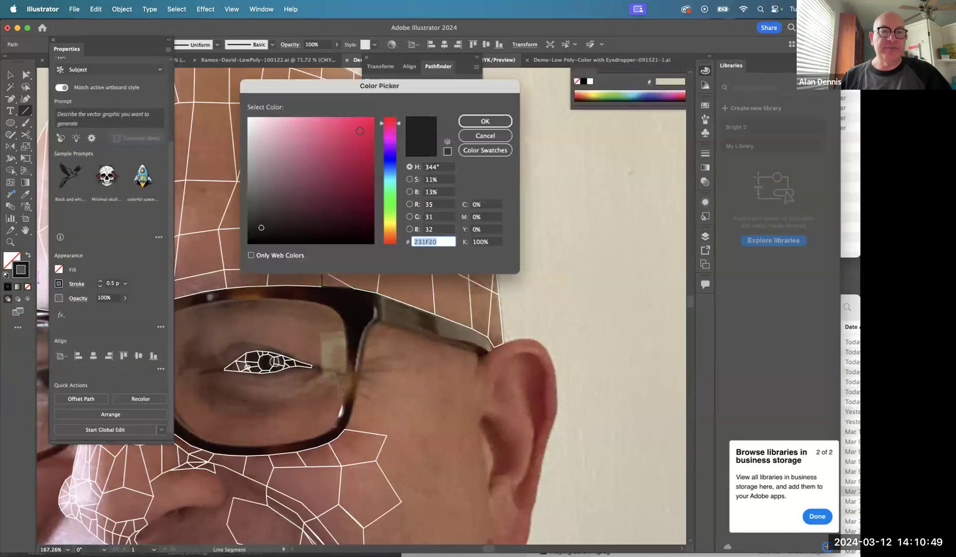
{"action": "left_click", "coordinate": [475, 150]}
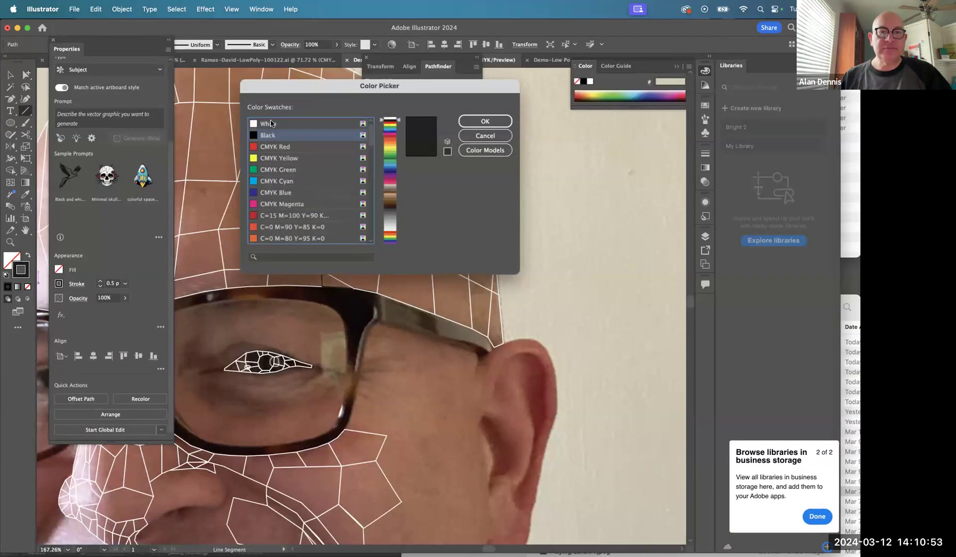
{"action": "left_click", "coordinate": [272, 123]}
{"action": "left_click", "coordinate": [484, 120]}
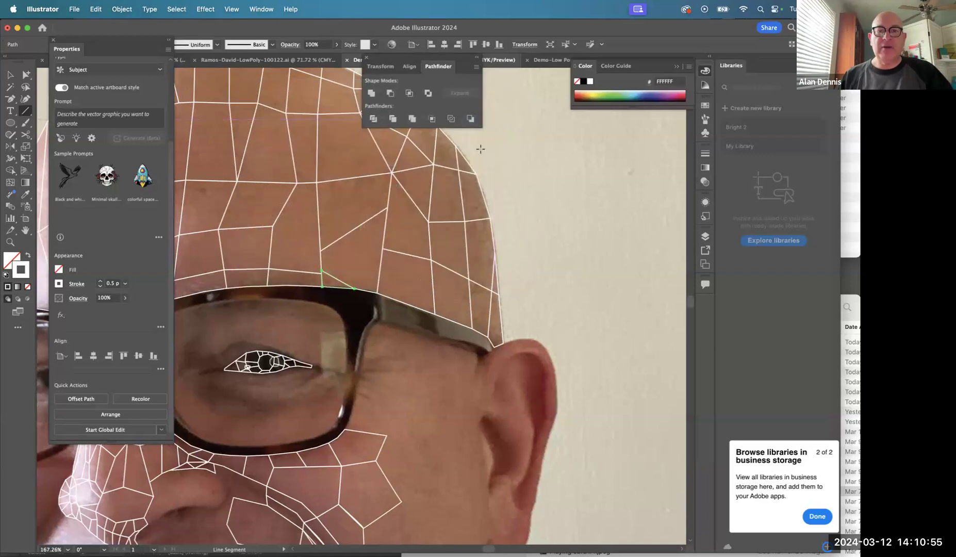
Start a Pen path along the eye's upper edge, placing three anchors on existing corners from near the outer corner inward.
{"action": "key", "text": "space"}
{"action": "left_click_drag", "start_coordinate": [387, 319], "coordinate": [346, 375]}
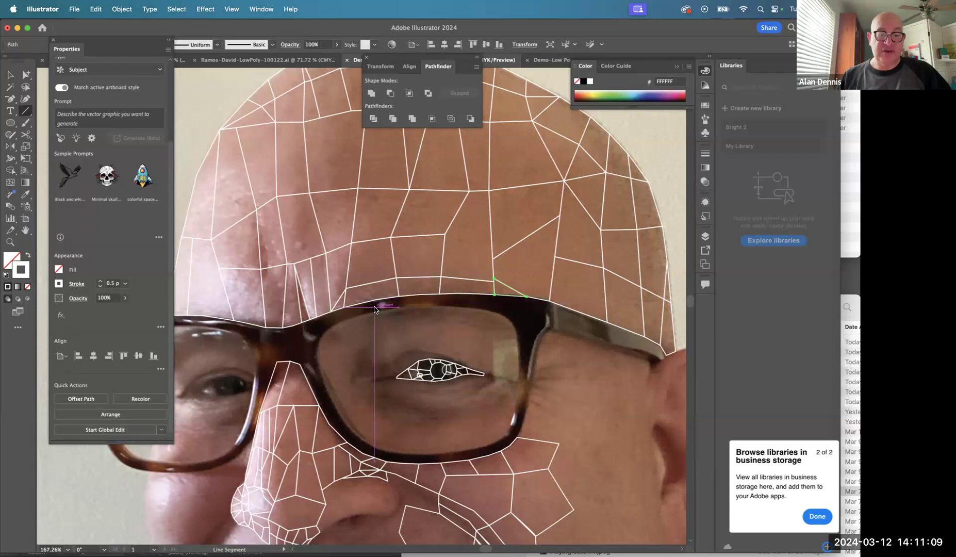
{"action": "key", "text": "p"}
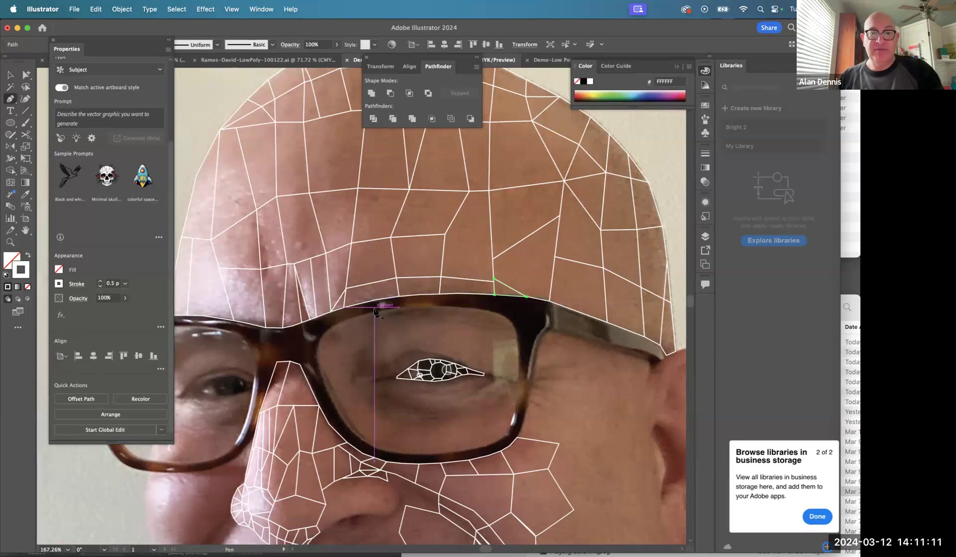
{"action": "left_click", "coordinate": [466, 381], "text": "super"}
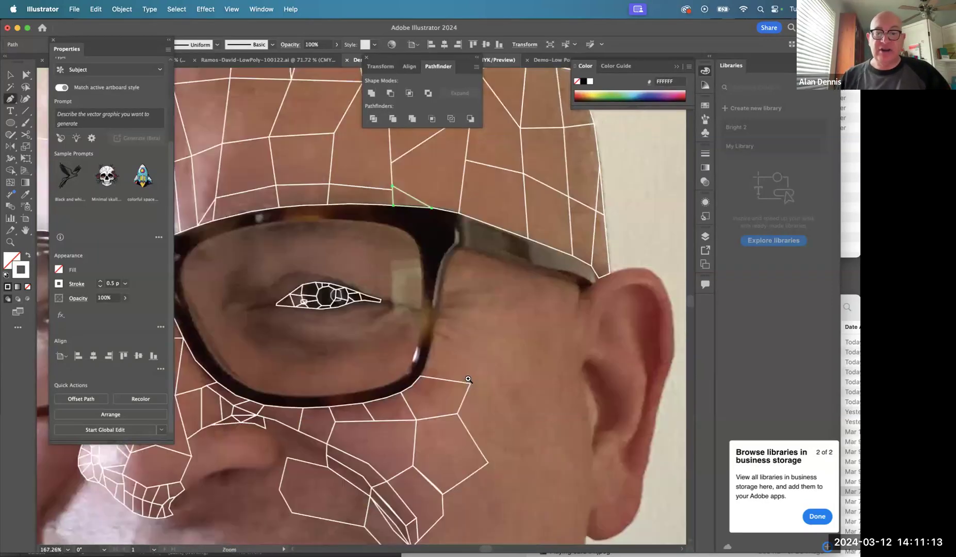
{"action": "left_click", "coordinate": [297, 318], "text": "super"}
{"action": "left_click", "coordinate": [303, 316], "text": "super"}
{"action": "left_click_drag", "start_coordinate": [371, 327], "coordinate": [224, 390]}
{"action": "left_click_drag", "start_coordinate": [316, 343], "coordinate": [392, 348]}
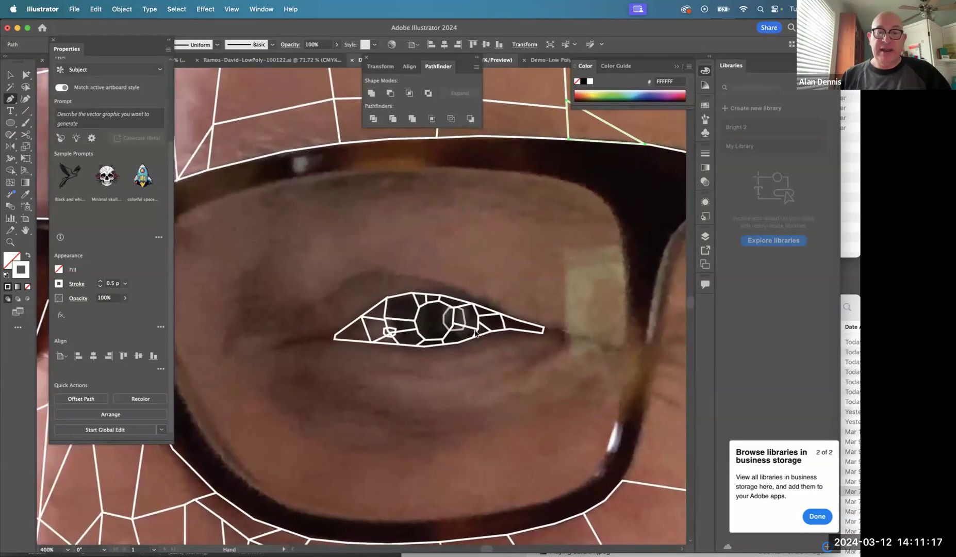
{"action": "left_click", "coordinate": [448, 350], "text": "super"}
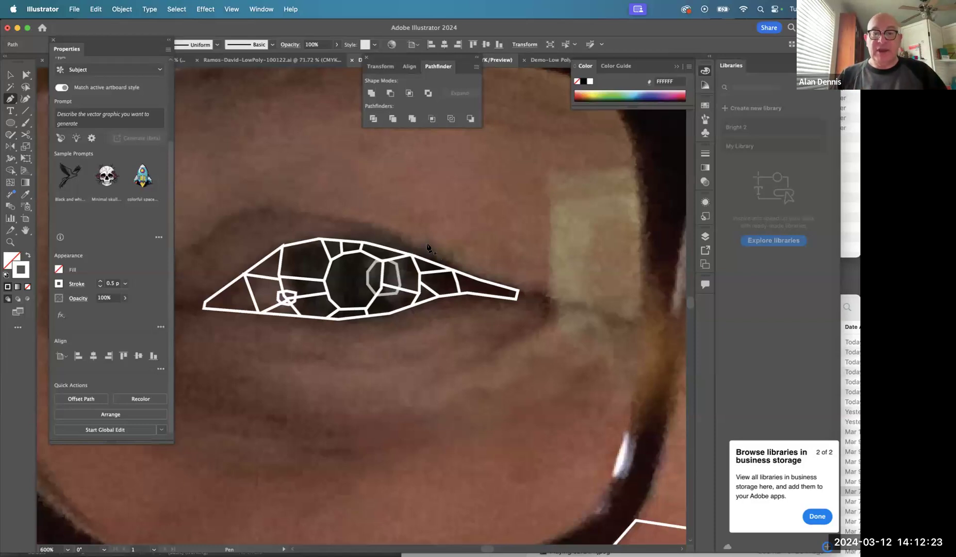
{"action": "left_click", "coordinate": [452, 269]}
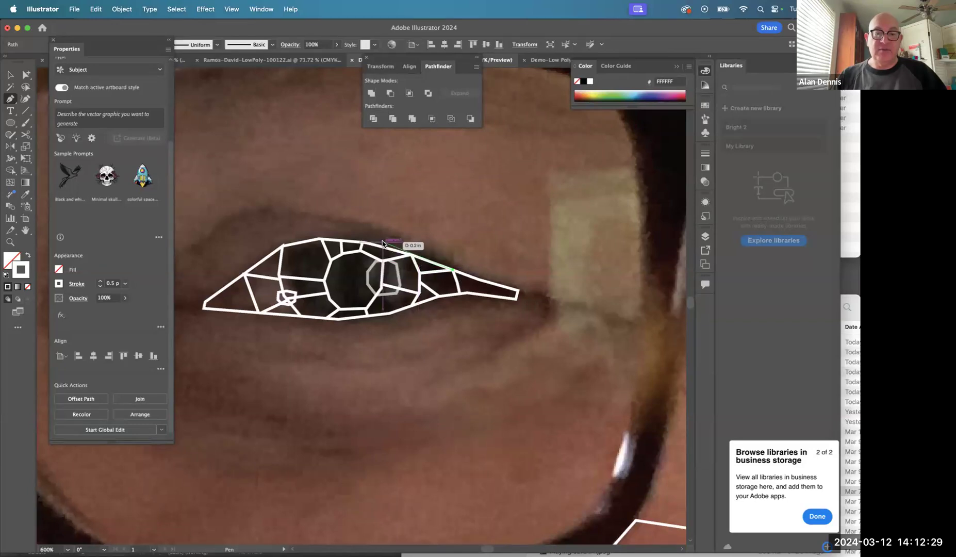
{"action": "left_click", "coordinate": [413, 256]}
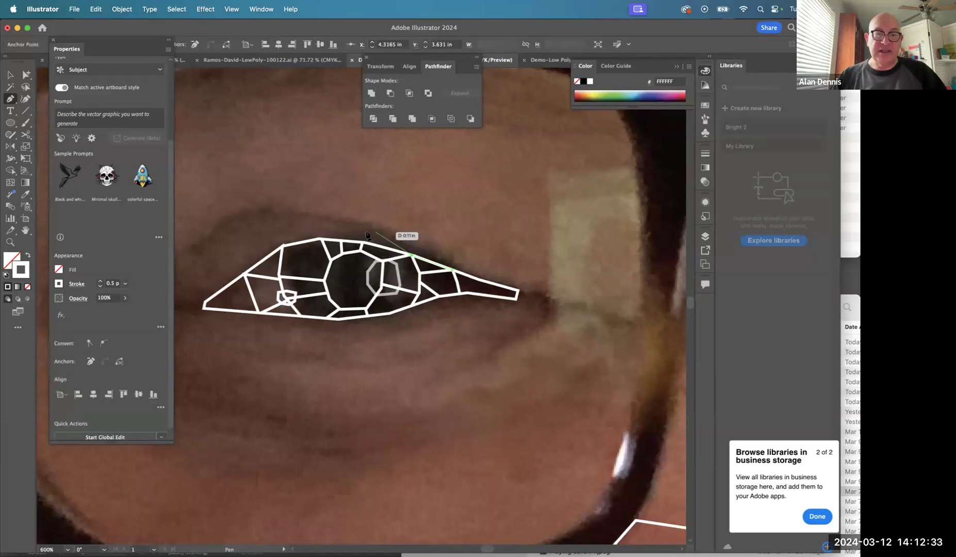
{"action": "left_click", "coordinate": [363, 241]}
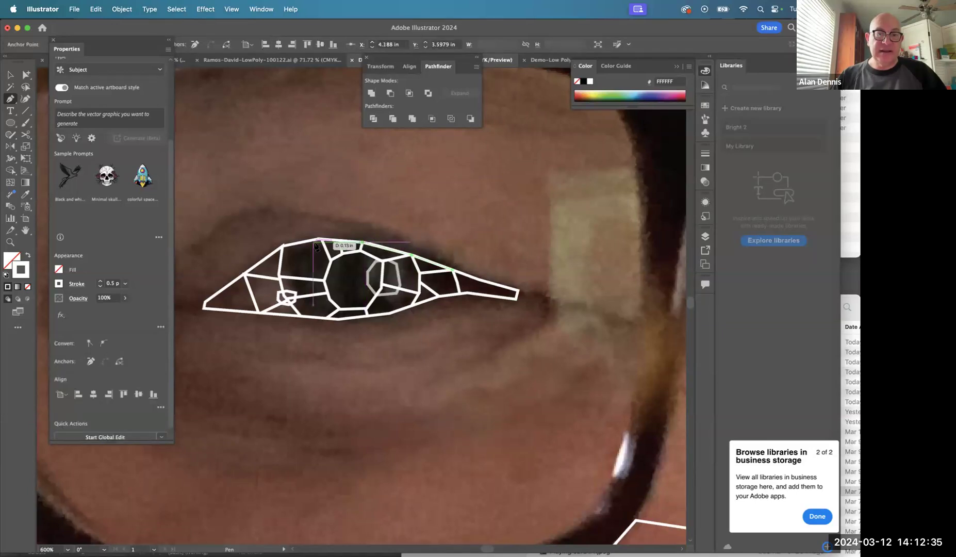
Try completing a long polygon above the eye's upper edge, and undo back to the path's third anchor point.
{"action": "left_click", "coordinate": [320, 239]}
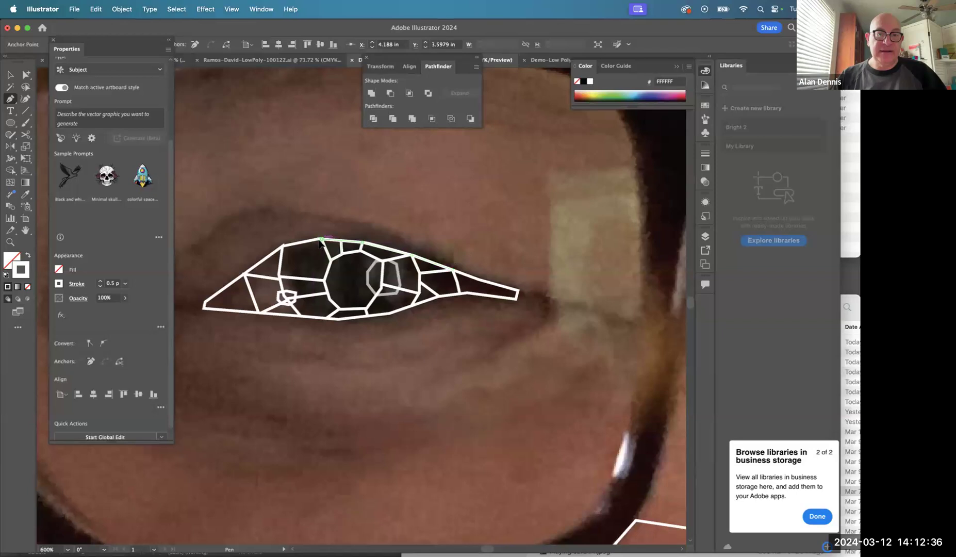
{"action": "left_click", "coordinate": [317, 212]}
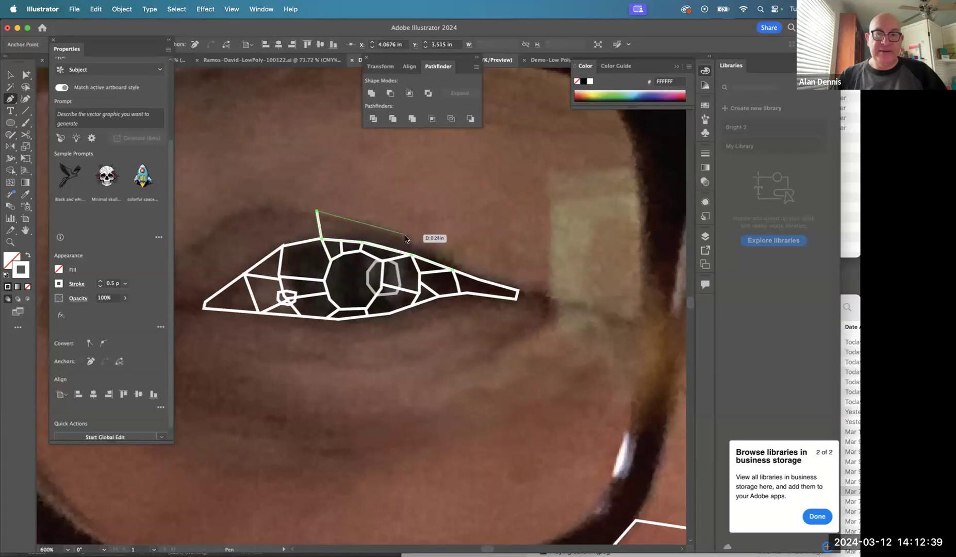
{"action": "left_click", "coordinate": [406, 236]}
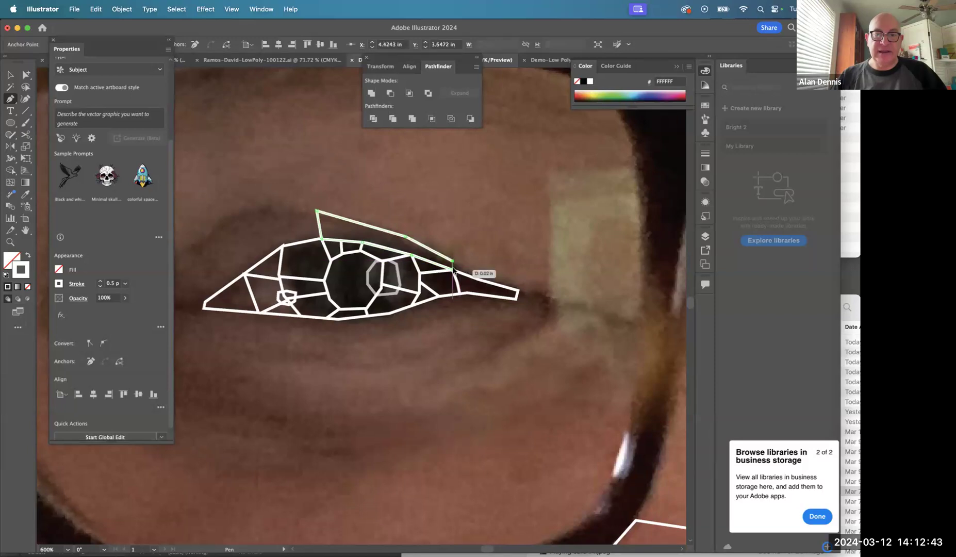
{"action": "left_click", "coordinate": [452, 267]}
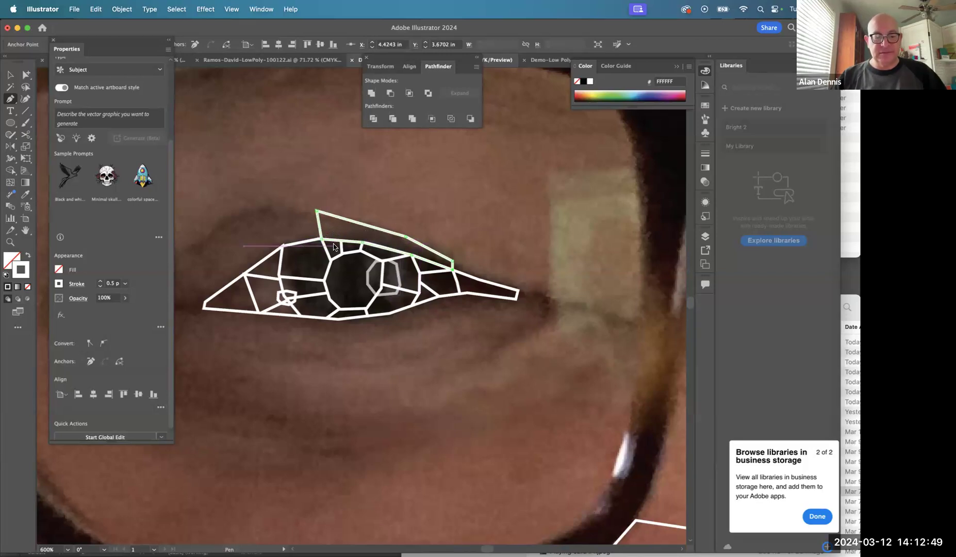
{"action": "key", "text": "super+z"}
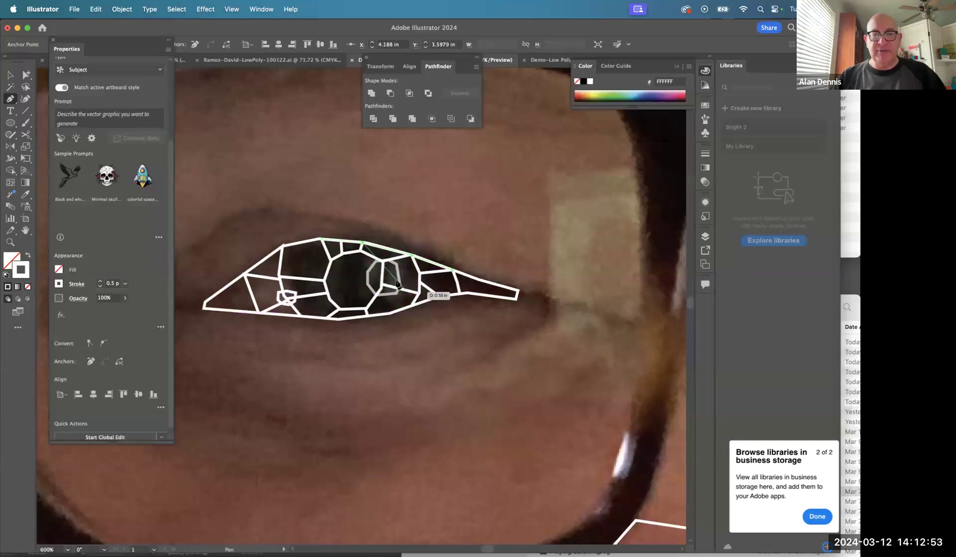
Complete the started Pen path as a narrow closed polygon above the eye's upper edge, tapering toward the outer corner.
{"action": "left_click", "coordinate": [360, 241]}
{"action": "left_click", "coordinate": [357, 225]}
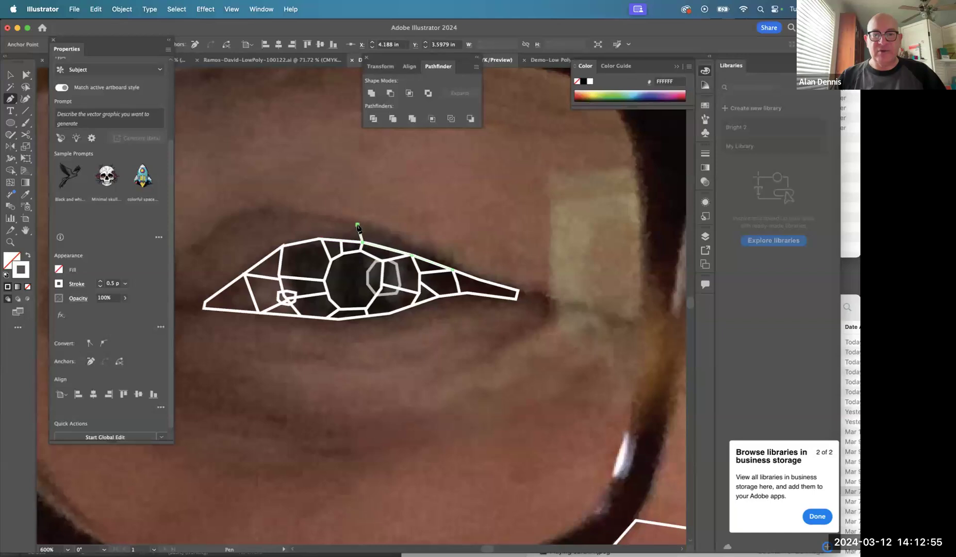
{"action": "left_click", "coordinate": [399, 235]}
{"action": "left_click", "coordinate": [453, 258]}
{"action": "left_click", "coordinate": [452, 268]}
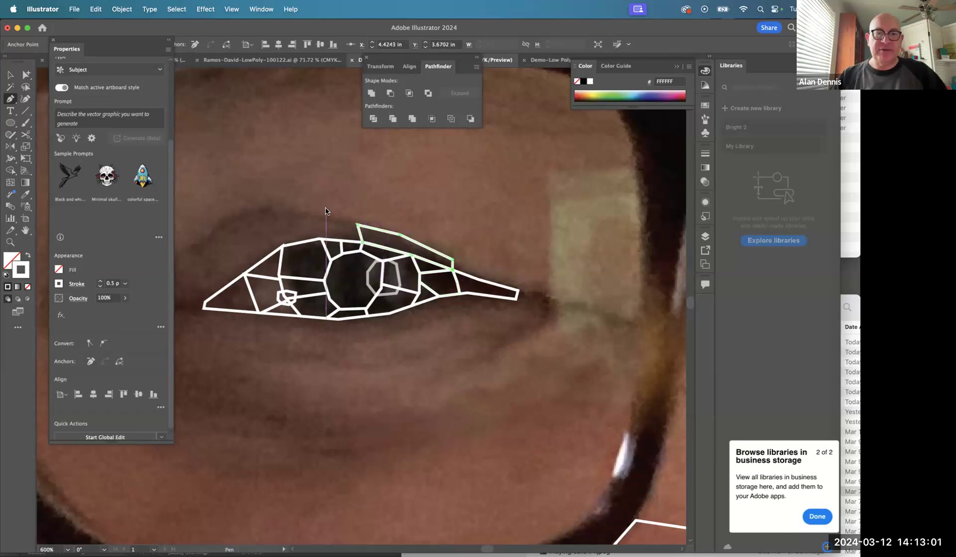
Draw a small closed polygon above the iris with the Pen tool, sharing the short inner side of the narrow outer eyelid polygon.
{"action": "left_click_drag", "start_coordinate": [279, 214], "coordinate": [323, 233]}
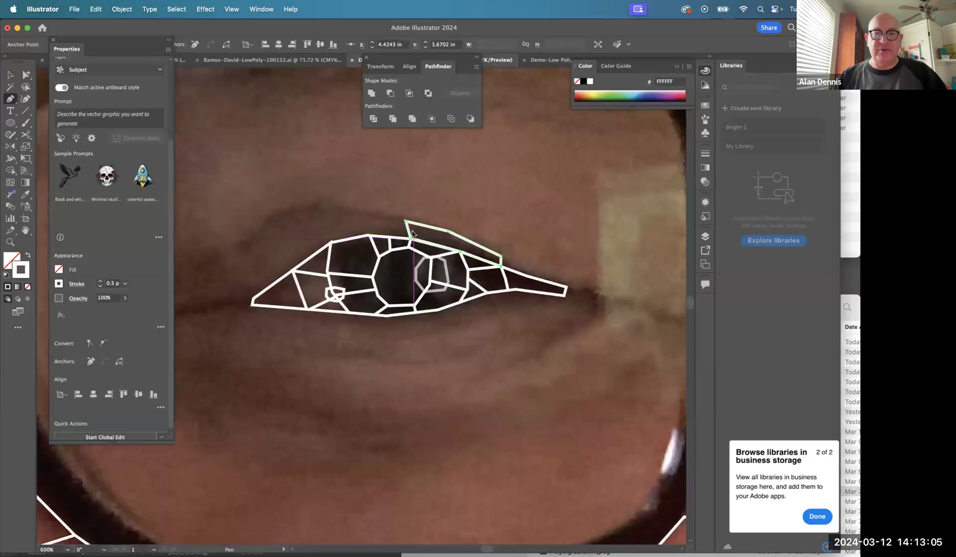
{"action": "left_click", "coordinate": [411, 241], "text": "super"}
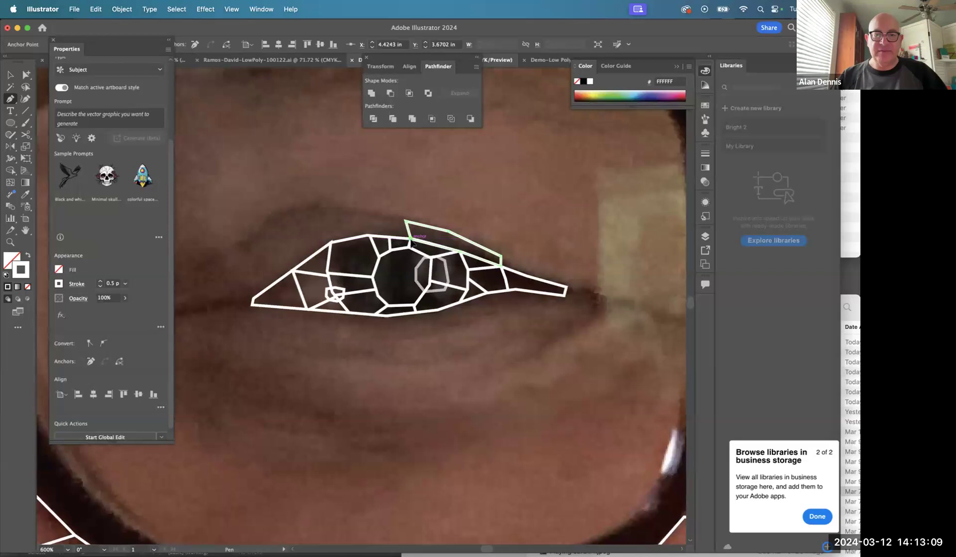
{"action": "left_click", "coordinate": [411, 240]}
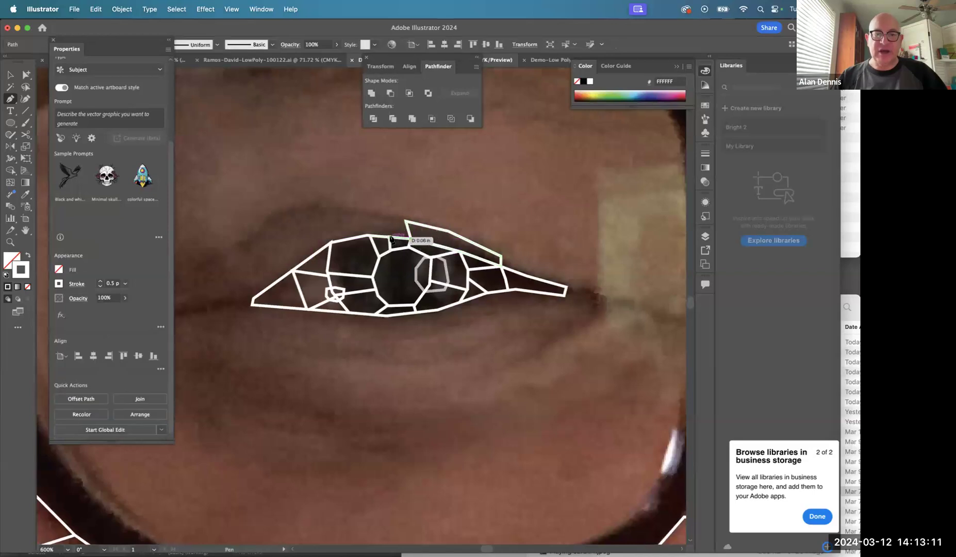
{"action": "left_click", "coordinate": [389, 239]}
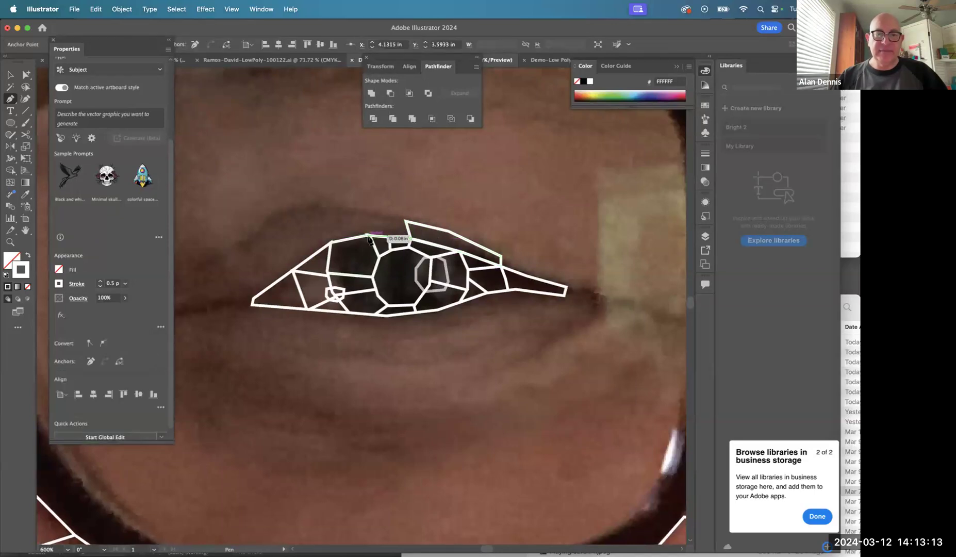
{"action": "left_click", "coordinate": [364, 218]}
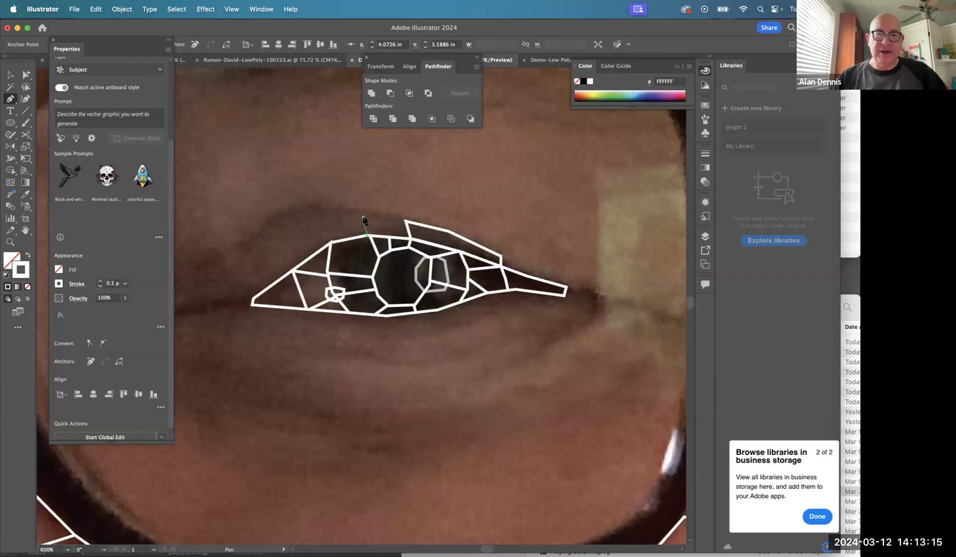
{"action": "left_click", "coordinate": [406, 221]}
{"action": "left_click", "coordinate": [410, 238]}
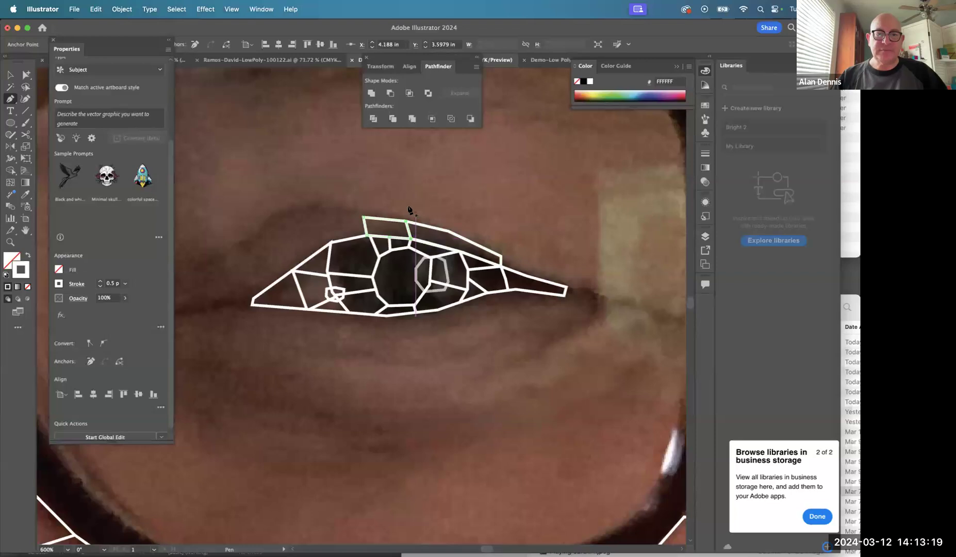
Draw the next closed eyelid polygon inward with the Pen tool, sharing the small polygon's side and extending past the eye outline's upper corner.
{"action": "key", "text": "super"}
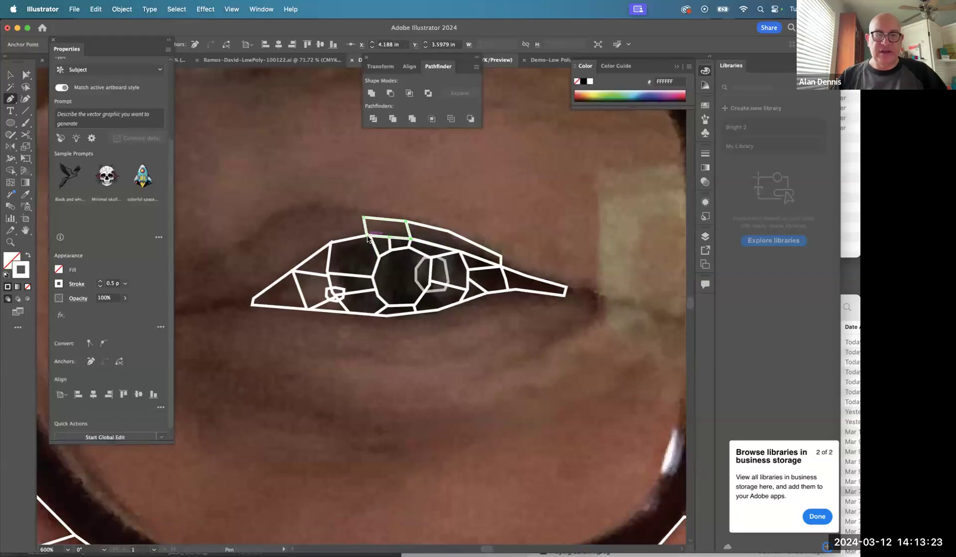
{"action": "left_click", "coordinate": [367, 235]}
{"action": "left_click", "coordinate": [330, 241]}
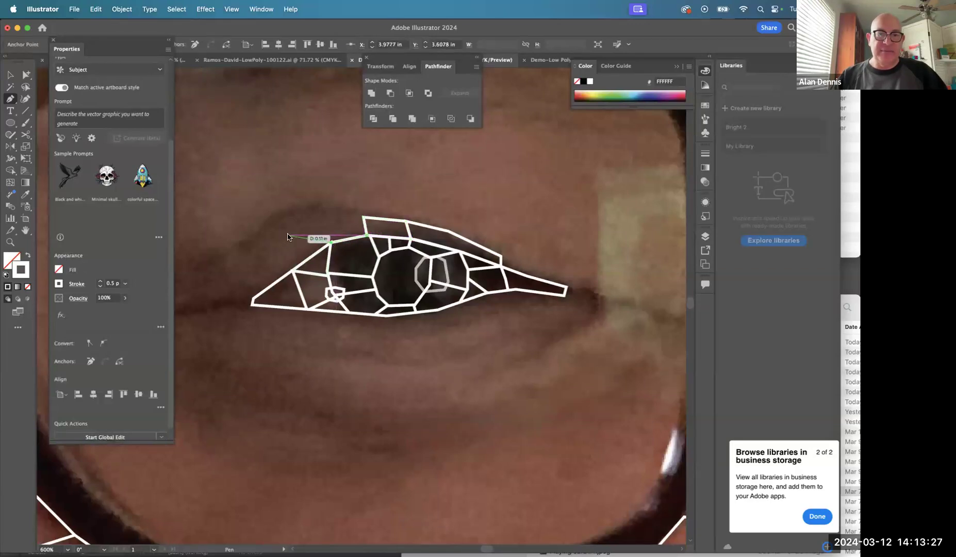
{"action": "left_click", "coordinate": [287, 235]}
{"action": "left_click", "coordinate": [319, 221]}
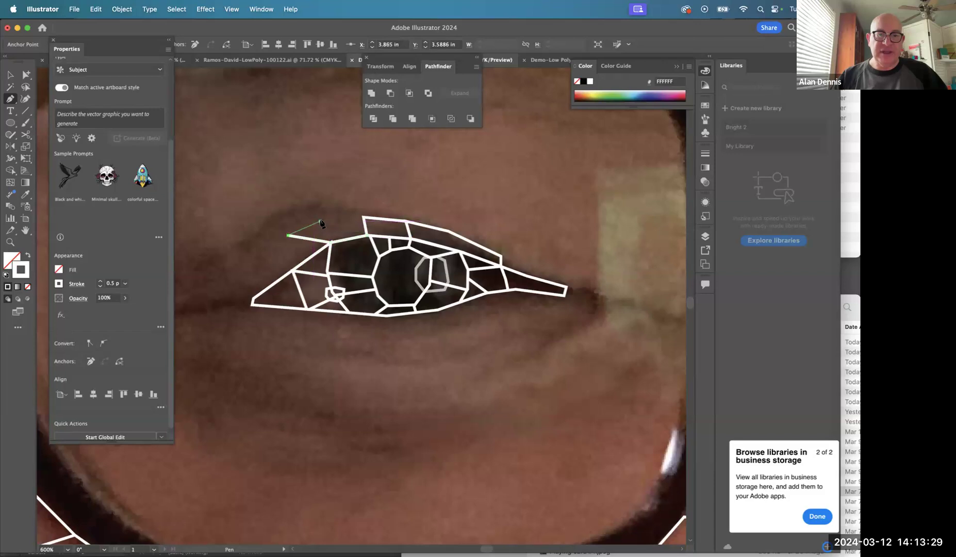
{"action": "left_click", "coordinate": [363, 217]}
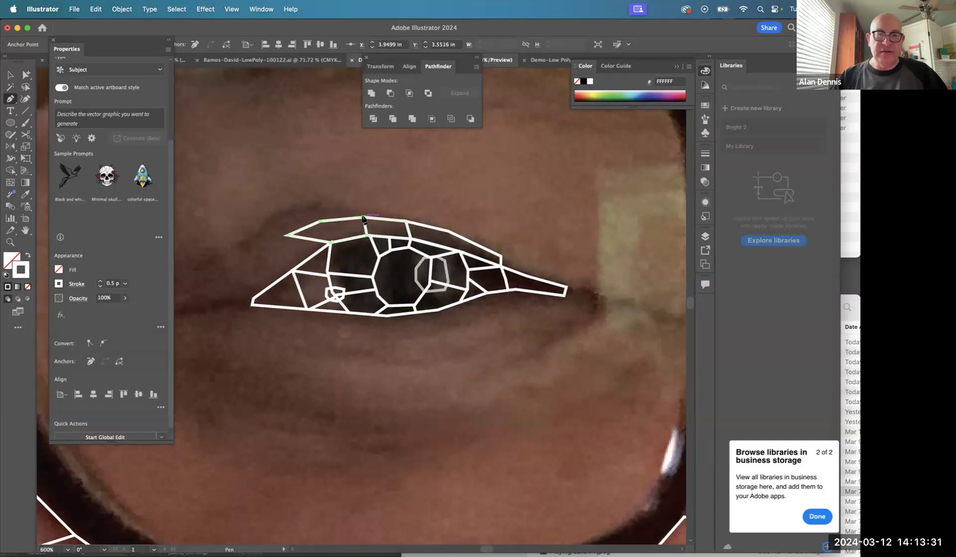
{"action": "left_click", "coordinate": [365, 234]}
Draw a closed Pen polygon along the eye's sloping inner edge, sharing the lower edge of the previous eyelid polygon and ending near the inner corner.
{"action": "left_click", "coordinate": [330, 242]}
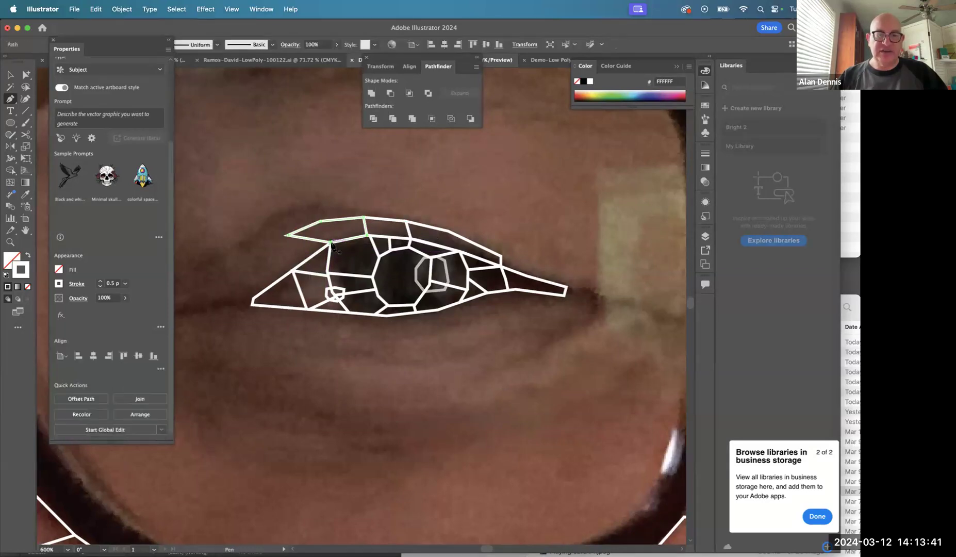
{"action": "left_click", "coordinate": [292, 270]}
{"action": "left_click", "coordinate": [261, 294]}
{"action": "left_click", "coordinate": [261, 253]}
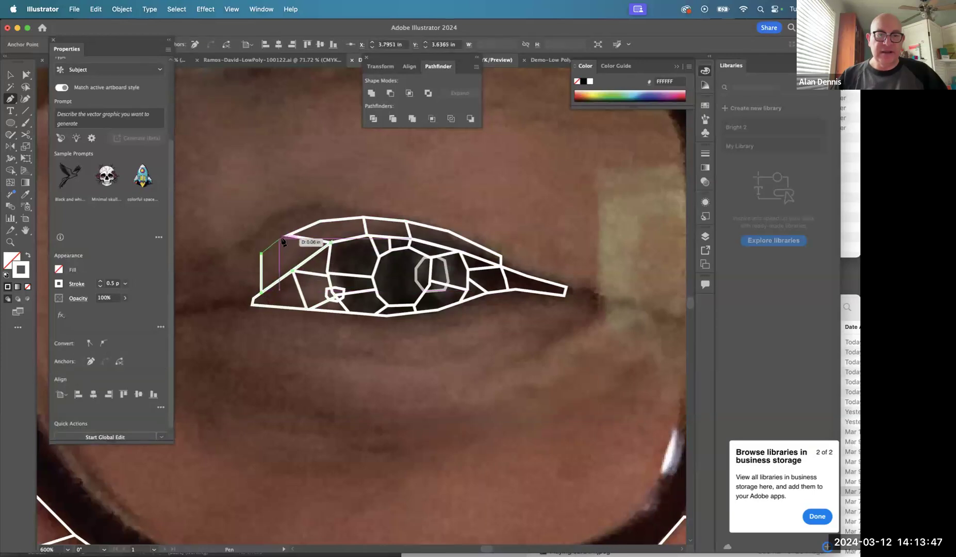
{"action": "left_click", "coordinate": [286, 236]}
{"action": "left_click", "coordinate": [330, 242]}
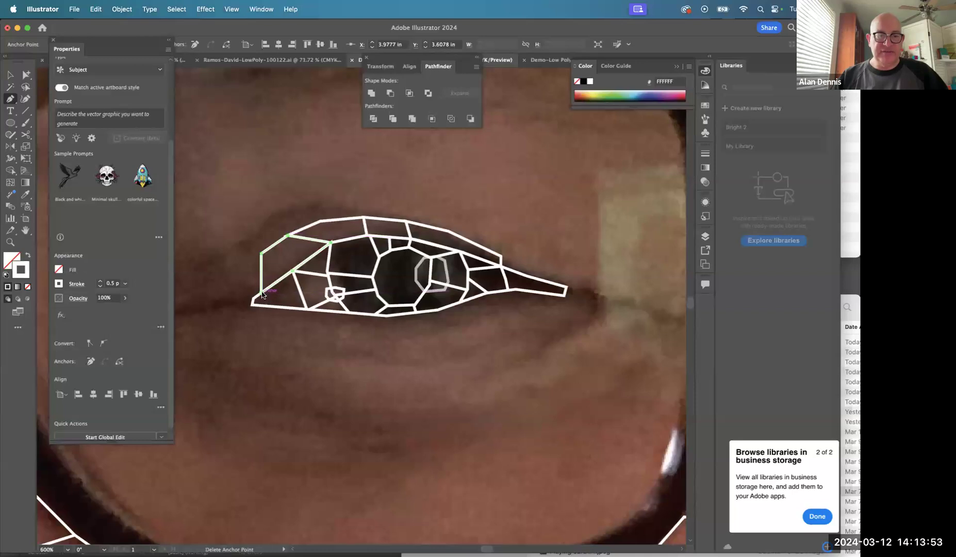
Draw a closed Pen polygon beyond the eye's inner corner, sharing the vertical side of the sloping eyelid polygon, and apply Pathfinder's Unite to it.
{"action": "left_click", "coordinate": [261, 254]}
{"action": "left_click", "coordinate": [262, 292]}
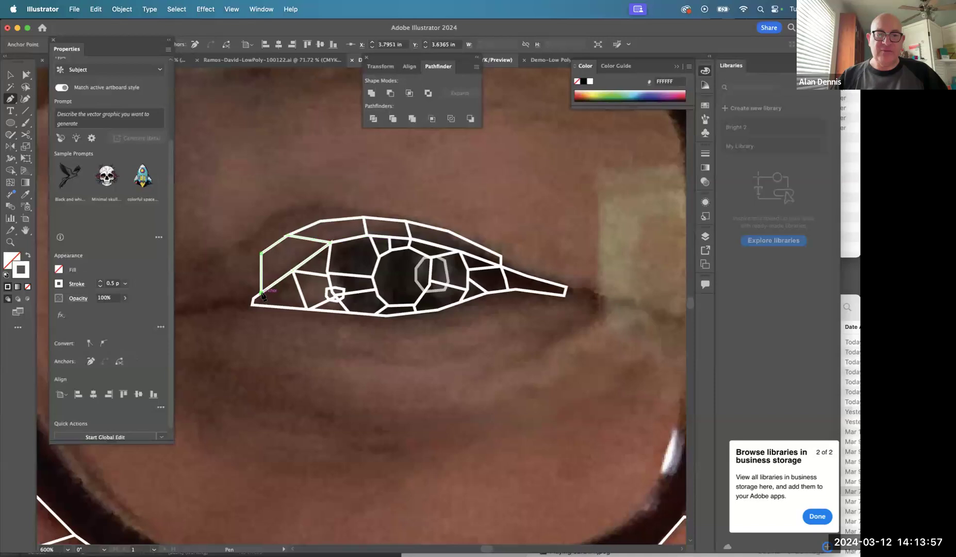
{"action": "left_click", "coordinate": [253, 298]}
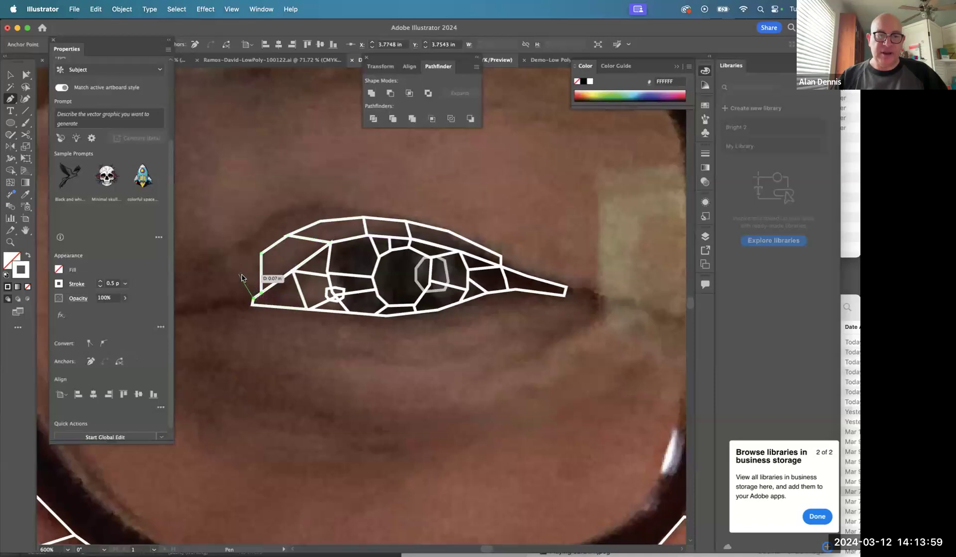
{"action": "scroll", "coordinate": [247, 278], "scroll_direction": "left", "scroll_amount": 5}
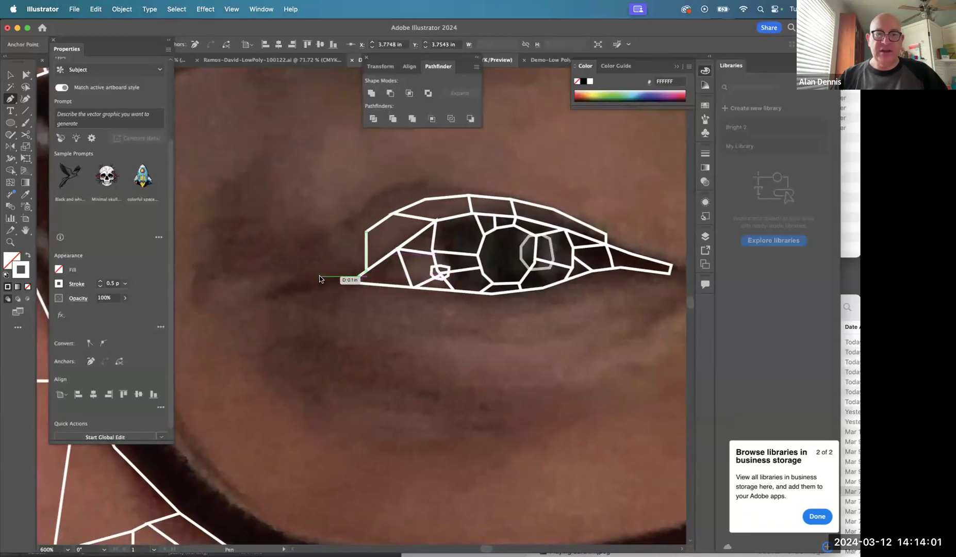
{"action": "left_click", "coordinate": [321, 277]}
{"action": "left_click", "coordinate": [324, 255]}
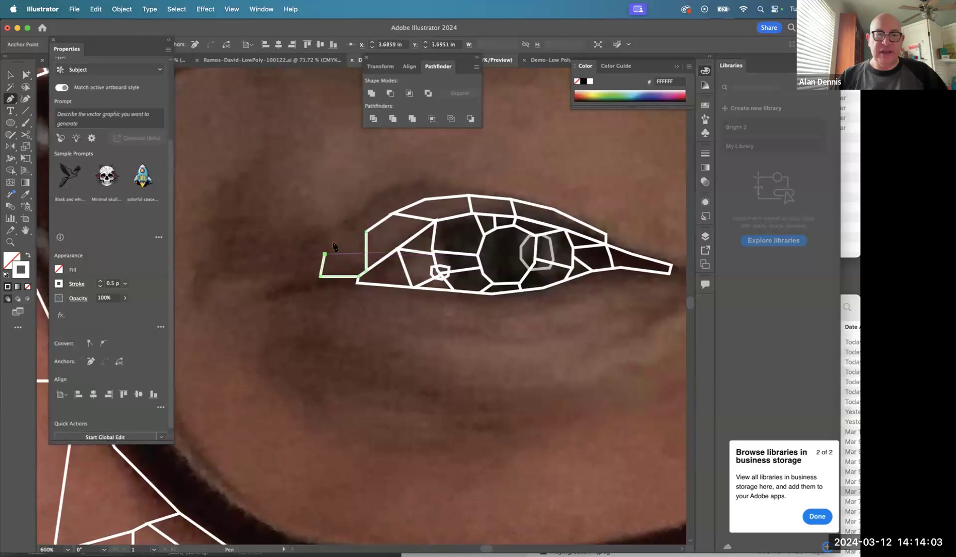
{"action": "left_click", "coordinate": [345, 233]}
{"action": "left_click", "coordinate": [366, 232]}
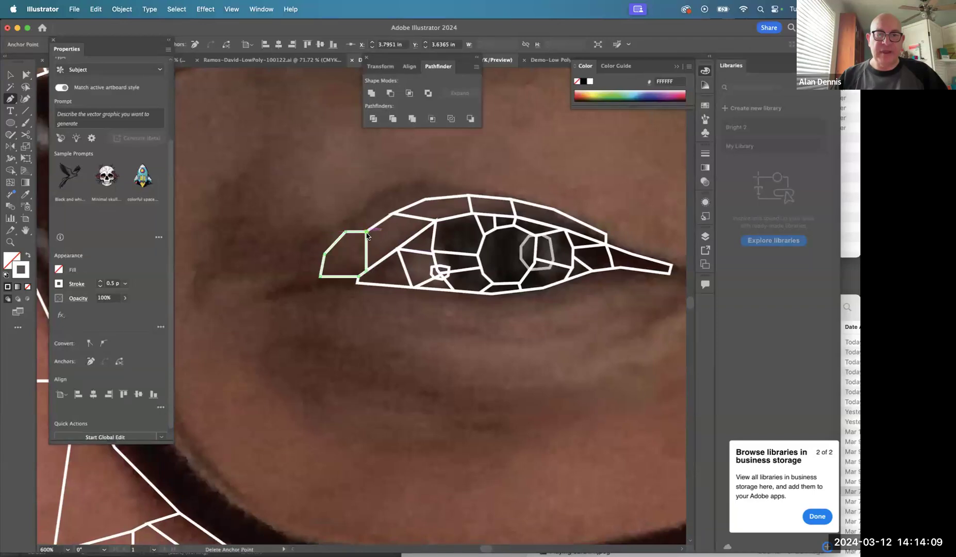
{"action": "left_click", "coordinate": [371, 93]}
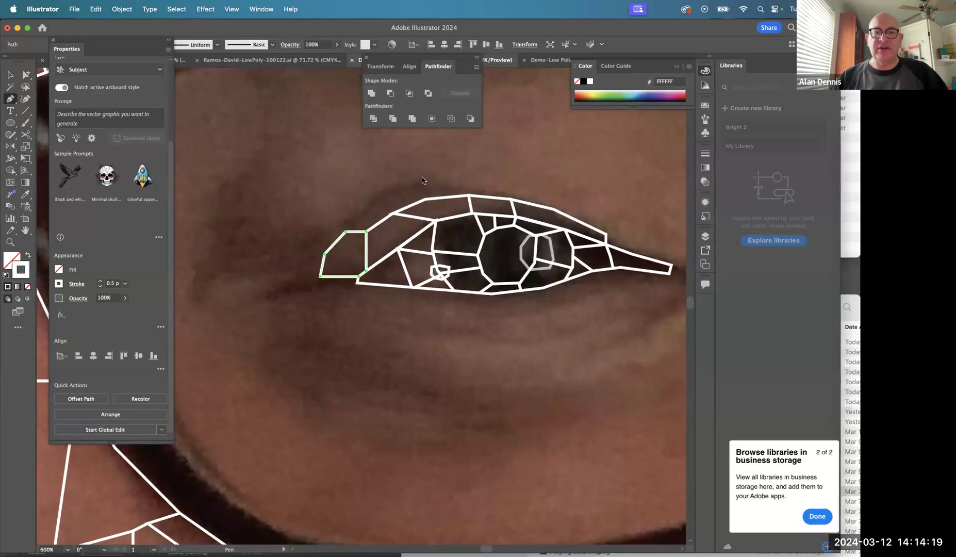
Draw a curved closed Pen polygon along the eyelid crease above the inner eyelid polygons, and apply Pathfinder's Unite to it.
{"action": "left_click_drag", "start_coordinate": [405, 214], "coordinate": [330, 238]}
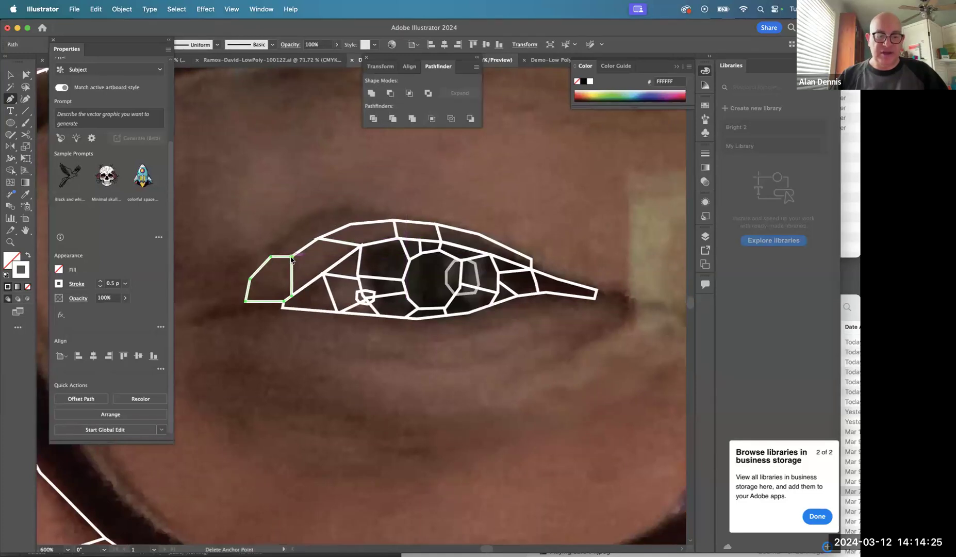
{"action": "left_click_drag", "start_coordinate": [292, 256], "coordinate": [272, 263]}
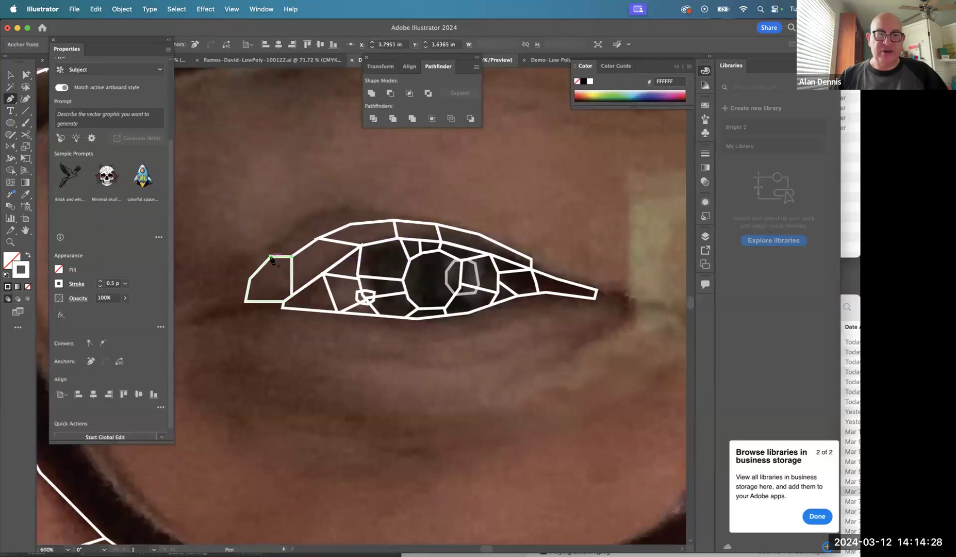
{"action": "left_click", "coordinate": [297, 232]}
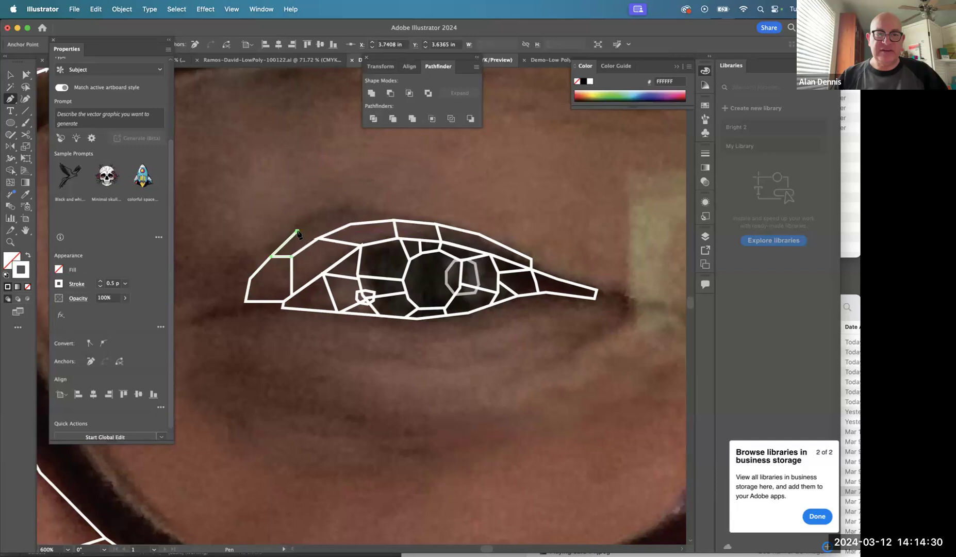
{"action": "left_click", "coordinate": [336, 212]}
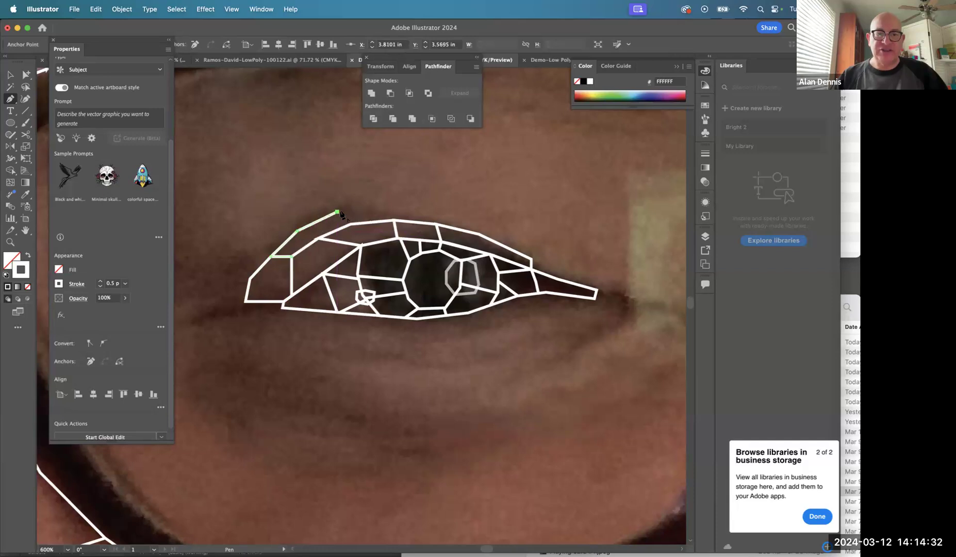
{"action": "left_click", "coordinate": [383, 212]}
{"action": "left_click", "coordinate": [394, 220]}
{"action": "left_click", "coordinate": [351, 225]}
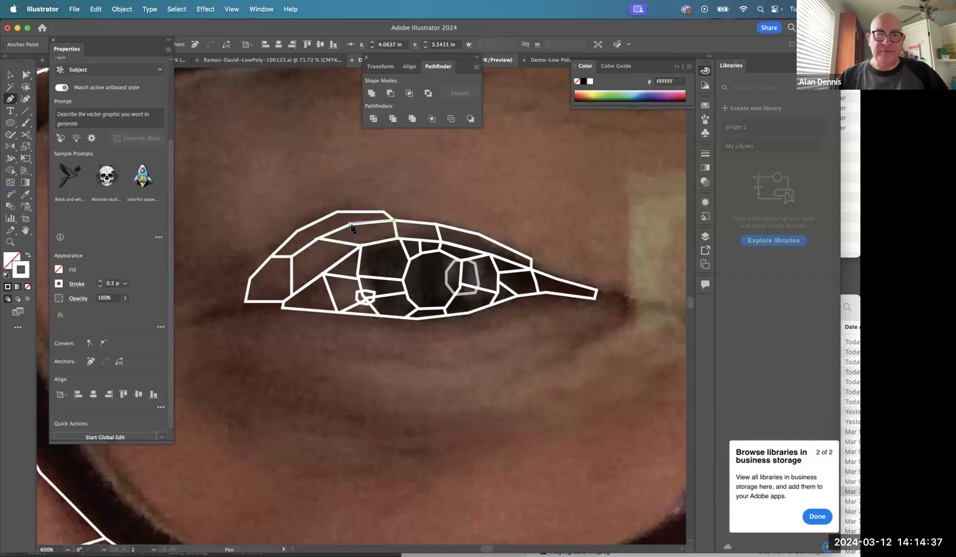
{"action": "left_click", "coordinate": [317, 239]}
{"action": "left_click", "coordinate": [291, 256]}
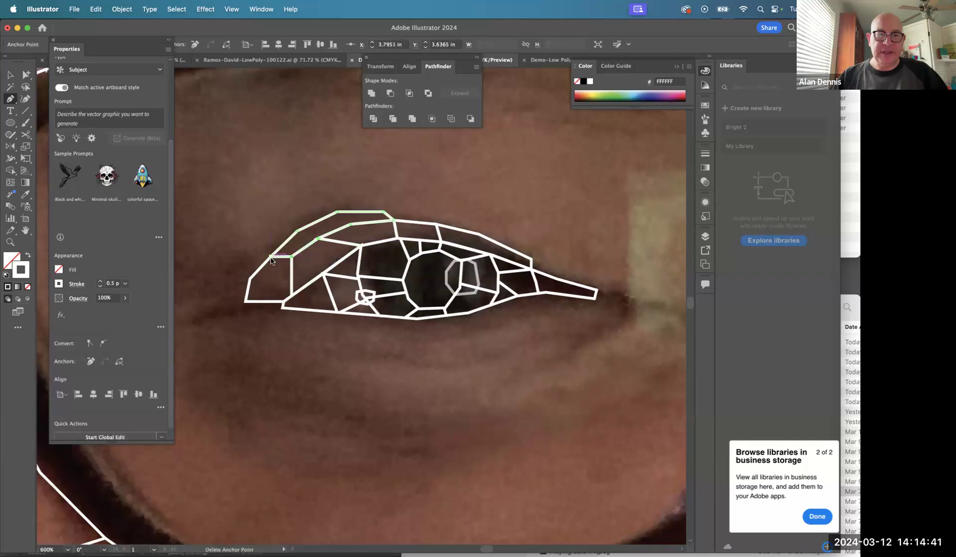
{"action": "left_click", "coordinate": [272, 257]}
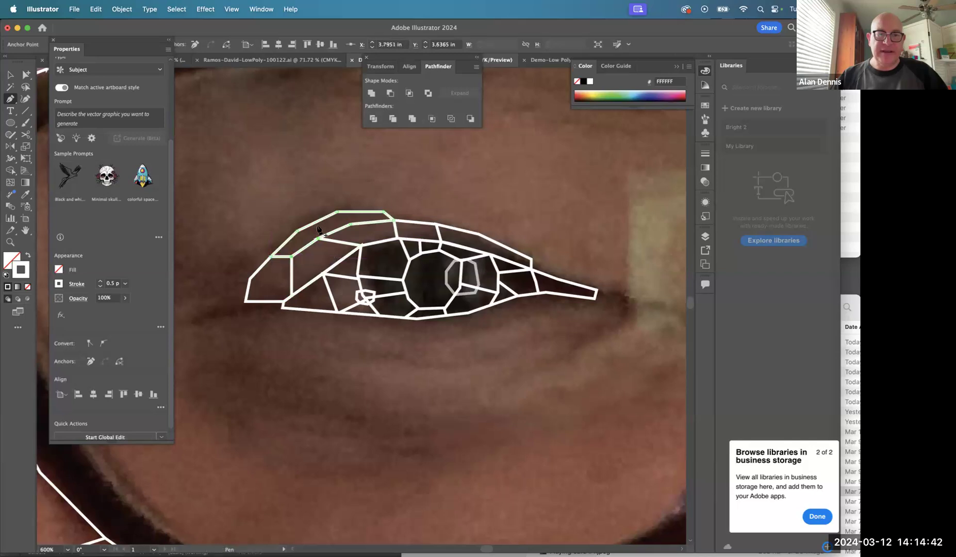
{"action": "left_click", "coordinate": [373, 91]}
Draw a thin closed Pen polygon above the middle eyelid pieces, continuing the crease strip from its end toward the outer corner.
{"action": "left_click_drag", "start_coordinate": [419, 224], "coordinate": [378, 220]}
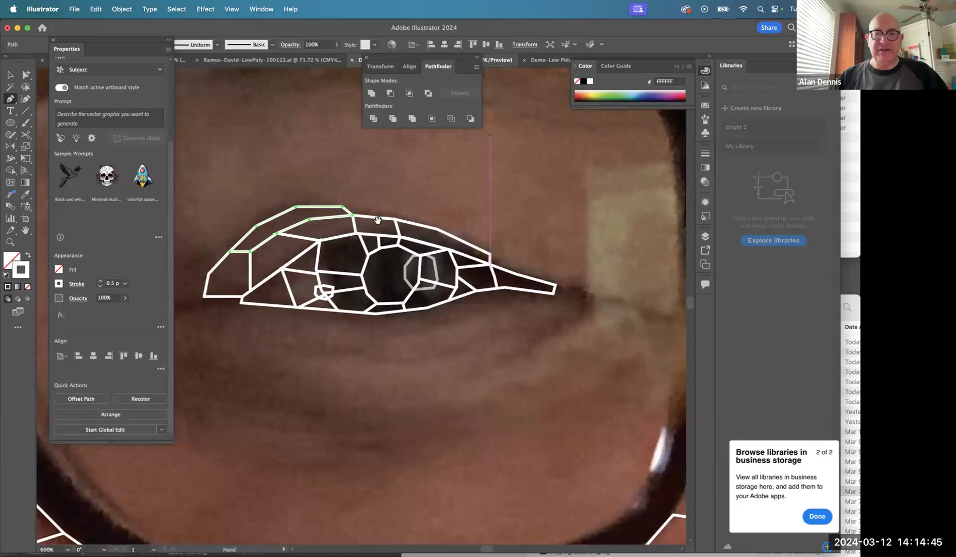
{"action": "left_click_drag", "start_coordinate": [495, 251], "coordinate": [460, 246]}
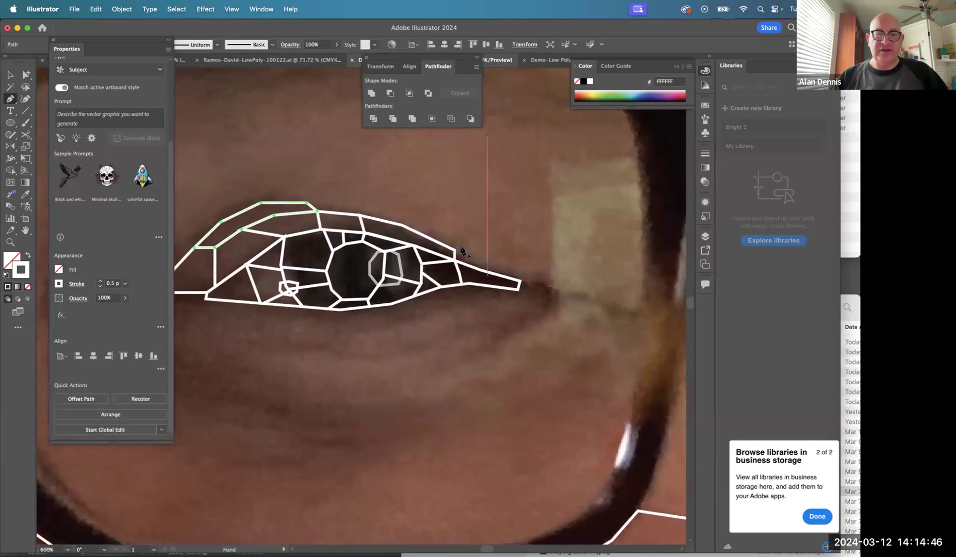
{"action": "left_click", "coordinate": [307, 204]}
{"action": "left_click", "coordinate": [356, 207]}
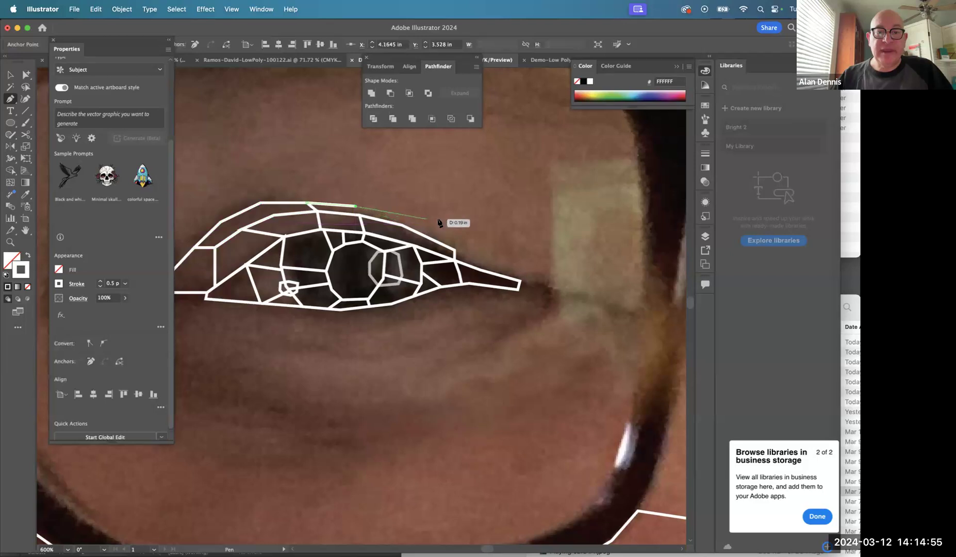
{"action": "left_click", "coordinate": [400, 217]}
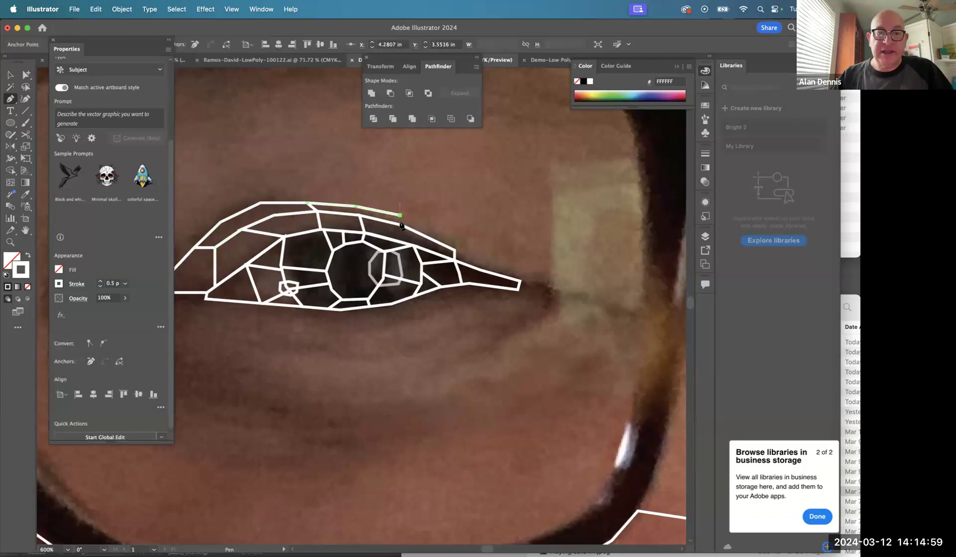
{"action": "left_click", "coordinate": [359, 216]}
{"action": "left_click", "coordinate": [317, 212]}
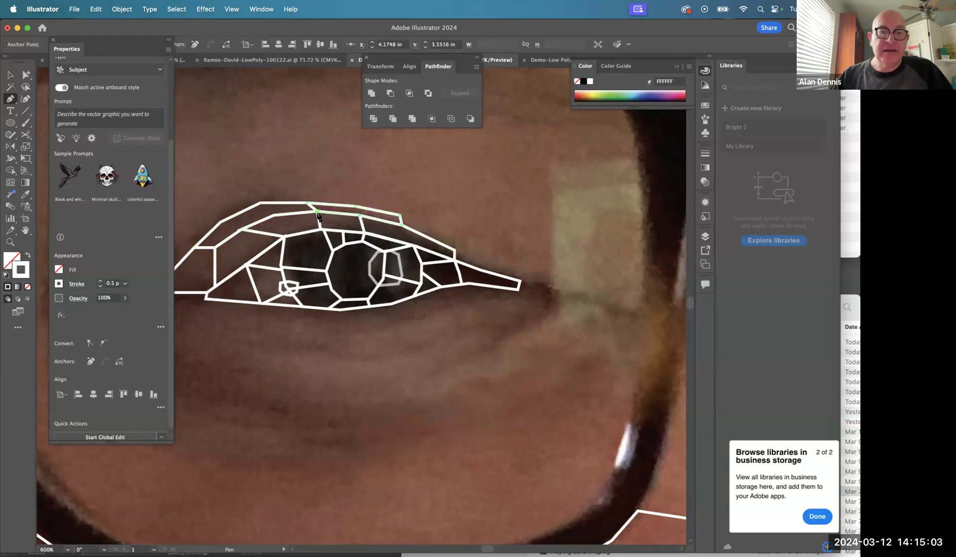
{"action": "left_click", "coordinate": [308, 204]}
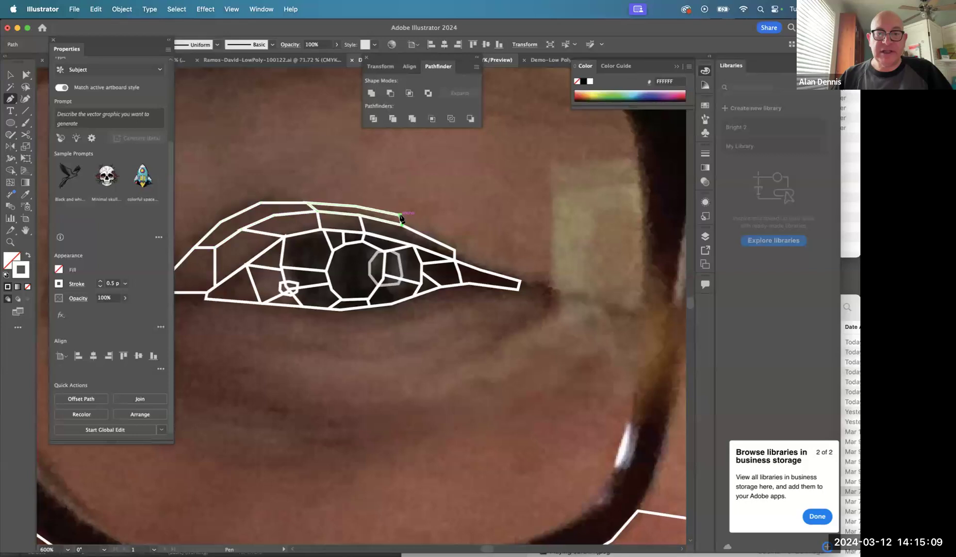
Draw a thin closed Pen polygon extending the eyelid crease strip down to the eye's outer corner, sharing the lid pieces' upper edge.
{"action": "left_click", "coordinate": [401, 216]}
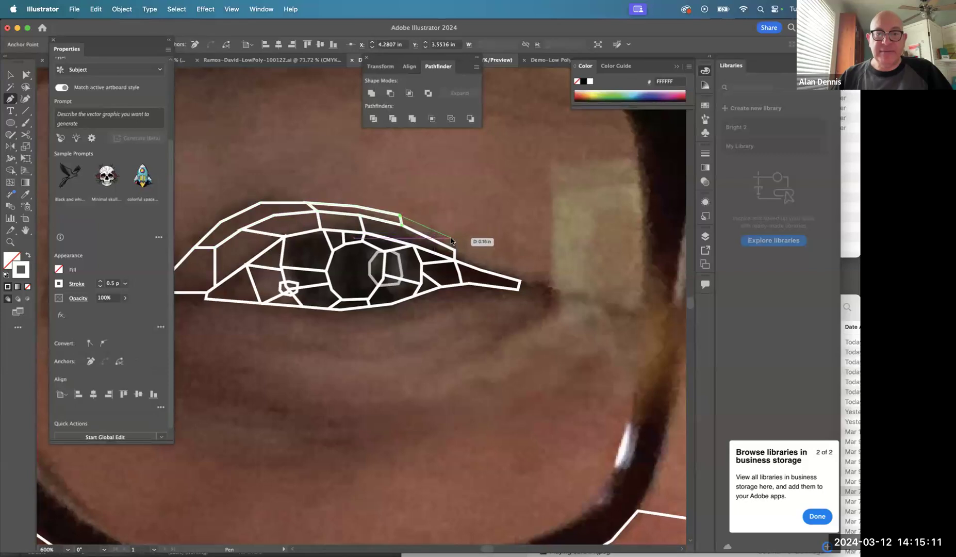
{"action": "left_click", "coordinate": [450, 239]}
{"action": "left_click", "coordinate": [462, 252]}
{"action": "left_click", "coordinate": [465, 264]}
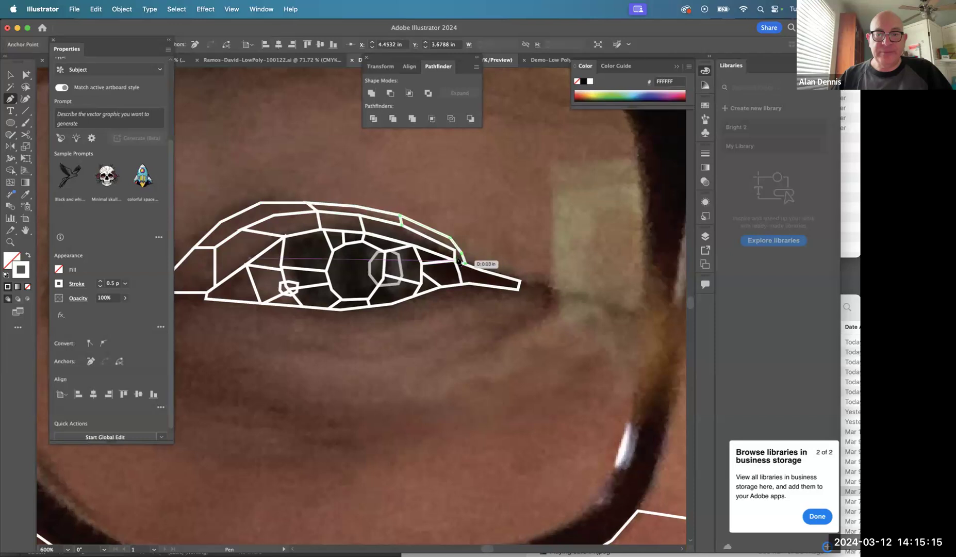
{"action": "left_click", "coordinate": [402, 226]}
Examine the eye polygons and the undrawn skin around them inside the glasses lens at several magnifications.
{"action": "key", "text": "space"}
{"action": "left_click_drag", "start_coordinate": [324, 240], "coordinate": [349, 342]}
{"action": "left_click", "coordinate": [349, 342], "text": "alt"}
{"action": "left_click", "coordinate": [350, 342], "text": "alt"}
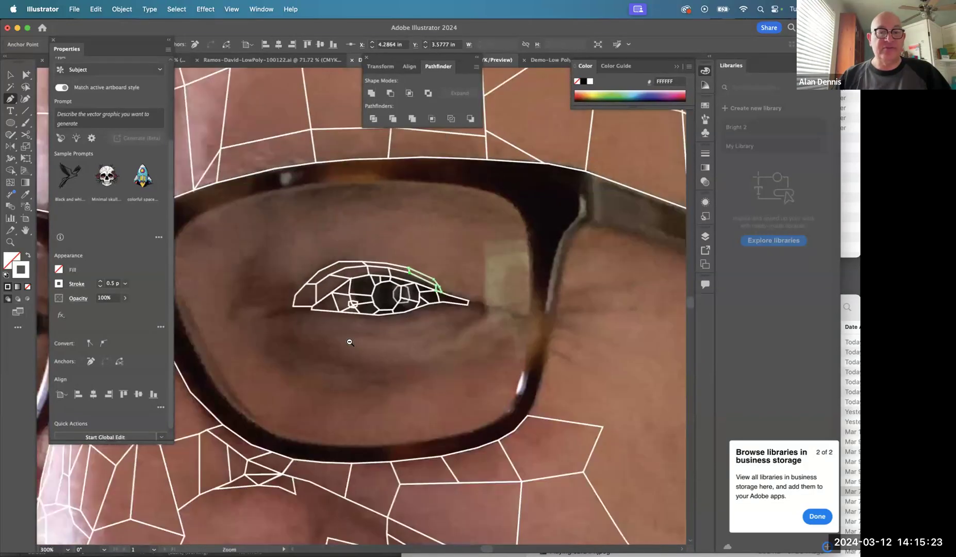
{"action": "left_click", "coordinate": [378, 287], "text": "alt"}
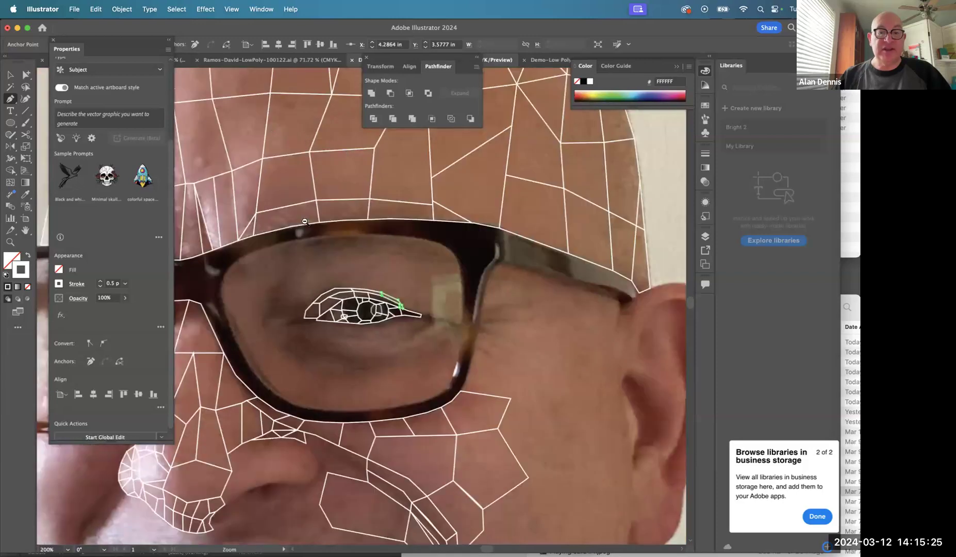
{"action": "left_click", "coordinate": [386, 338]}
{"action": "left_click", "coordinate": [386, 338]}
{"action": "left_click_drag", "start_coordinate": [386, 338], "coordinate": [478, 372]}
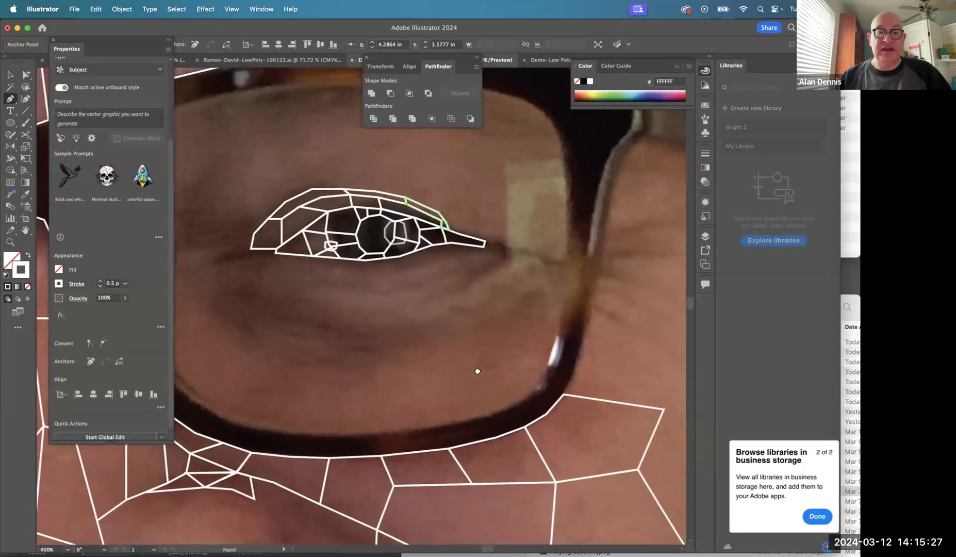
{"action": "left_click_drag", "start_coordinate": [341, 263], "coordinate": [256, 358]}
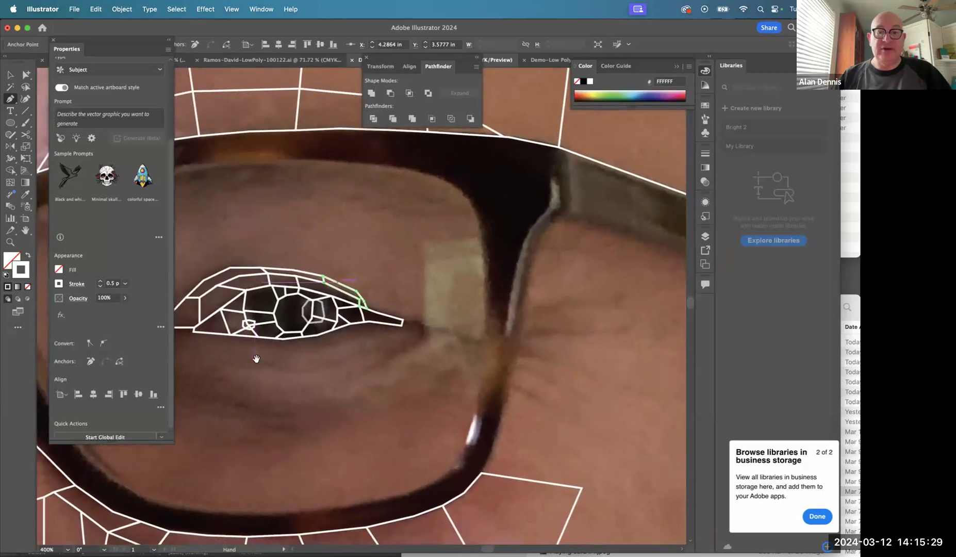
{"action": "left_click_drag", "start_coordinate": [408, 319], "coordinate": [464, 315]}
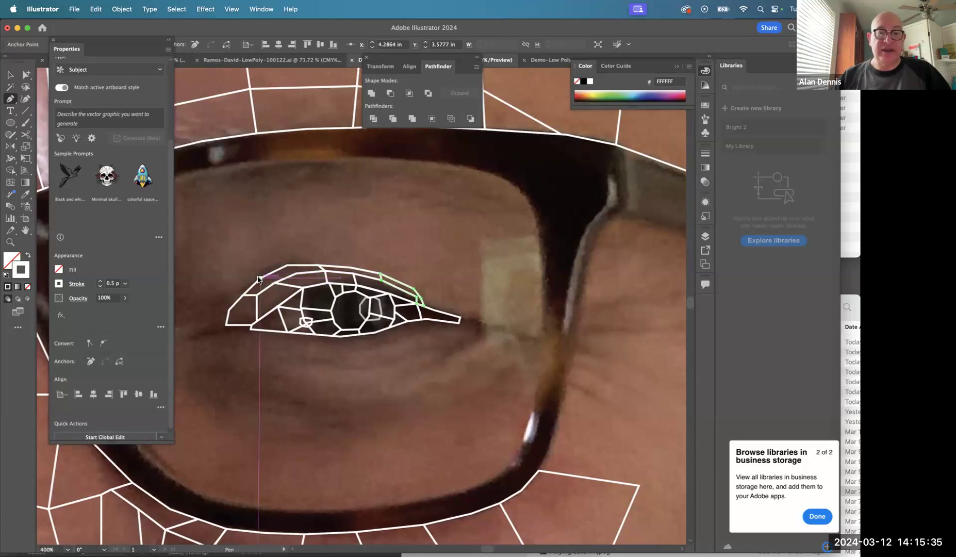
{"action": "key", "text": "super+alt+space"}
{"action": "left_click", "coordinate": [307, 302]}
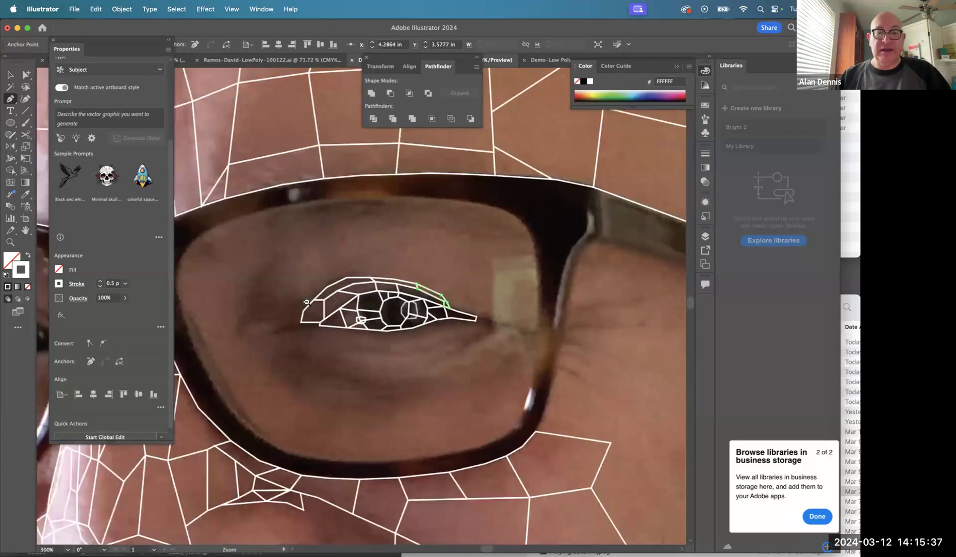
{"action": "left_click_drag", "start_coordinate": [409, 303], "coordinate": [377, 313]}
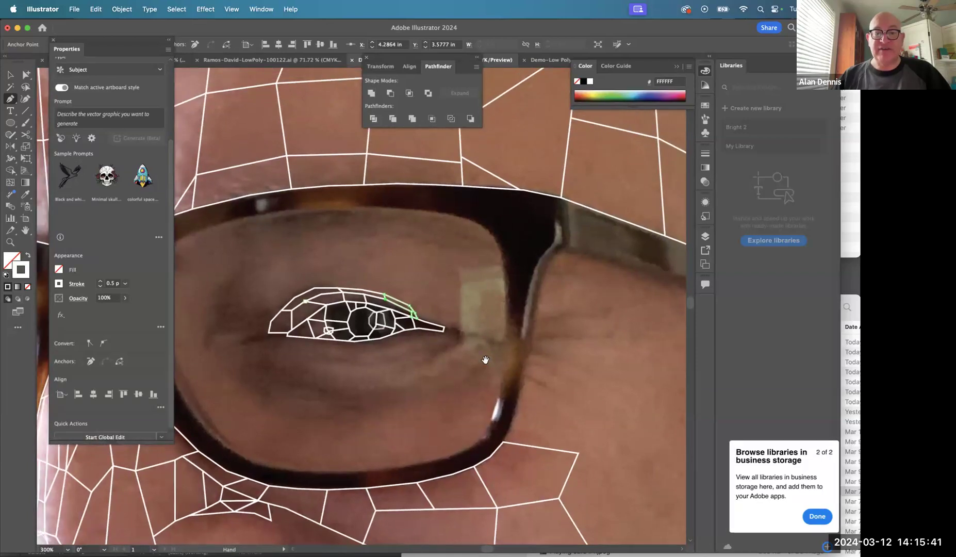
{"action": "left_click_drag", "start_coordinate": [456, 363], "coordinate": [498, 383]}
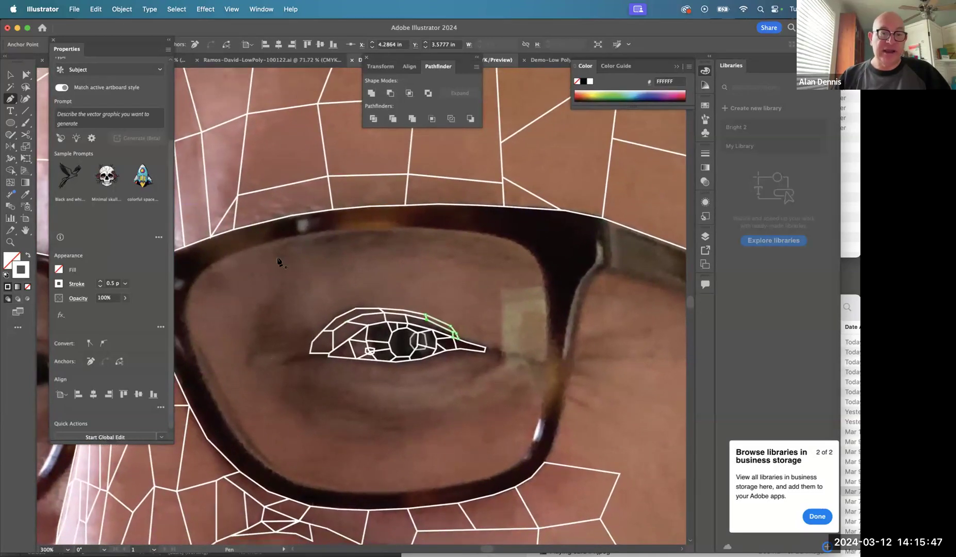
Draw a closed, tapering Pen polygon beyond the eye's inner corner, sharing the lower and slanted edges of the innermost eyelid polygon.
{"action": "left_click", "coordinate": [308, 354]}
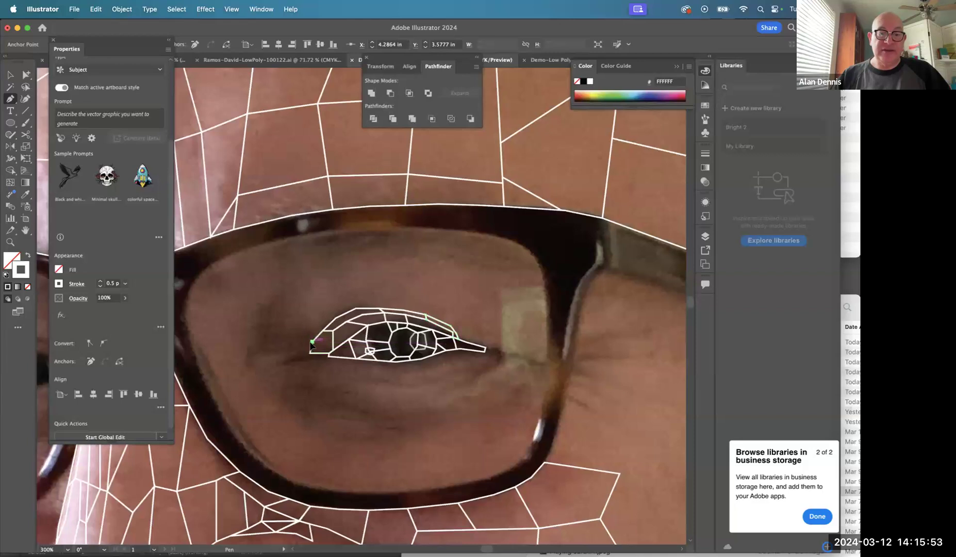
{"action": "left_click", "coordinate": [312, 342]}
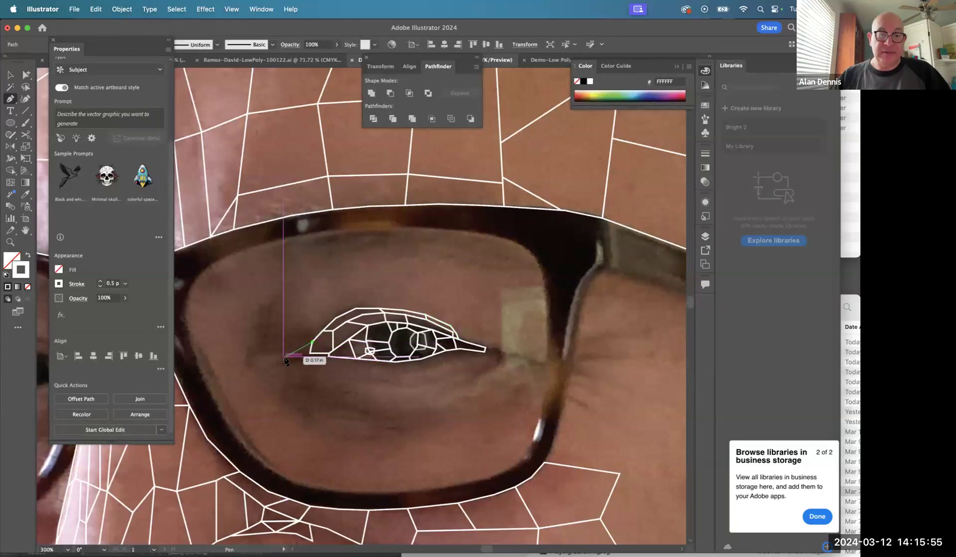
{"action": "left_click", "coordinate": [284, 359]}
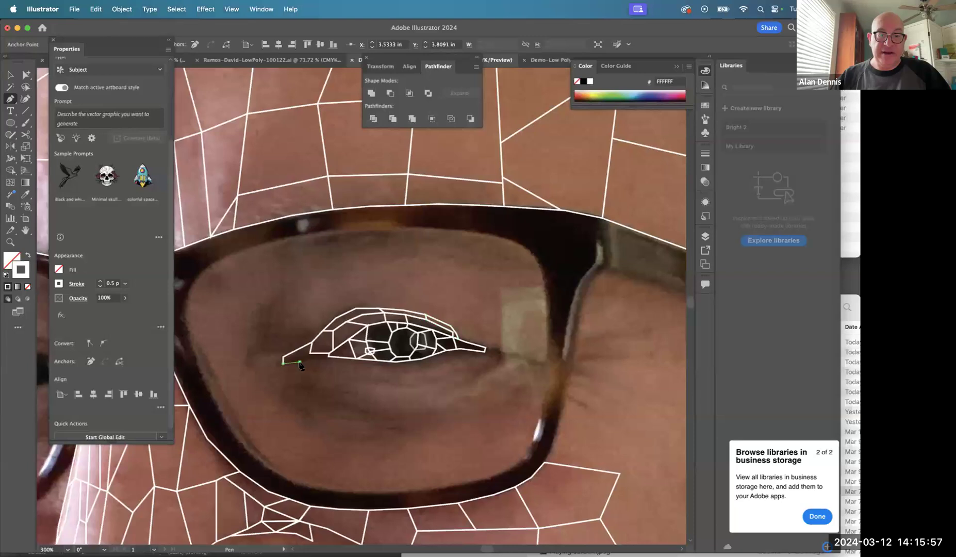
{"action": "left_click", "coordinate": [327, 363]}
{"action": "left_click", "coordinate": [328, 356]}
{"action": "left_click", "coordinate": [316, 355], "text": "super"}
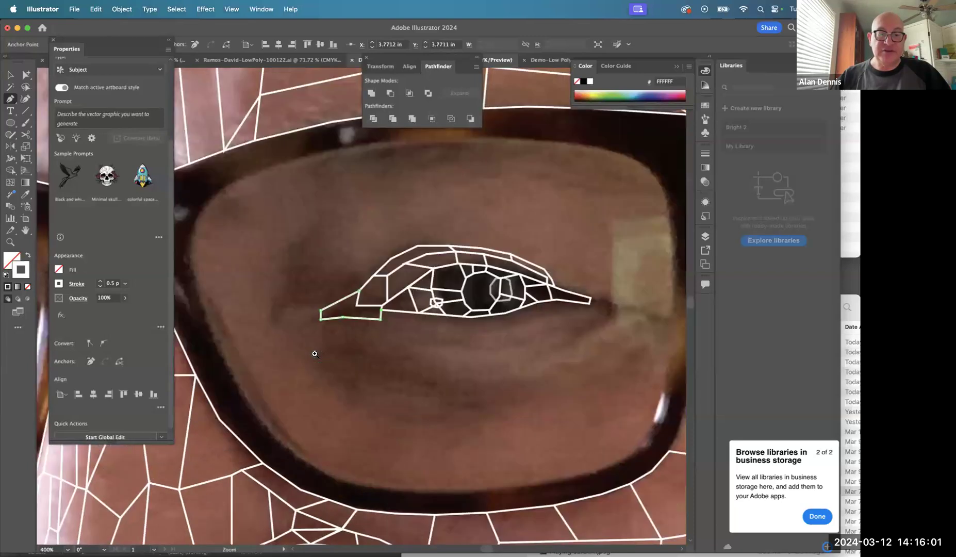
{"action": "left_click", "coordinate": [316, 355], "text": "super"}
{"action": "left_click_drag", "start_coordinate": [464, 221], "coordinate": [456, 228]}
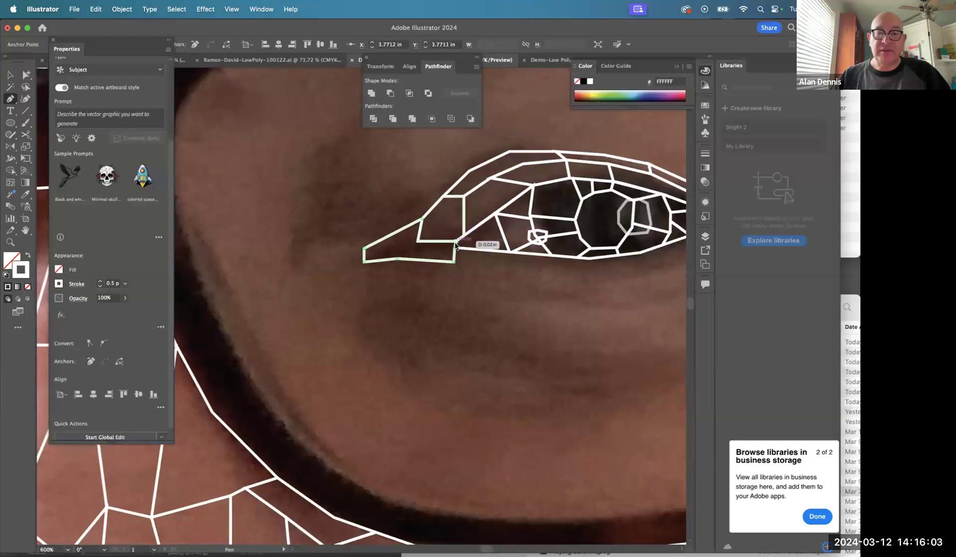
{"action": "left_click", "coordinate": [419, 241]}
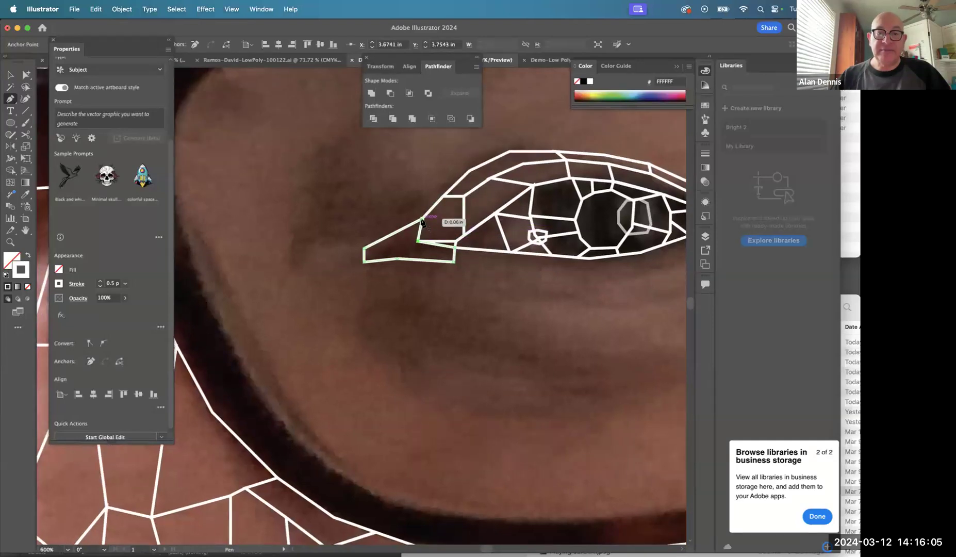
Review the polygon mesh over the whole face by selecting all the artwork and clearing the selection.
{"action": "left_click", "coordinate": [441, 214], "text": "alt+super"}
{"action": "left_click", "coordinate": [440, 213], "text": "alt+super"}
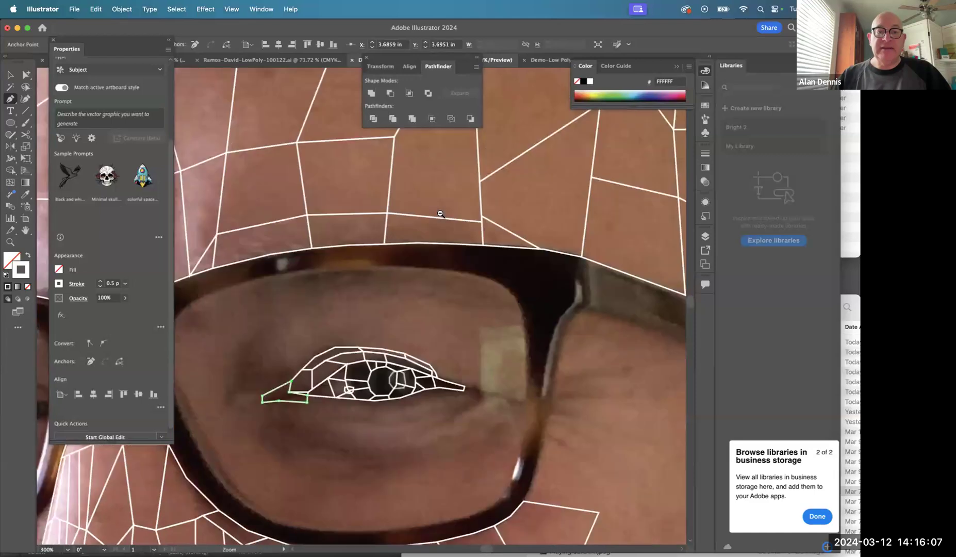
{"action": "left_click", "coordinate": [434, 220], "text": "alt+super"}
{"action": "left_click", "coordinate": [433, 220], "text": "alt+super"}
{"action": "left_click_drag", "start_coordinate": [370, 243], "coordinate": [447, 88]}
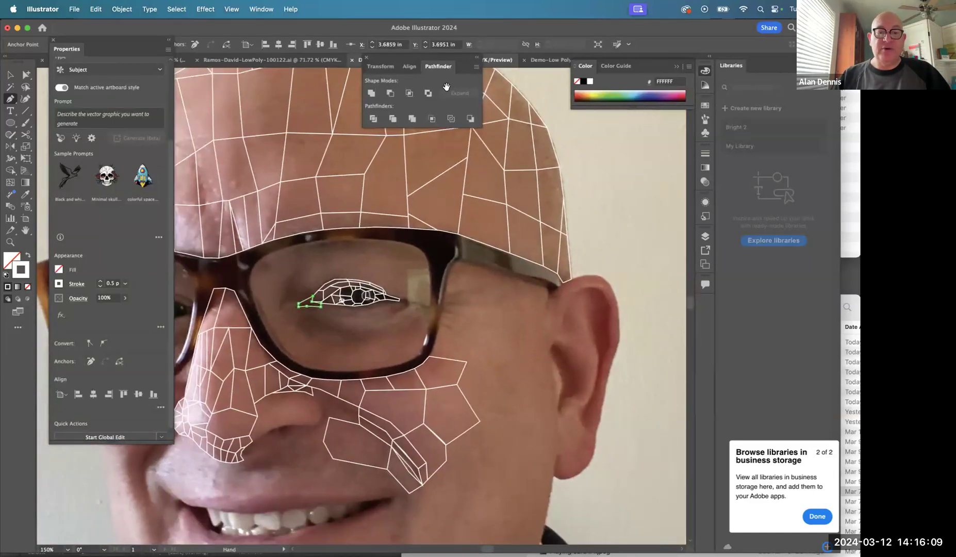
{"action": "left_click", "coordinate": [404, 207], "text": "alt+super"}
{"action": "left_click_drag", "start_coordinate": [393, 232], "coordinate": [425, 114]}
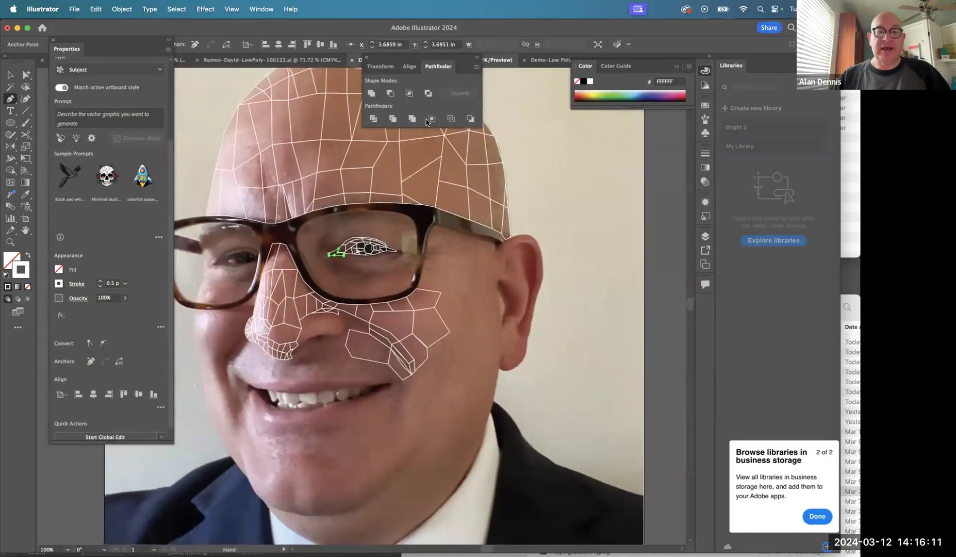
{"action": "key", "text": "super+a"}
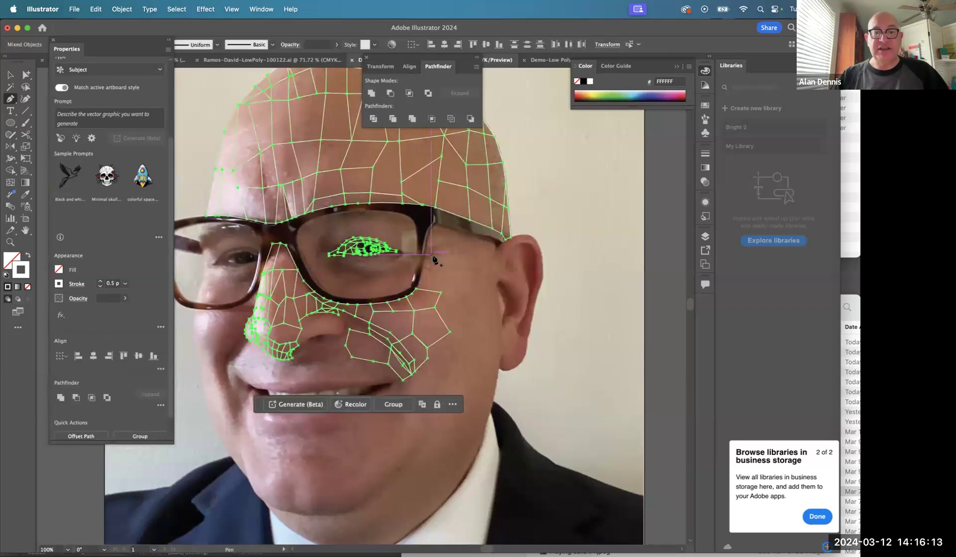
{"action": "key", "text": "shift+super+a"}
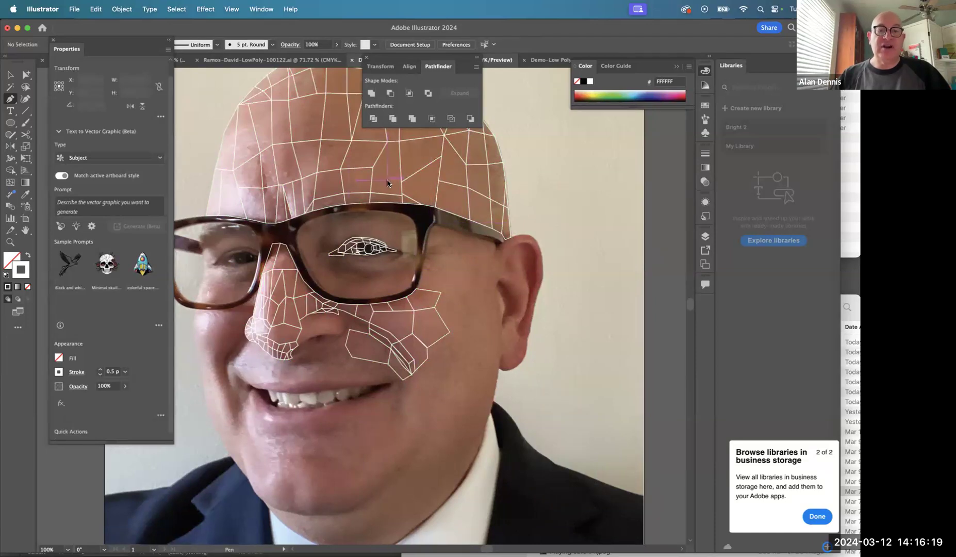
Switch to Chrome and highlight the assignment's instructions on adding anchors over existing ones and filling shapes with the Eyedropper Tool.
{"action": "key", "text": "super+Tab"}
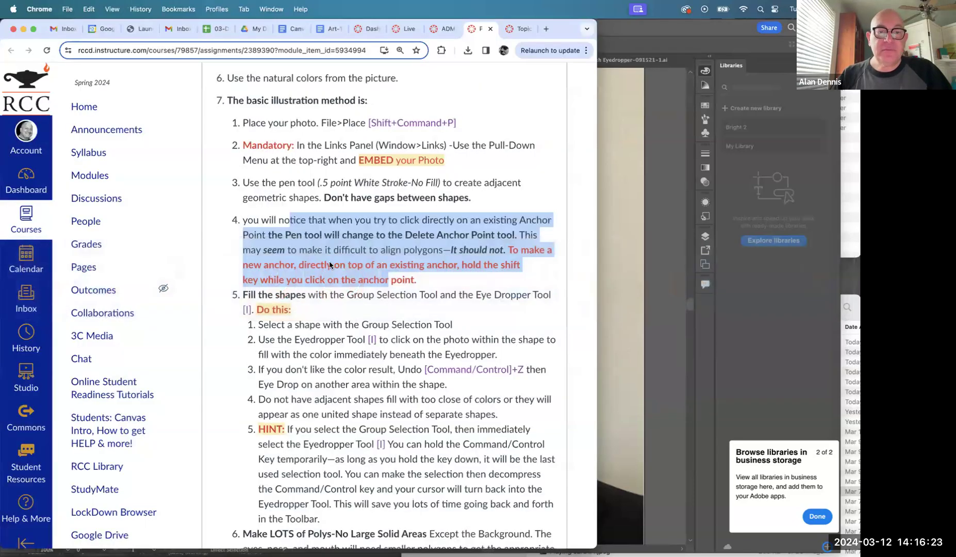
{"action": "left_click", "coordinate": [306, 275]}
{"action": "left_click_drag", "start_coordinate": [272, 219], "coordinate": [312, 281]}
{"action": "scroll", "coordinate": [312, 284], "scroll_direction": "down", "scroll_amount": 2}
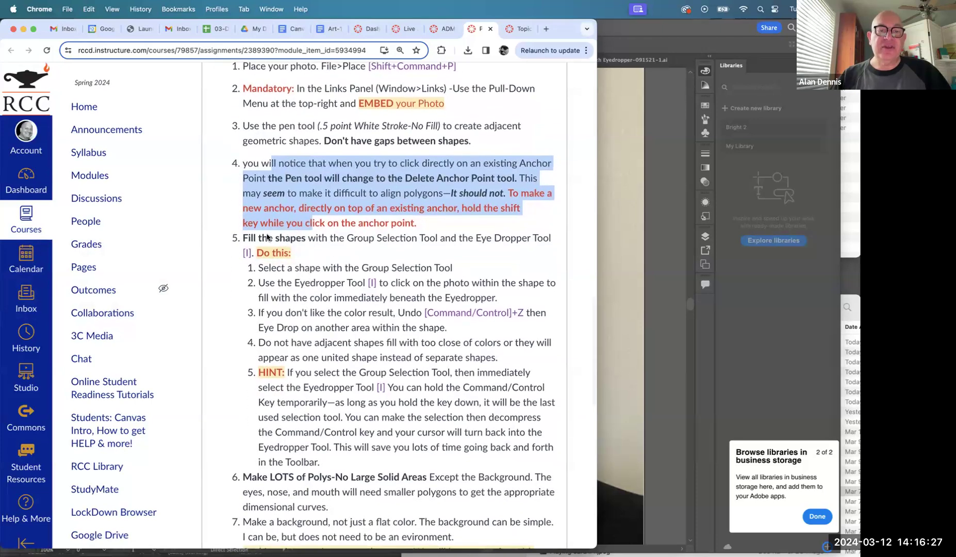
{"action": "left_click_drag", "start_coordinate": [243, 238], "coordinate": [308, 385]}
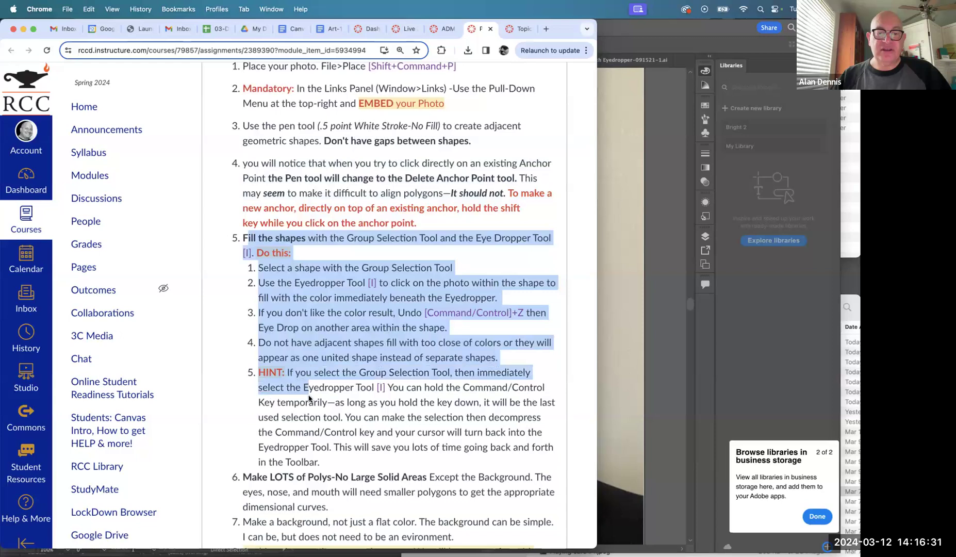
Return to Illustrator, select the tall four-sided polygon near the forehead's left edge with the Group Selection Tool, and activate the Eyedropper Tool.
{"action": "key", "text": "super+Tab"}
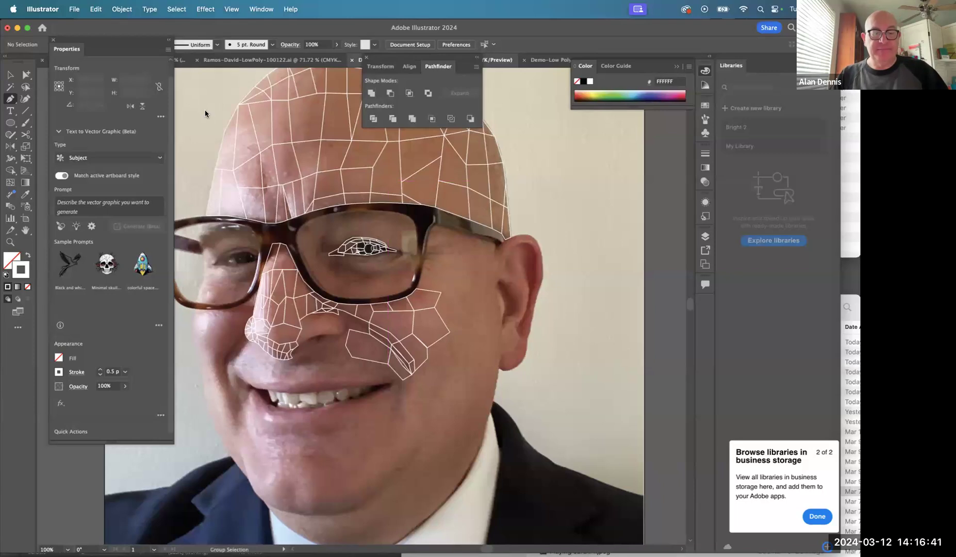
{"action": "key", "text": "super+z"}
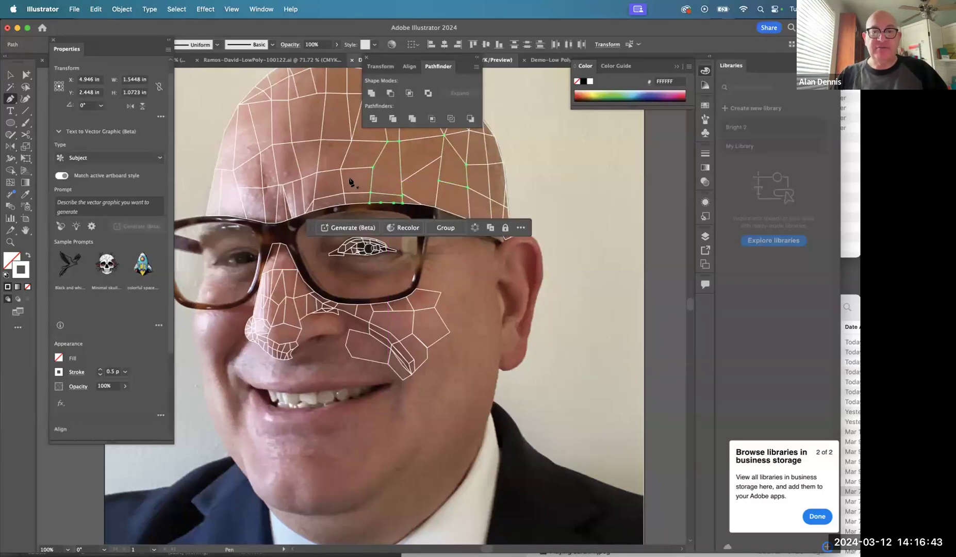
{"action": "left_click", "coordinate": [250, 127], "text": "super"}
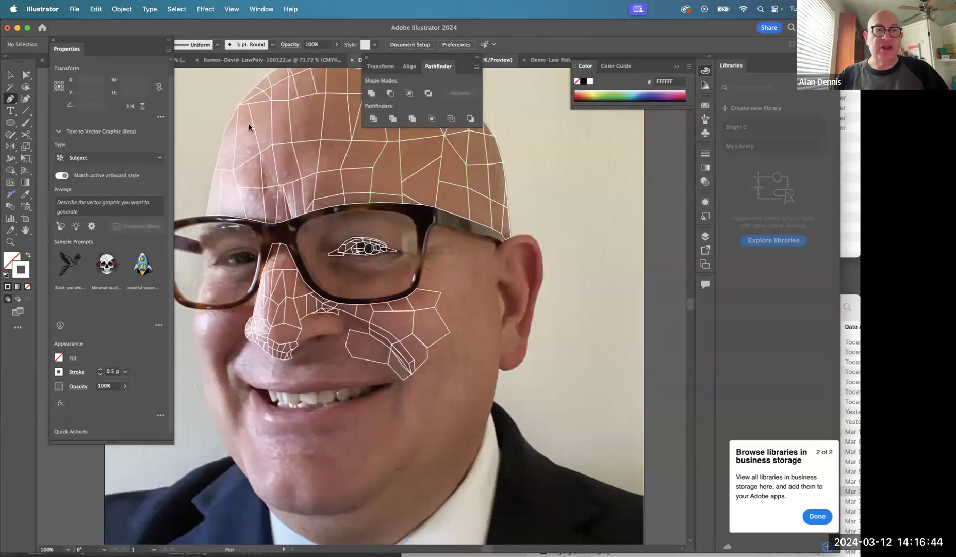
{"action": "left_click", "coordinate": [25, 76]}
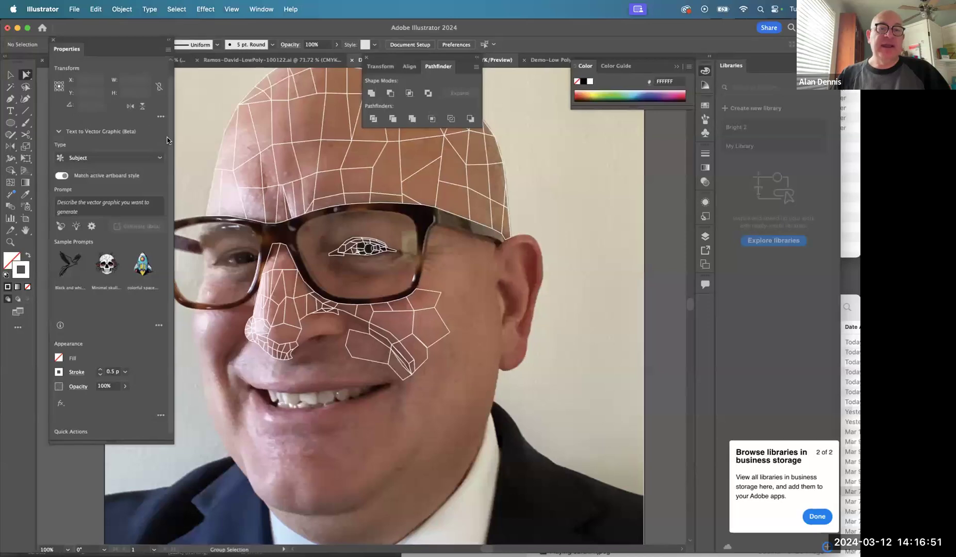
{"action": "left_click", "coordinate": [237, 134]}
{"action": "key", "text": "super+space"}
{"action": "left_click", "coordinate": [246, 133], "text": "super"}
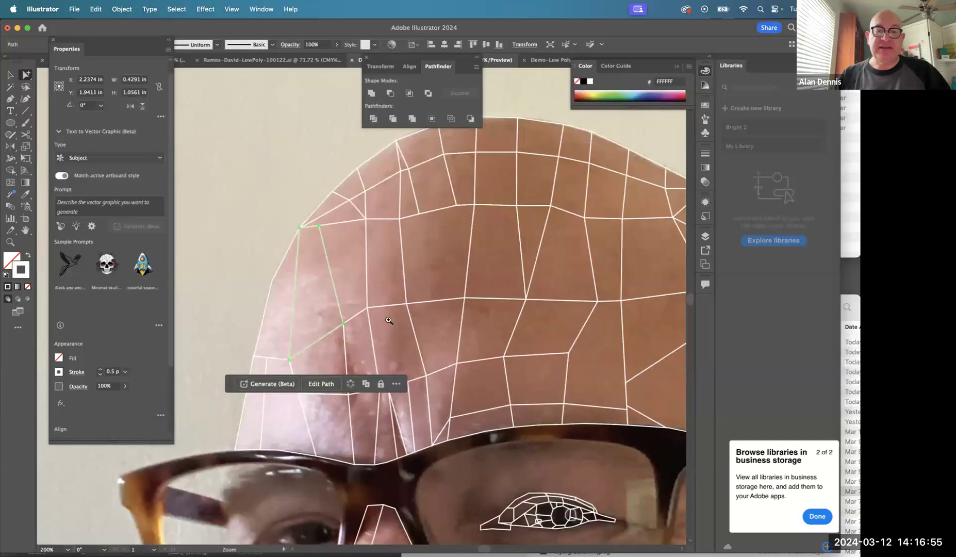
{"action": "left_click", "coordinate": [348, 303]}
{"action": "left_click", "coordinate": [348, 303]}
{"action": "scroll", "coordinate": [348, 299], "scroll_direction": "down", "scroll_amount": 2}
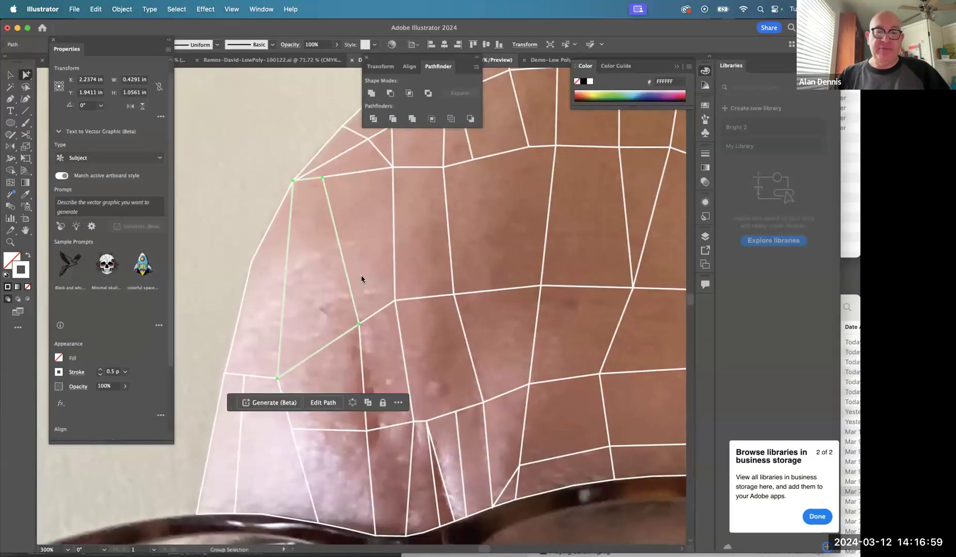
{"action": "key", "text": "i"}
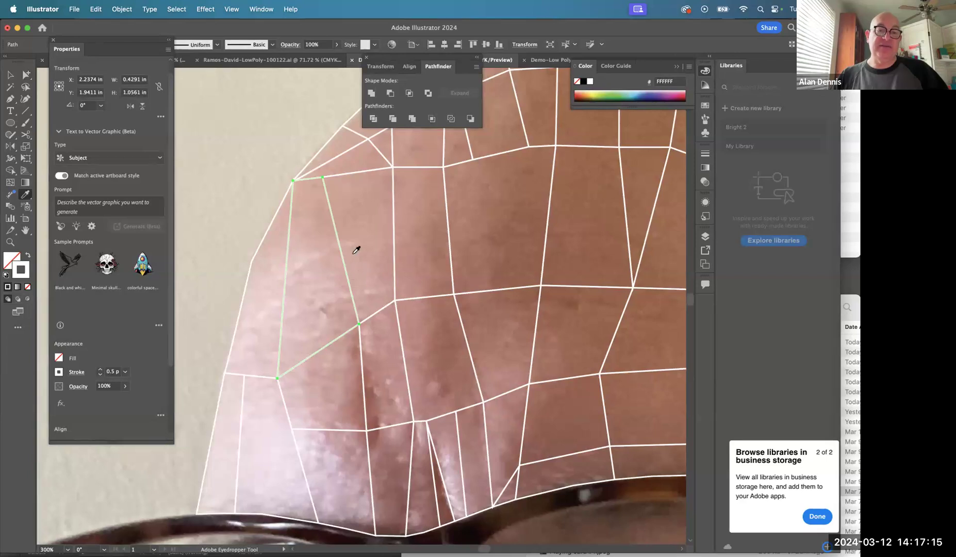
Draw a slanted line segment across the two tall polygons at the forehead's left edge and split them with Pathfinder's Divide.
{"action": "key", "text": "backslash"}
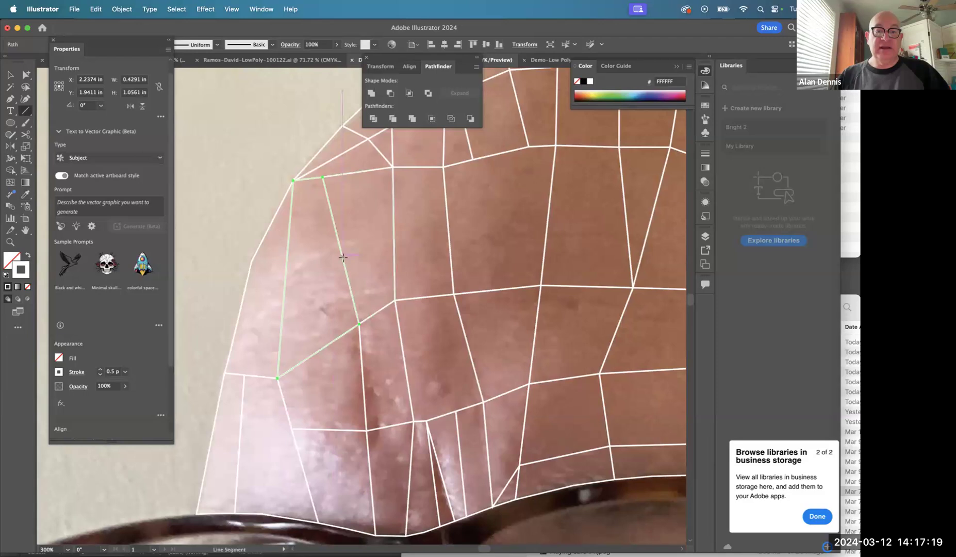
{"action": "left_click_drag", "start_coordinate": [356, 235], "coordinate": [238, 264]}
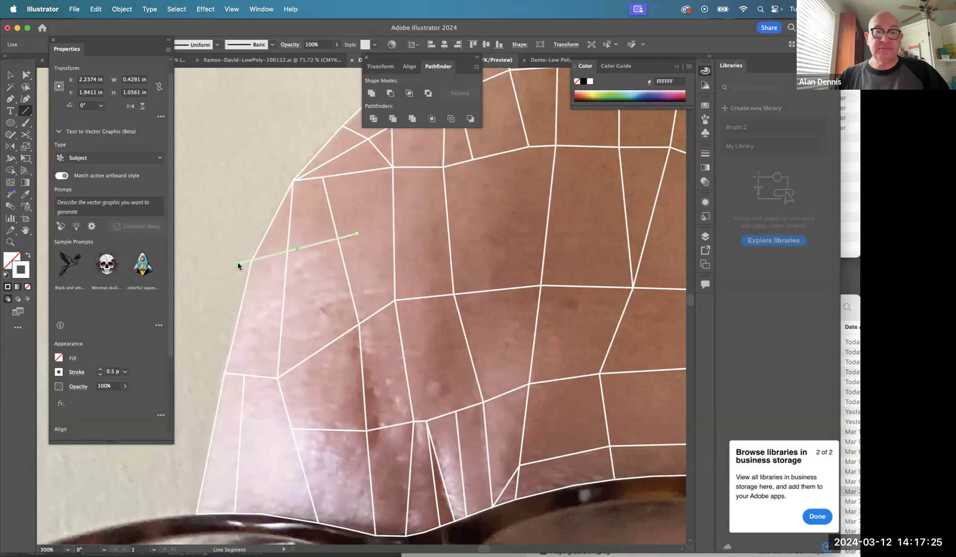
{"action": "left_click", "coordinate": [26, 75]}
{"action": "left_click_drag", "start_coordinate": [235, 238], "coordinate": [314, 265]}
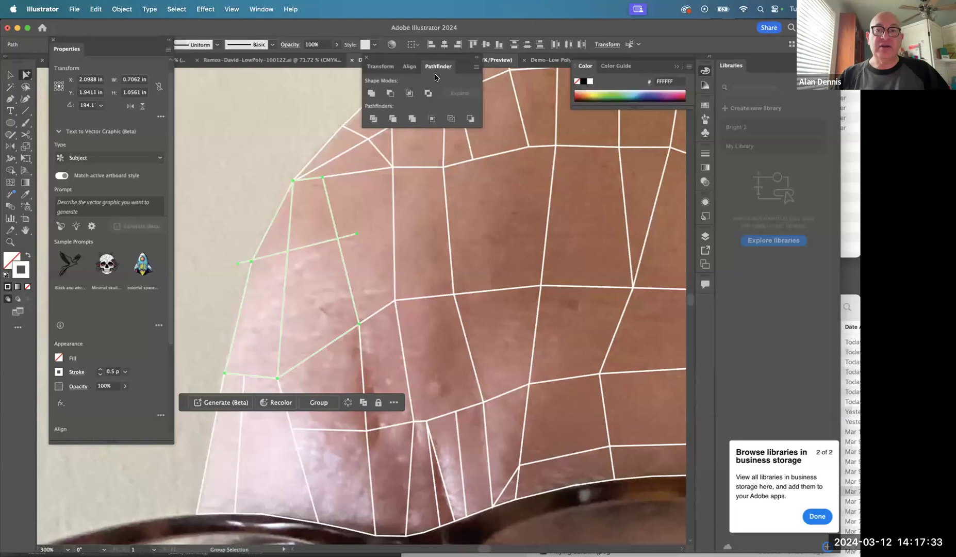
{"action": "left_click", "coordinate": [373, 119]}
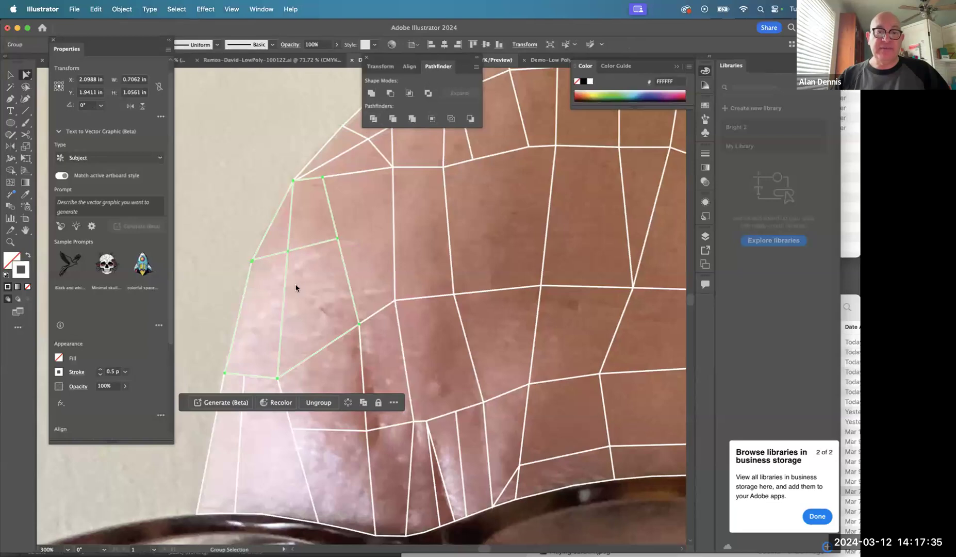
Select the upper inner four-sided piece at the forehead's left edge and fill it with a medium pinkish skin tone sampled inside it with the Eyedropper.
{"action": "left_click", "coordinate": [299, 236]}
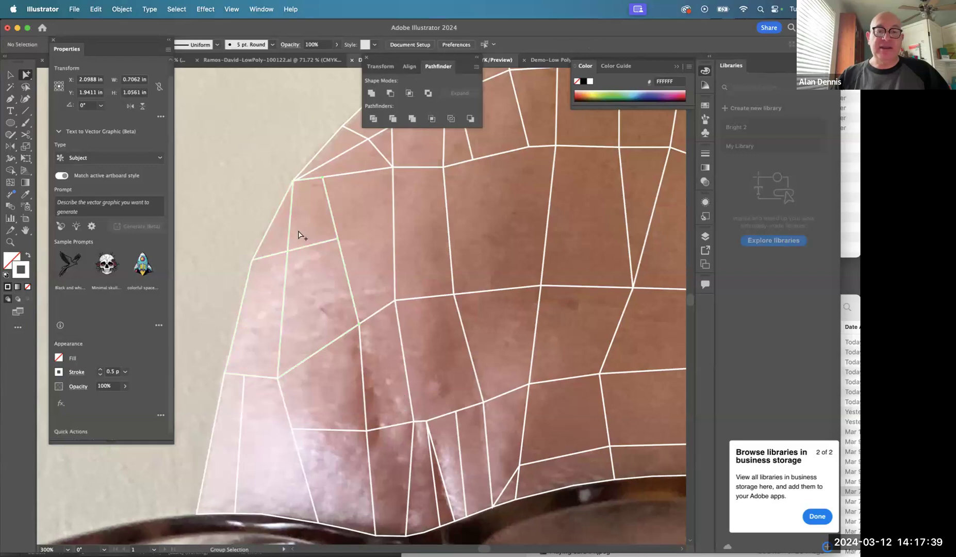
{"action": "left_click", "coordinate": [303, 227]}
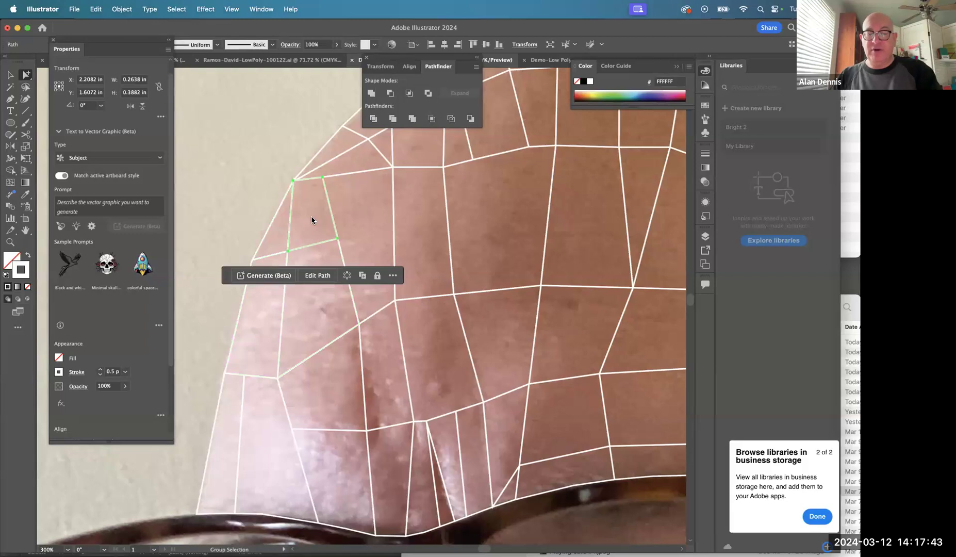
{"action": "key", "text": "i"}
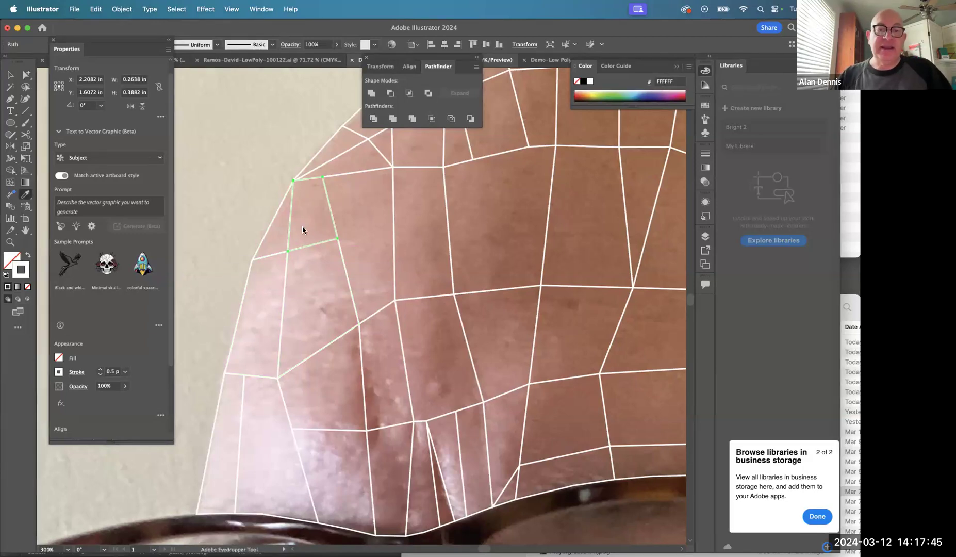
{"action": "left_click", "coordinate": [312, 226], "text": "super"}
{"action": "left_click", "coordinate": [379, 285], "text": "super"}
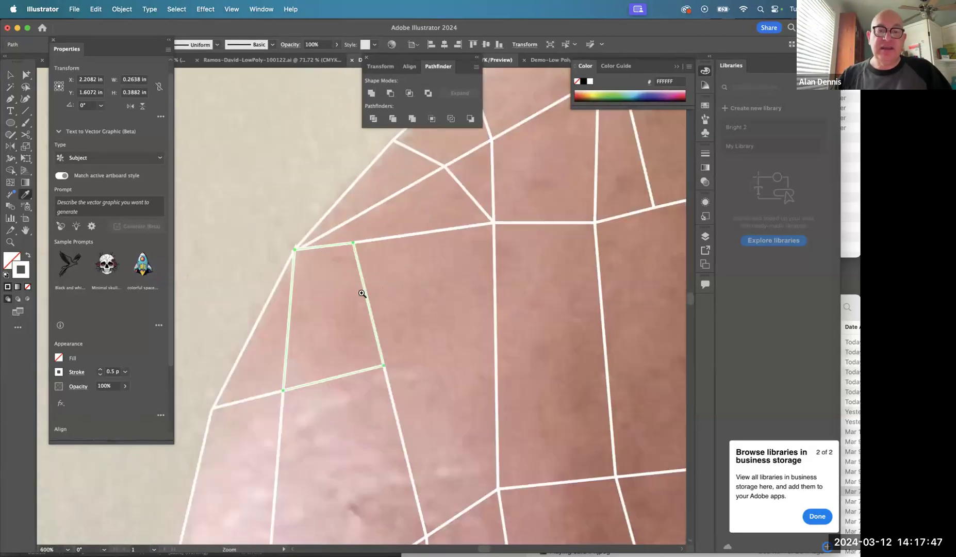
{"action": "left_click_drag", "start_coordinate": [346, 321], "coordinate": [358, 267]}
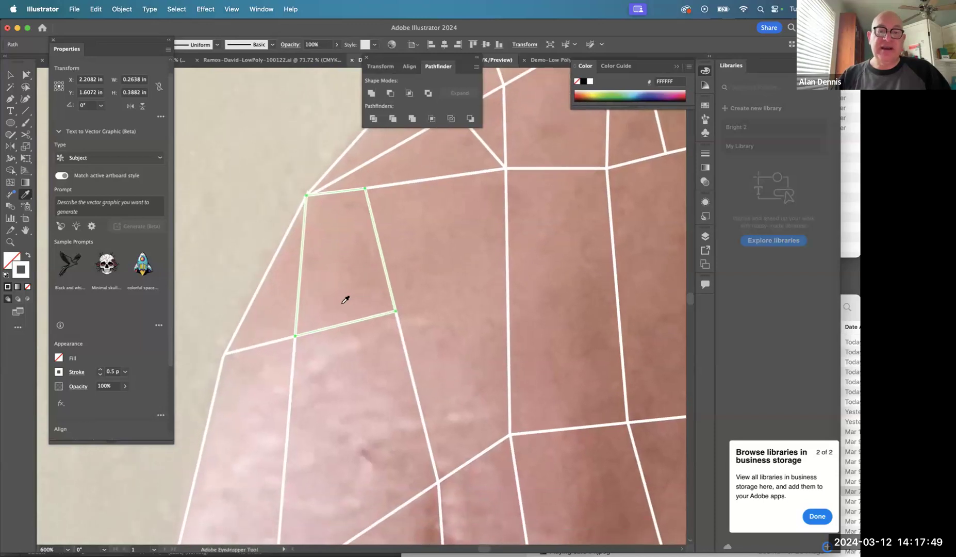
{"action": "left_click", "coordinate": [313, 312]}
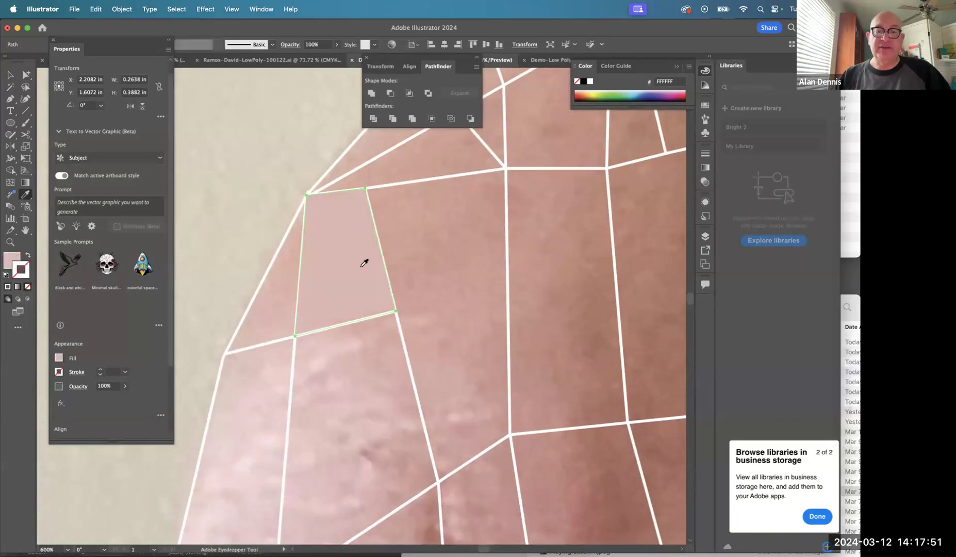
{"action": "left_click", "coordinate": [344, 287]}
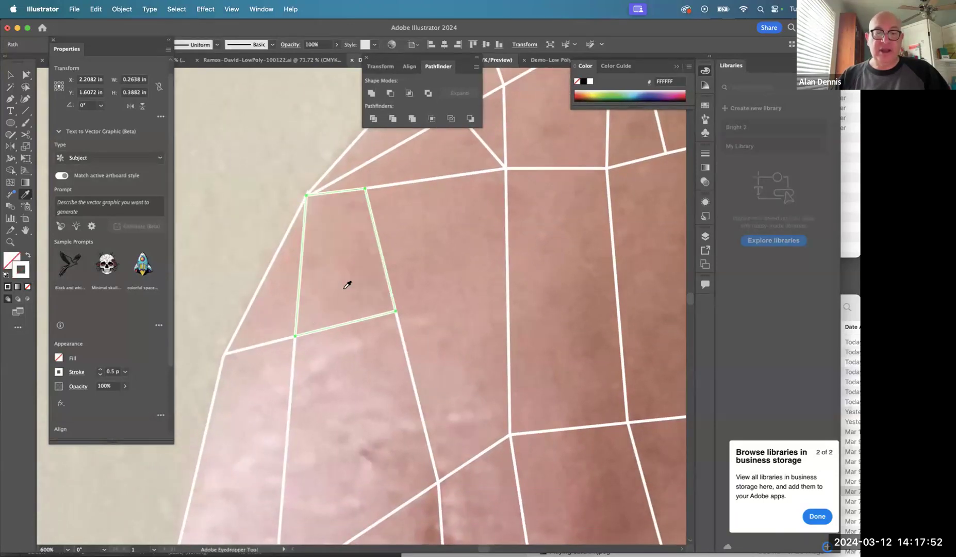
{"action": "left_click", "coordinate": [350, 205]}
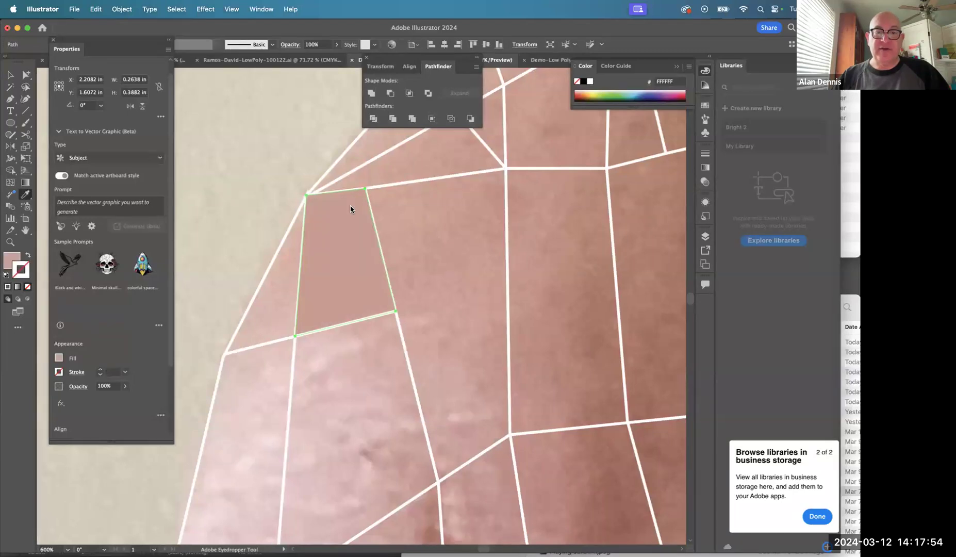
{"action": "left_click", "coordinate": [363, 308]}
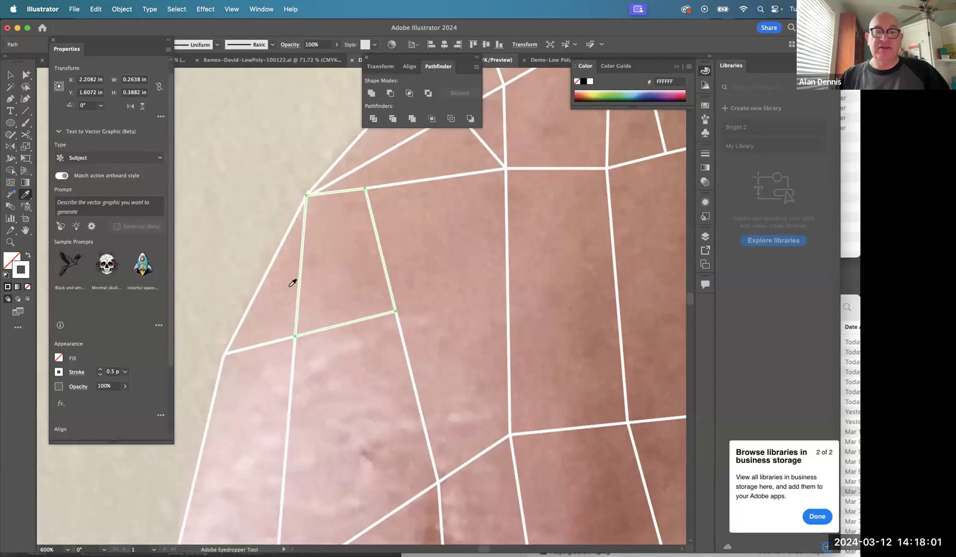
{"action": "left_click", "coordinate": [334, 263]}
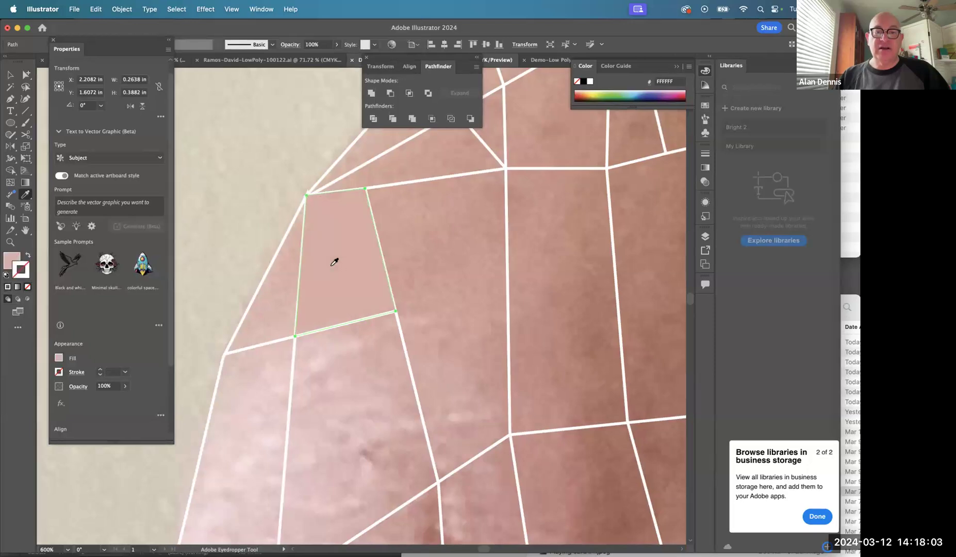
Select the triangle beside it on the forehead's outer edge and fill it with a pale pink sampled near its lower inner corner.
{"action": "left_click", "coordinate": [271, 268]}
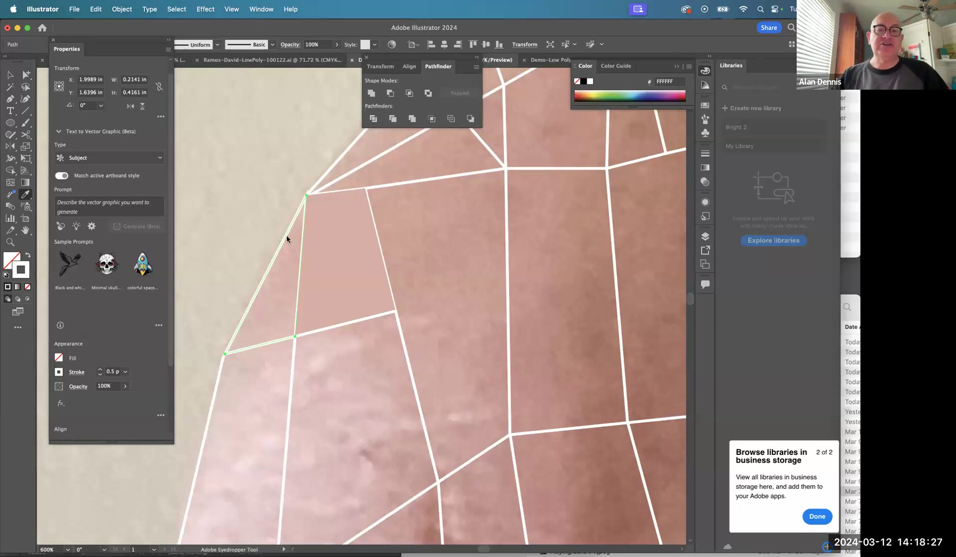
{"action": "left_click", "coordinate": [285, 274]}
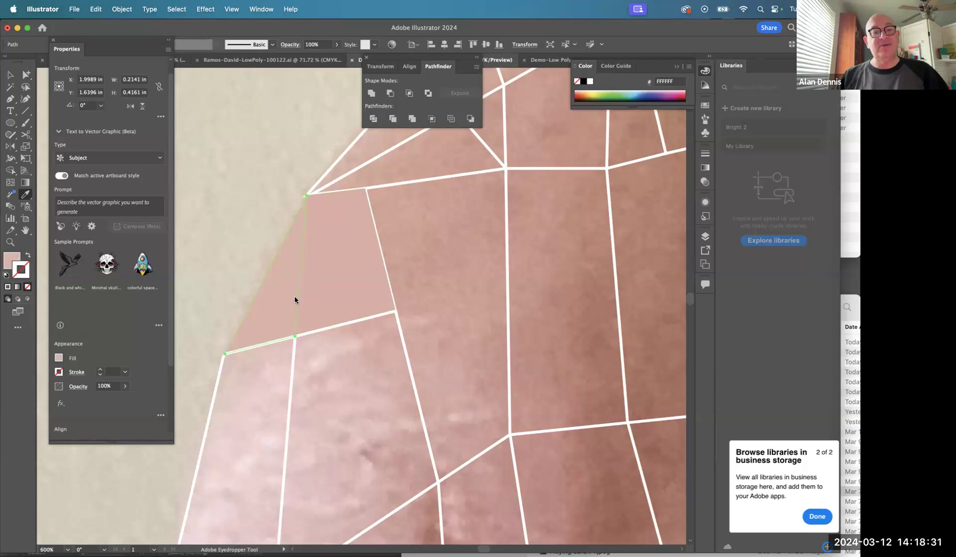
{"action": "left_click", "coordinate": [367, 279]}
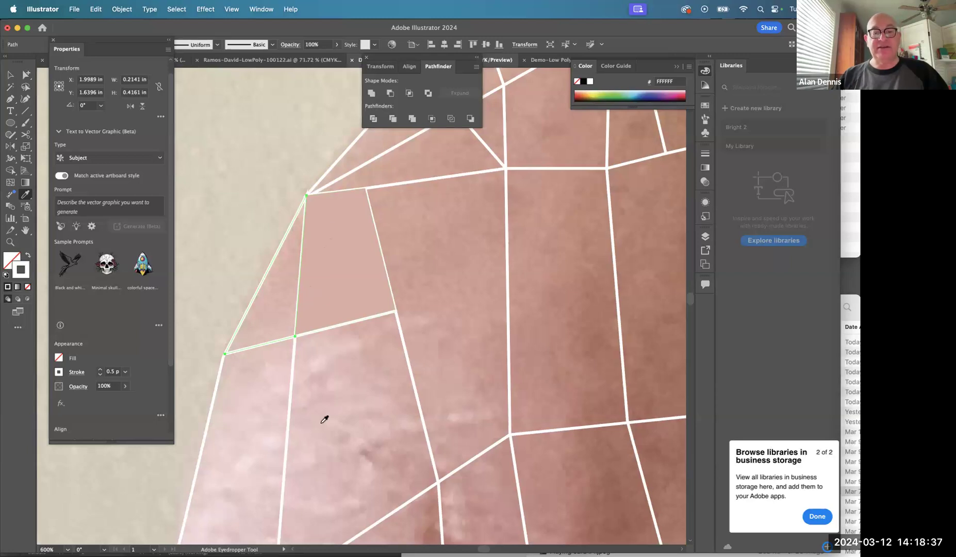
{"action": "left_click", "coordinate": [291, 319]}
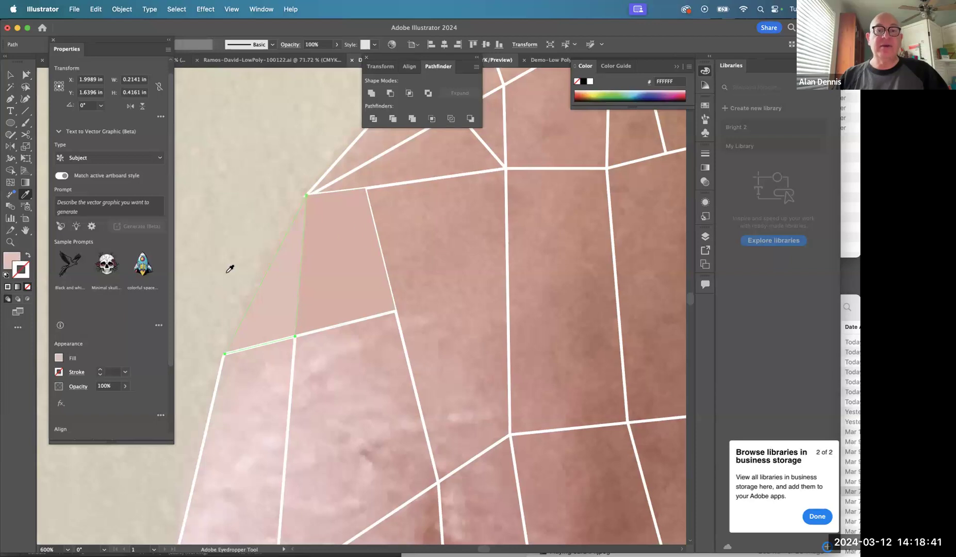
Select the large four-sided polygon directly below the filled pieces and fill it with a light pink sampled near its left side.
{"action": "left_click_drag", "start_coordinate": [303, 360], "coordinate": [304, 213]}
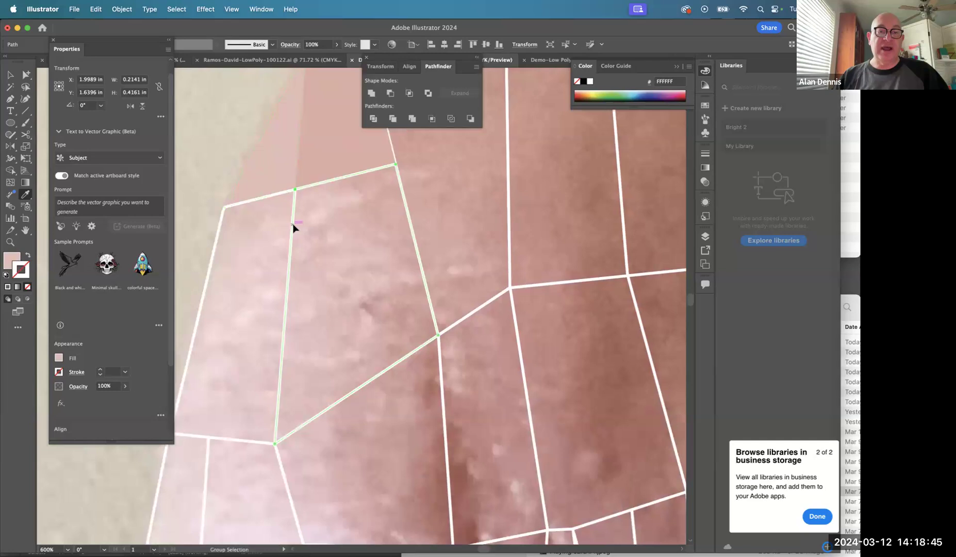
{"action": "left_click", "coordinate": [293, 224]}
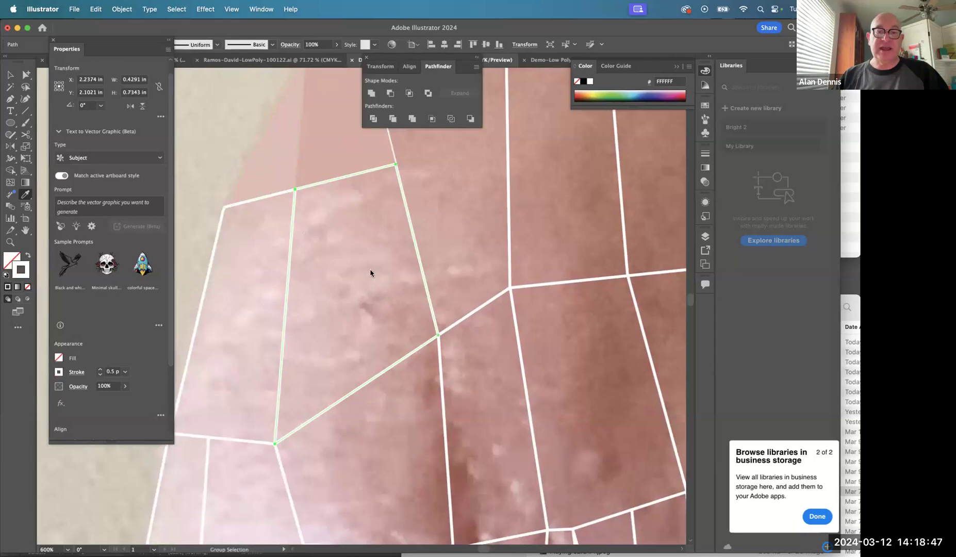
{"action": "key", "text": "i"}
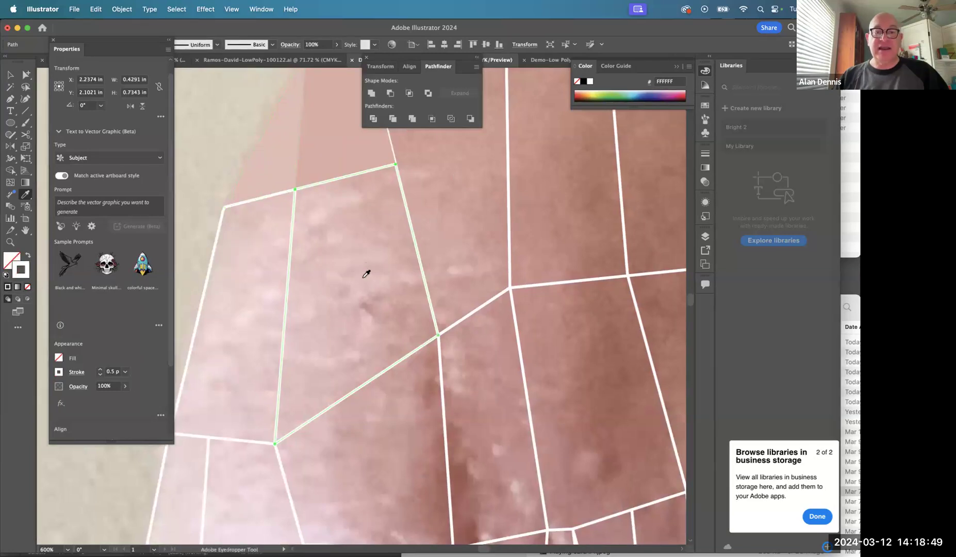
{"action": "left_click", "coordinate": [368, 276]}
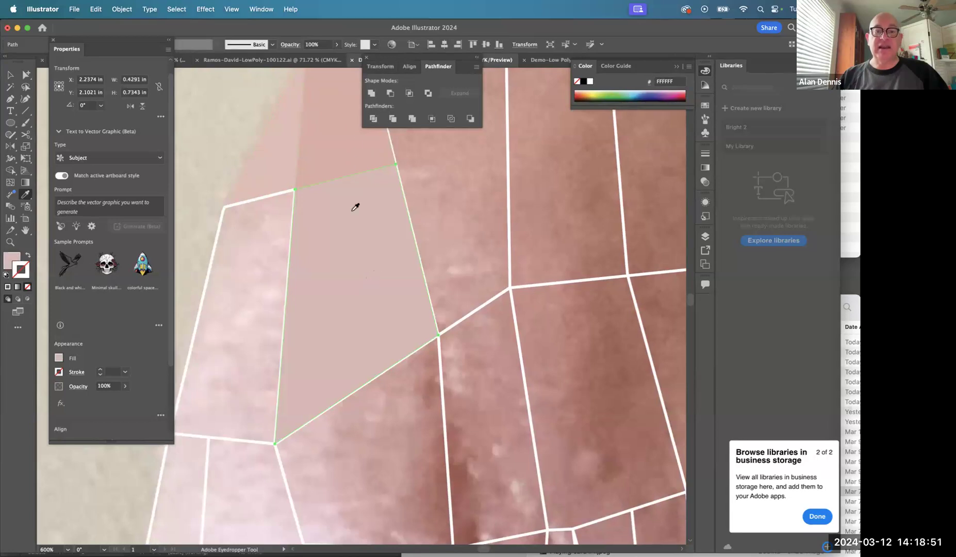
{"action": "key", "text": "super+z"}
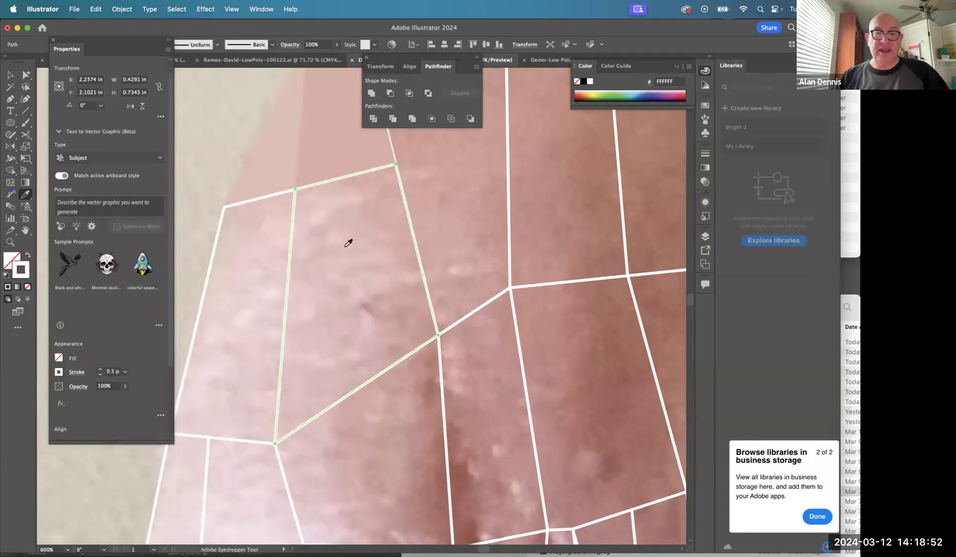
{"action": "left_click", "coordinate": [305, 249]}
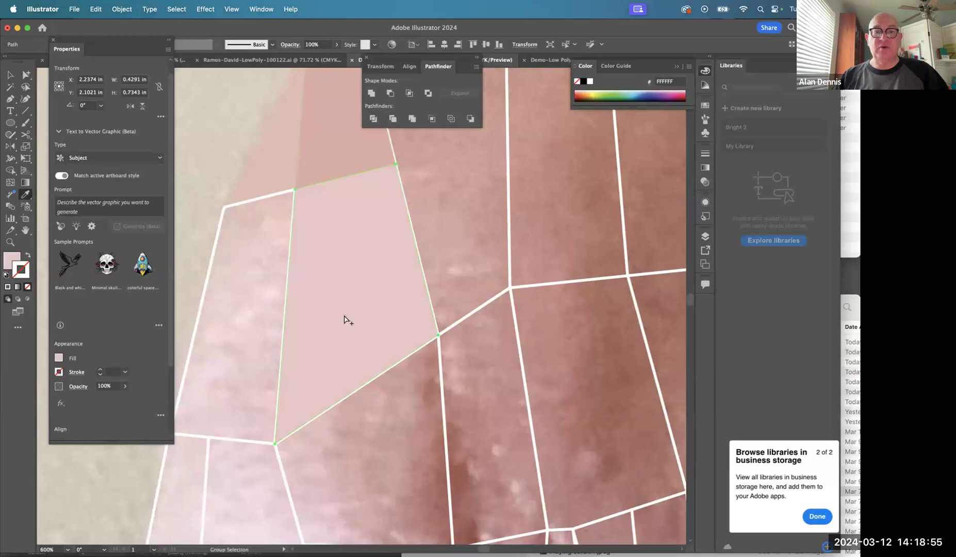
Try filling the tall outer polygon left of the large one with a sampled pale pink, and undo the fills of both polygons.
{"action": "left_click", "coordinate": [213, 252]}
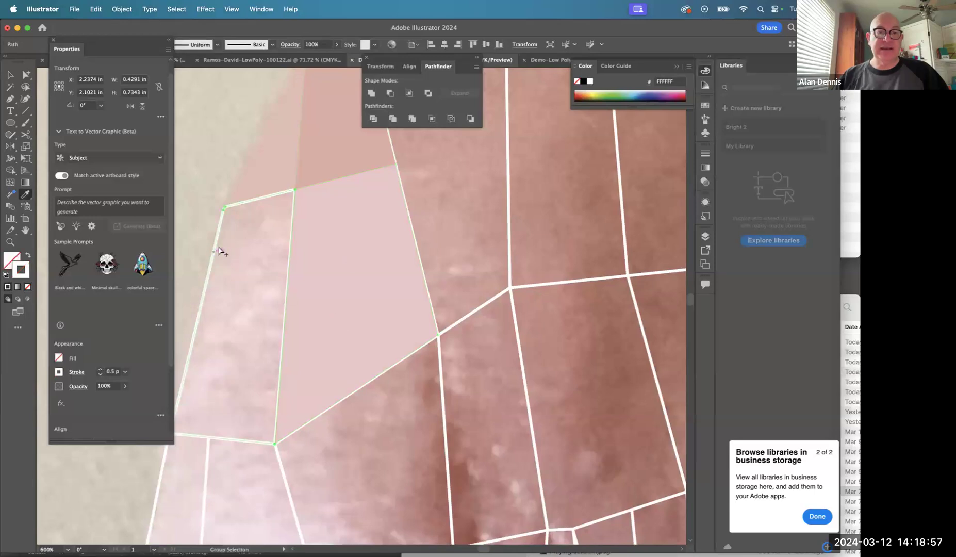
{"action": "left_click", "coordinate": [283, 236]}
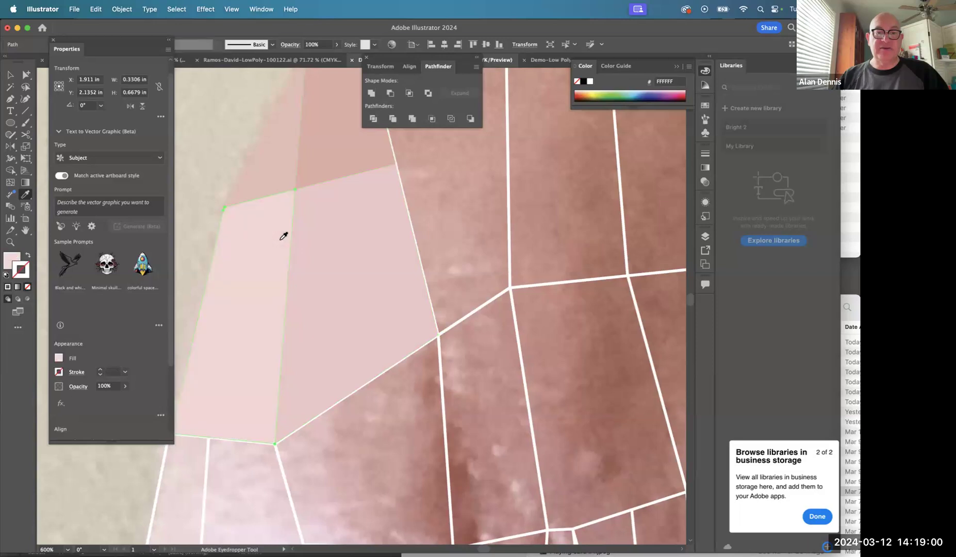
{"action": "key", "text": "super+z"}
{"action": "left_click", "coordinate": [315, 276]}
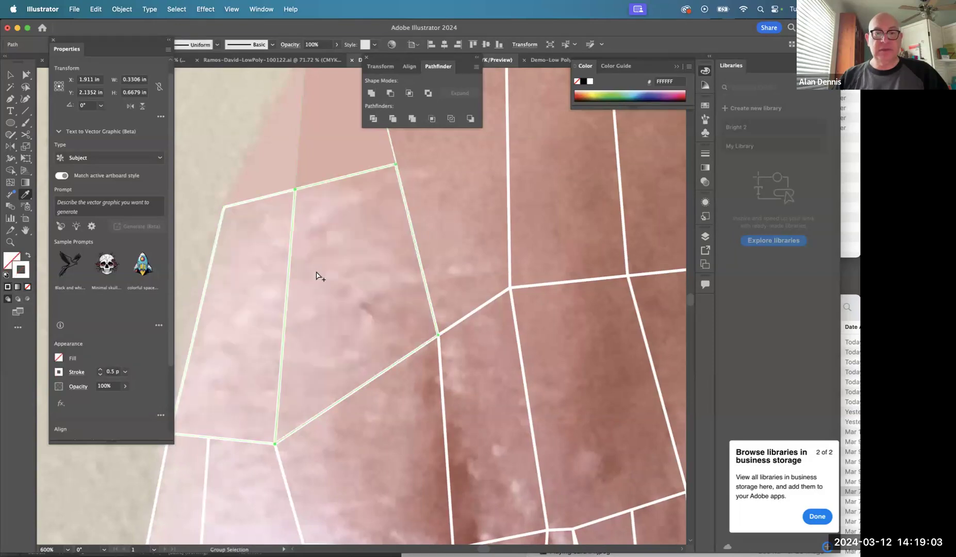
Refill the large four-sided polygon with a sampled light pink, and fill the tall outer polygon to its left with a paler pink sampled inside it.
{"action": "left_click", "coordinate": [315, 273]}
{"action": "left_click", "coordinate": [280, 245]}
{"action": "key", "text": "super+z"}
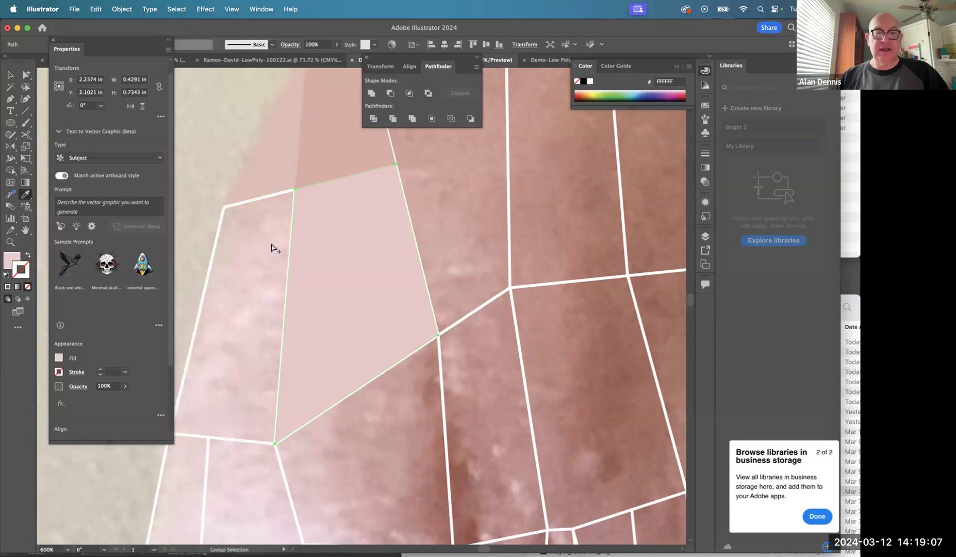
{"action": "left_click", "coordinate": [219, 239], "text": "super"}
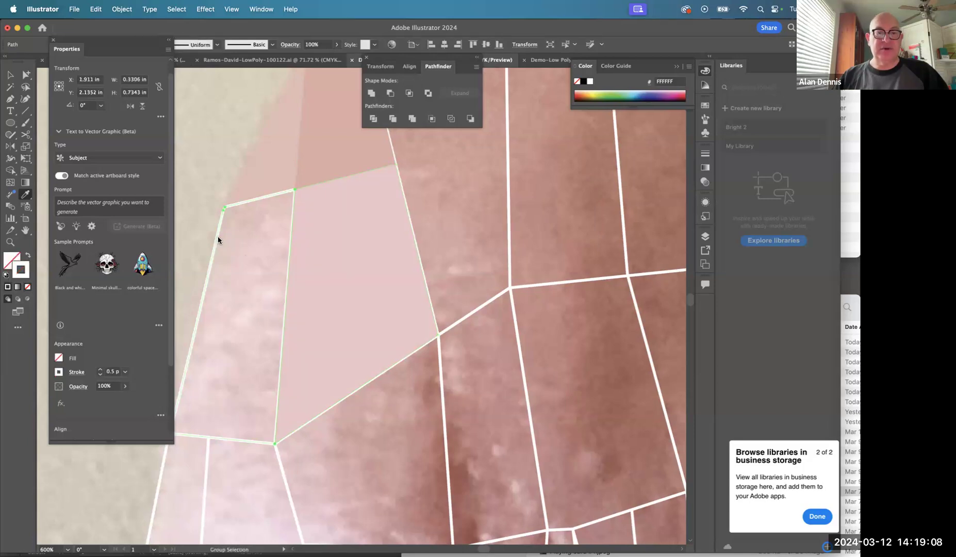
{"action": "left_click", "coordinate": [281, 239]}
Fill the narrow outer strip above the glasses frame with pale pink and the wider polygon beside it with pinkish white, sampling each from its own area.
{"action": "left_click_drag", "start_coordinate": [305, 305], "coordinate": [407, 106]}
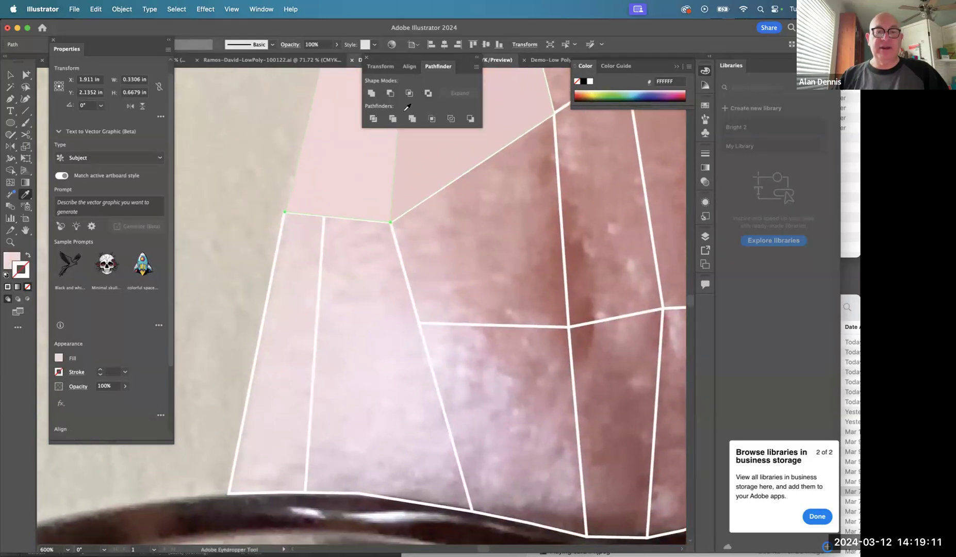
{"action": "left_click", "coordinate": [279, 241], "text": "super"}
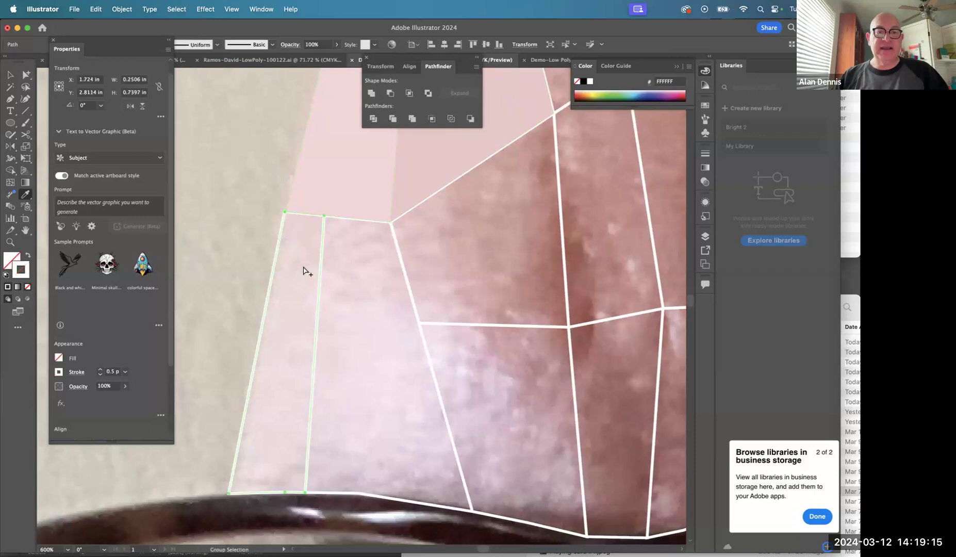
{"action": "left_click", "coordinate": [312, 219]}
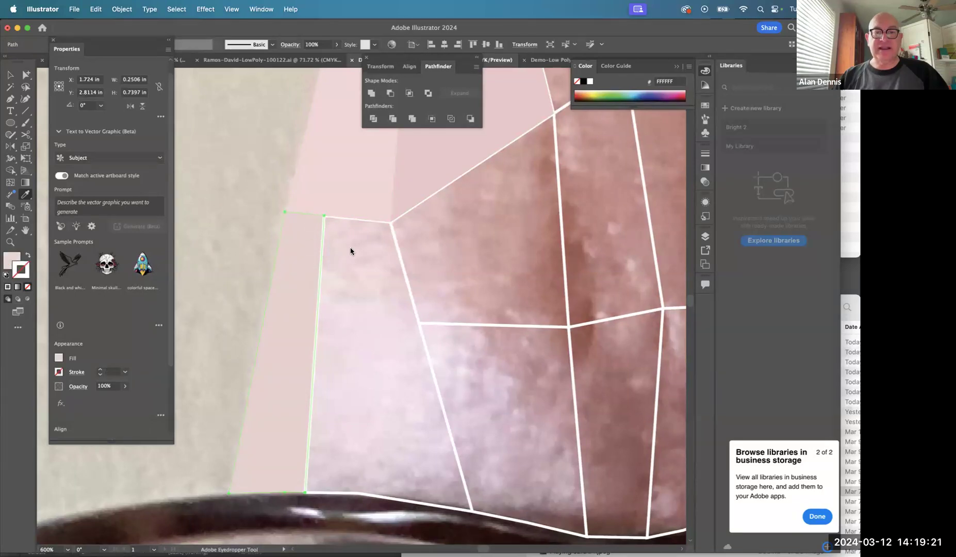
{"action": "left_click", "coordinate": [400, 284]}
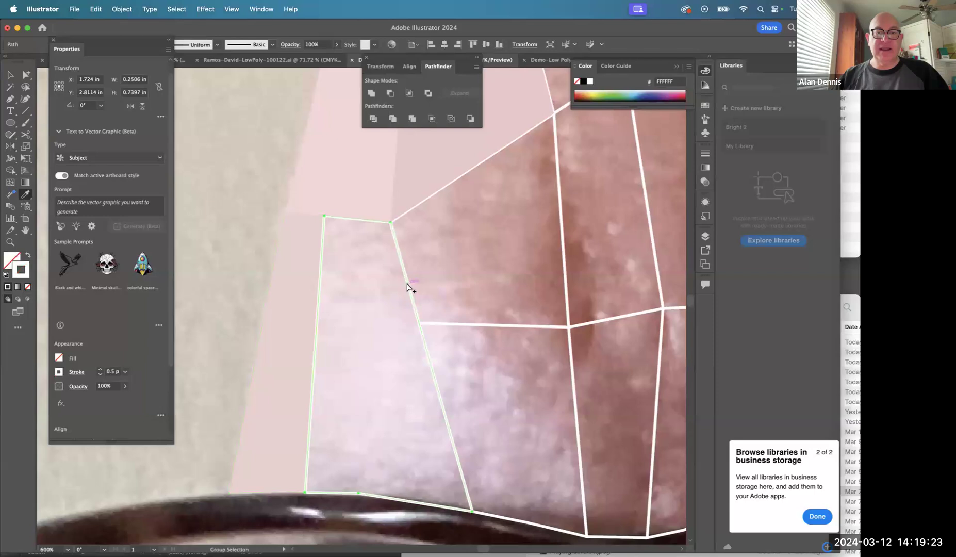
{"action": "left_click", "coordinate": [368, 316]}
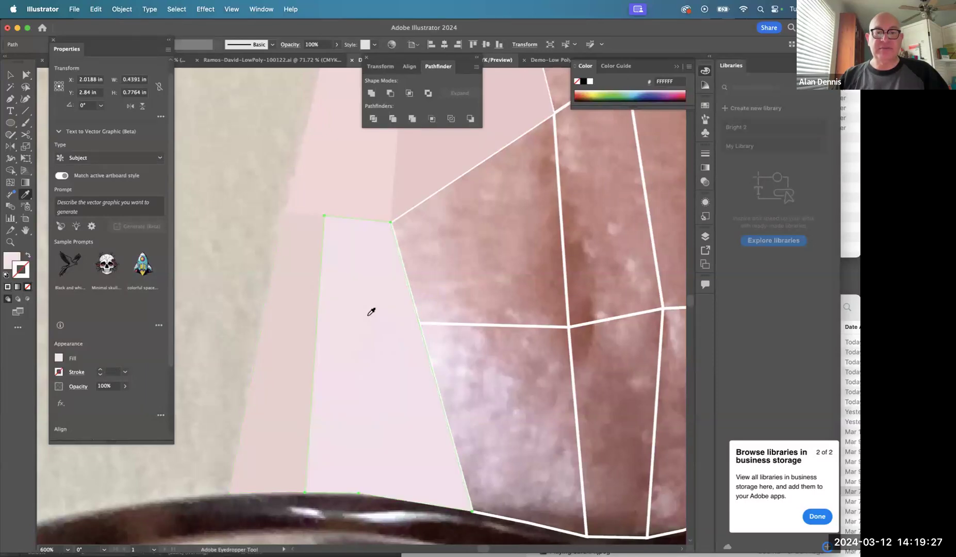
Select the four-sided polygon on the inner upper side of the pinkish-white one and fill it with a dusty pink sampled inside it.
{"action": "key", "text": "space"}
{"action": "left_click_drag", "start_coordinate": [418, 296], "coordinate": [276, 311]}
{"action": "left_click", "coordinate": [324, 341], "text": "super"}
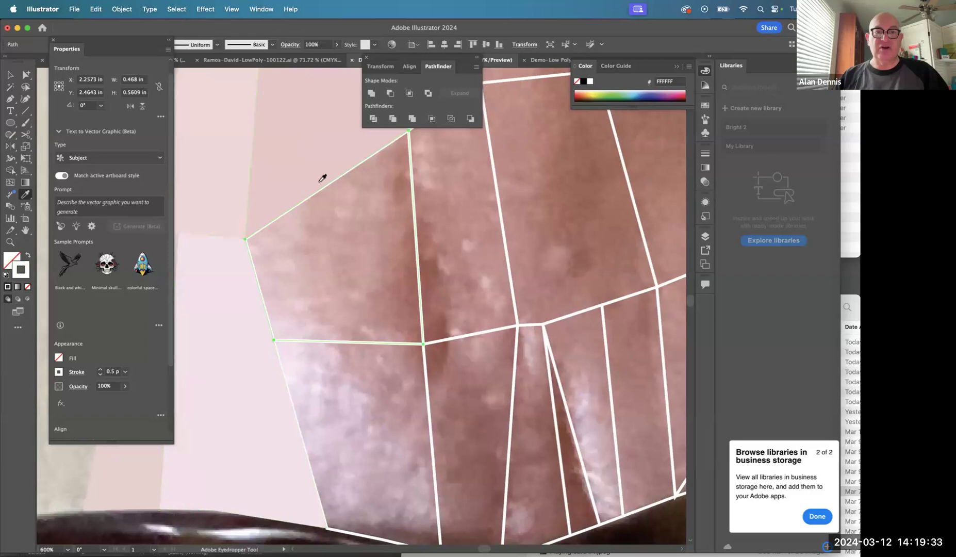
{"action": "left_click", "coordinate": [316, 287]}
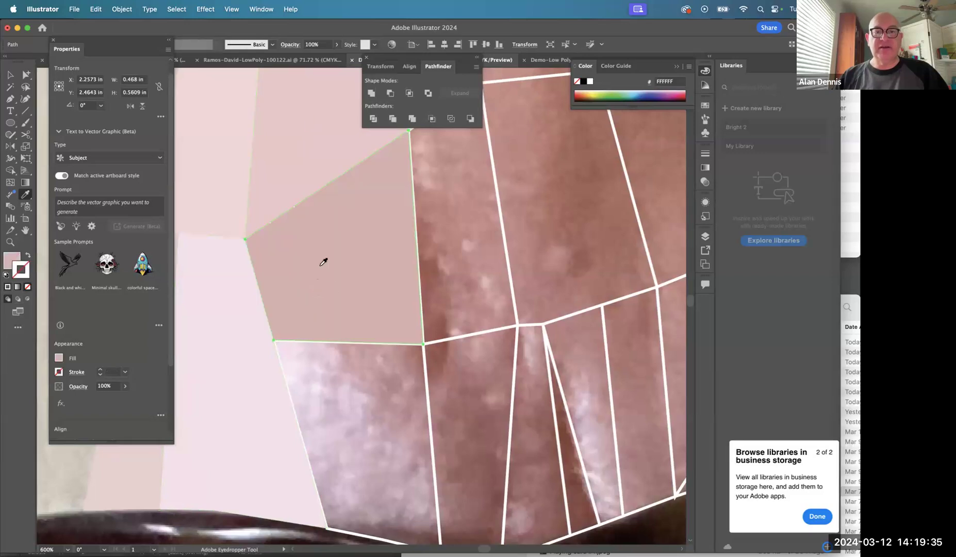
Reselect the tall pinkish-white polygon above the glasses frame and recolor it with a darker dusty pink sampled from the unfilled polygon beside it.
{"action": "left_click", "coordinate": [285, 371]}
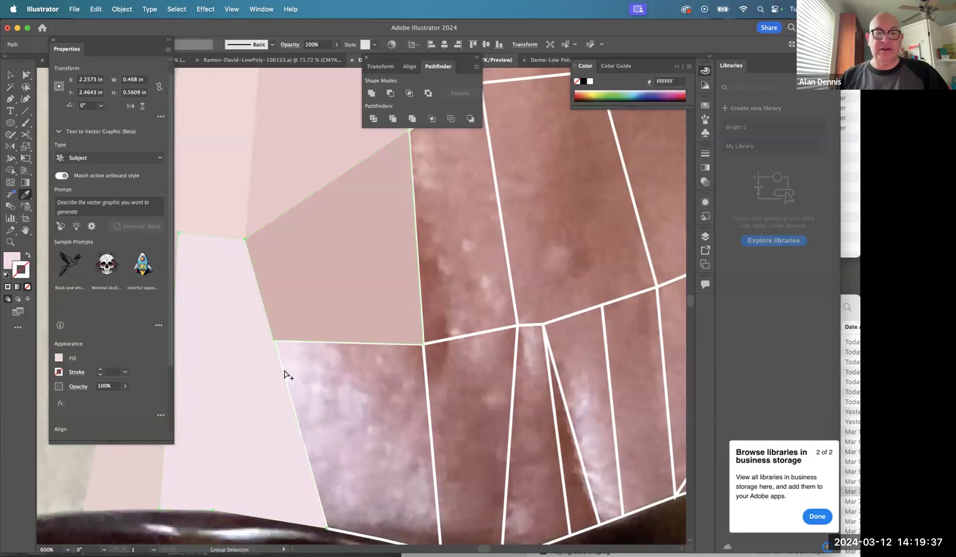
{"action": "left_click_drag", "start_coordinate": [286, 368], "coordinate": [339, 283]}
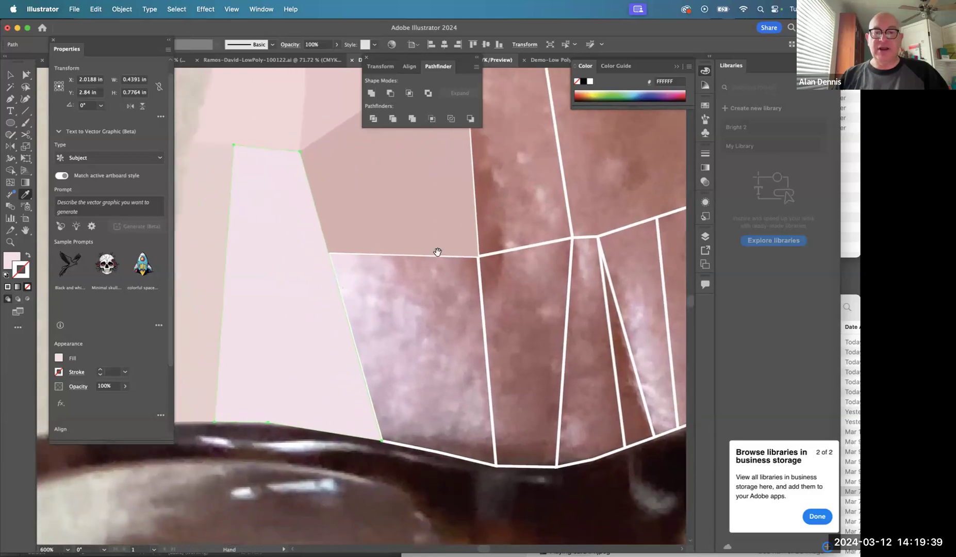
{"action": "key", "text": "i"}
{"action": "left_click", "coordinate": [433, 298]}
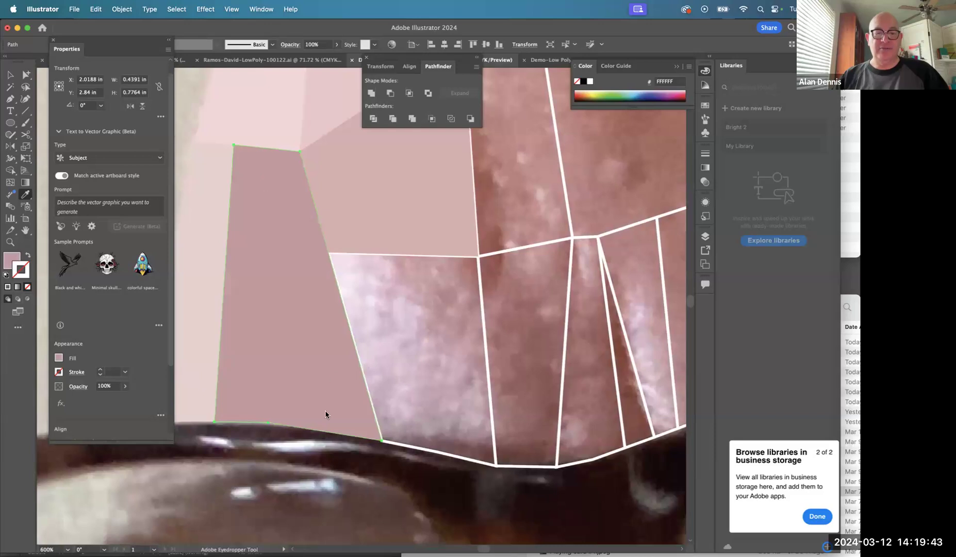
Undo the tall polygon's last recolor, lock that pinkish-white polygon, and select the unfilled four-sided polygon beside it above the glasses frame.
{"action": "key", "text": "super+z"}
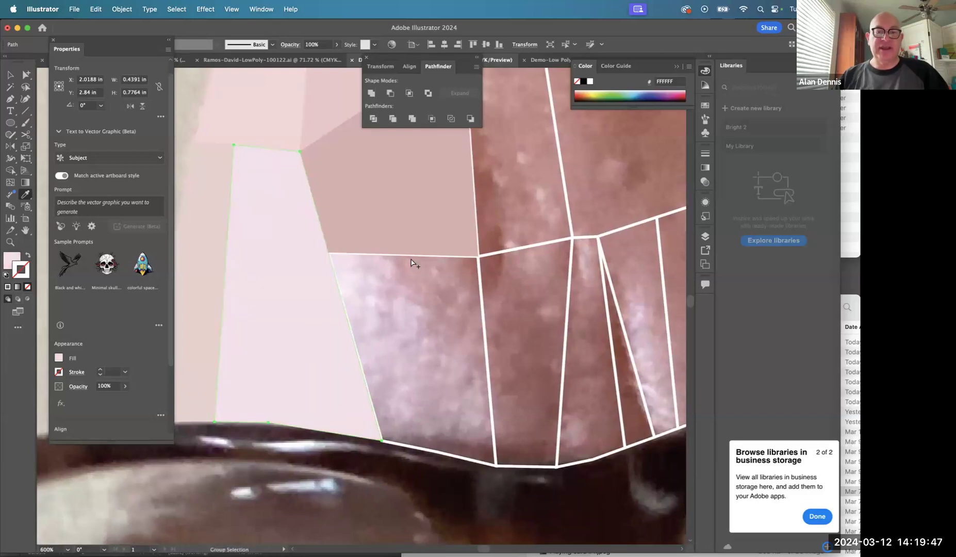
{"action": "left_click", "coordinate": [385, 255], "text": "super"}
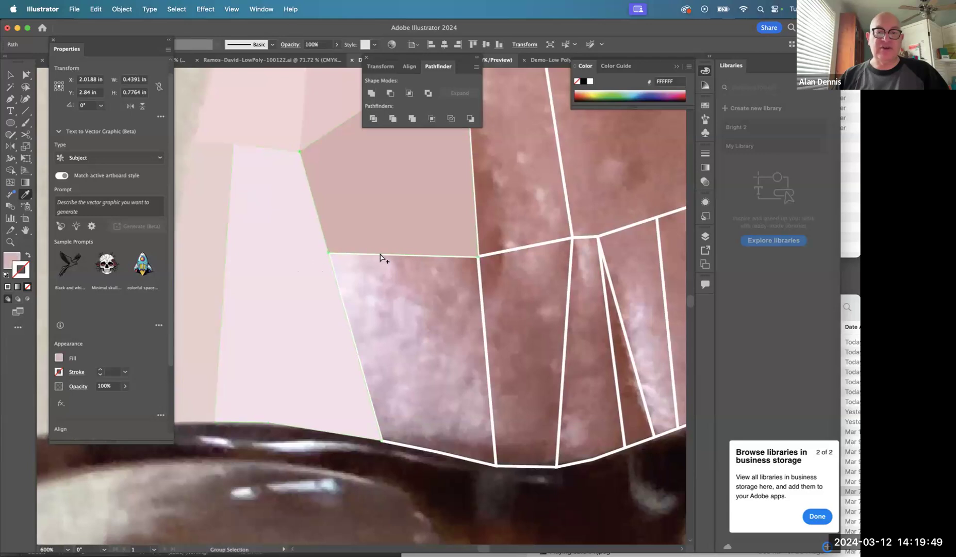
{"action": "left_click", "coordinate": [435, 454], "text": "super"}
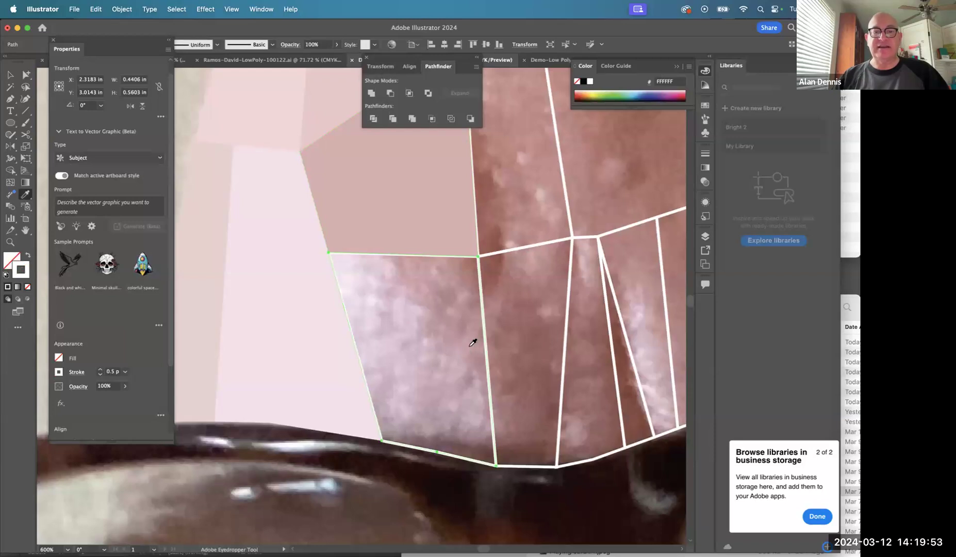
{"action": "left_click", "coordinate": [318, 314], "text": "super"}
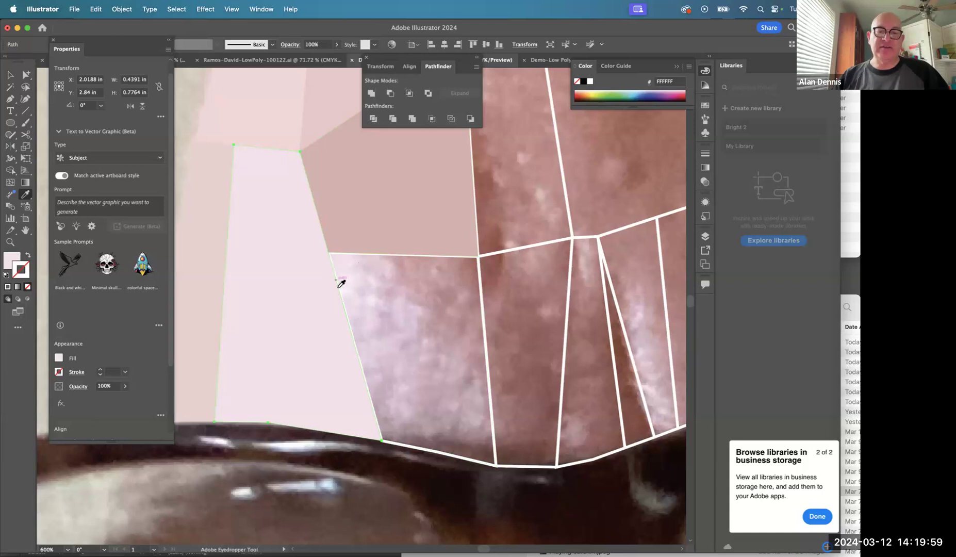
{"action": "left_click", "coordinate": [122, 9]}
{"action": "mouse_move", "coordinate": [209, 98]}
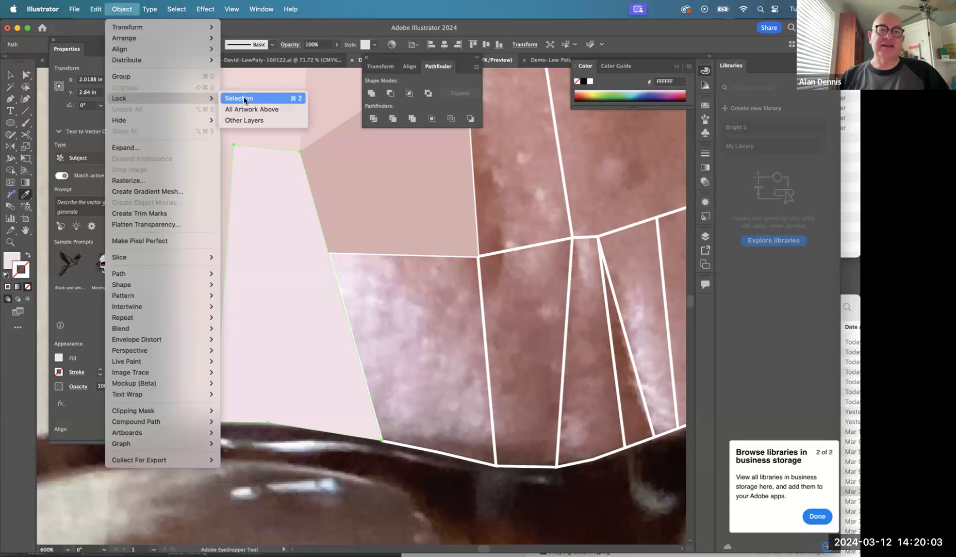
{"action": "left_click", "coordinate": [244, 98]}
{"action": "left_click", "coordinate": [352, 330], "text": "super"}
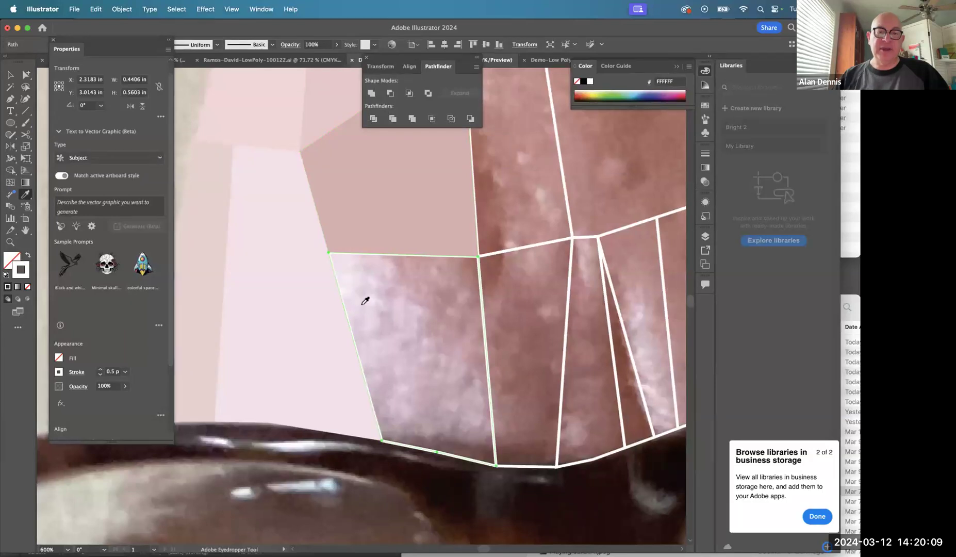
{"action": "left_click", "coordinate": [362, 306]}
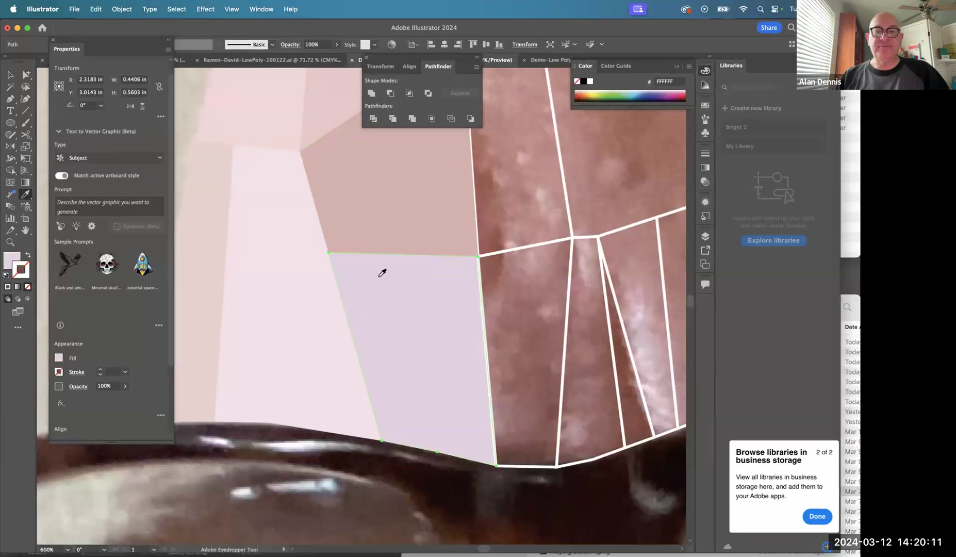
{"action": "key", "text": "super+z"}
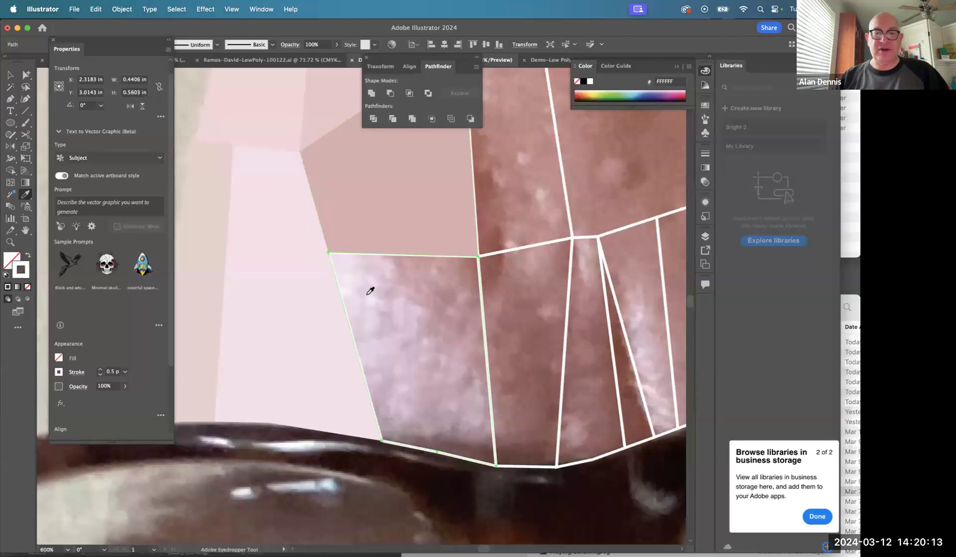
{"action": "left_click", "coordinate": [374, 287]}
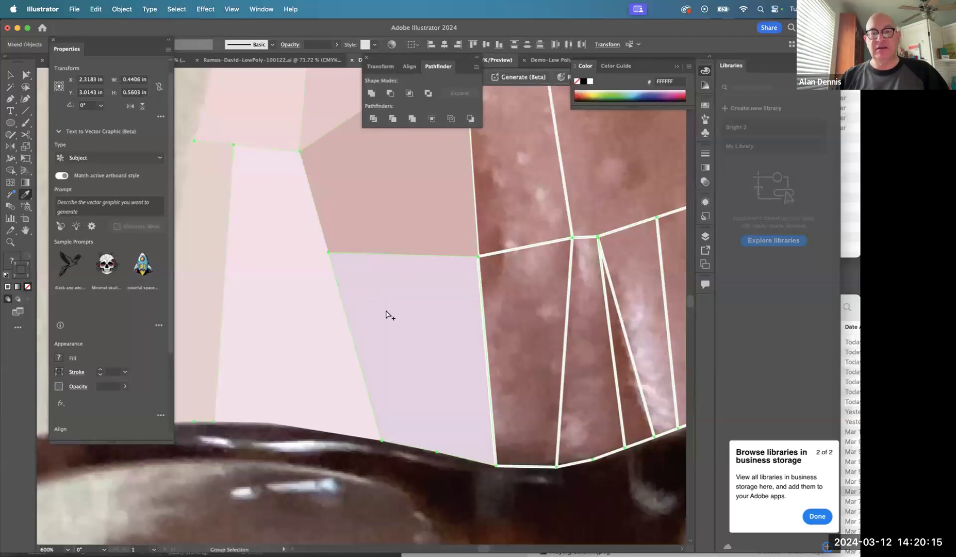
{"action": "key", "text": "super+z"}
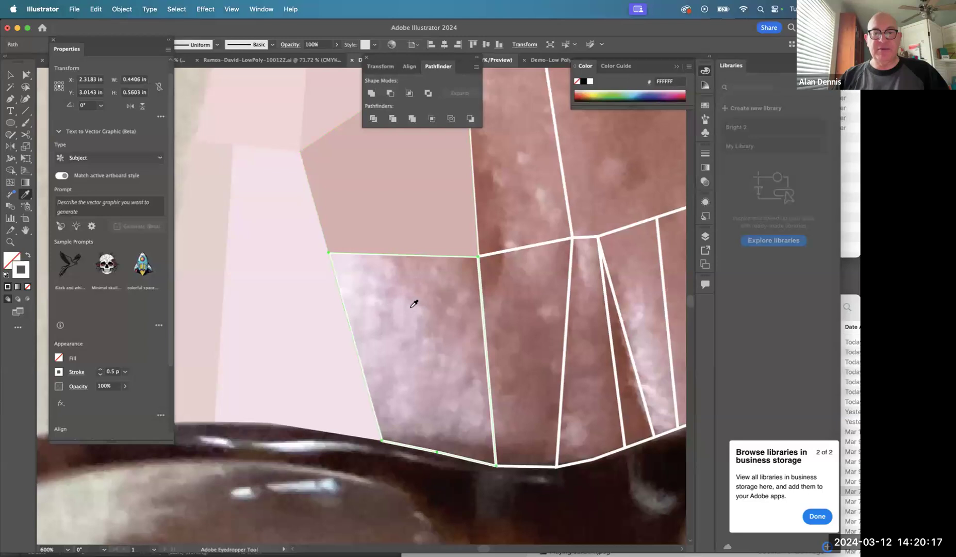
{"action": "left_click", "coordinate": [425, 281]}
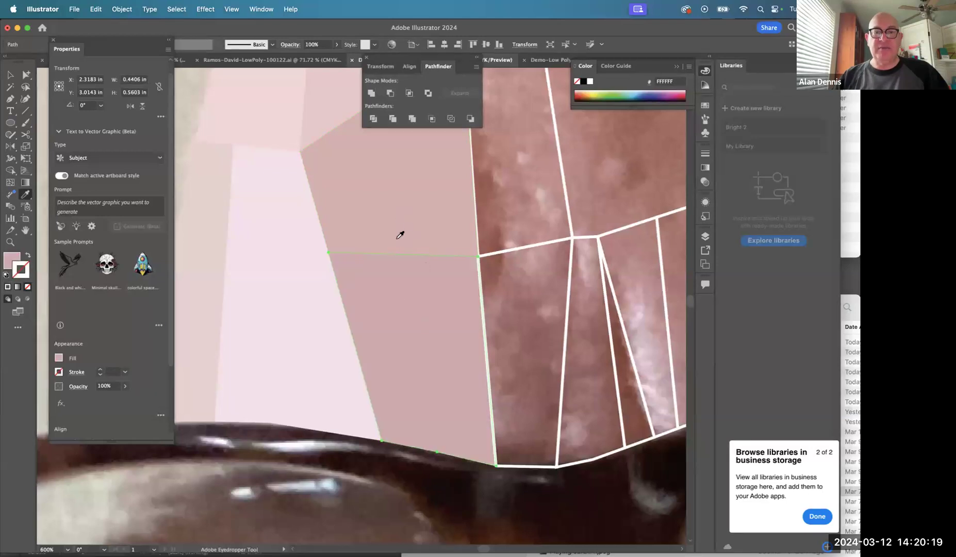
{"action": "key", "text": "super+z"}
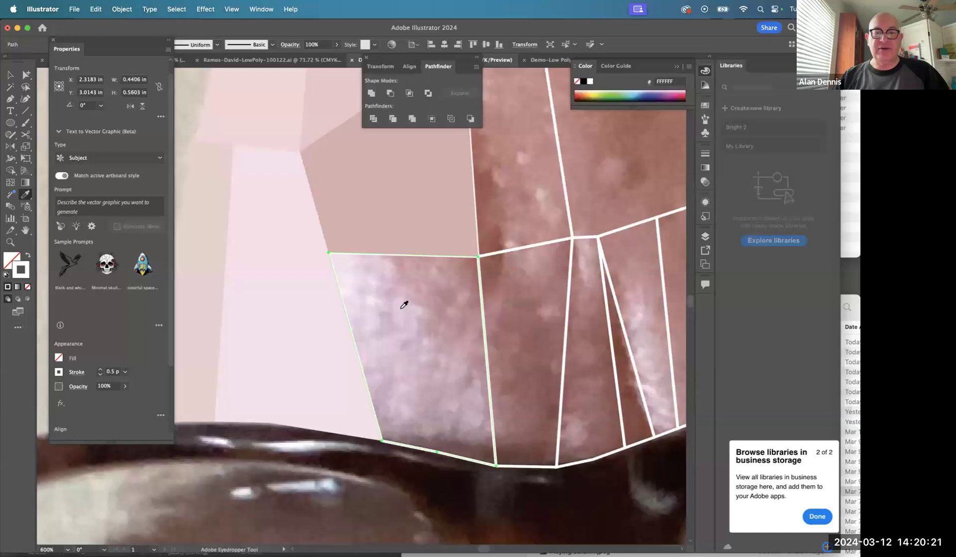
Fill the selected polygon with light mauve and the tall polygon beside the dusty pink one with dusty rose, sampling each inside its own area.
{"action": "left_click", "coordinate": [400, 289]}
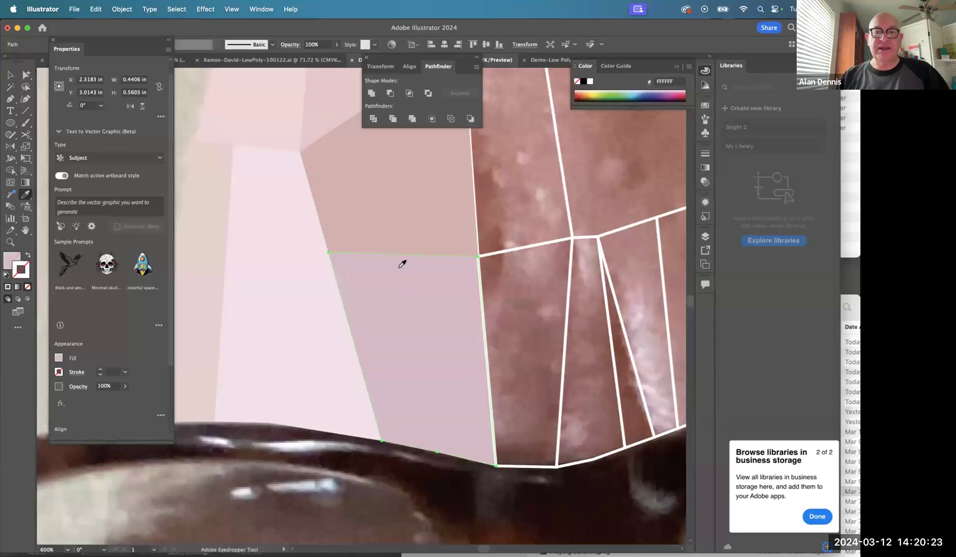
{"action": "left_click_drag", "start_coordinate": [322, 283], "coordinate": [195, 284]}
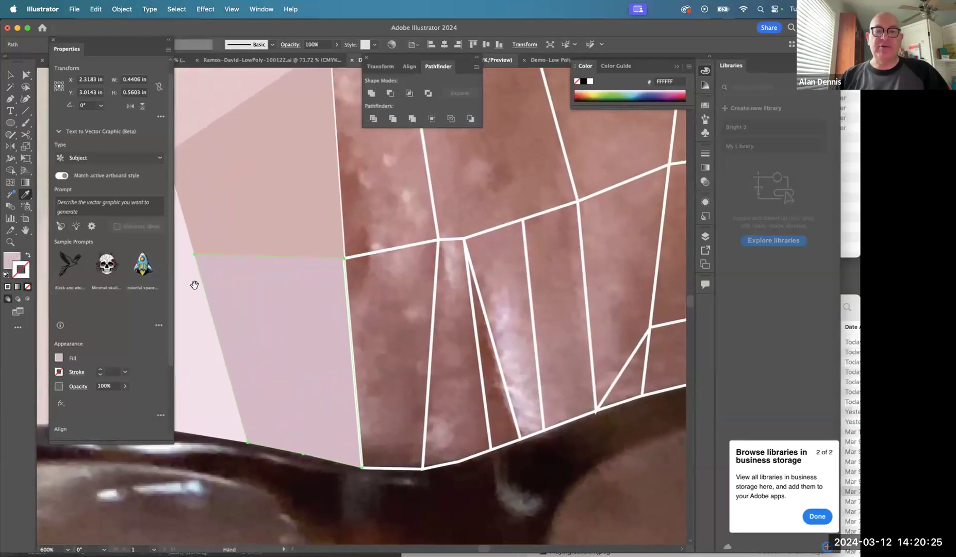
{"action": "left_click", "coordinate": [382, 254]}
{"action": "key", "text": "i"}
{"action": "left_click", "coordinate": [372, 274]}
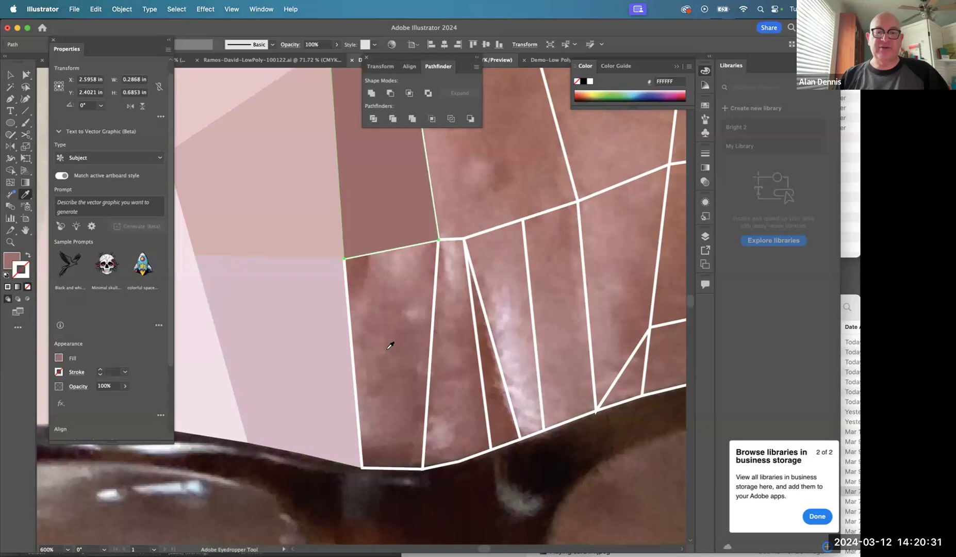
{"action": "scroll", "coordinate": [369, 145], "scroll_direction": "up", "scroll_amount": 3}
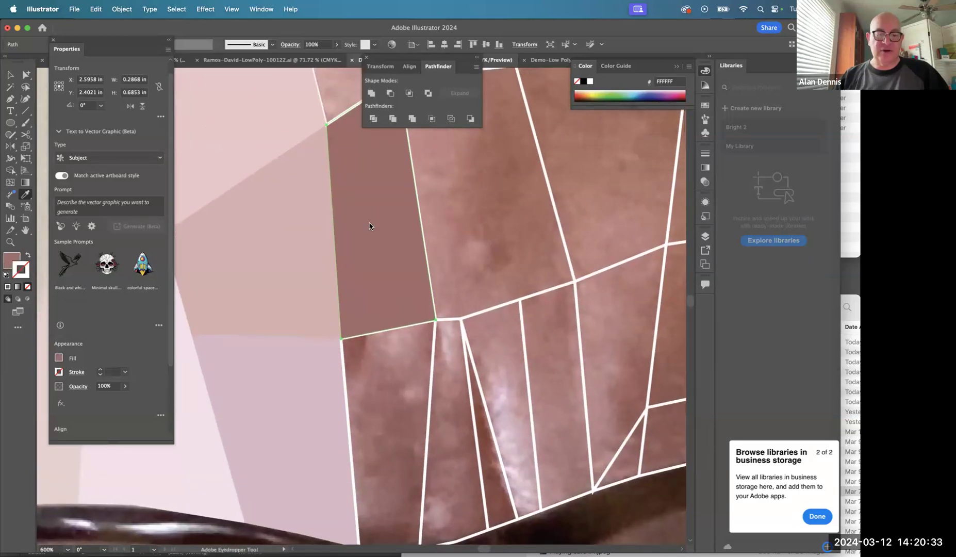
{"action": "key", "text": "super+z"}
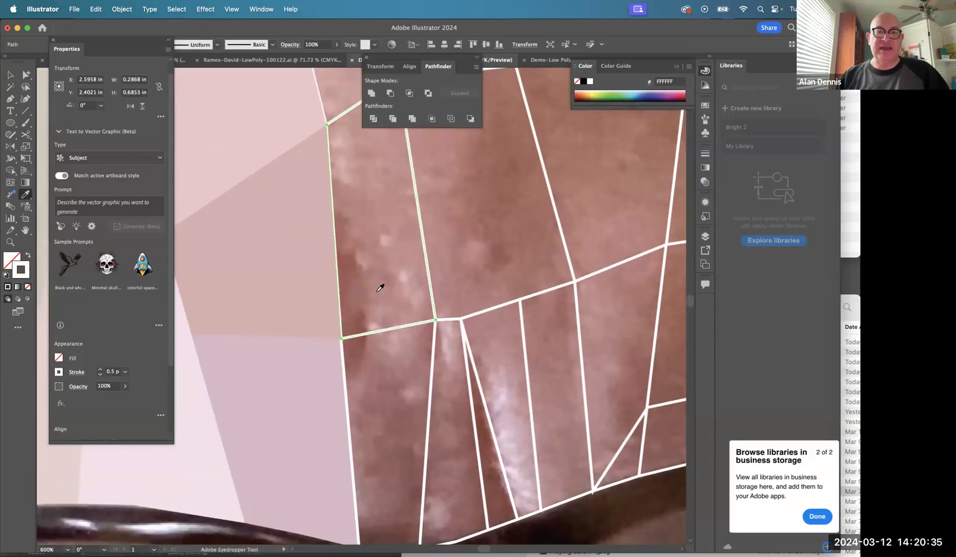
{"action": "left_click", "coordinate": [419, 236]}
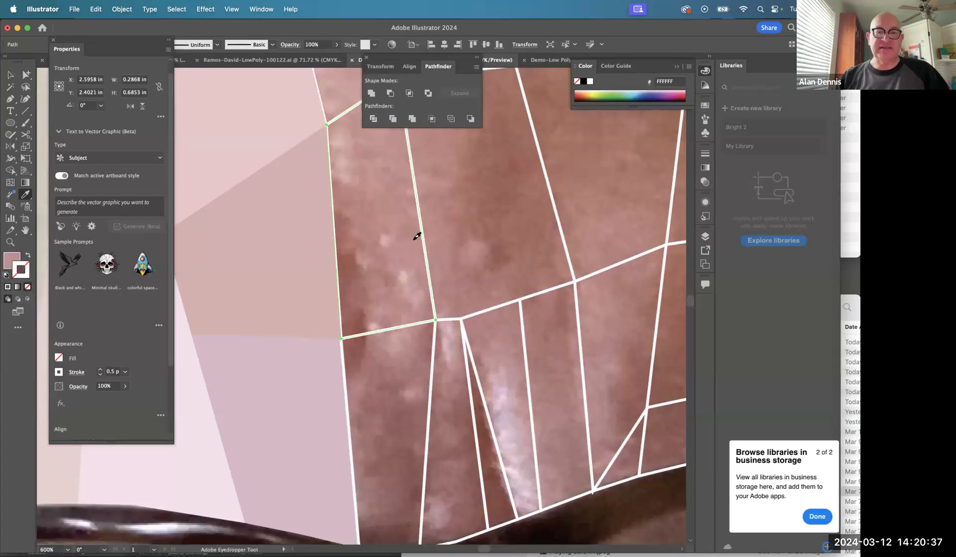
Select the unfilled four-sided polygon directly below the dusty rose one and fill it with a brownish mauve sampled near its upper edge.
{"action": "left_click", "coordinate": [431, 385], "text": "super"}
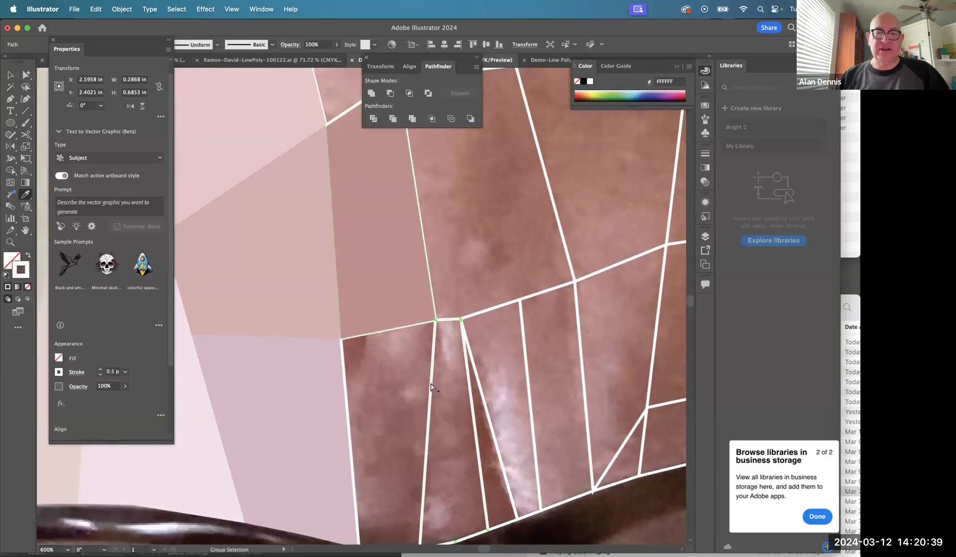
{"action": "left_click", "coordinate": [359, 335], "text": "super"}
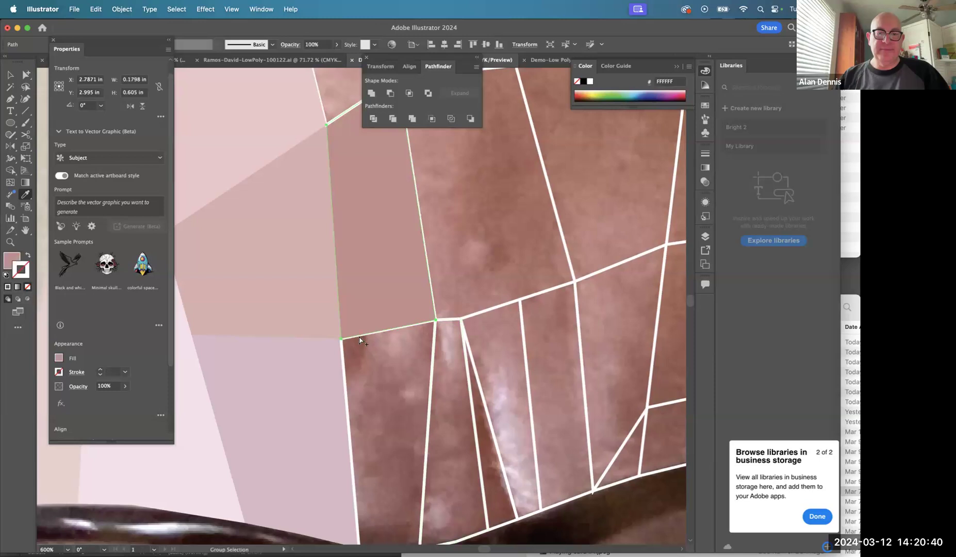
{"action": "left_click", "coordinate": [343, 362], "text": "super"}
{"action": "scroll", "coordinate": [375, 382], "scroll_direction": "down", "scroll_amount": 4}
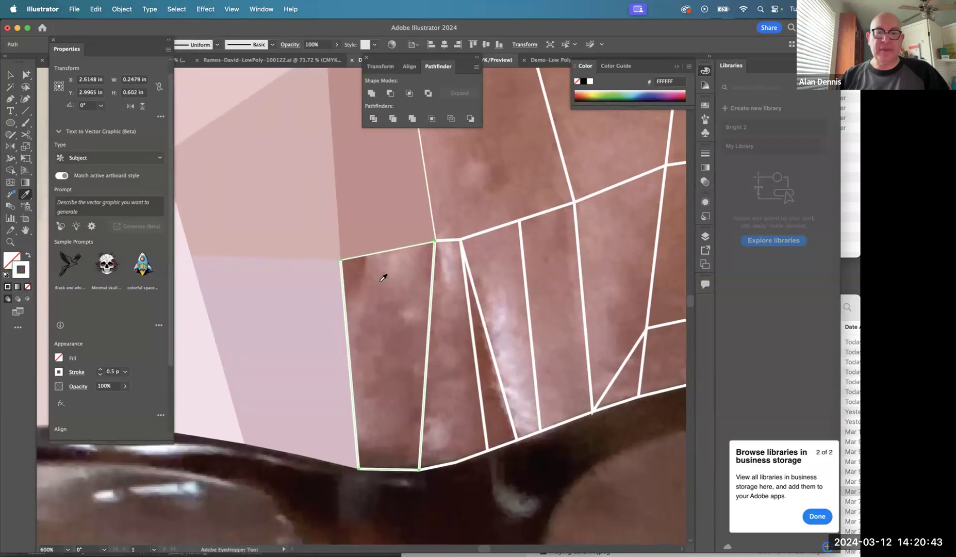
{"action": "left_click", "coordinate": [373, 268]}
Select the narrow polygon on the inner side of the brownish mauve one and fill it with a light dusty pink sampled from its upper highlight.
{"action": "scroll", "coordinate": [353, 309], "scroll_direction": "right", "scroll_amount": 3}
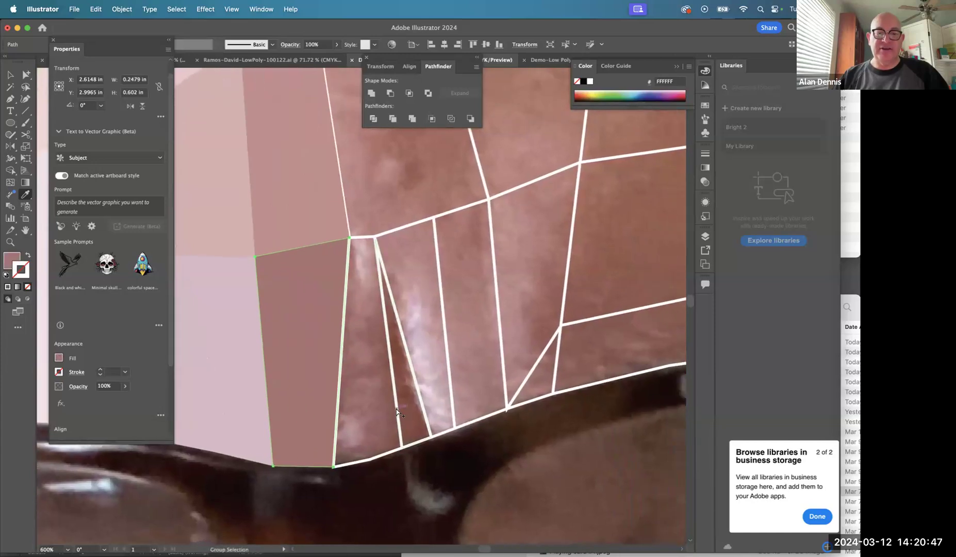
{"action": "left_click", "coordinate": [397, 412]}
{"action": "left_click", "coordinate": [379, 459]}
{"action": "key", "text": "i"}
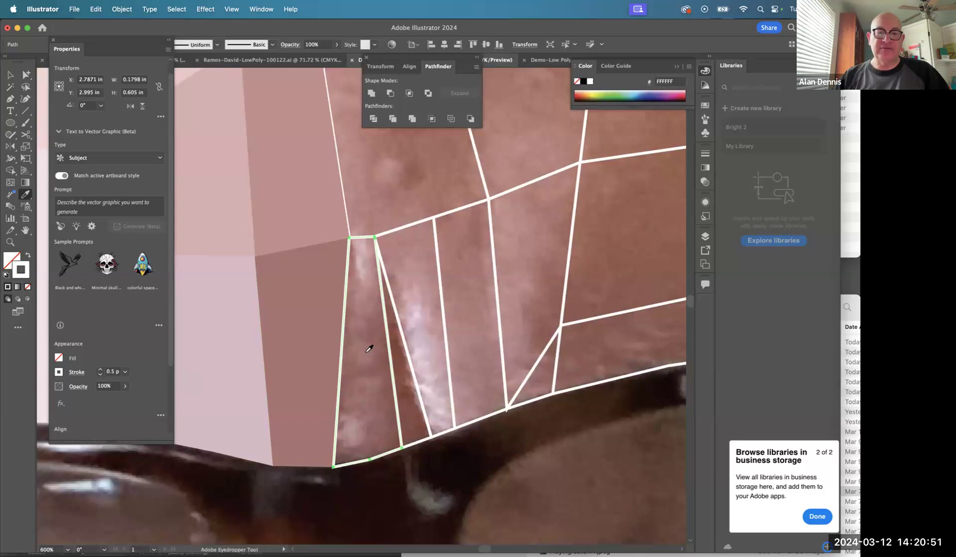
{"action": "left_click", "coordinate": [362, 277]}
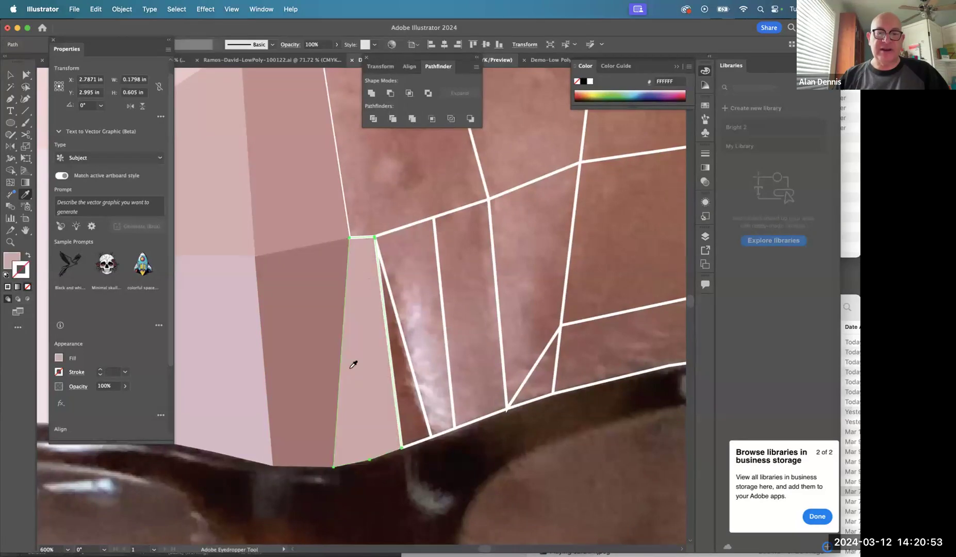
{"action": "left_click", "coordinate": [418, 395], "text": "super"}
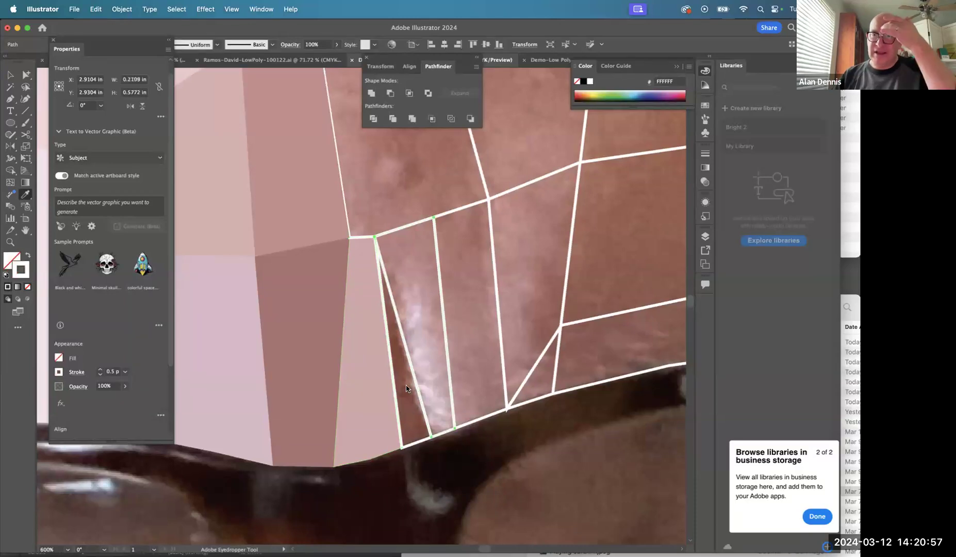
{"action": "left_click", "coordinate": [410, 398]}
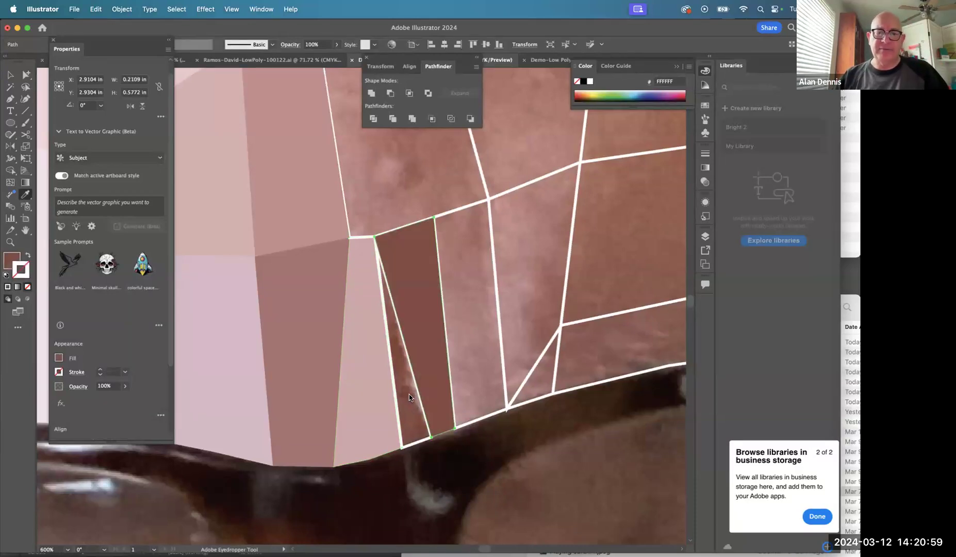
{"action": "key", "text": "super+z"}
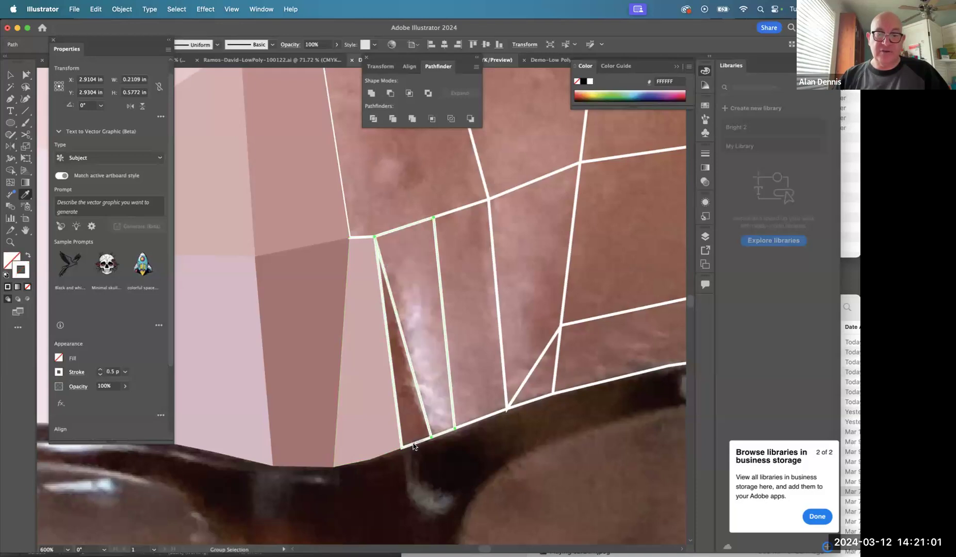
Fill the thin triangular sliver with dark reddish brown and the highlighted four-sided polygon beside it with pinkish lilac, sampling each inside its own area.
{"action": "left_click", "coordinate": [415, 445], "text": "super"}
{"action": "left_click", "coordinate": [404, 371]}
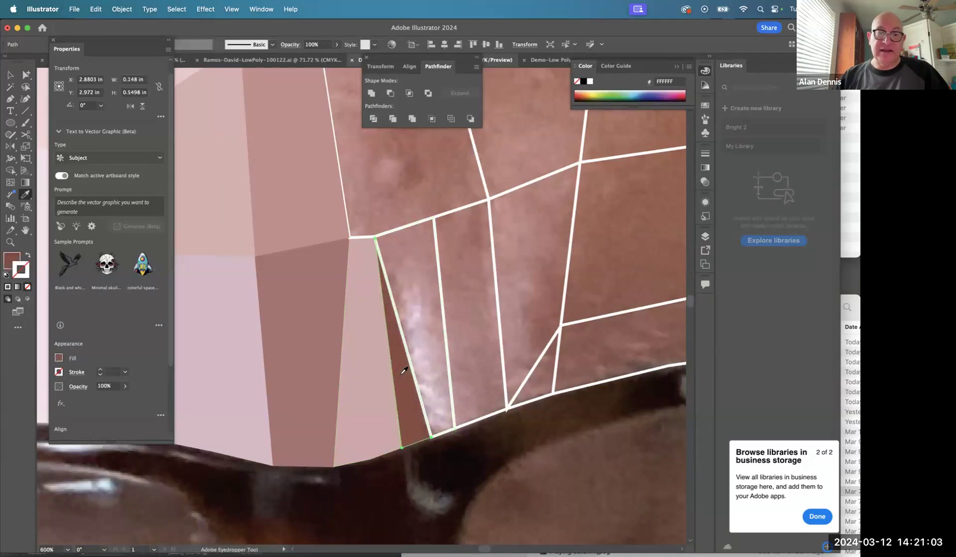
{"action": "left_click", "coordinate": [442, 330], "text": "super"}
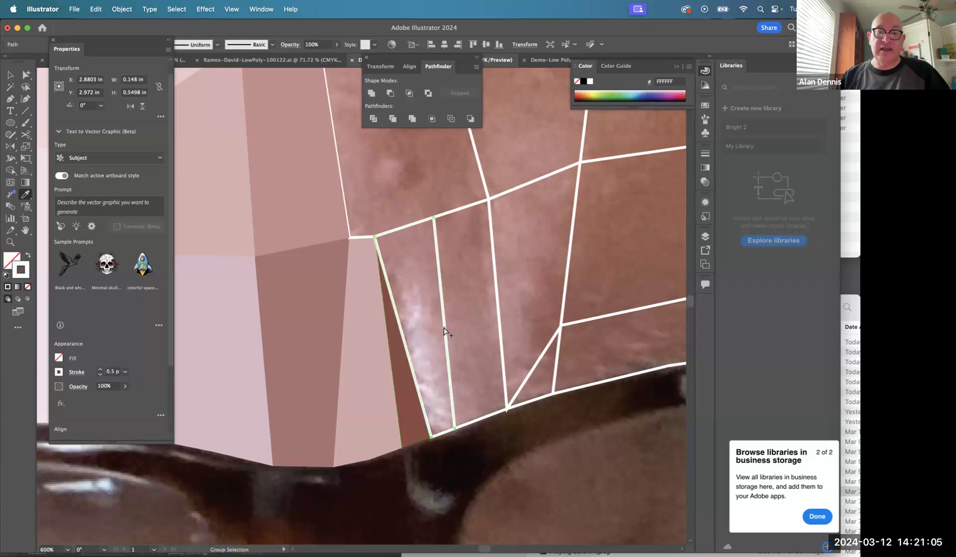
{"action": "left_click", "coordinate": [421, 298]}
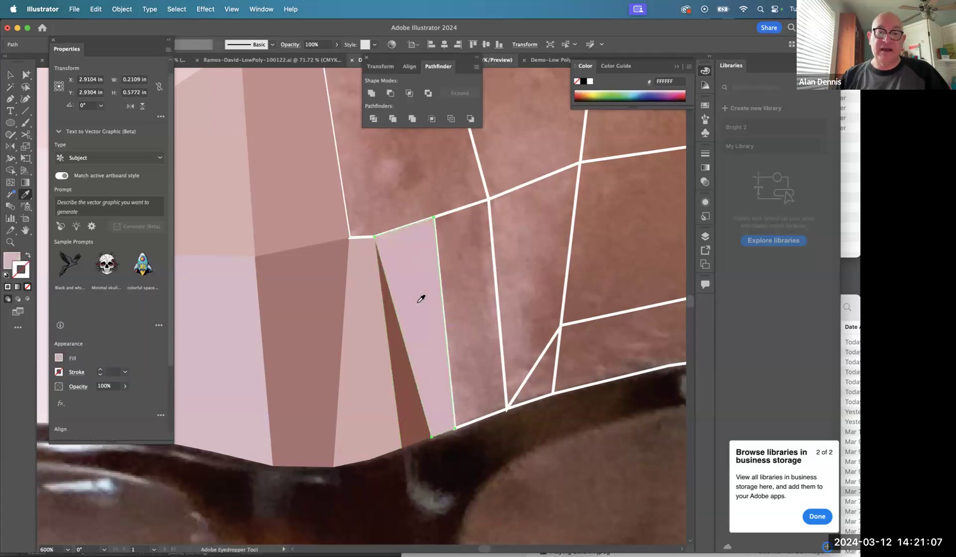
{"action": "left_click", "coordinate": [496, 292], "text": "super"}
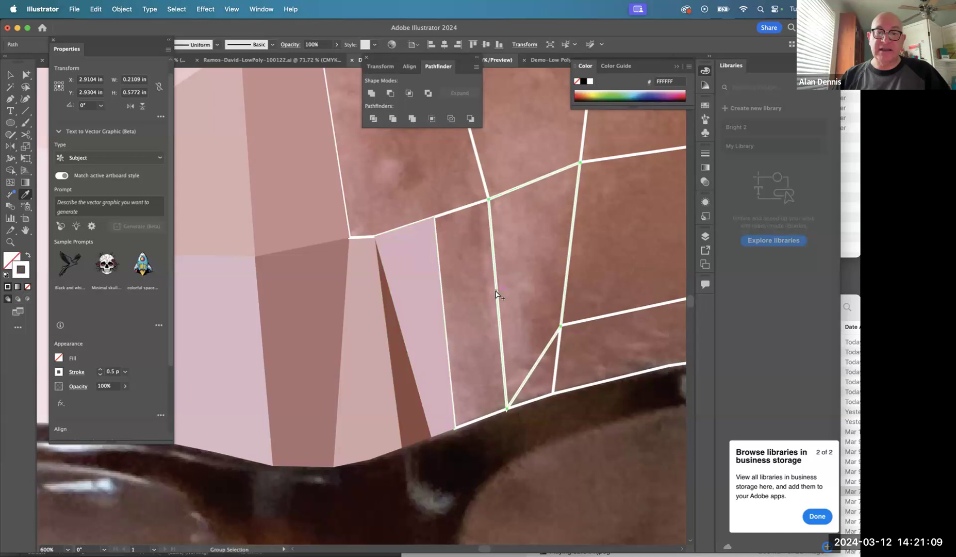
{"action": "left_click", "coordinate": [476, 252]}
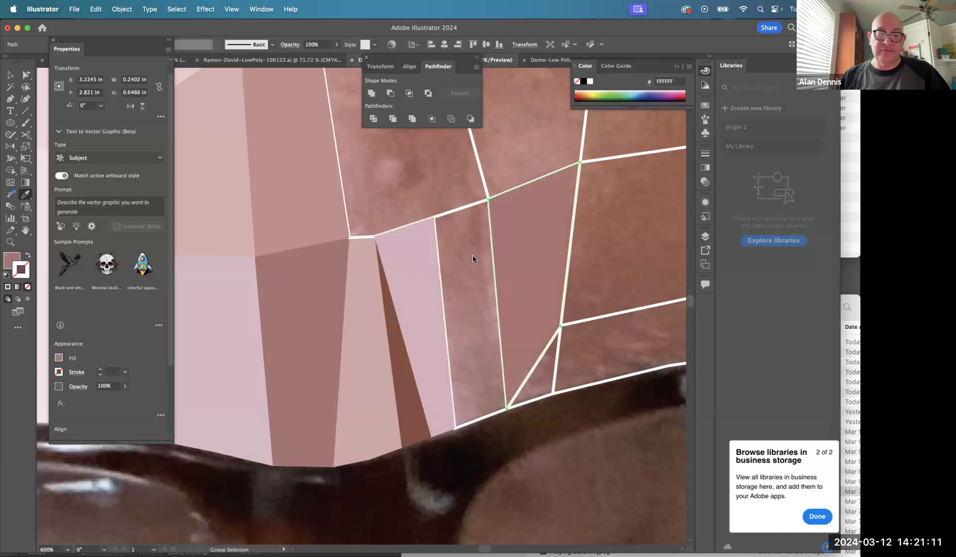
{"action": "key", "text": "super+z"}
Select the unfilled strip beside the pinkish lilac polygon, fill it with a muted brownish pink sampled inside it, and clear the selection.
{"action": "left_click", "coordinate": [480, 420], "text": "super"}
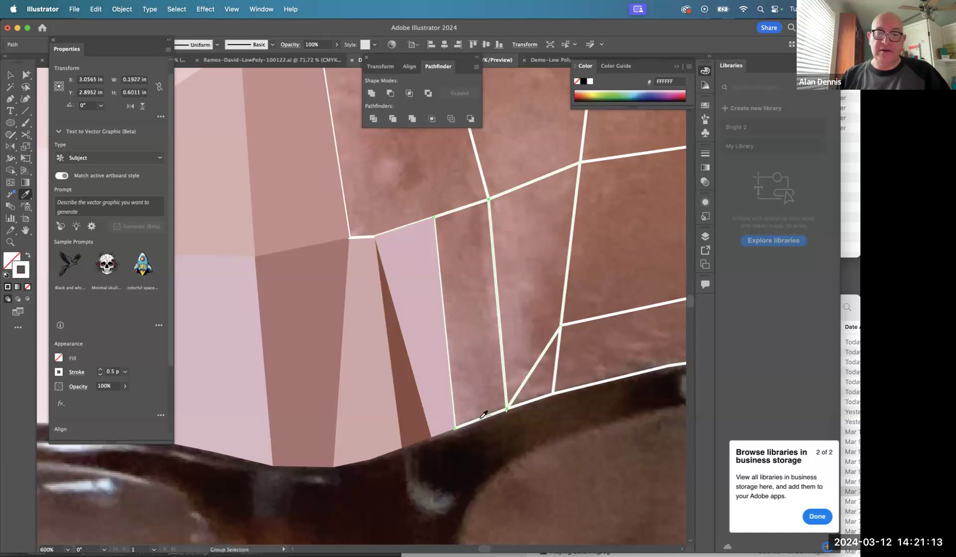
{"action": "left_click", "coordinate": [473, 302]}
{"action": "key", "text": "space"}
{"action": "left_click_drag", "start_coordinate": [492, 225], "coordinate": [427, 328]}
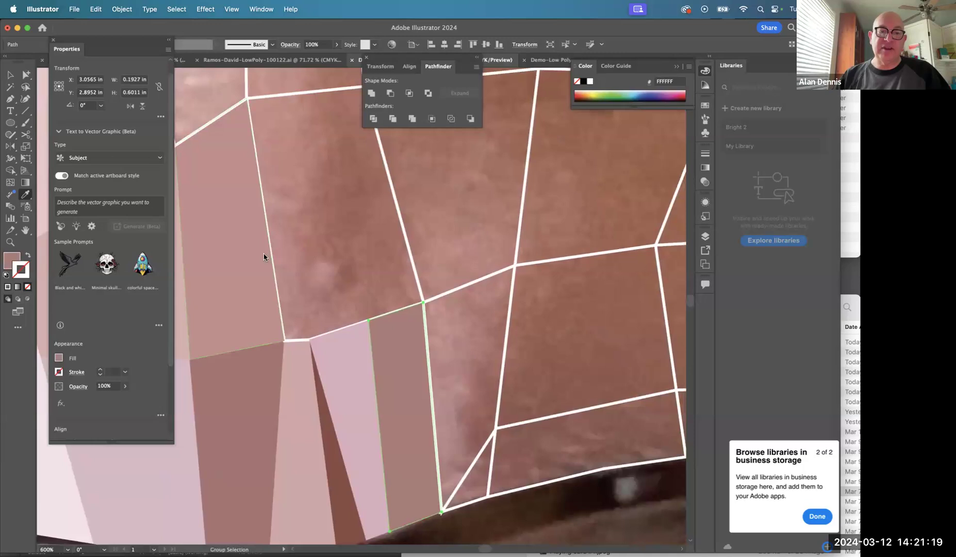
{"action": "left_click", "coordinate": [275, 263]}
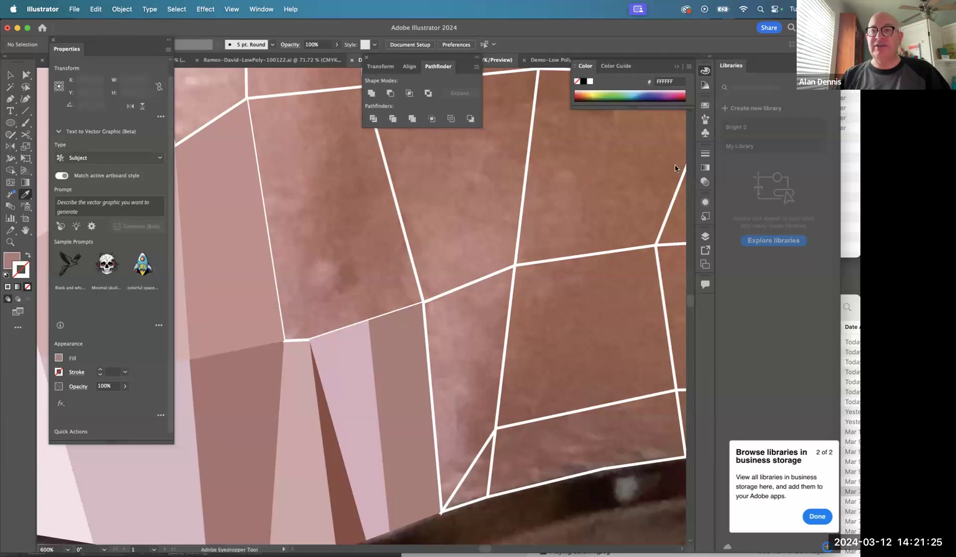
Show the layers list, and fill the large unfilled four-sided forehead polygon with a dusty reddish brown sampled inside it.
{"action": "left_click", "coordinate": [705, 237]}
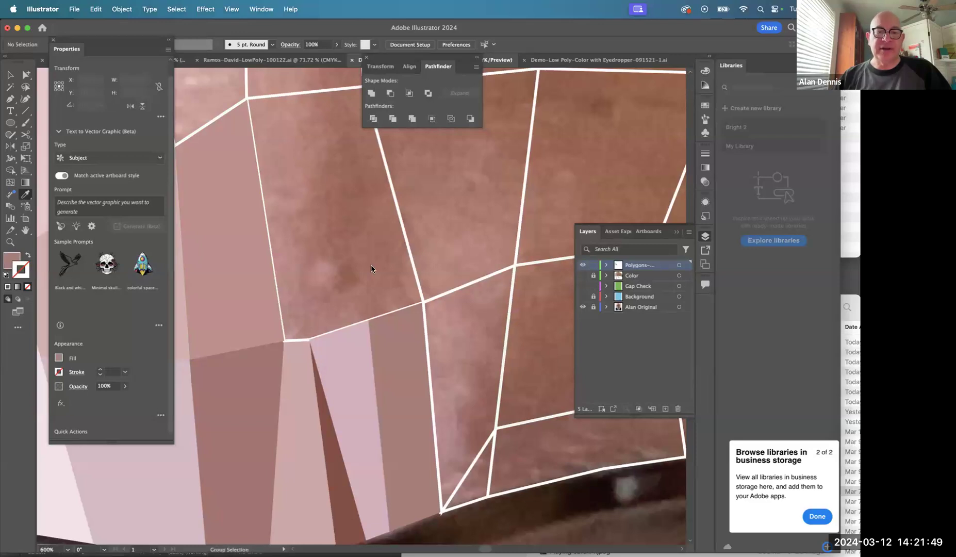
{"action": "left_click", "coordinate": [409, 262]}
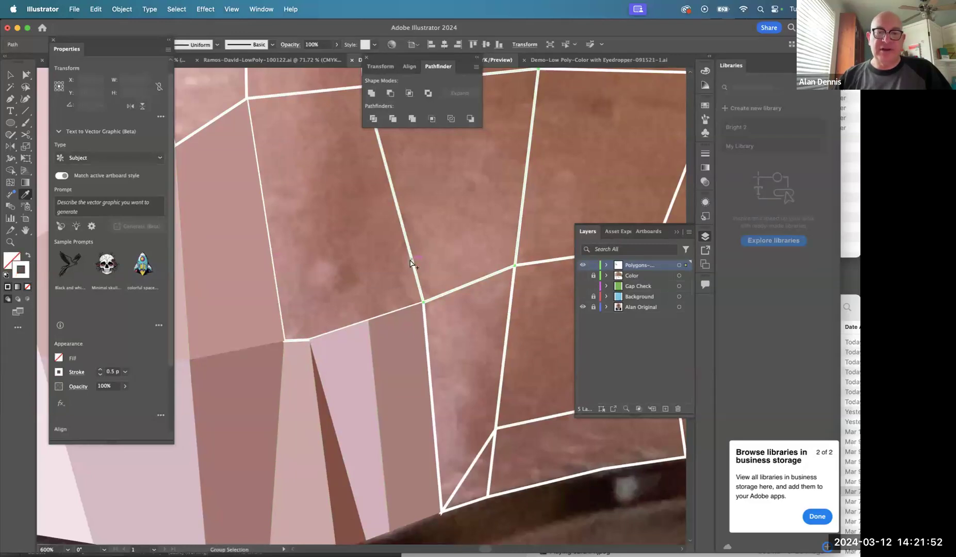
{"action": "left_click", "coordinate": [453, 225]}
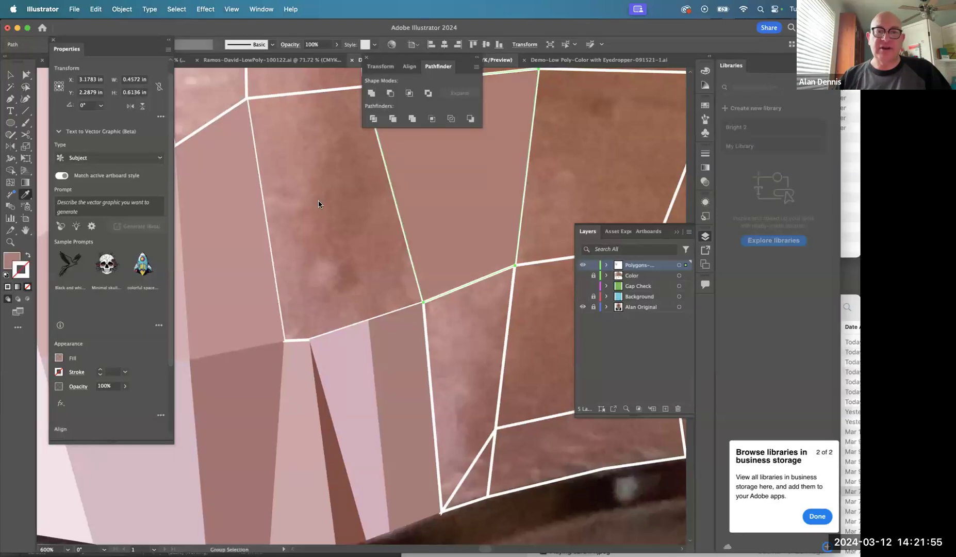
Select the unfilled polygon between the two dusty rose ones, fill it with a brownish rose sampled inside it, and clear the selection.
{"action": "left_click", "coordinate": [264, 209]}
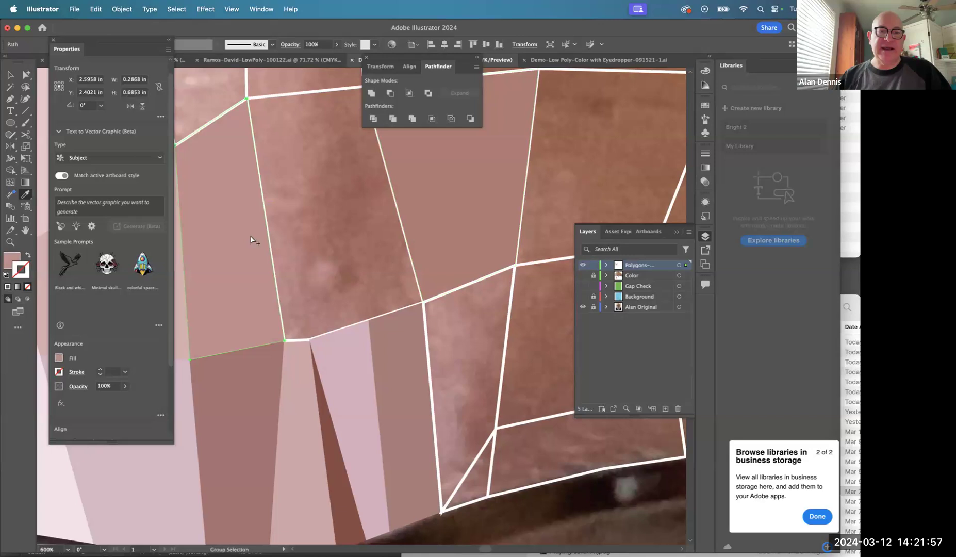
{"action": "left_click", "coordinate": [246, 288]}
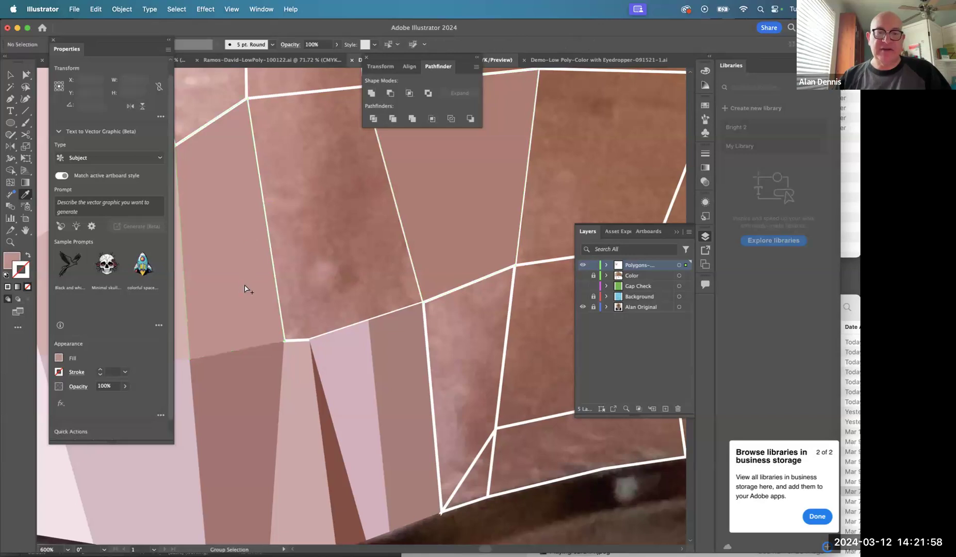
{"action": "left_click", "coordinate": [270, 253]}
{"action": "left_click", "coordinate": [290, 224]}
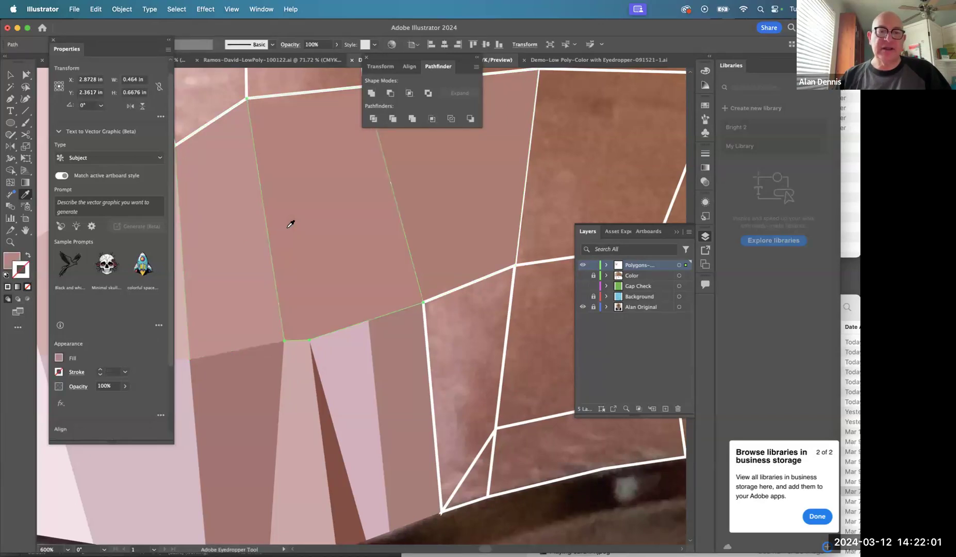
{"action": "key", "text": "shift+super+a"}
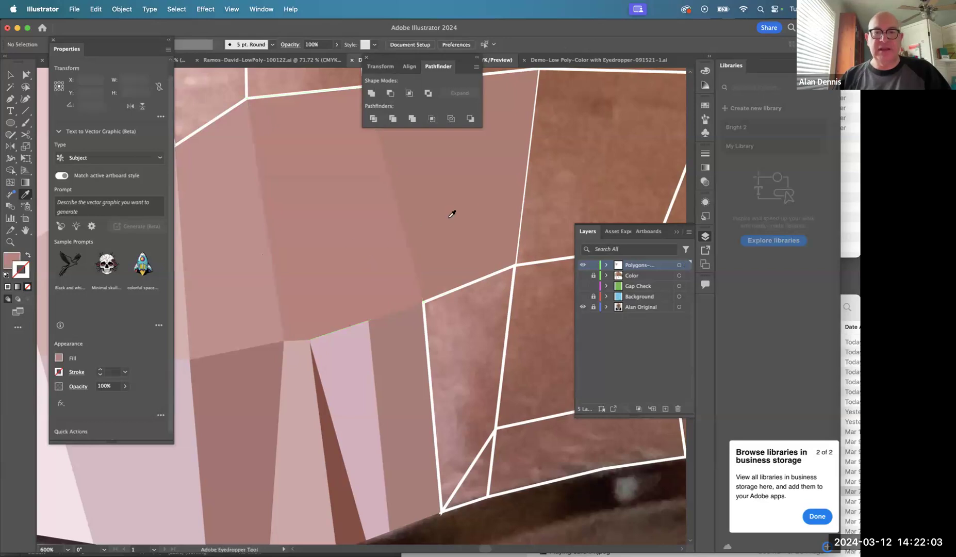
Select the narrow unfilled polygon tapering down to the glasses frame and fill it with a brownish pink sampled near its upper edge.
{"action": "left_click_drag", "start_coordinate": [411, 239], "coordinate": [360, 145]}
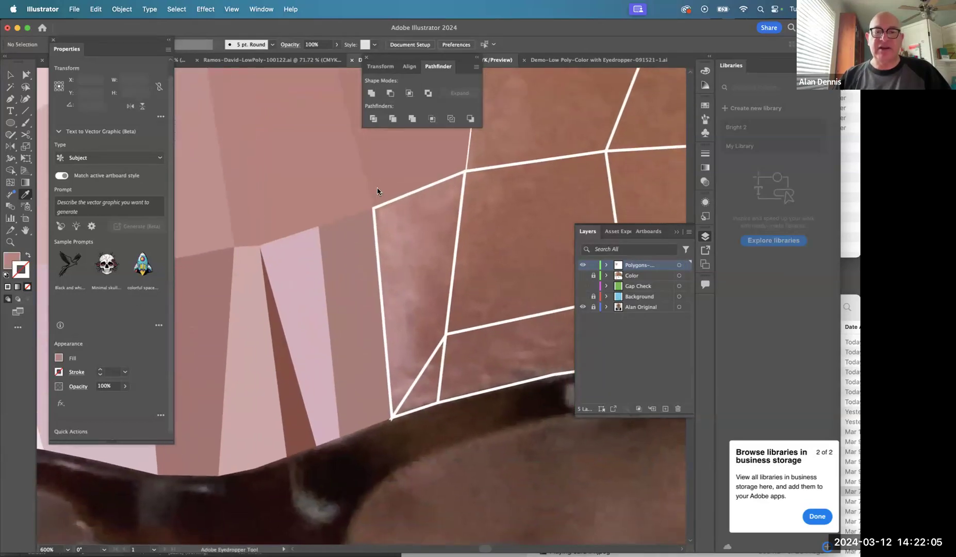
{"action": "left_click", "coordinate": [393, 204]}
{"action": "key", "text": "i"}
{"action": "left_click", "coordinate": [405, 215]}
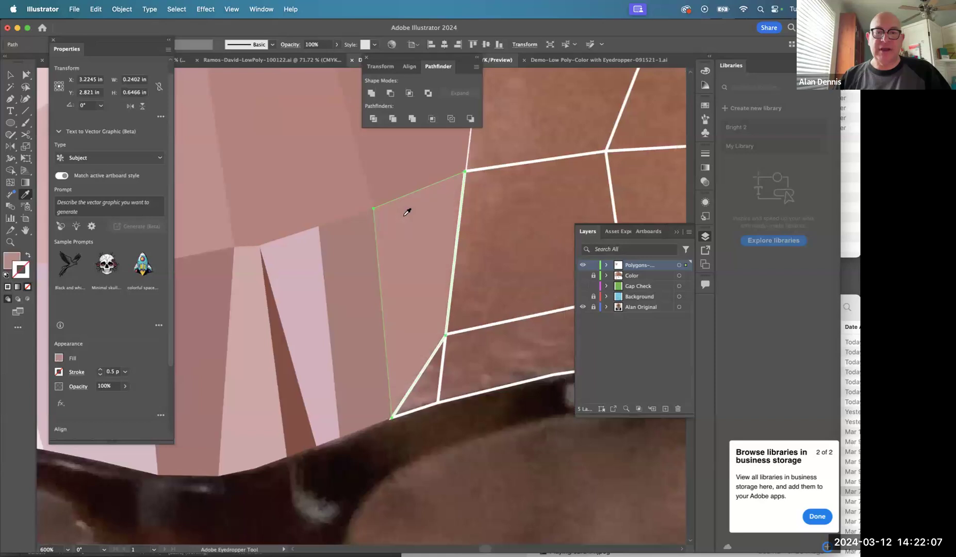
Fill the long strip along the glasses frame and the small triangle beside it with dark reddish brown, sampling each inside its own area.
{"action": "left_click_drag", "start_coordinate": [457, 232], "coordinate": [364, 97]}
{"action": "left_click", "coordinate": [343, 256], "text": "super"}
{"action": "key", "text": "i"}
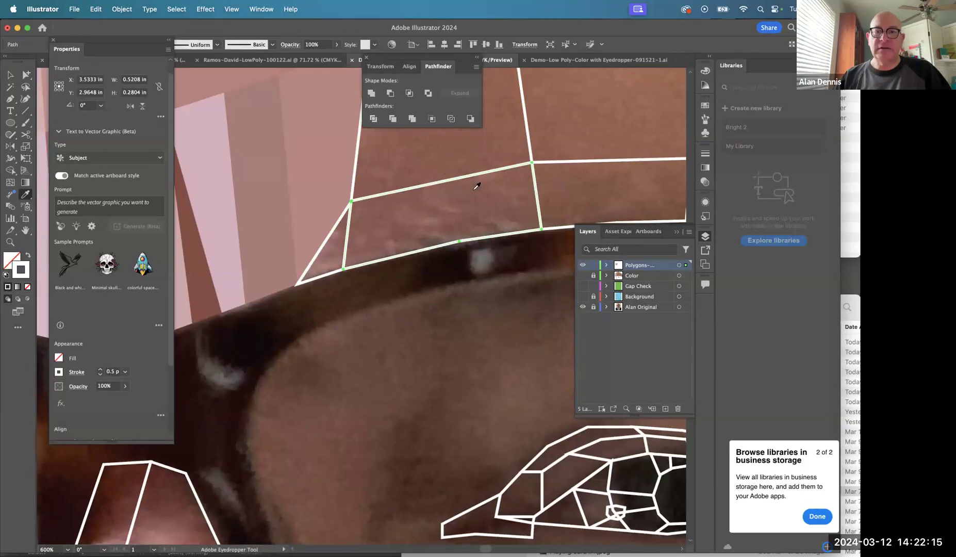
{"action": "left_click", "coordinate": [436, 214]}
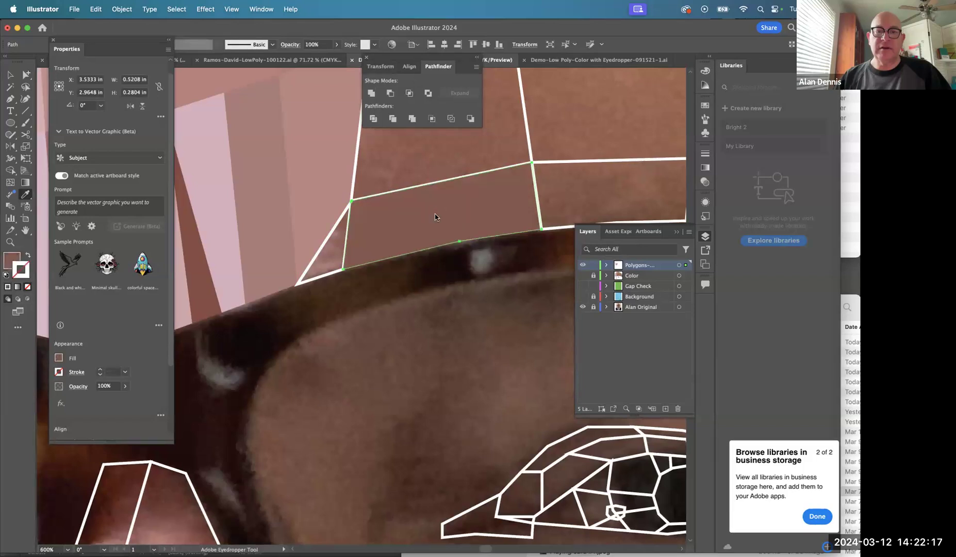
{"action": "left_click", "coordinate": [332, 232], "text": "super"}
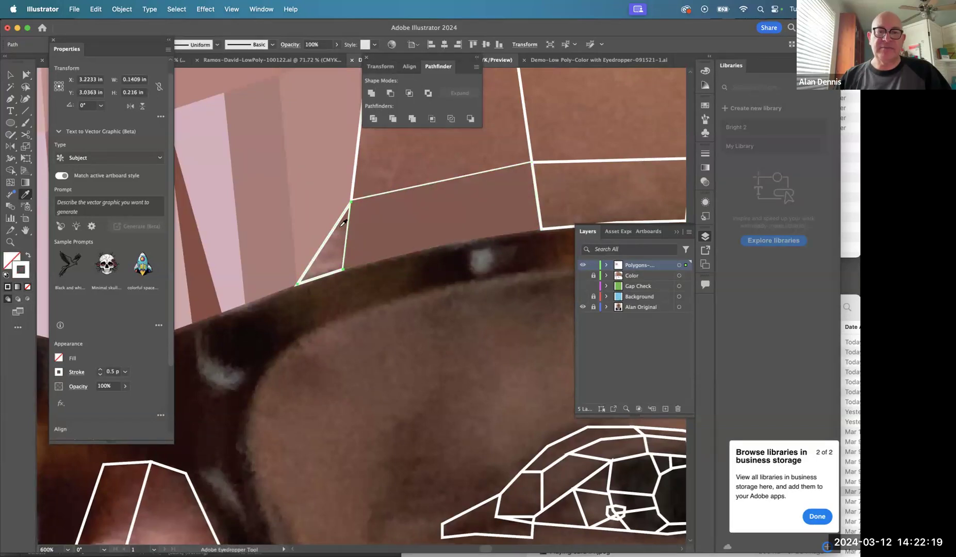
{"action": "left_click", "coordinate": [341, 228]}
Select the unfilled polygon diagonally above the dark reddish brown strip and fill it with a warm reddish brown sampled near its upper edge.
{"action": "left_click_drag", "start_coordinate": [446, 190], "coordinate": [442, 376]}
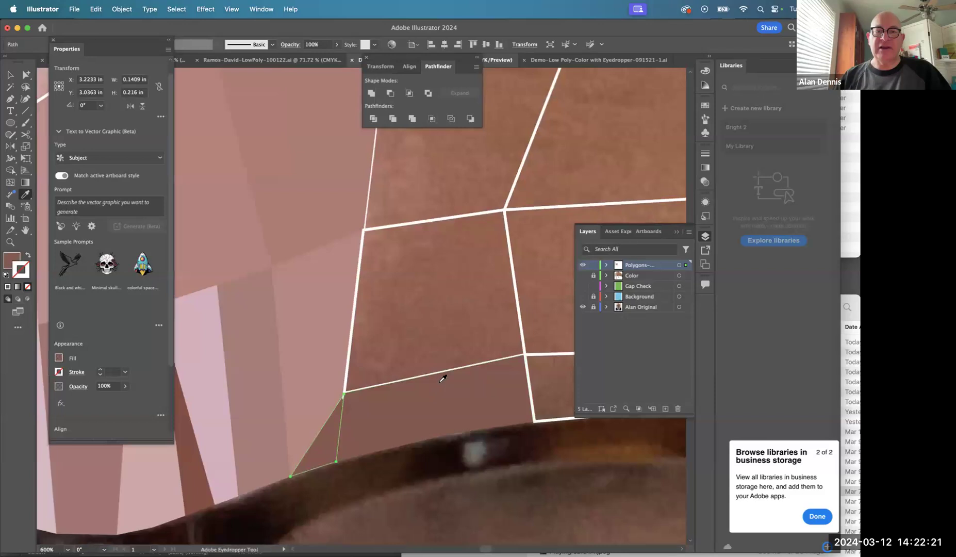
{"action": "left_click", "coordinate": [511, 266], "text": "super"}
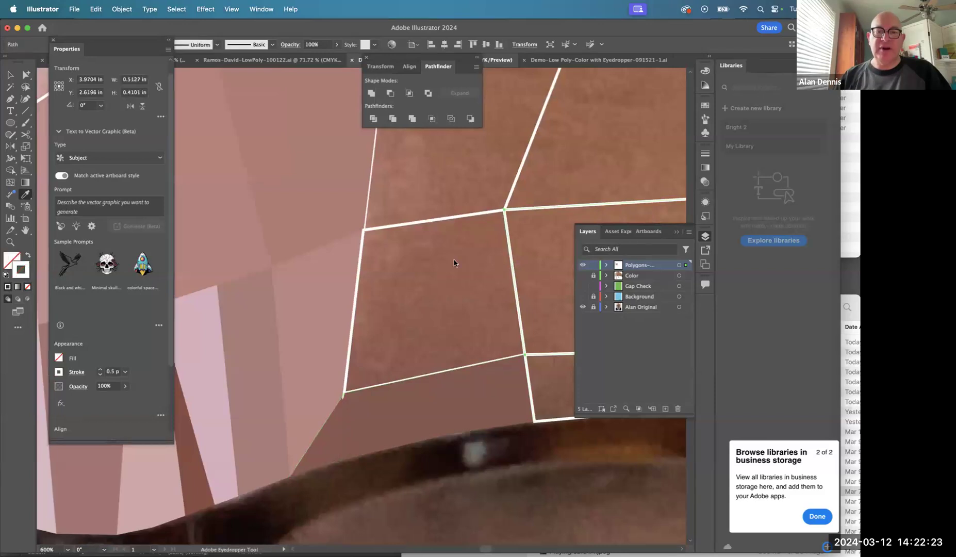
{"action": "left_click", "coordinate": [548, 212]}
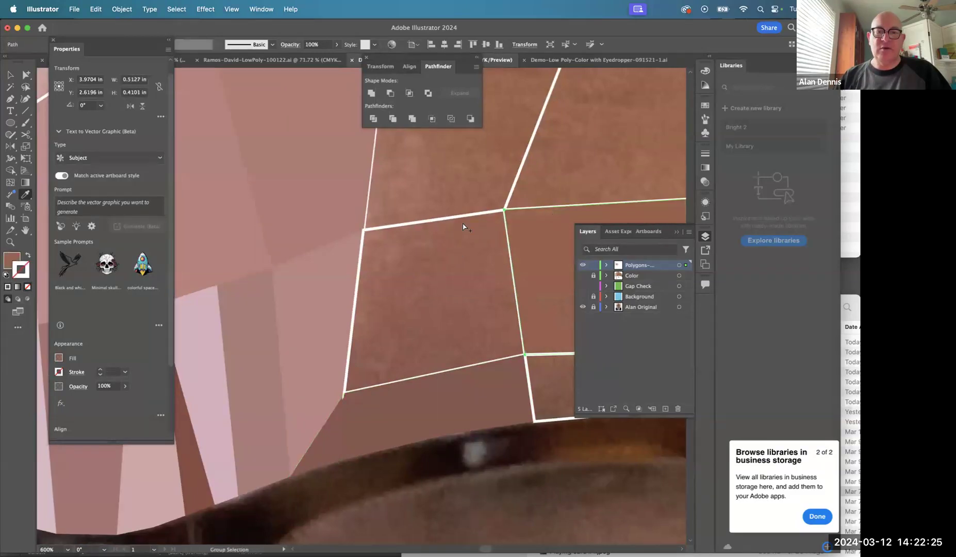
Fill the polygon directly above the dark strip, undo the first sample, and refill it with a lighter rosy brown from its inner side.
{"action": "left_click", "coordinate": [515, 266], "text": "super"}
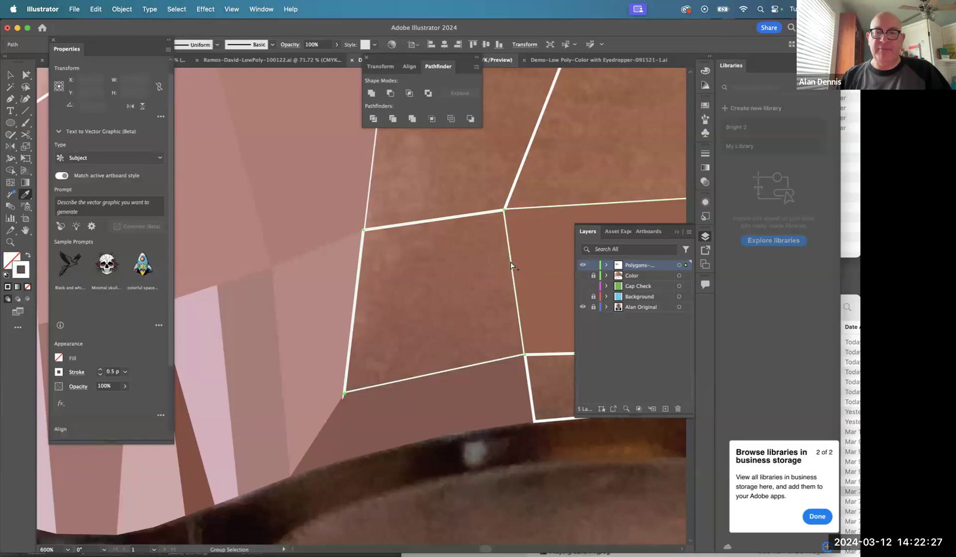
{"action": "left_click", "coordinate": [478, 262]}
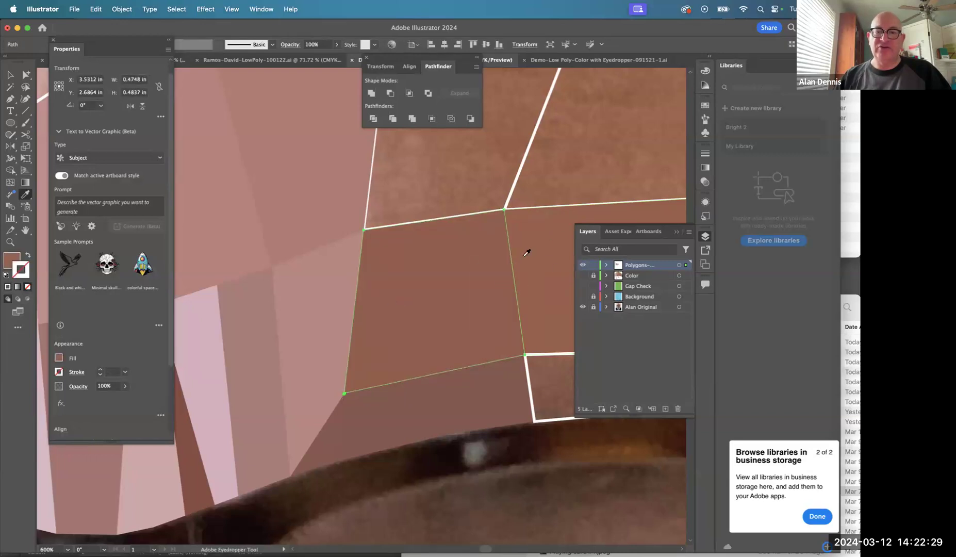
{"action": "key", "text": "super+z"}
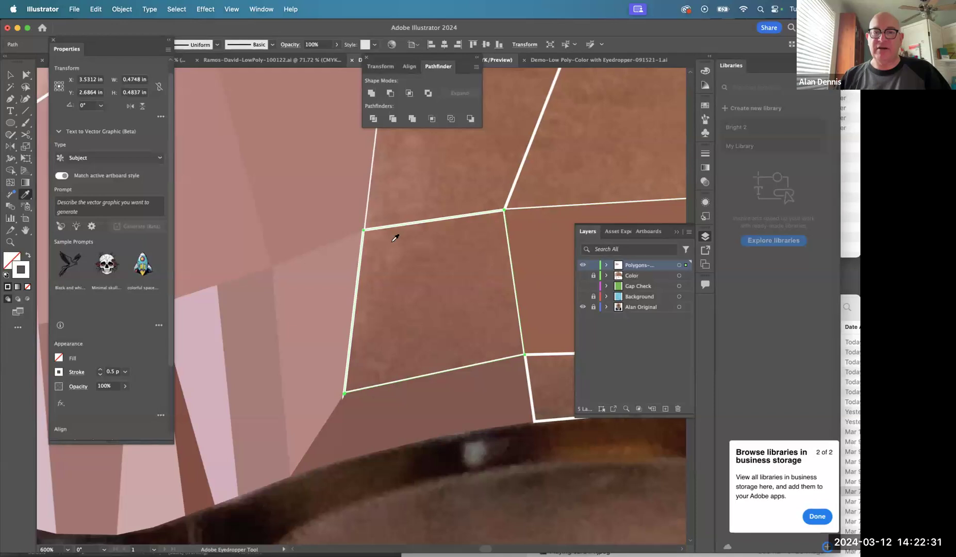
{"action": "left_click", "coordinate": [392, 260]}
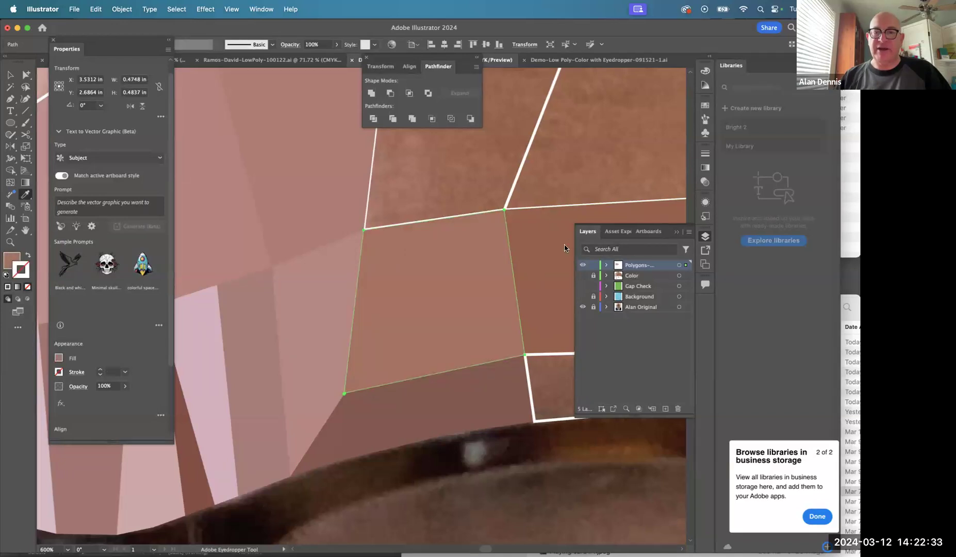
Select the unfilled polygon directly above the rosy brown one and fill it with a medium brown sampled near its center.
{"action": "mouse_move", "coordinate": [487, 248]}
{"action": "left_mouse_down"}
{"action": "mouse_move", "coordinate": [437, 332]}
{"action": "mouse_move", "coordinate": [412, 345]}
{"action": "mouse_move", "coordinate": [454, 339]}
{"action": "mouse_move", "coordinate": [437, 407]}
{"action": "left_mouse_up"}
{"action": "left_click", "coordinate": [462, 337], "text": "super"}
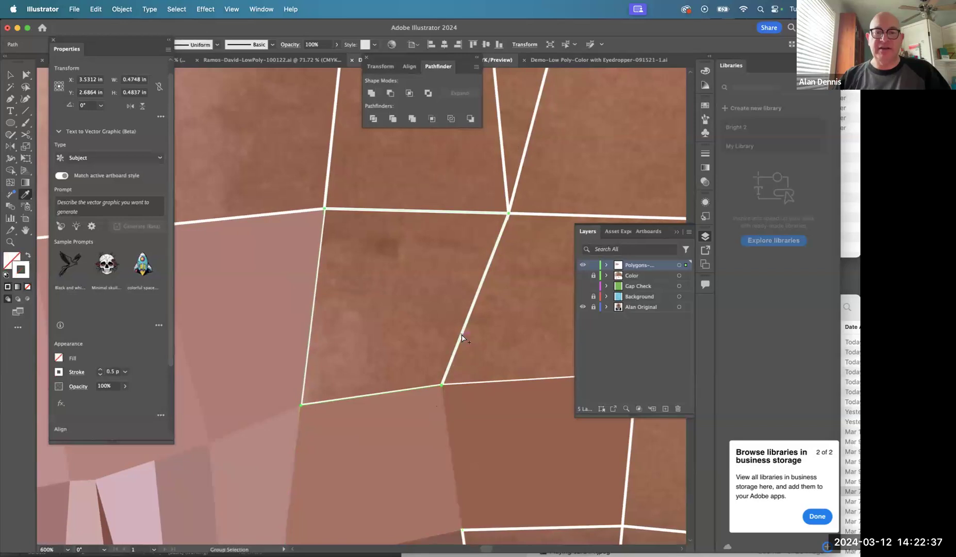
{"action": "left_click", "coordinate": [433, 288]}
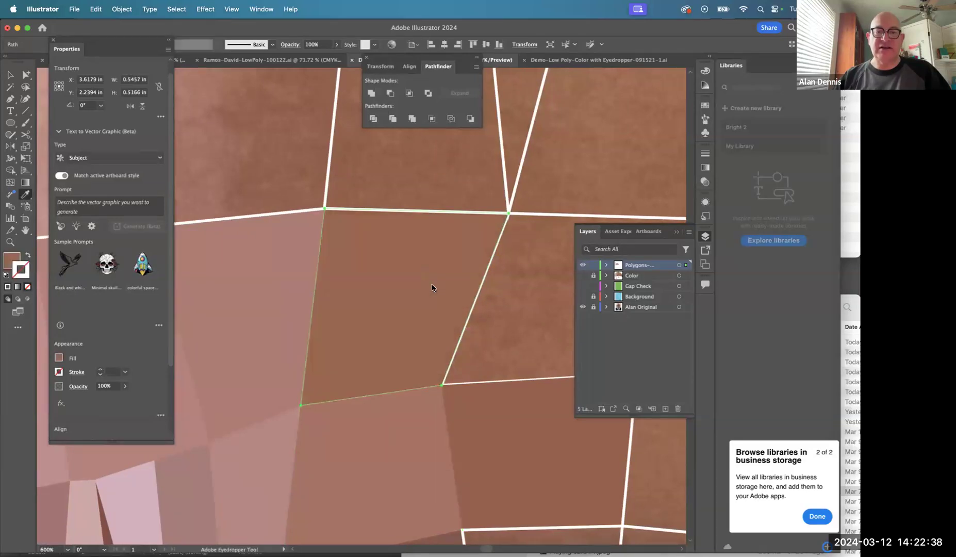
Fill the polygon beside the medium brown one, undo the first sample, and refill it with a darker brown from its upper area.
{"action": "left_click", "coordinate": [486, 281], "text": "super"}
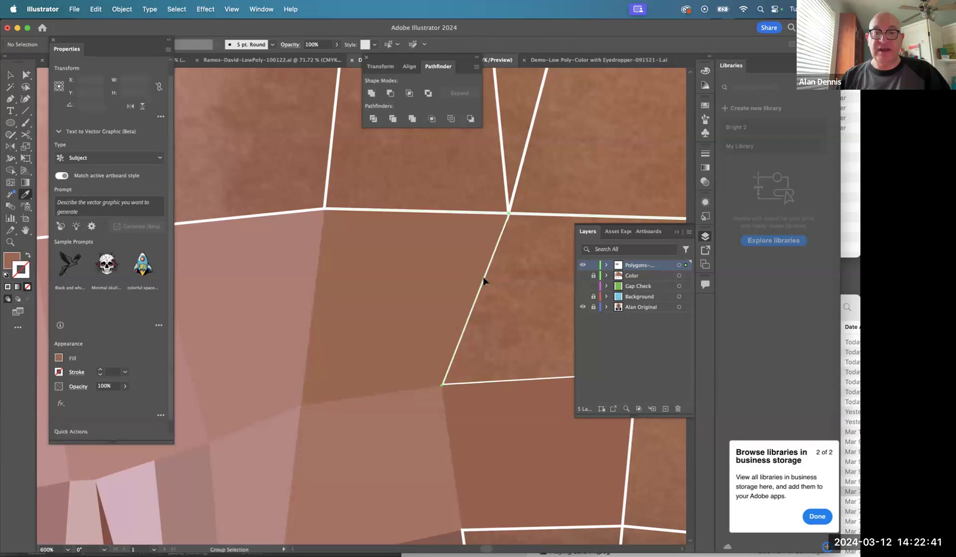
{"action": "left_click", "coordinate": [509, 290]}
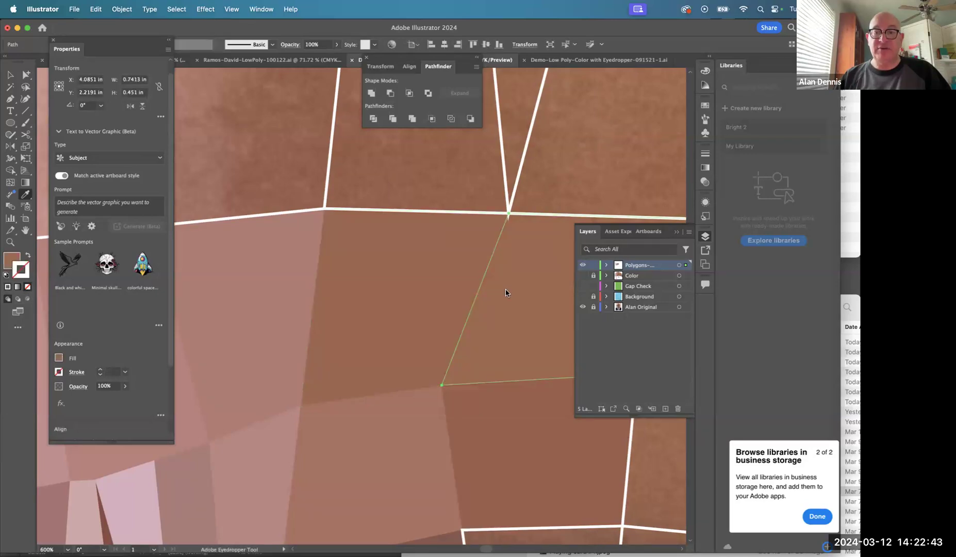
{"action": "key", "text": "super+z"}
{"action": "left_click", "coordinate": [522, 272]}
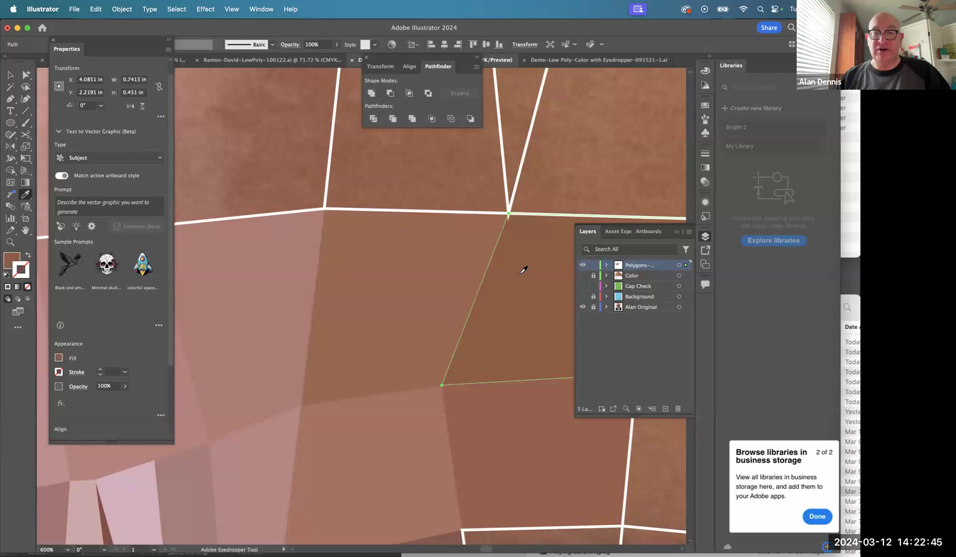
Hide all the panels and tools so the artwork fills the window.
{"action": "left_click", "coordinate": [418, 265], "text": "alt+super"}
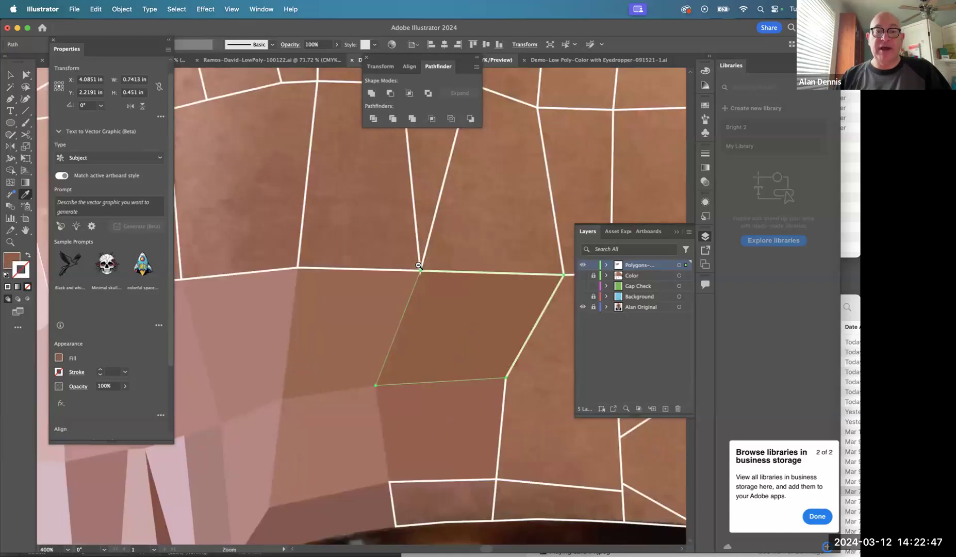
{"action": "left_click", "coordinate": [417, 265], "text": "alt+super"}
{"action": "left_click_drag", "start_coordinate": [418, 265], "coordinate": [527, 268]}
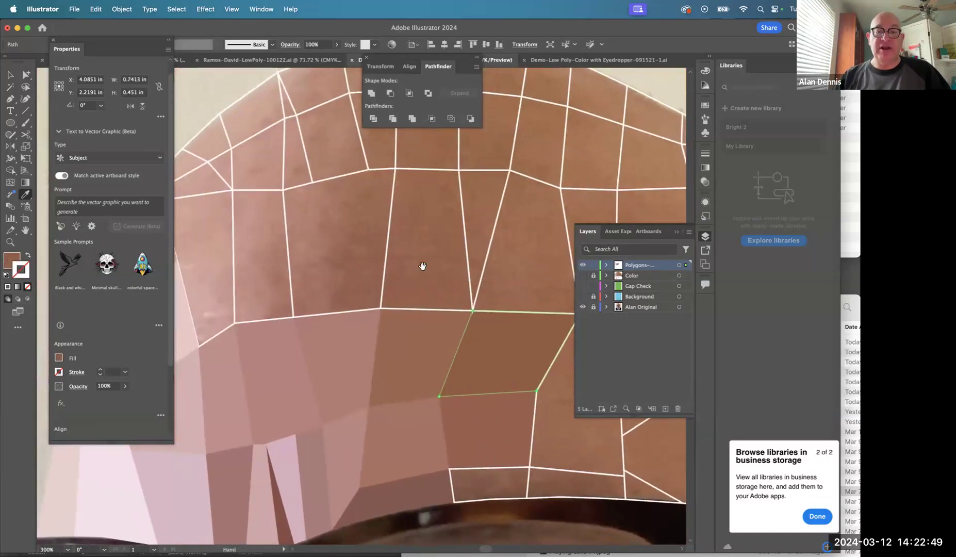
{"action": "left_click", "coordinate": [411, 278], "text": "alt+super"}
{"action": "left_click_drag", "start_coordinate": [410, 278], "coordinate": [503, 128]}
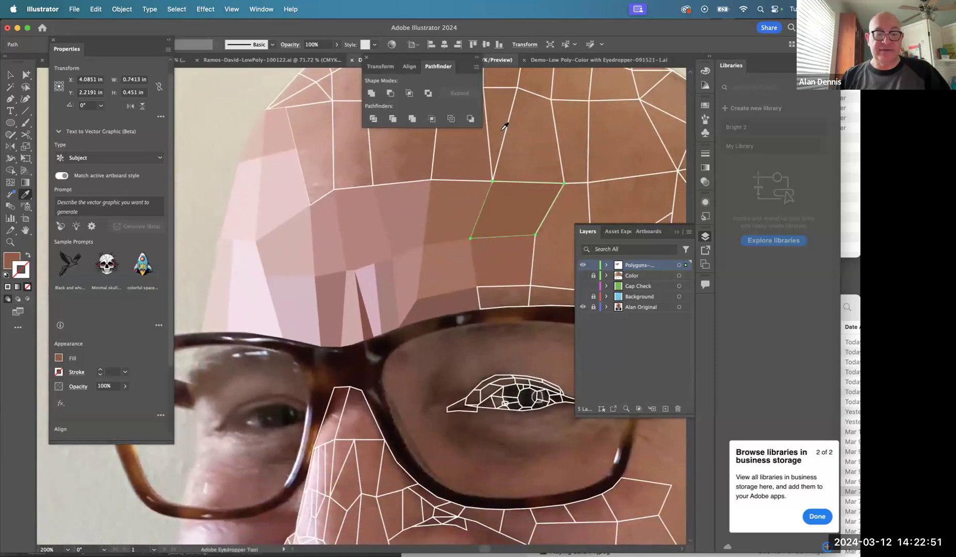
{"action": "key", "text": "Tab"}
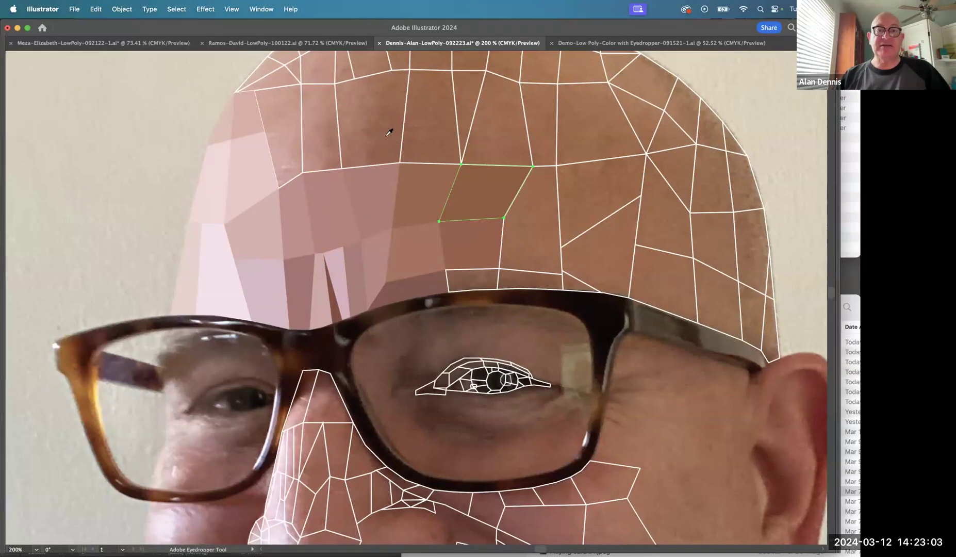
Fill the tall forehead polygon above the brownish rose one, undo the first sample, and refill it with a muted rosy brown from its upper edge.
{"action": "key", "text": "super"}
{"action": "left_click", "coordinate": [335, 114], "text": "super"}
{"action": "left_click", "coordinate": [378, 122]}
{"action": "key", "text": "super"}
{"action": "key", "text": "super+z"}
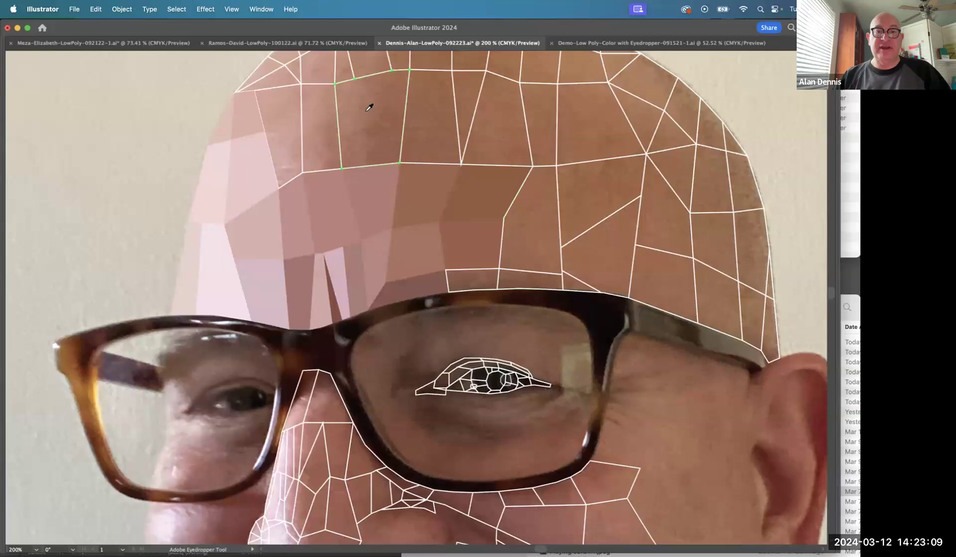
{"action": "left_click", "coordinate": [356, 87]}
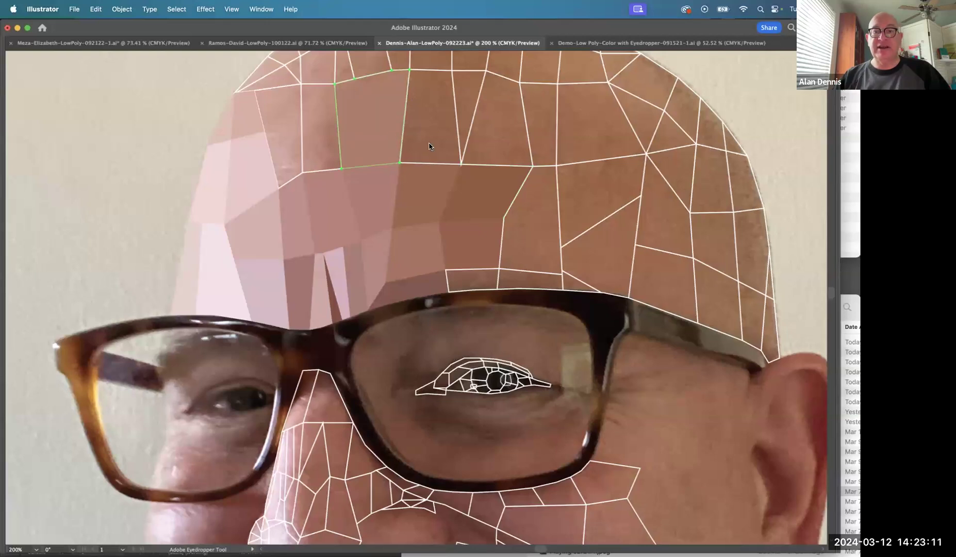
Select the narrow four-sided polygon beside the muted rosy brown one, fill it with a dusty rose sampled inside it, and clear the selection.
{"action": "left_click", "coordinate": [304, 131], "text": "shift+super"}
{"action": "left_click", "coordinate": [304, 131], "text": "super"}
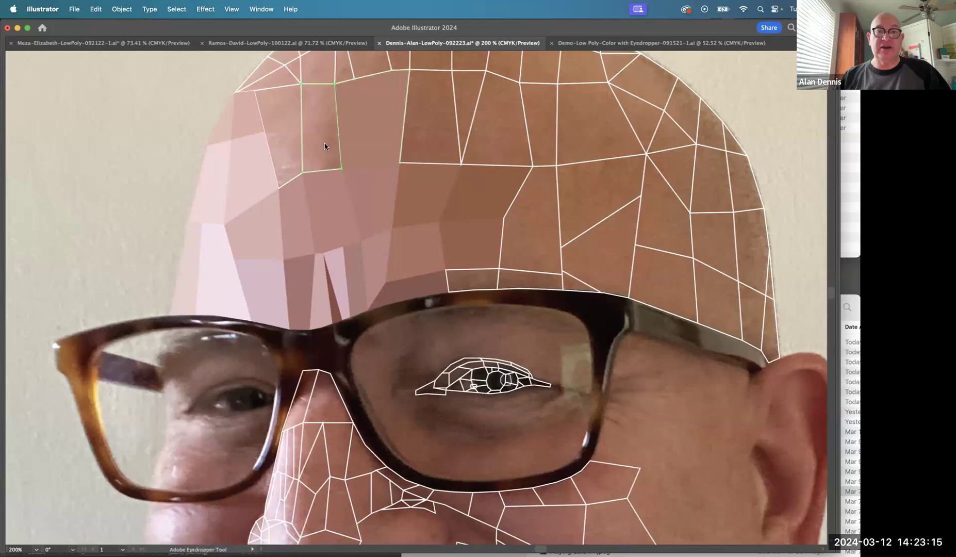
{"action": "left_click", "coordinate": [326, 139]}
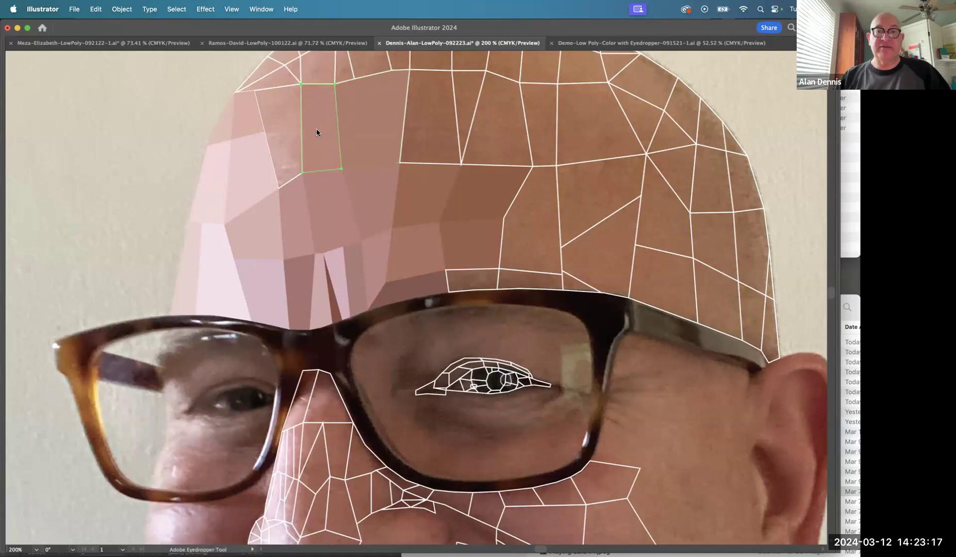
{"action": "left_click", "coordinate": [173, 176], "text": "super"}
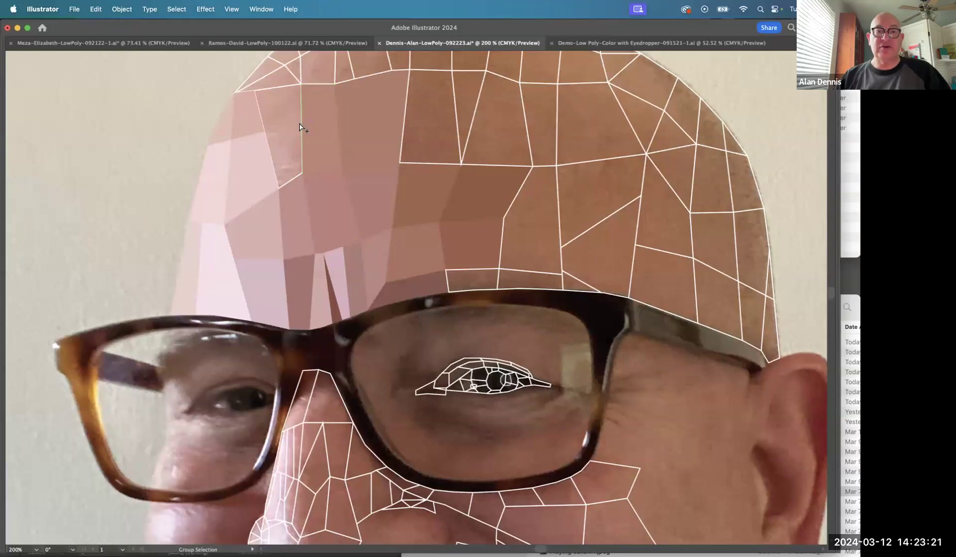
Select the remaining unfilled polygon beside the narrow dusty rose one, fill it with a light dusty pink sampled inside it, and clear the selection.
{"action": "left_click", "coordinate": [282, 78], "text": "super"}
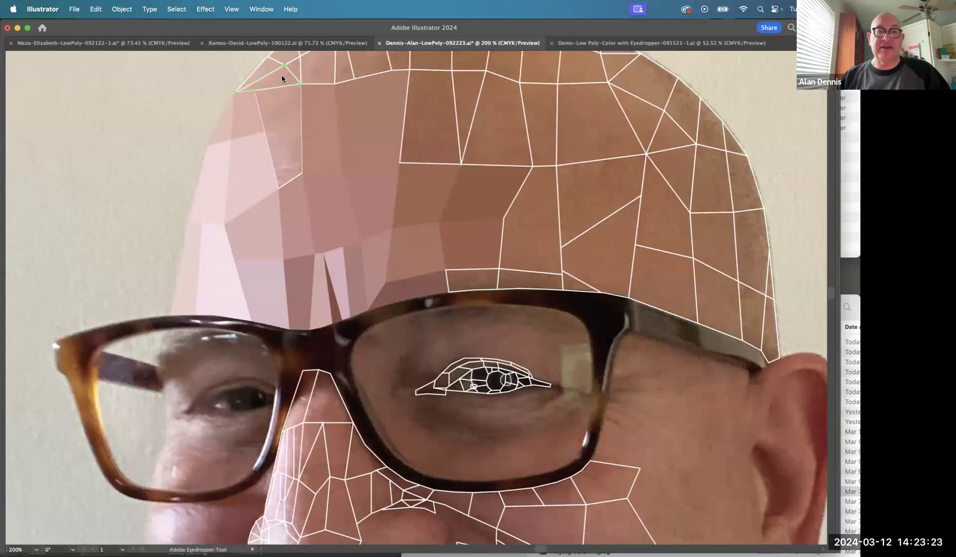
{"action": "left_click", "coordinate": [262, 124], "text": "super"}
{"action": "left_click", "coordinate": [272, 118]}
{"action": "left_click", "coordinate": [150, 145], "text": "super"}
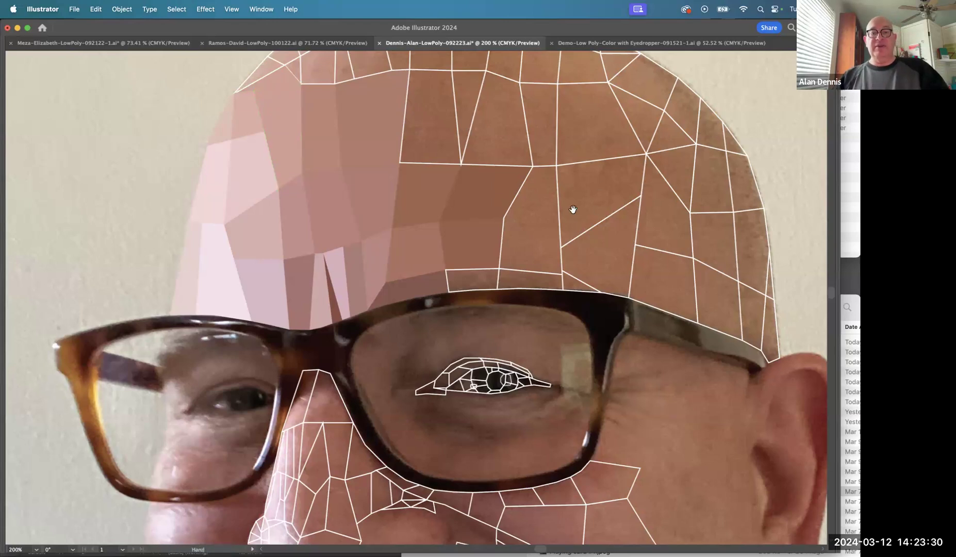
Select the round pupil polygon in the eye behind the glasses and fill it with a near-black sampled inside it.
{"action": "left_click", "coordinate": [521, 208], "text": "alt+super"}
{"action": "left_click", "coordinate": [520, 208], "text": "alt+super"}
{"action": "left_click_drag", "start_coordinate": [438, 293], "coordinate": [499, 103]}
{"action": "key", "text": "i"}
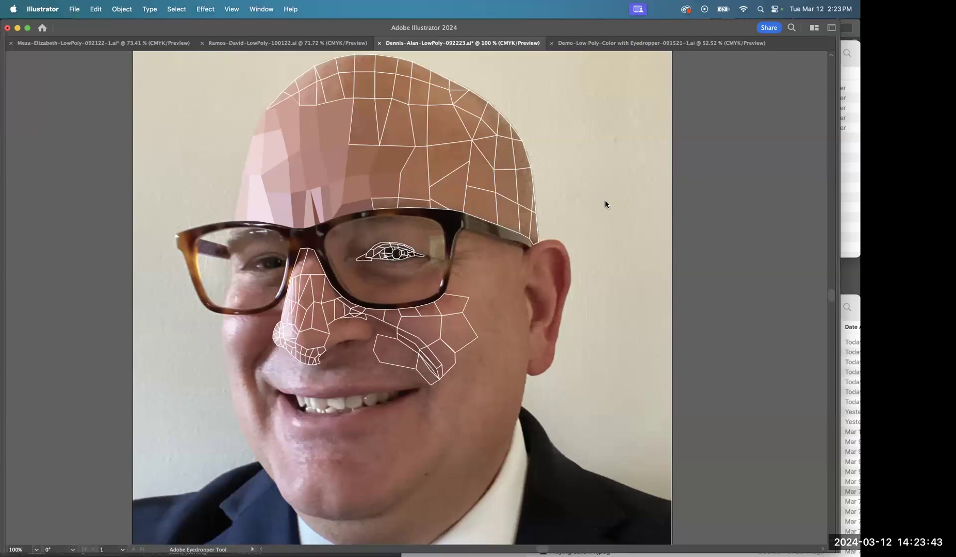
{"action": "key", "text": "super+space"}
{"action": "left_click_drag", "start_coordinate": [357, 236], "coordinate": [409, 196]}
{"action": "key", "text": "super"}
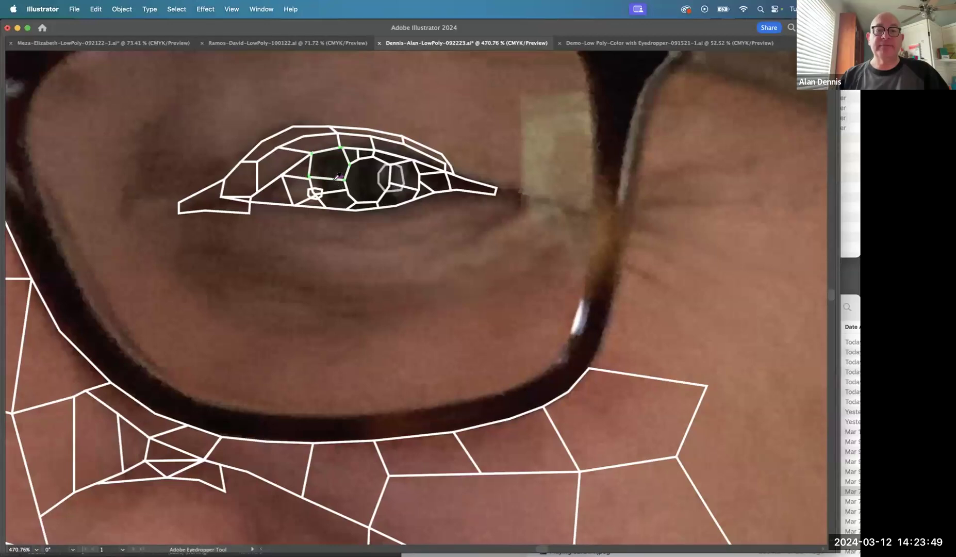
{"action": "key", "text": "super"}
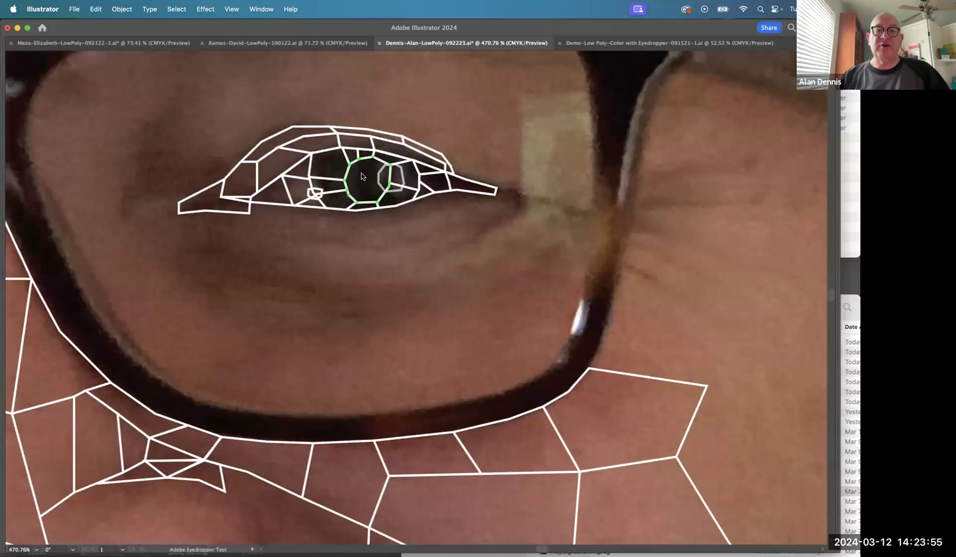
{"action": "left_click", "coordinate": [364, 170]}
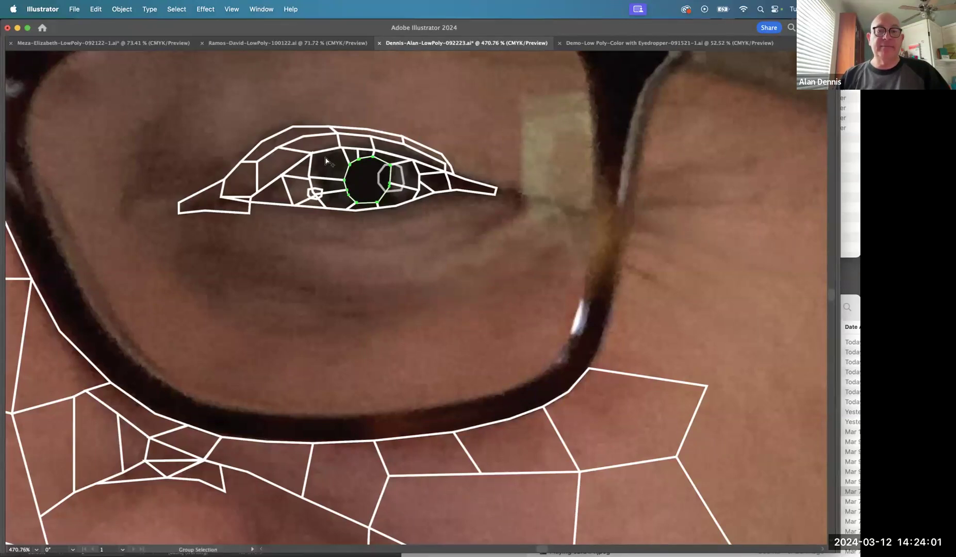
Select the large upper iris polygon beside the pupil and fill it with a dark brown-black sampled inside it.
{"action": "left_click", "coordinate": [312, 166], "text": "super"}
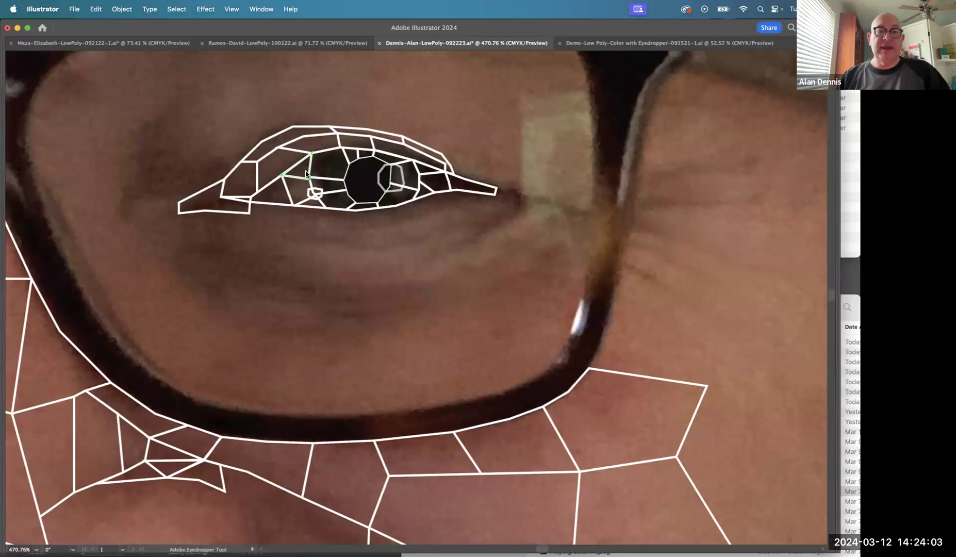
{"action": "left_click", "coordinate": [336, 174], "text": "shift+super"}
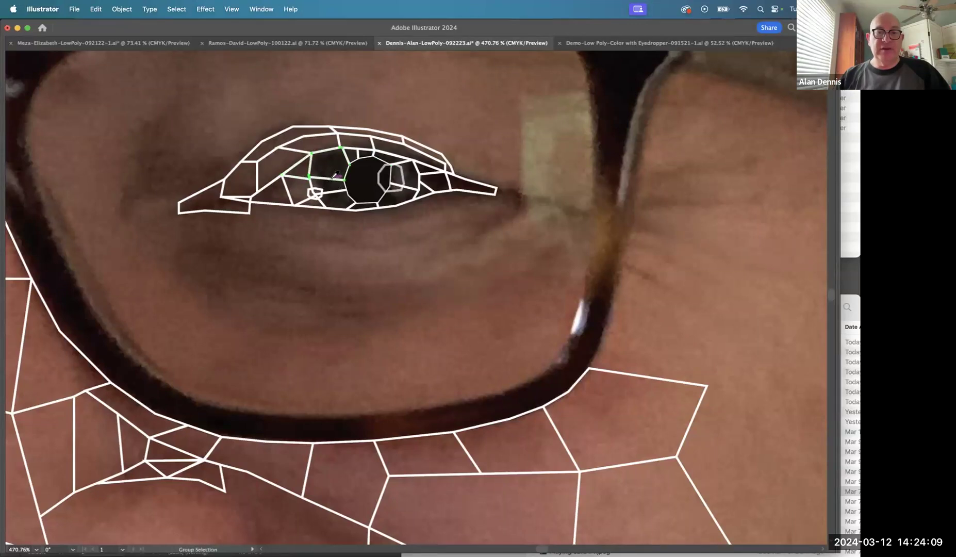
{"action": "left_click", "coordinate": [331, 165]}
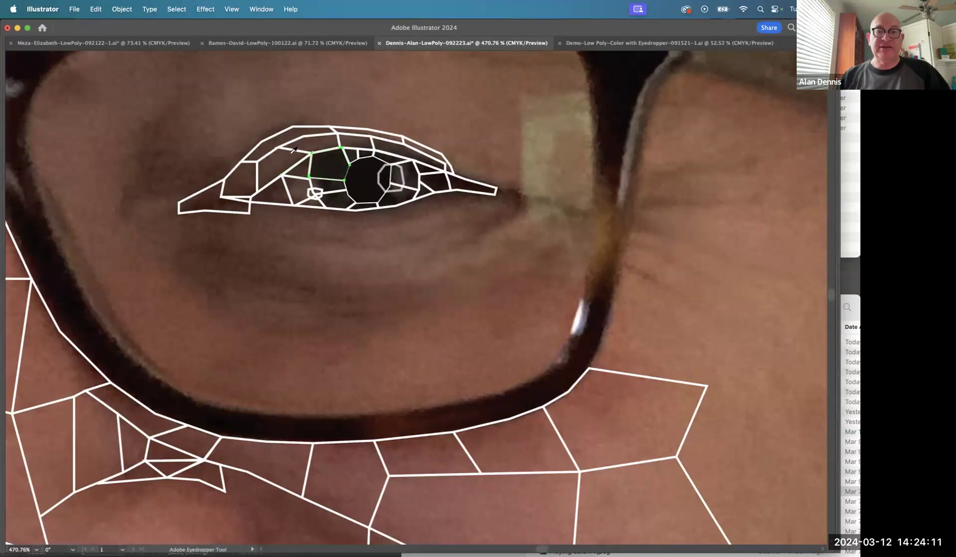
Show the hidden panels and recolor the selected upper iris polygon dark navy 21263A in the Color Picker.
{"action": "key", "text": "Tab"}
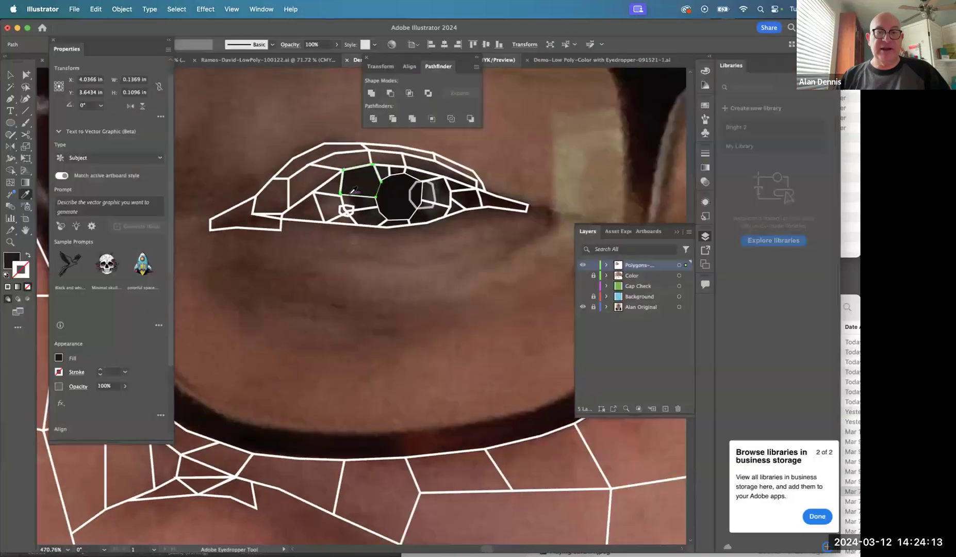
{"action": "left_click", "coordinate": [7, 261]}
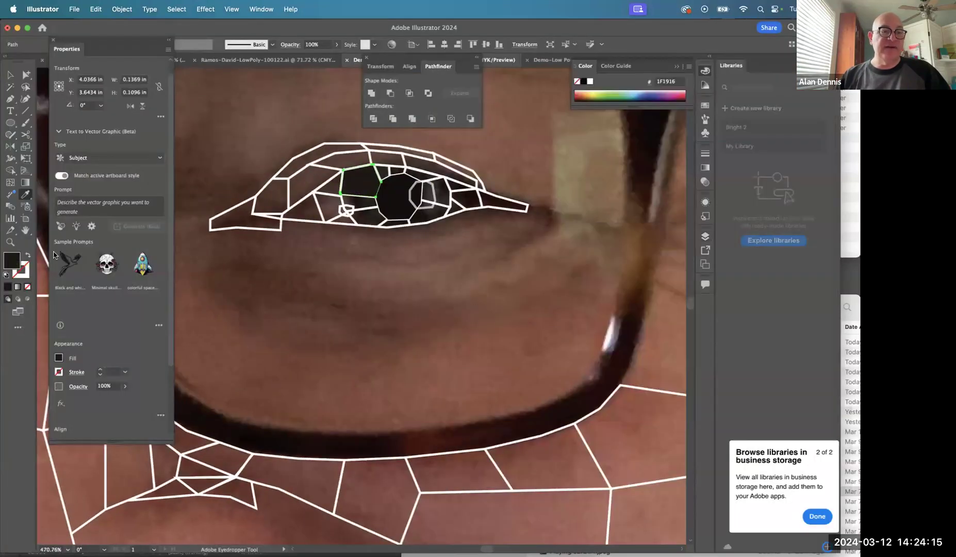
{"action": "double_click", "coordinate": [10, 263]}
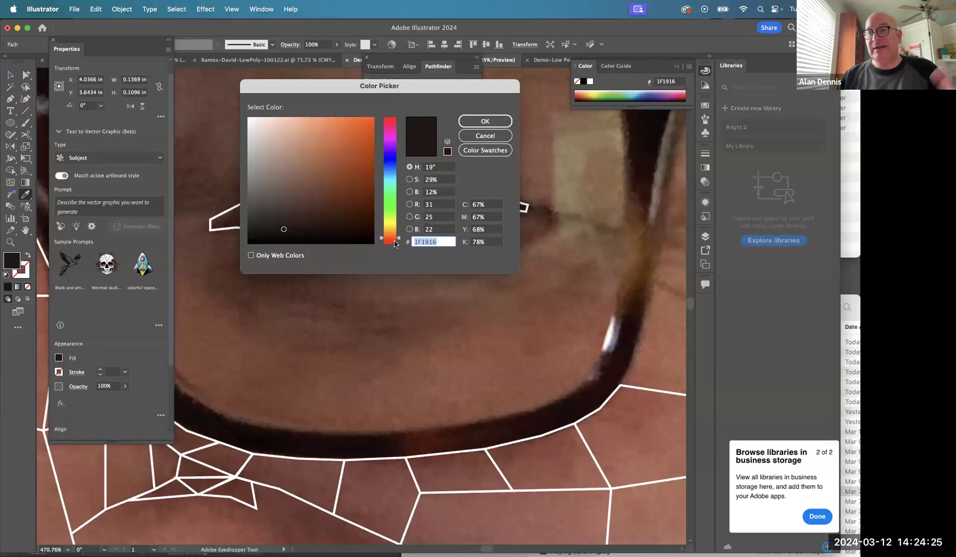
{"action": "left_click_drag", "start_coordinate": [397, 89], "coordinate": [269, 253]}
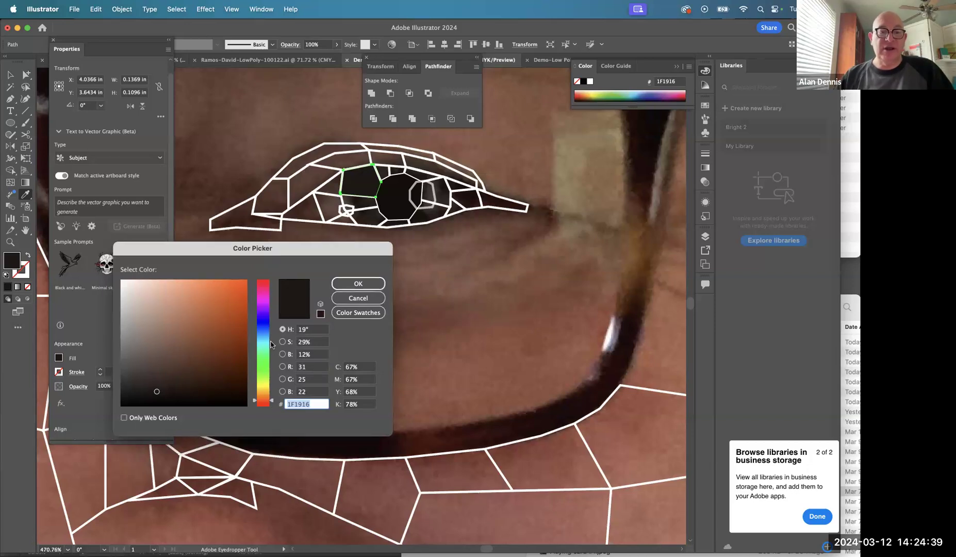
{"action": "left_click", "coordinate": [266, 324]}
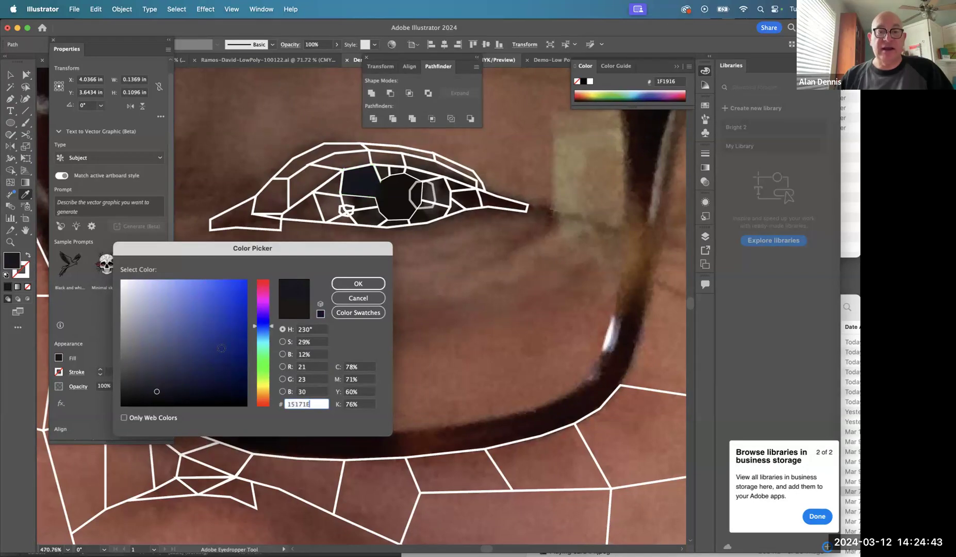
{"action": "left_click", "coordinate": [176, 378]}
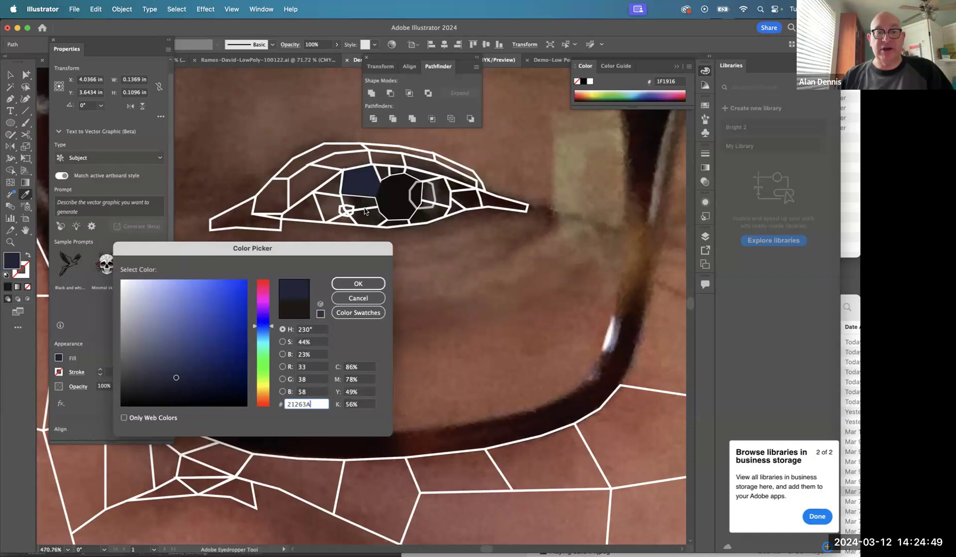
{"action": "left_click", "coordinate": [368, 281]}
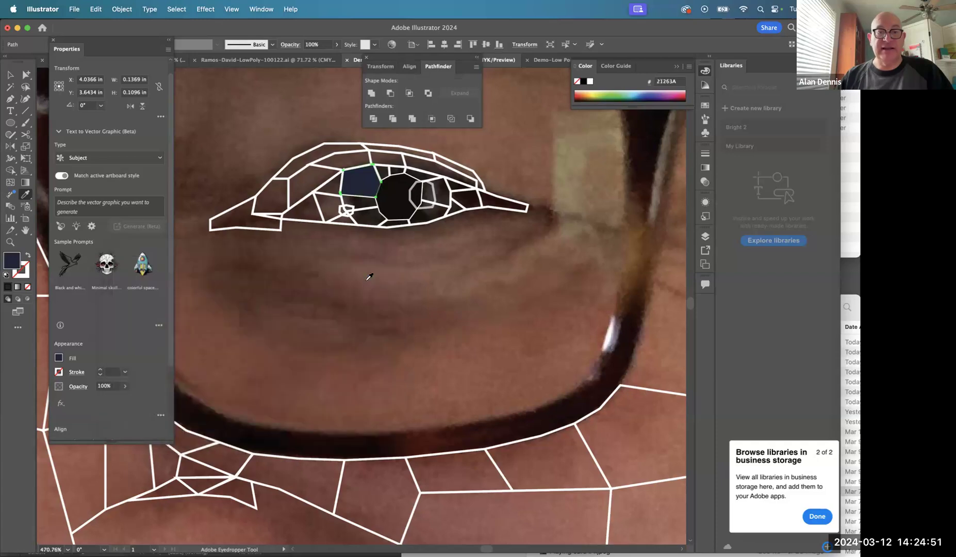
Fill the lower iris polygon with the navy sampled from the upper one and adjust it to a slightly darker blue.
{"action": "left_click", "coordinate": [378, 217]}
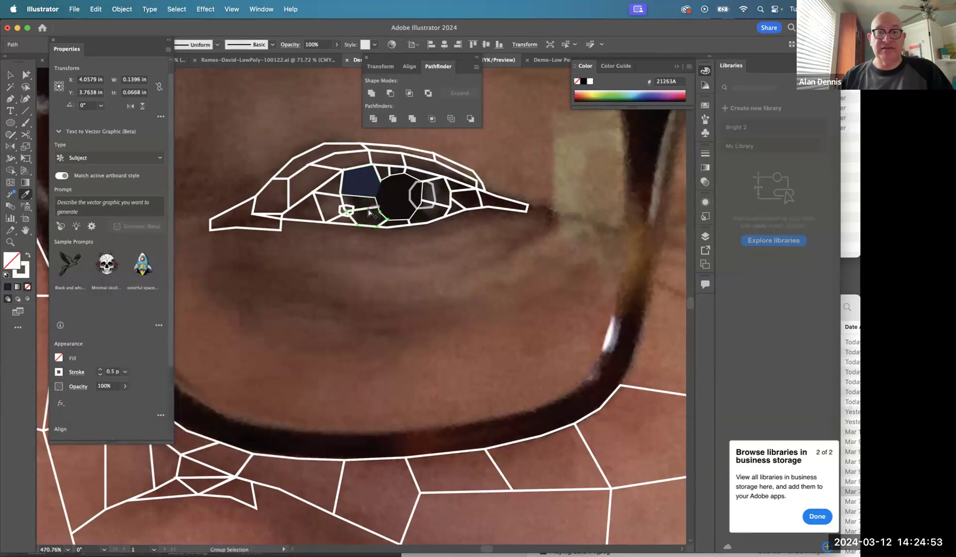
{"action": "left_click", "coordinate": [370, 184]}
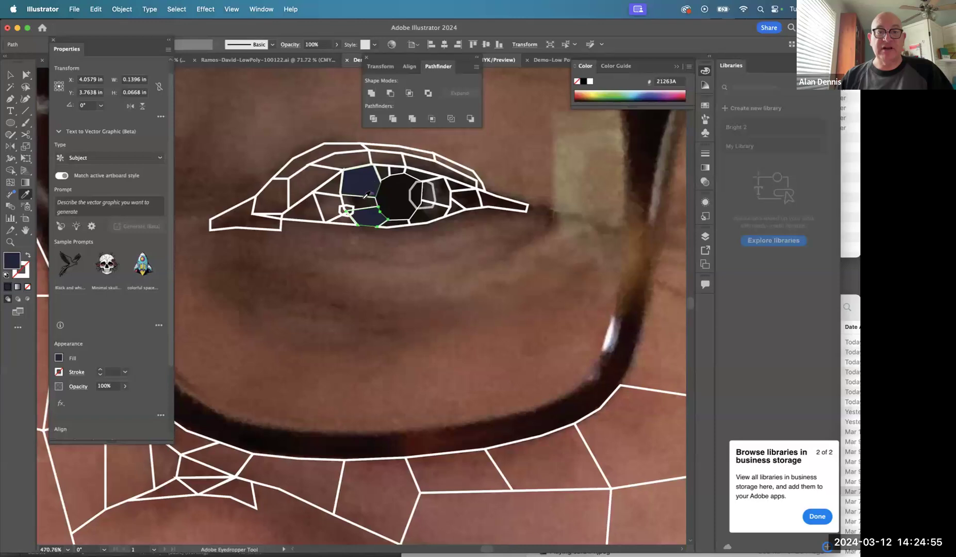
{"action": "double_click", "coordinate": [11, 262]}
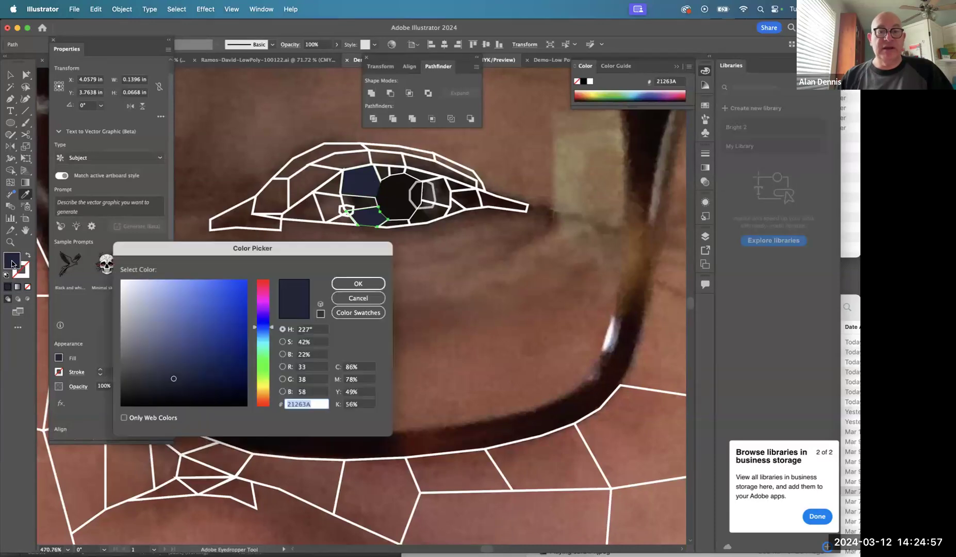
{"action": "left_click", "coordinate": [186, 386]}
{"action": "left_click", "coordinate": [357, 283]}
Fill the middle iris polygon between the two navy ones with the sampled navy and lighten it to 363E56.
{"action": "left_click", "coordinate": [360, 201]}
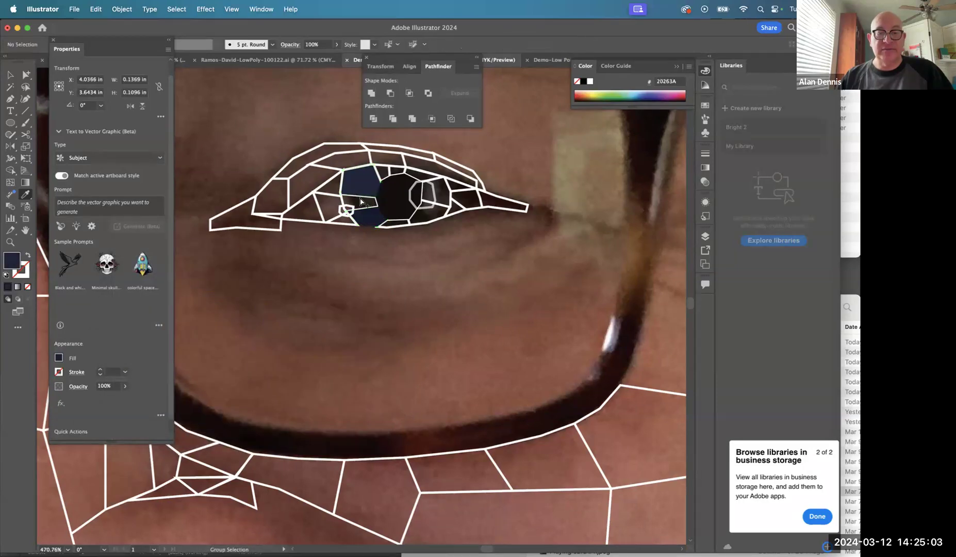
{"action": "left_click", "coordinate": [364, 195]}
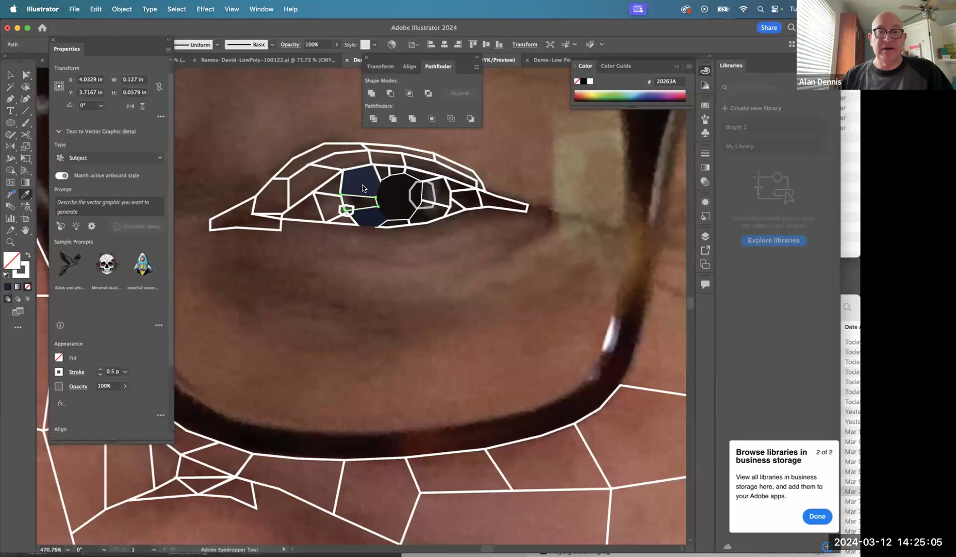
{"action": "left_click", "coordinate": [363, 189]}
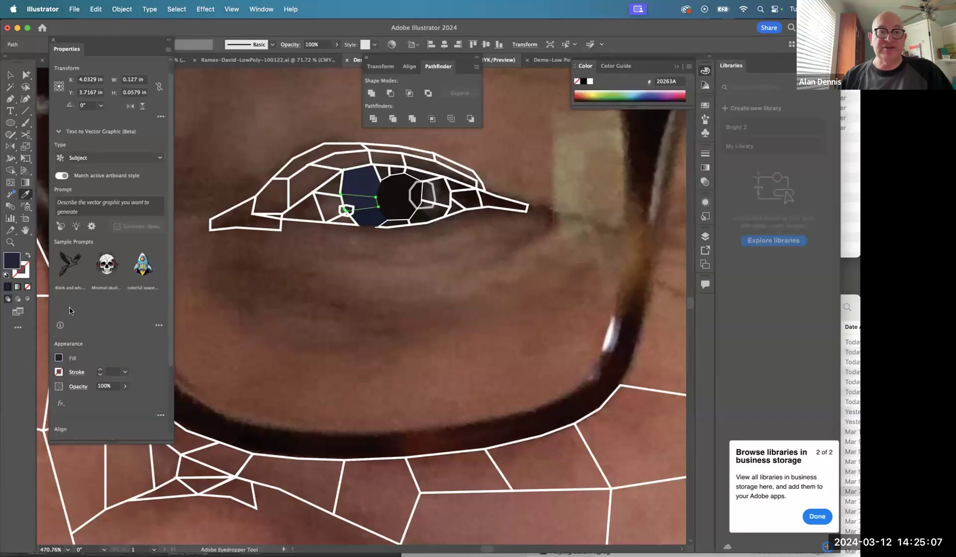
{"action": "double_click", "coordinate": [13, 261]}
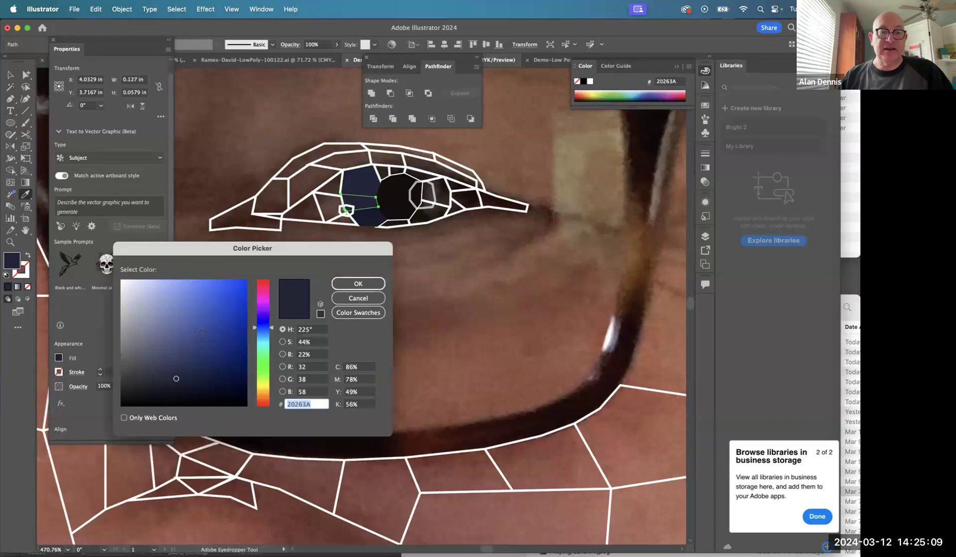
{"action": "left_click", "coordinate": [168, 363]}
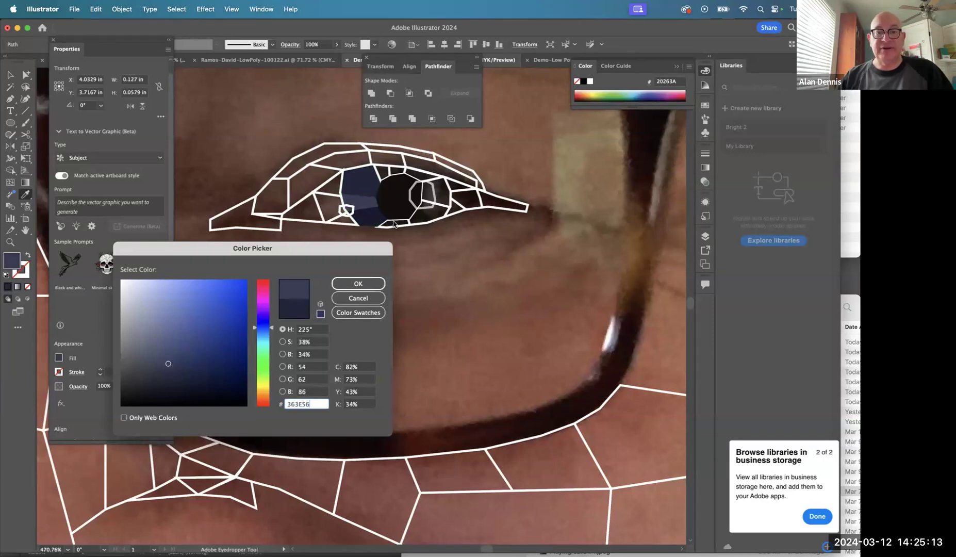
{"action": "left_click", "coordinate": [358, 284]}
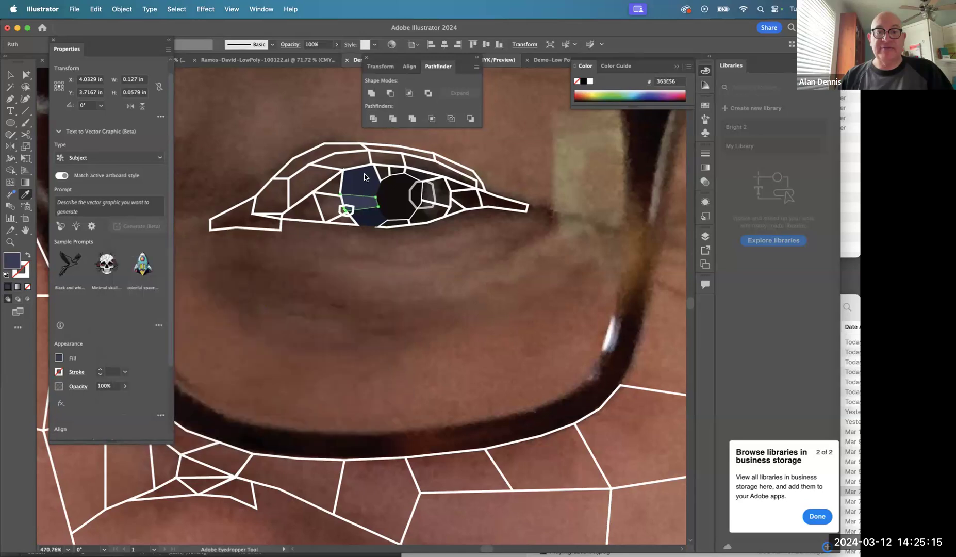
Fill the two small iris polygons above the pupil, the first with the lighter blue 363E56 and the second with dark navy 20263A.
{"action": "left_click", "coordinate": [381, 173]}
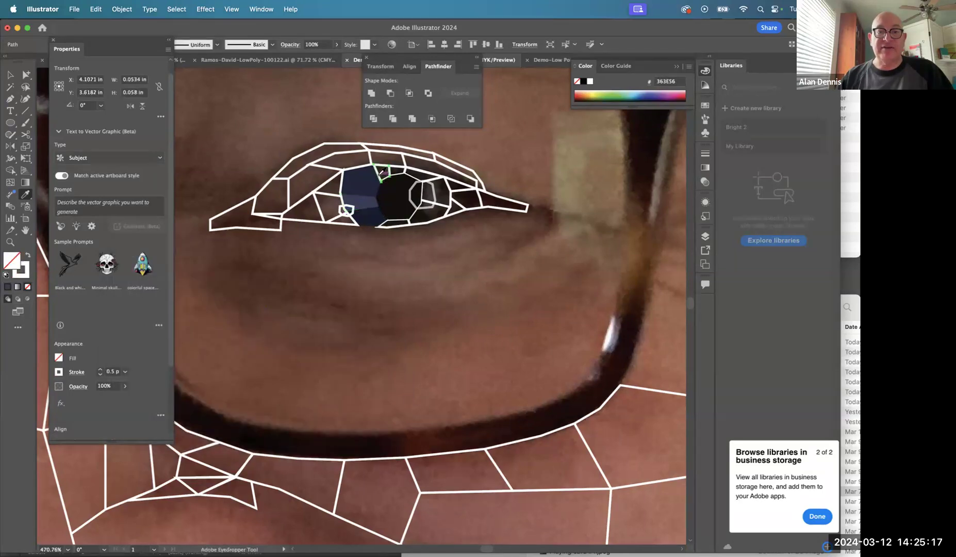
{"action": "left_click", "coordinate": [368, 201]}
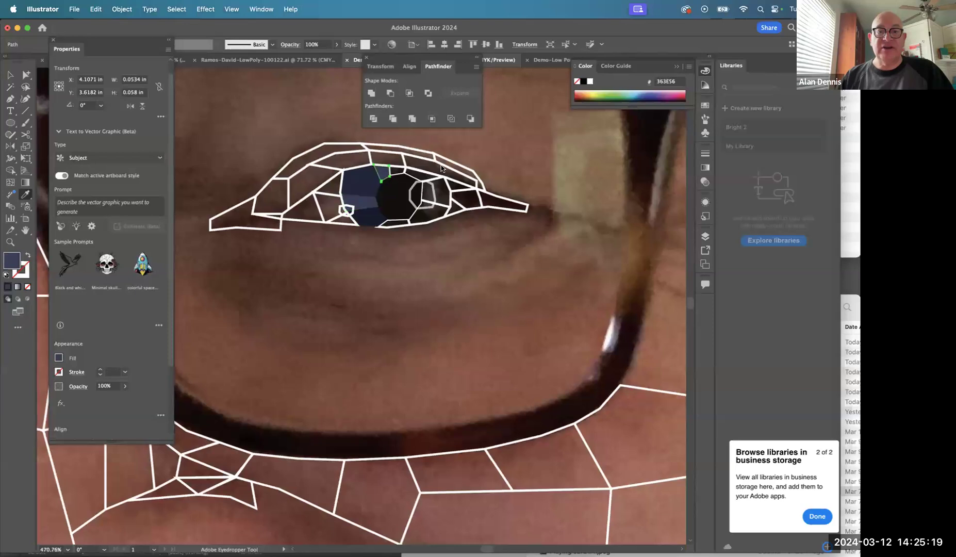
{"action": "left_click", "coordinate": [402, 178]}
{"action": "left_click", "coordinate": [398, 172]}
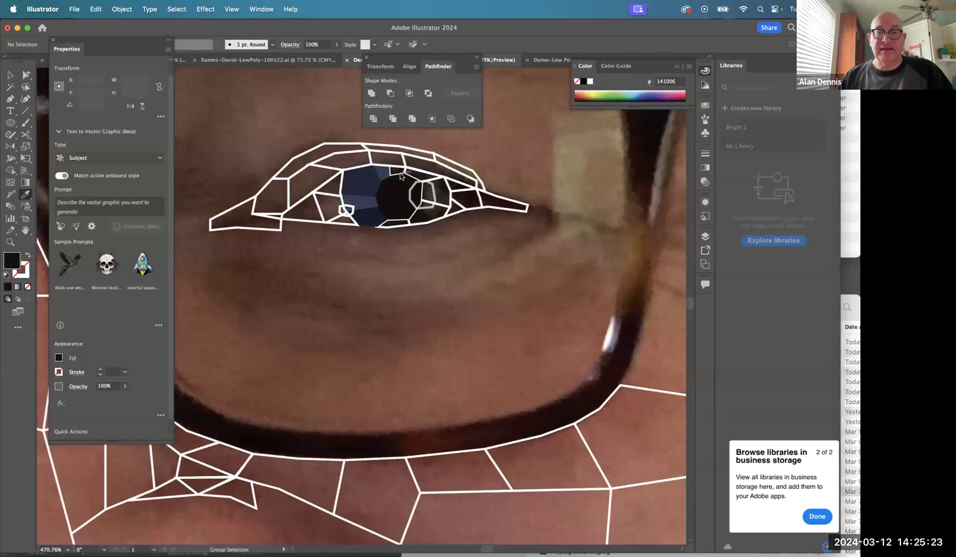
{"action": "left_click", "coordinate": [375, 181]}
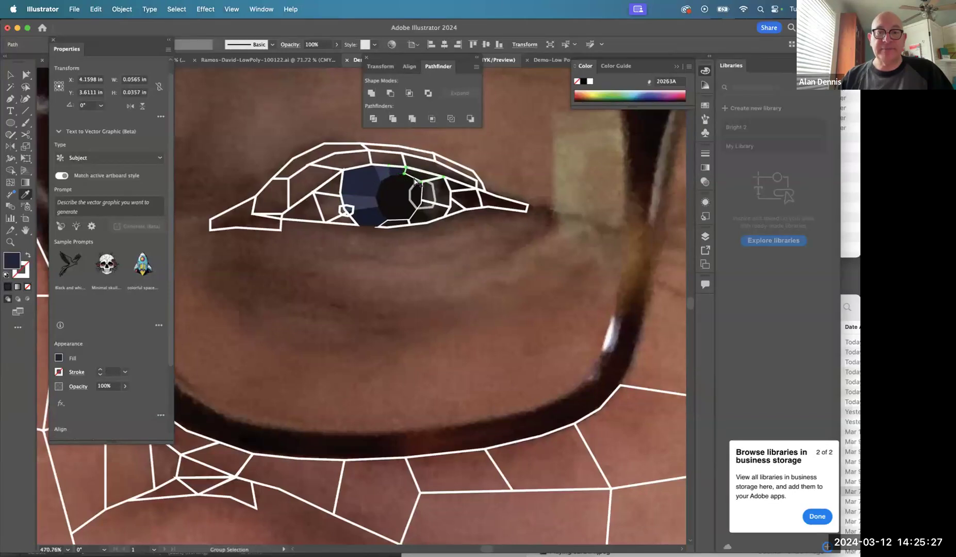
Fill the long polygon along the iris's upper edge and the narrow one below the pupil with the sampled lighter blue 373E56.
{"action": "left_click", "coordinate": [414, 179], "text": "super"}
{"action": "left_click", "coordinate": [389, 172]}
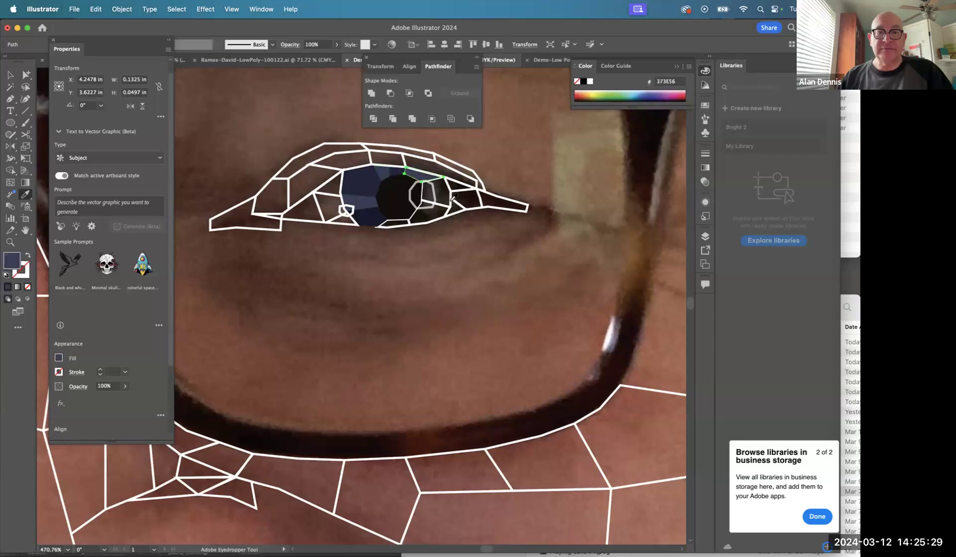
{"action": "left_click", "coordinate": [397, 222], "text": "super"}
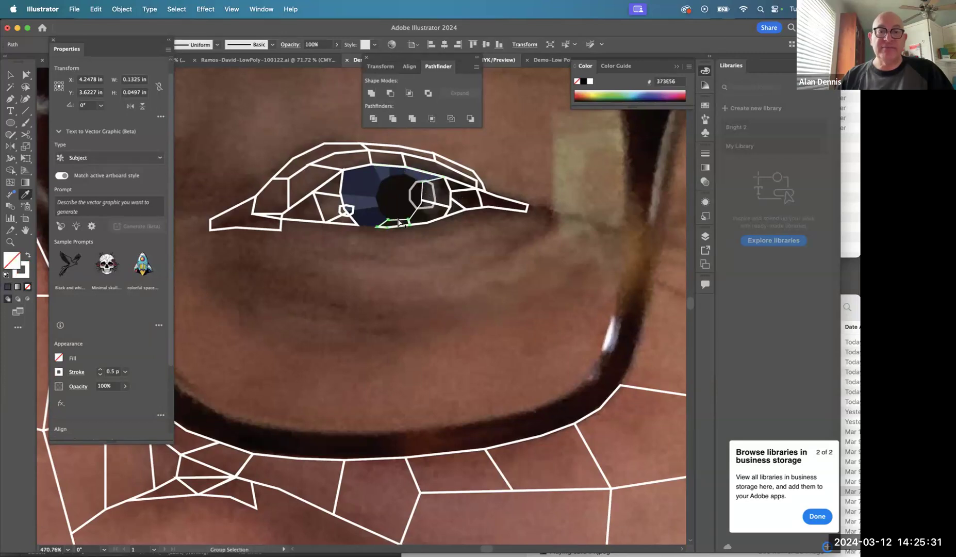
{"action": "left_click", "coordinate": [370, 206]}
Fill the remaining lower iris polygon beside the pupil with dark navy 20263A sampled from the upper iris polygon, and clear the selection.
{"action": "left_click", "coordinate": [416, 218], "text": "super"}
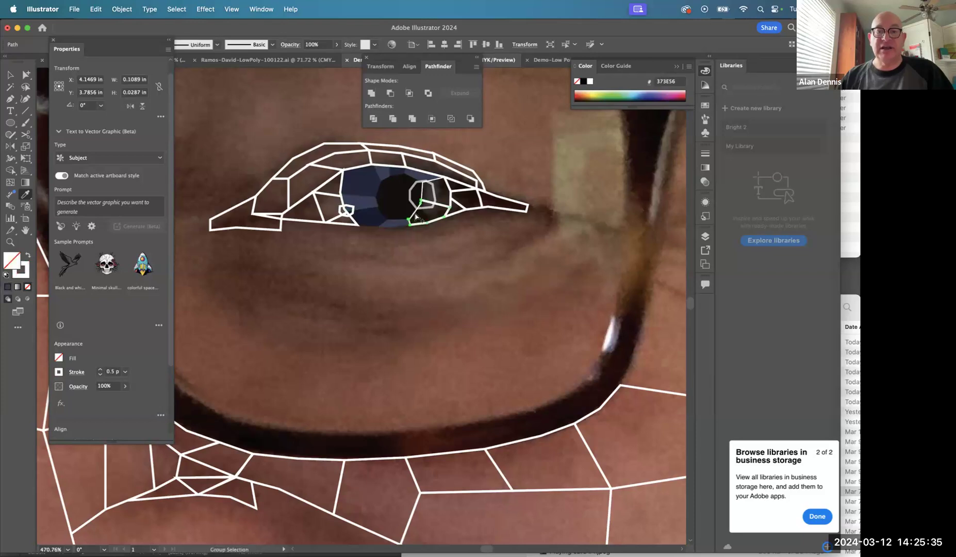
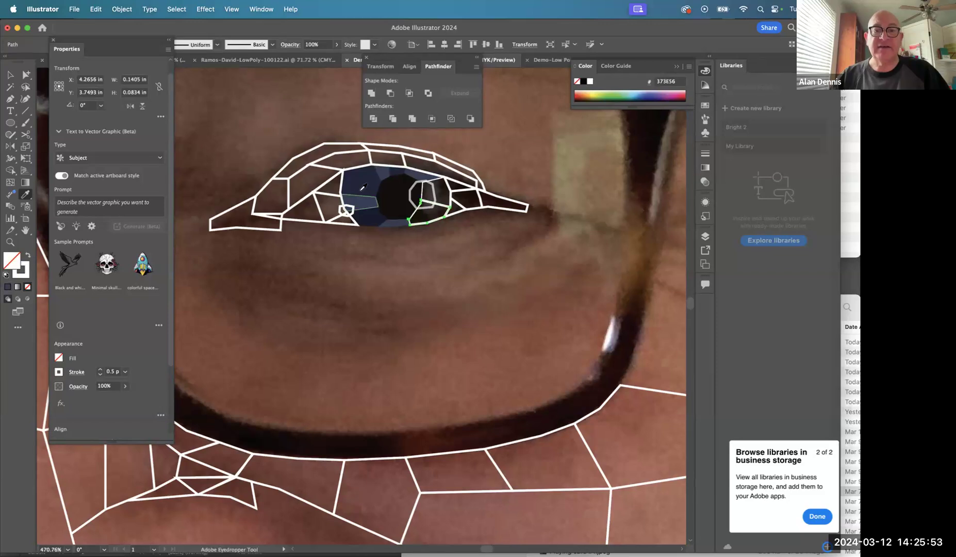
{"action": "left_click", "coordinate": [359, 187]}
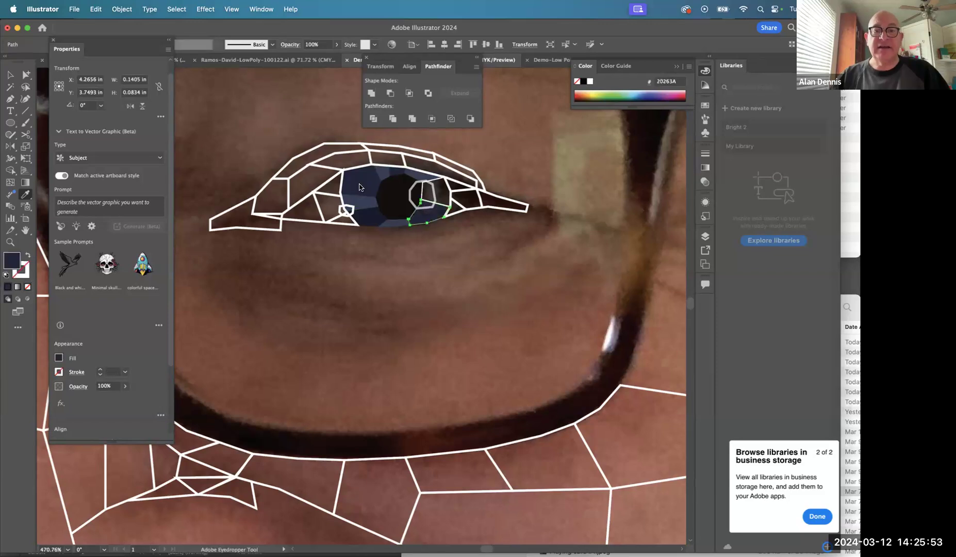
{"action": "left_click", "coordinate": [443, 207], "text": "super"}
{"action": "key", "text": "super+shift+a"}
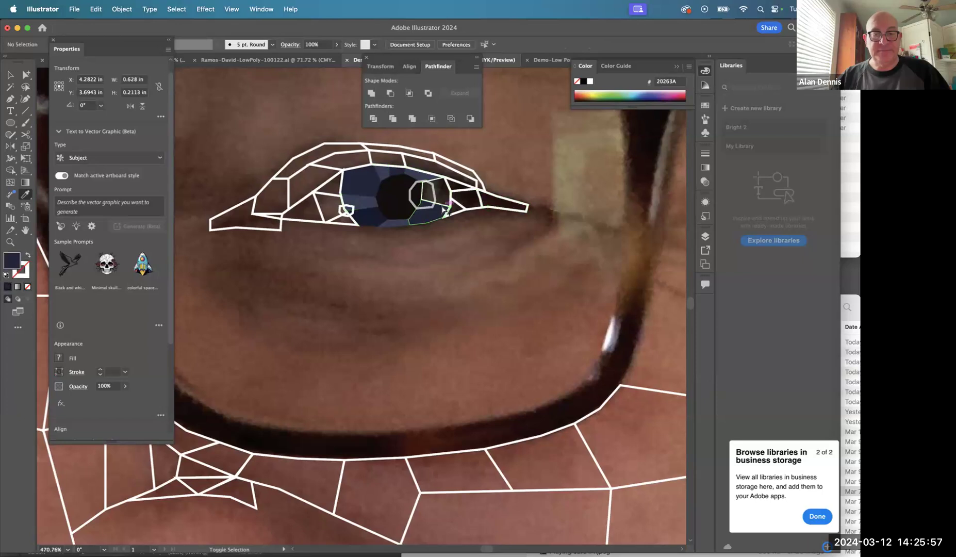
Select the polygon just outside the iris toward the narrow eye corner and fill it with brown 5C443C sampled from the opposite eye white.
{"action": "left_click", "coordinate": [447, 191], "text": "super"}
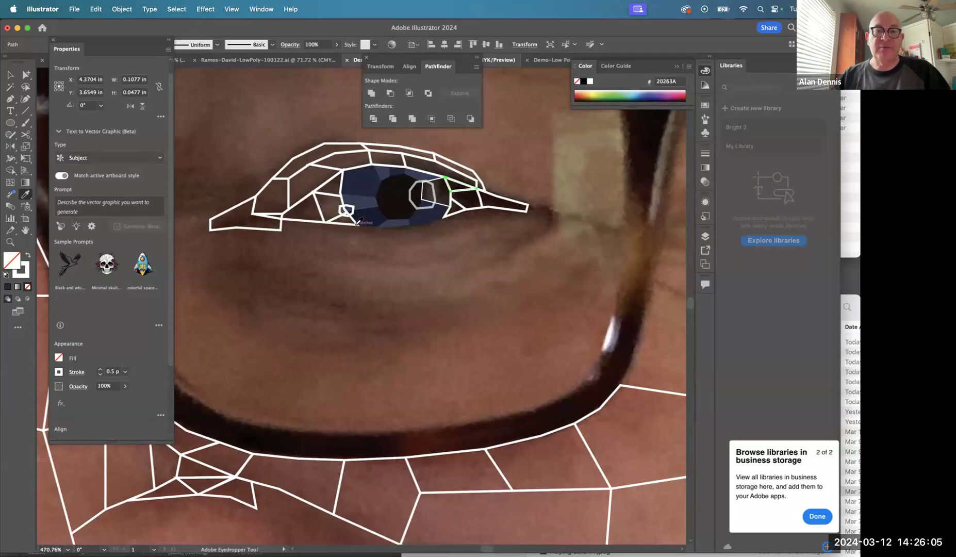
{"action": "left_click", "coordinate": [332, 208]}
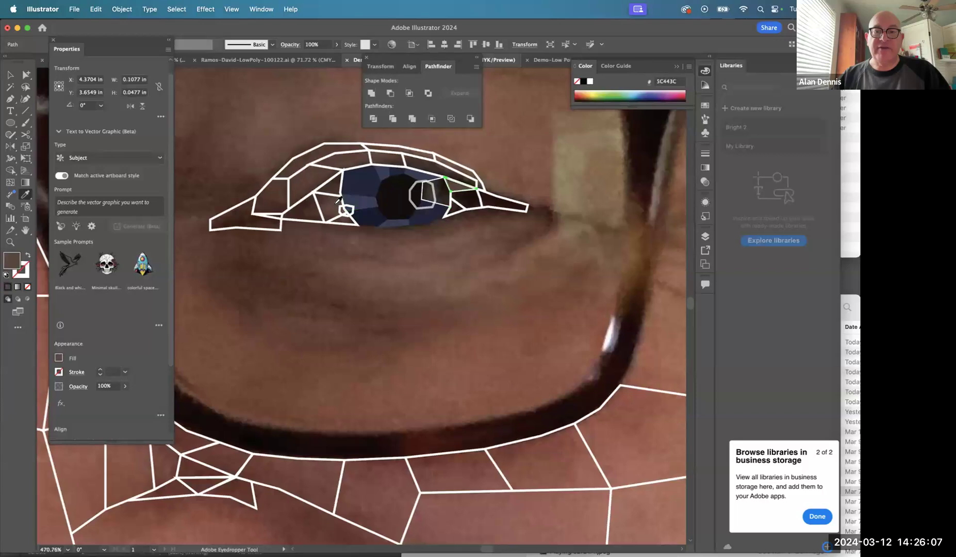
Fill the small triangle beside the iris with sampled dark brown 241912 and the eye-white polygon above it with lighter brown 8C6D65.
{"action": "left_click", "coordinate": [467, 209]}
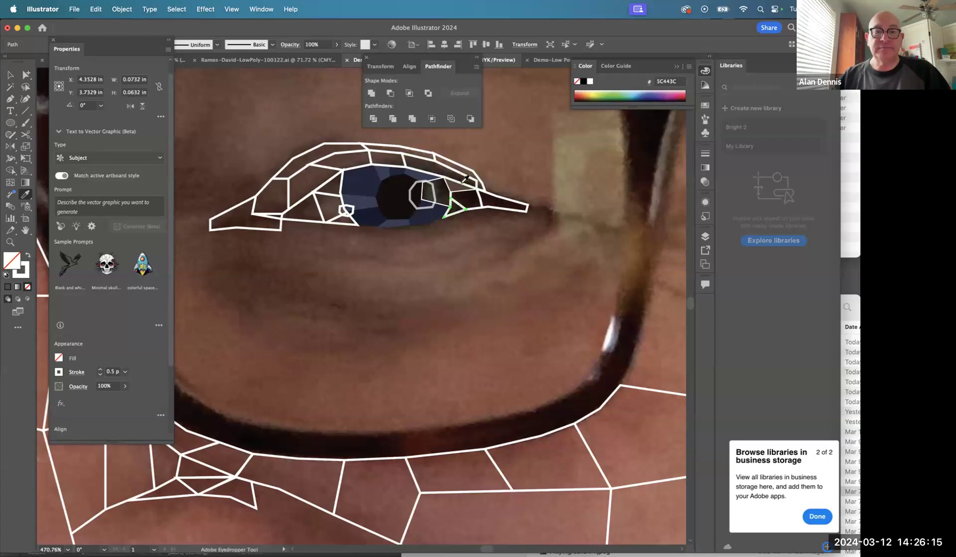
{"action": "left_click", "coordinate": [445, 187]}
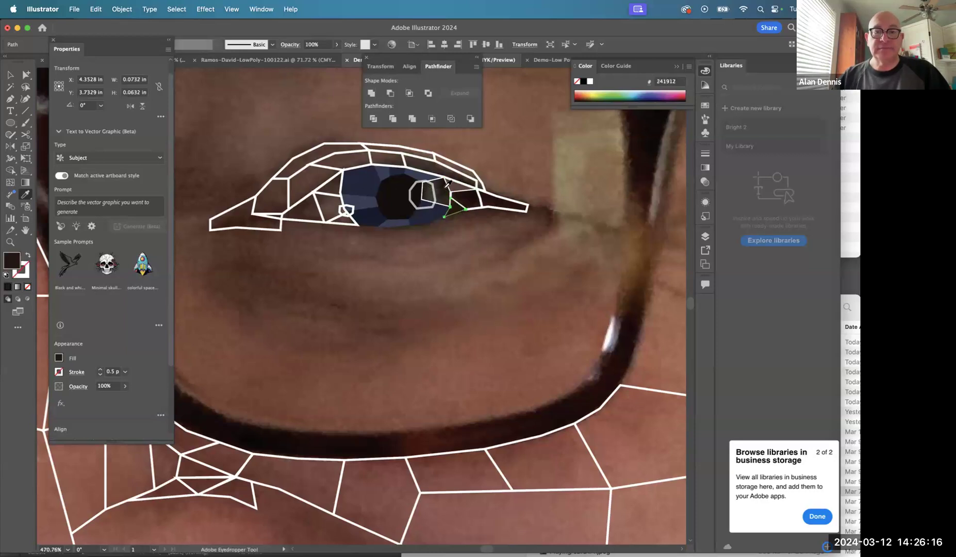
{"action": "left_click", "coordinate": [477, 207], "text": "super"}
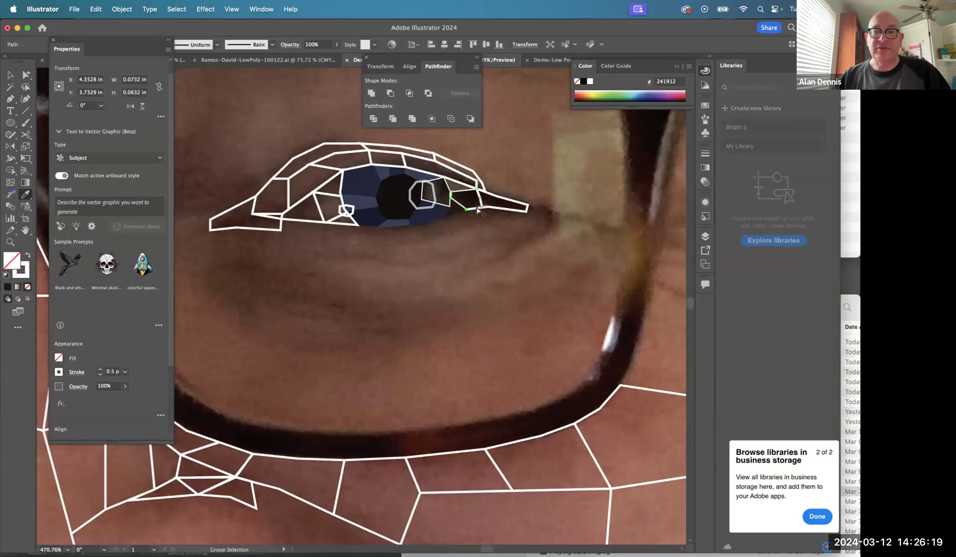
{"action": "left_click", "coordinate": [459, 184]}
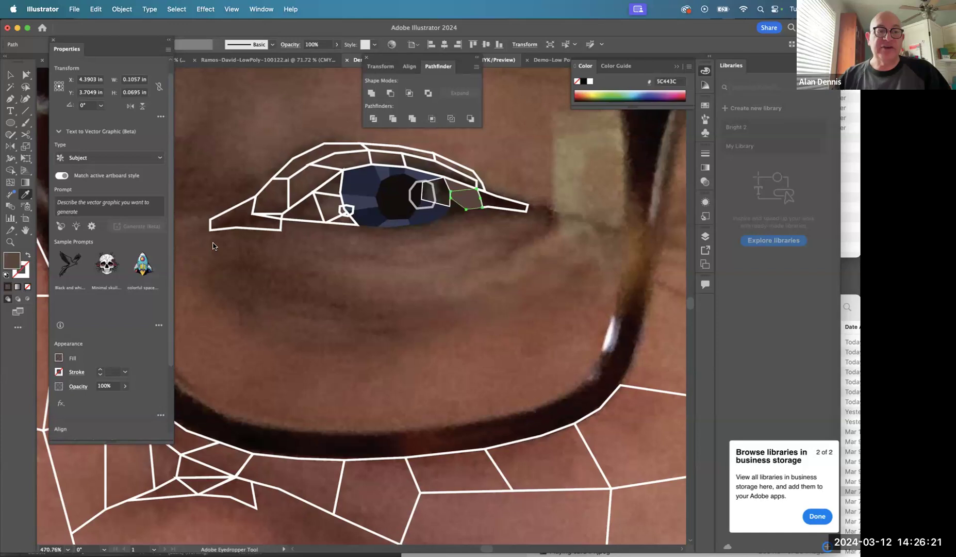
{"action": "double_click", "coordinate": [11, 260]}
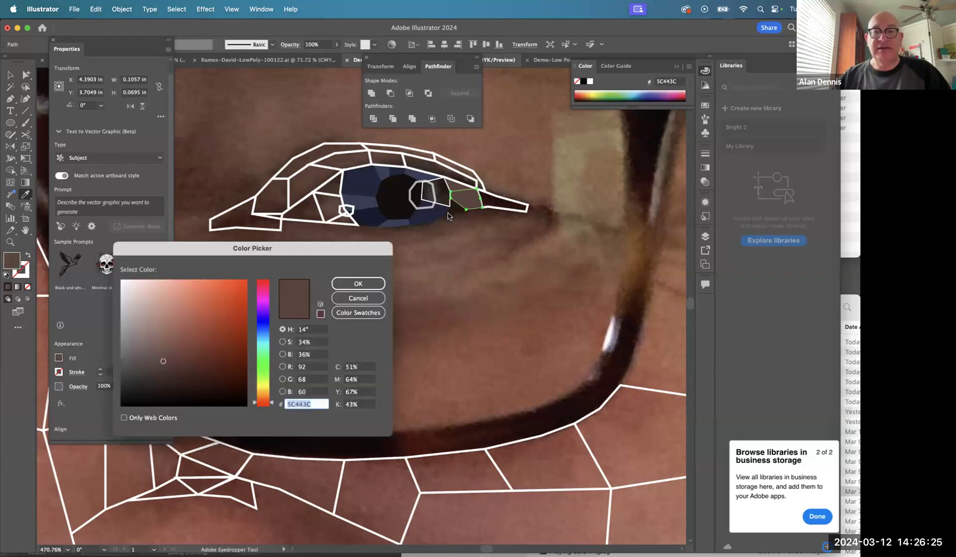
{"action": "left_click", "coordinate": [158, 345]}
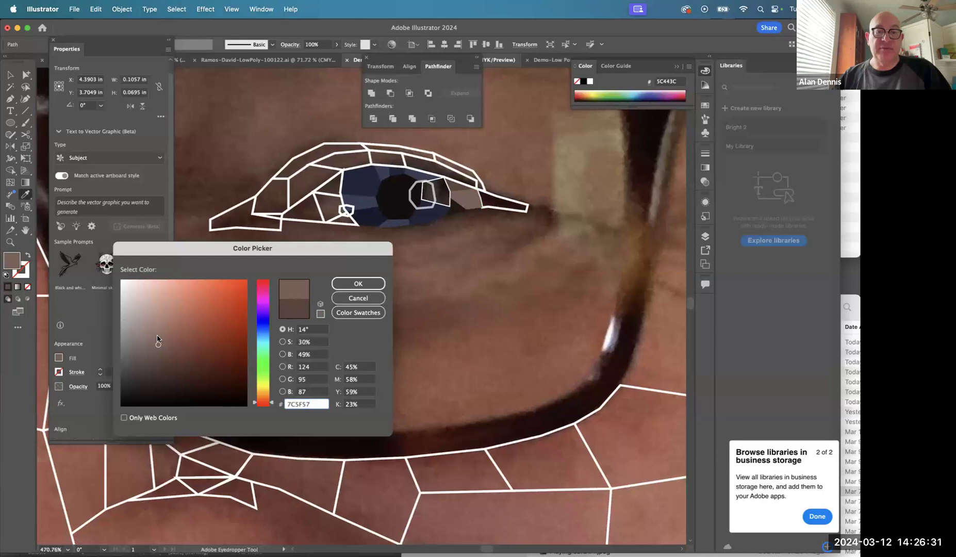
{"action": "left_click", "coordinate": [375, 283]}
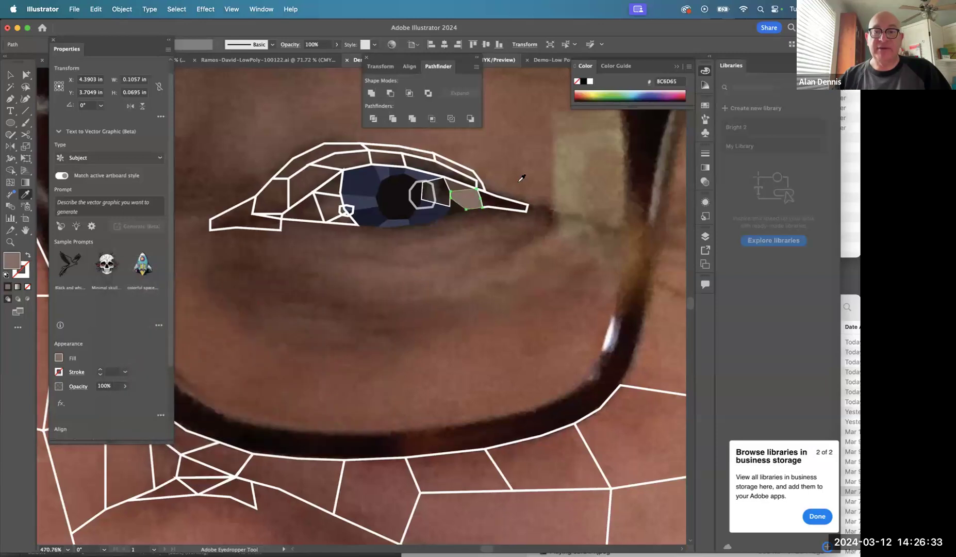
Fill the thin pointed polygon at the narrow eye corner with dark brown 261008 sampled from the photo, and clear the selection.
{"action": "left_click", "coordinate": [506, 210]}
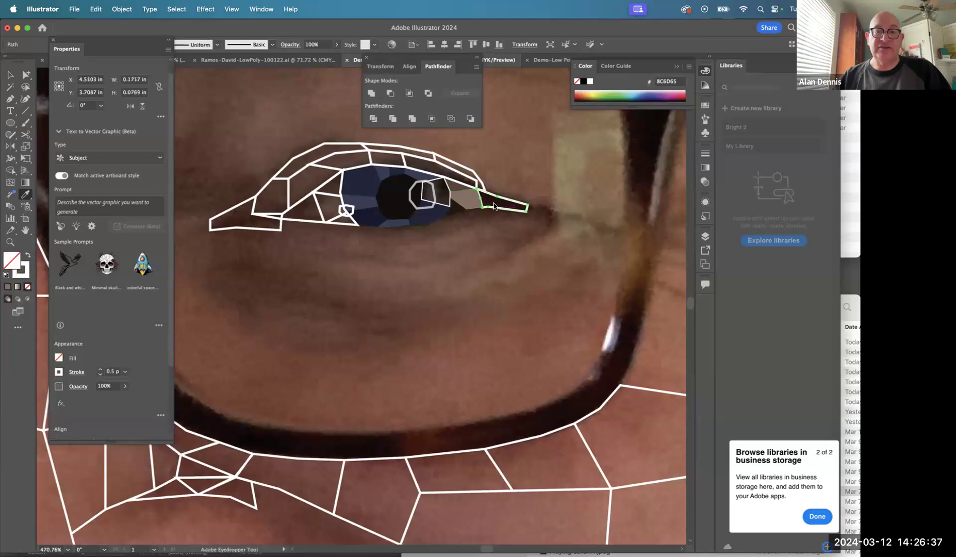
{"action": "left_click", "coordinate": [495, 202]}
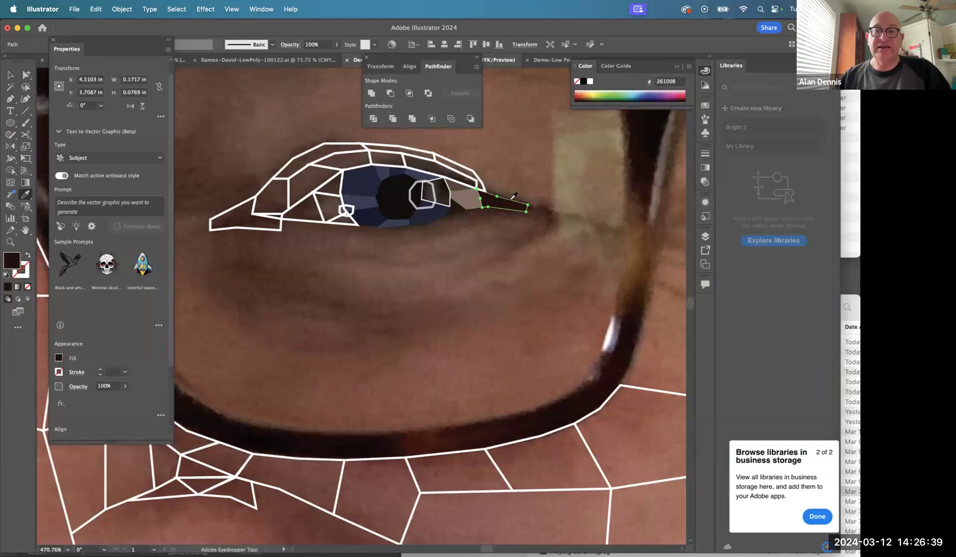
{"action": "left_click", "coordinate": [364, 226], "text": "super"}
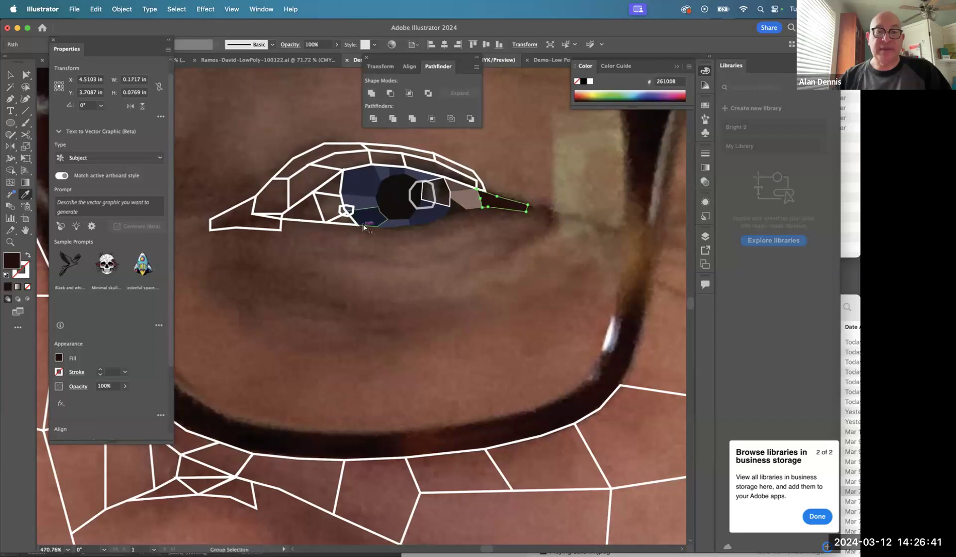
{"action": "key", "text": "super+shift+a"}
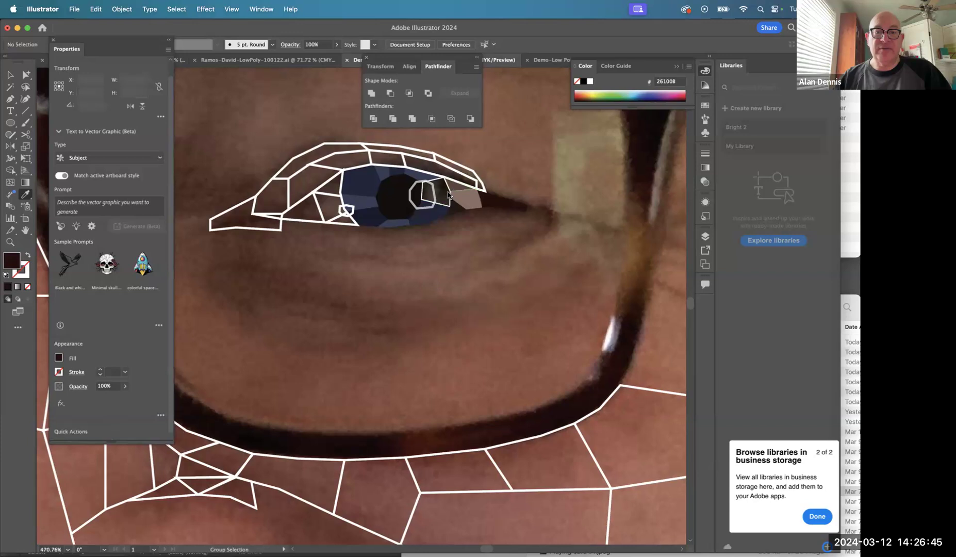
Fill the unfilled iris polygon between the pupil highlight and the narrow eye corner with sampled navy, lightened to 2E3851.
{"action": "left_click", "coordinate": [439, 179], "text": "super"}
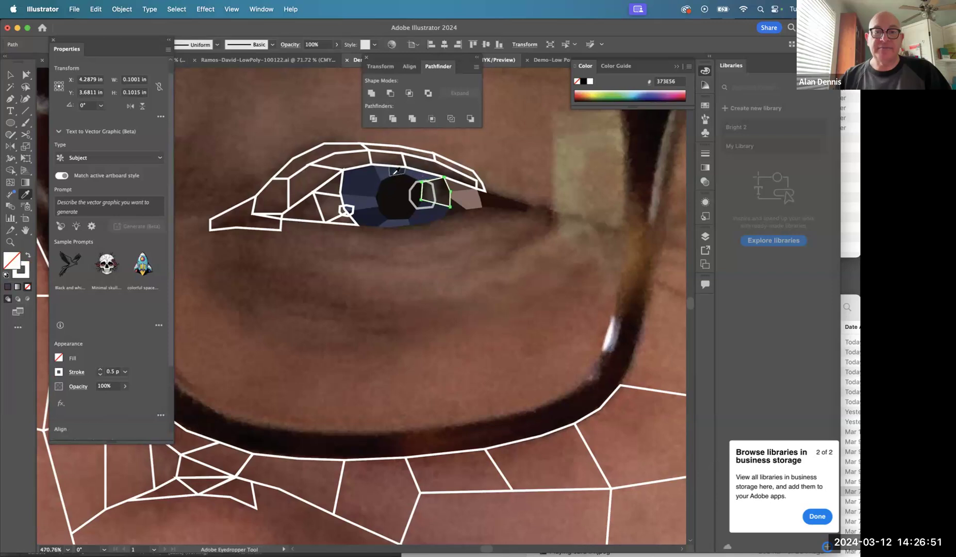
{"action": "left_click", "coordinate": [360, 178]}
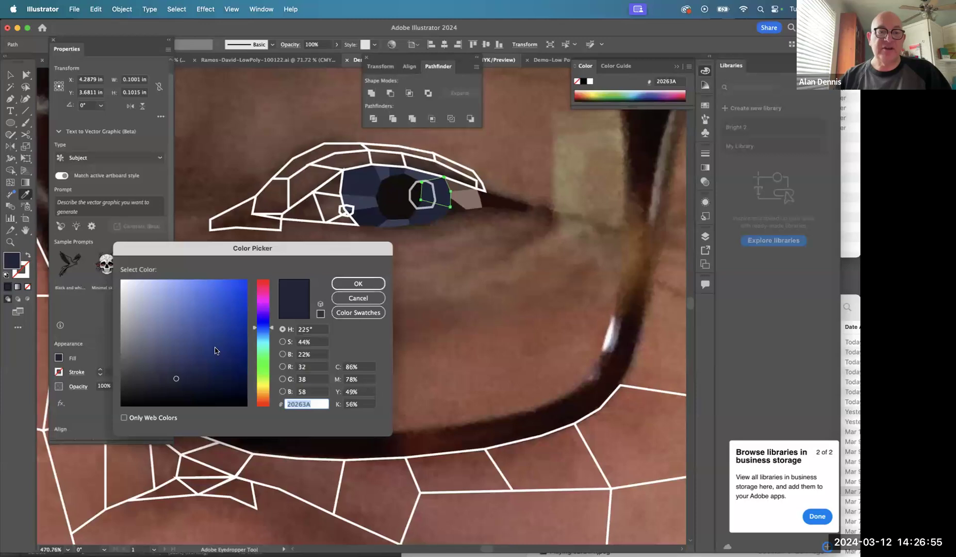
{"action": "left_click", "coordinate": [172, 360]}
{"action": "left_click_drag", "start_coordinate": [172, 361], "coordinate": [175, 366]}
{"action": "left_click", "coordinate": [357, 283]}
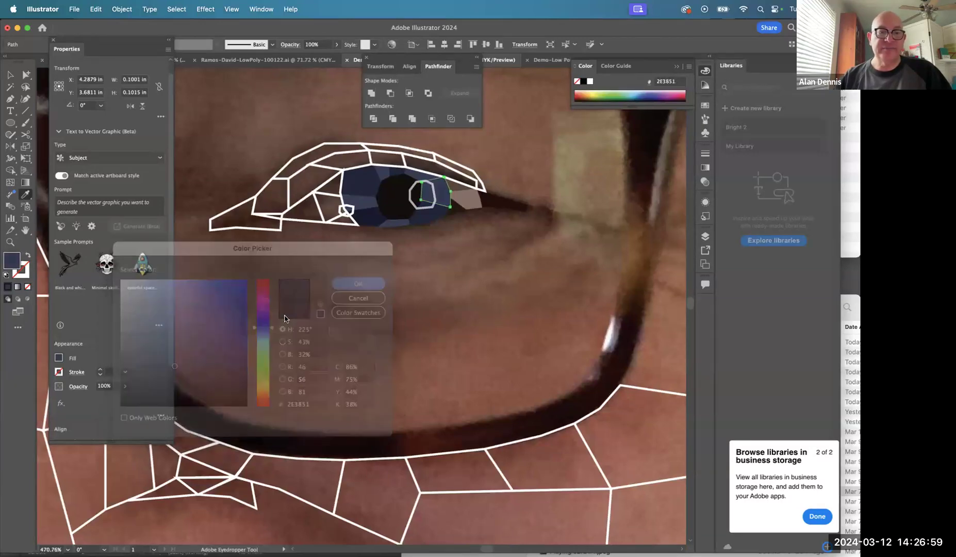
Fill the lower eye-white triangle on the wide side of the iris with sampled 241912 and the polygon above it with BFA49F.
{"action": "left_click", "coordinate": [336, 222], "text": "alt+super"}
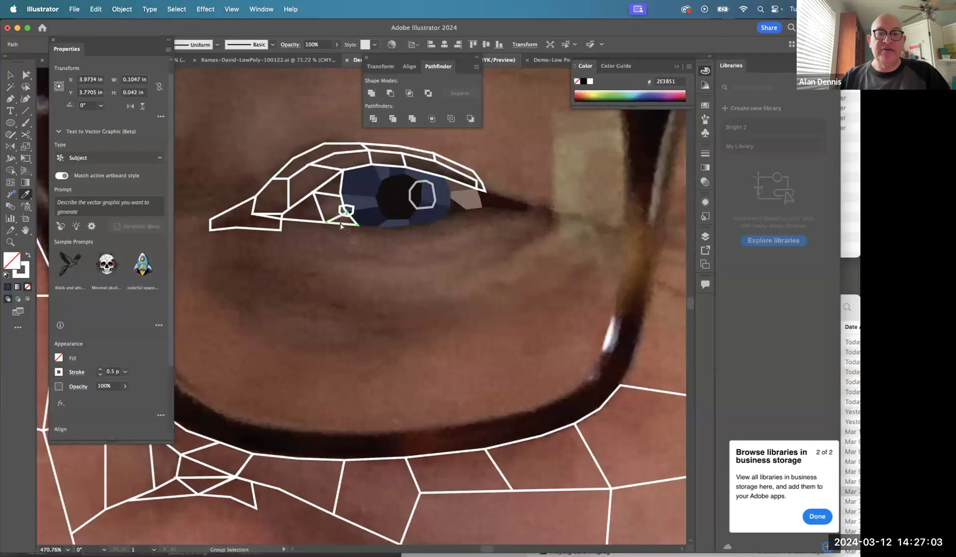
{"action": "left_click", "coordinate": [459, 209]}
{"action": "left_click", "coordinate": [328, 195], "text": "alt+super"}
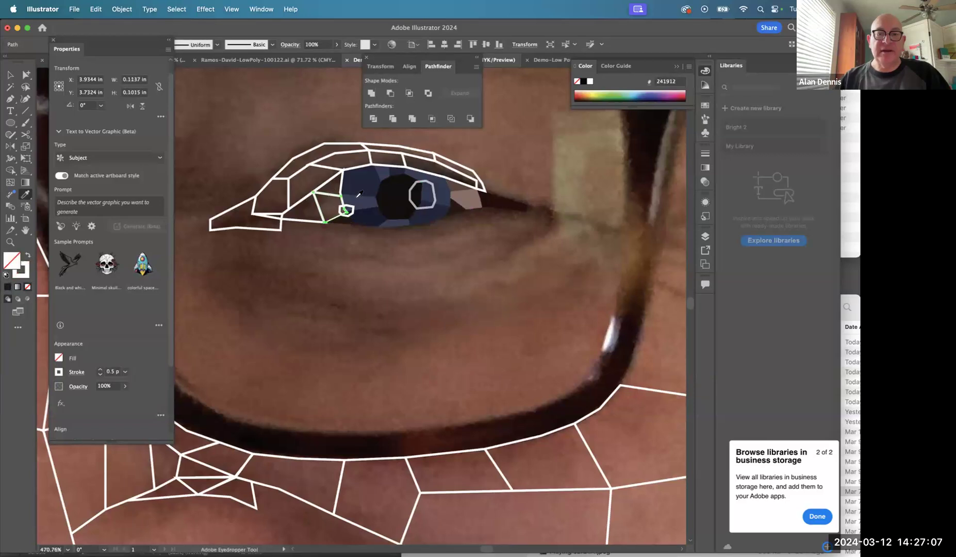
{"action": "left_click", "coordinate": [467, 201]}
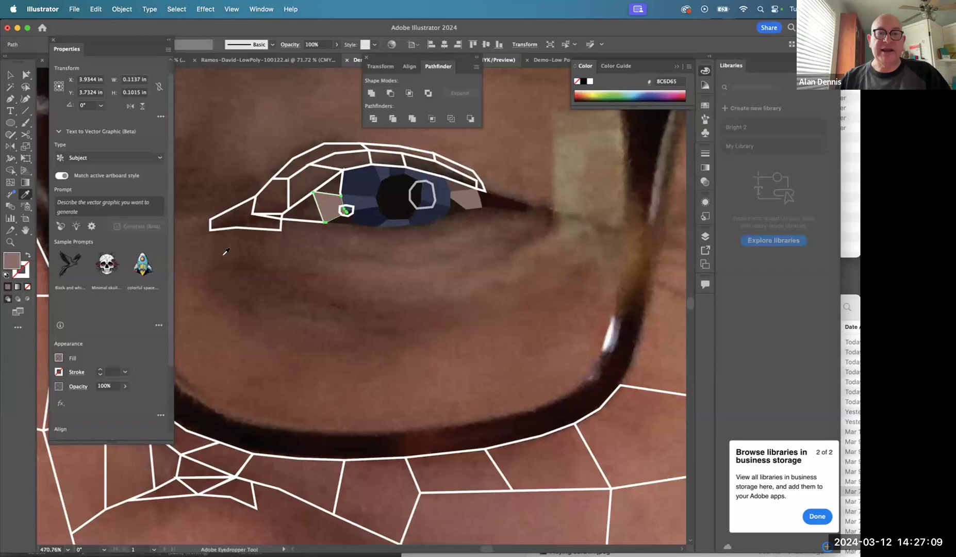
{"action": "double_click", "coordinate": [14, 263]}
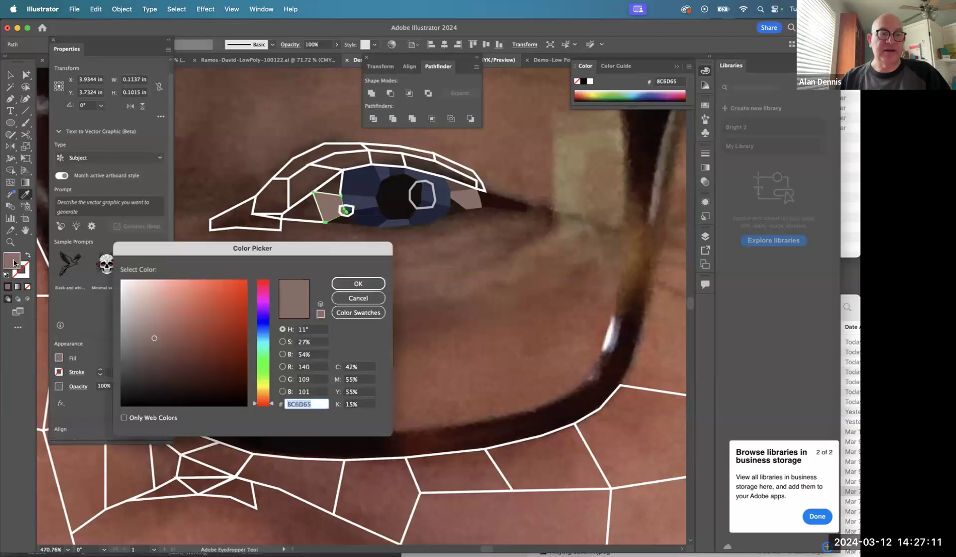
{"action": "left_click", "coordinate": [122, 283]}
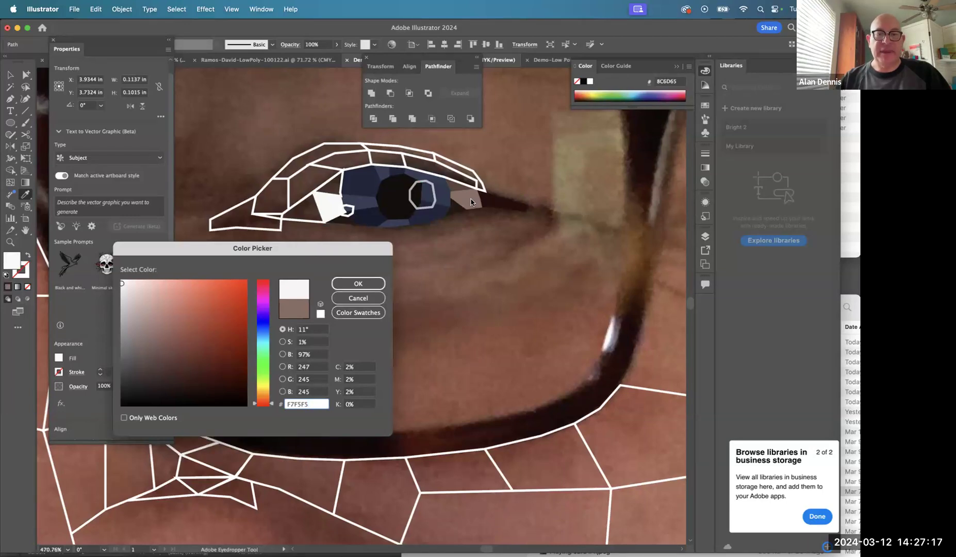
{"action": "left_click", "coordinate": [305, 309]}
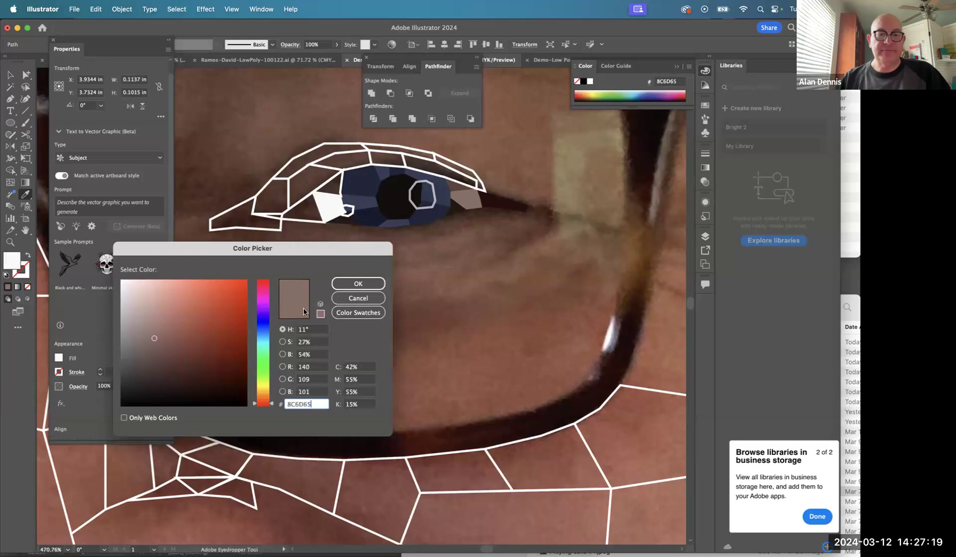
{"action": "left_click", "coordinate": [146, 324]}
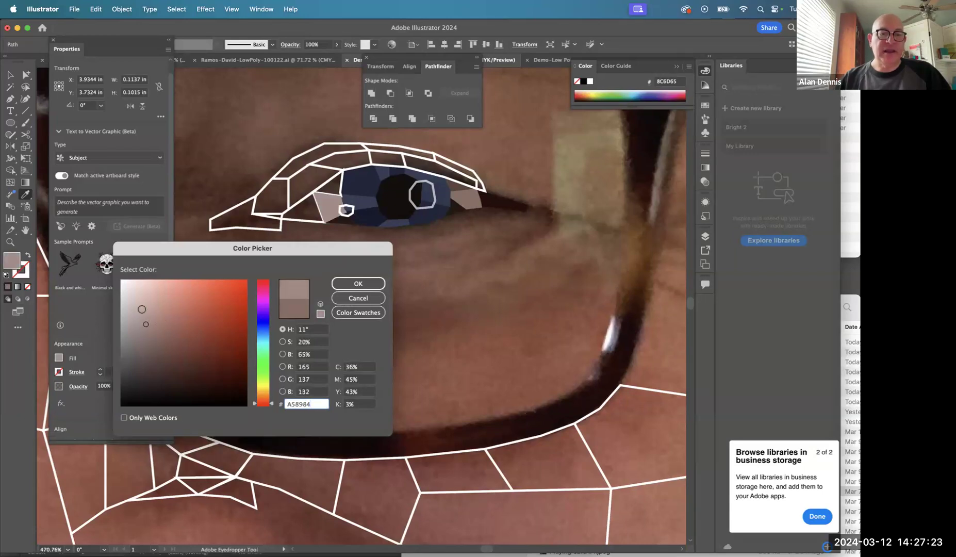
{"action": "left_click", "coordinate": [142, 311]}
{"action": "left_click", "coordinate": [364, 283]}
{"action": "left_click", "coordinate": [330, 189], "text": "super"}
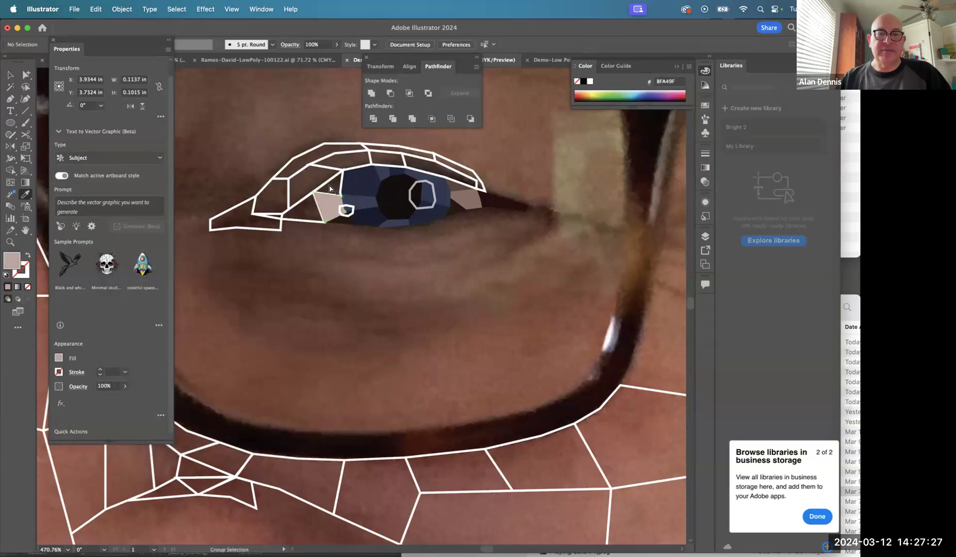
{"action": "left_click", "coordinate": [330, 179], "text": "super"}
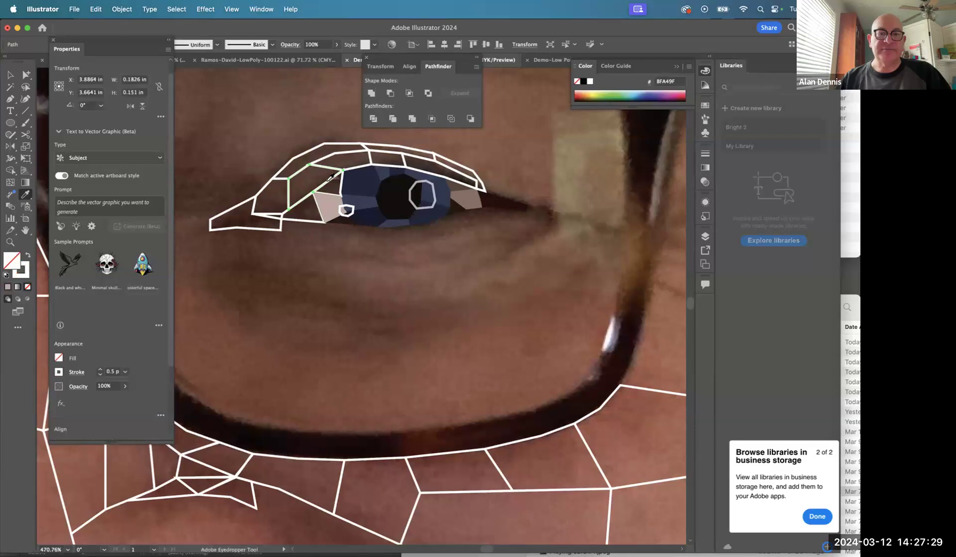
{"action": "left_click", "coordinate": [330, 196]}
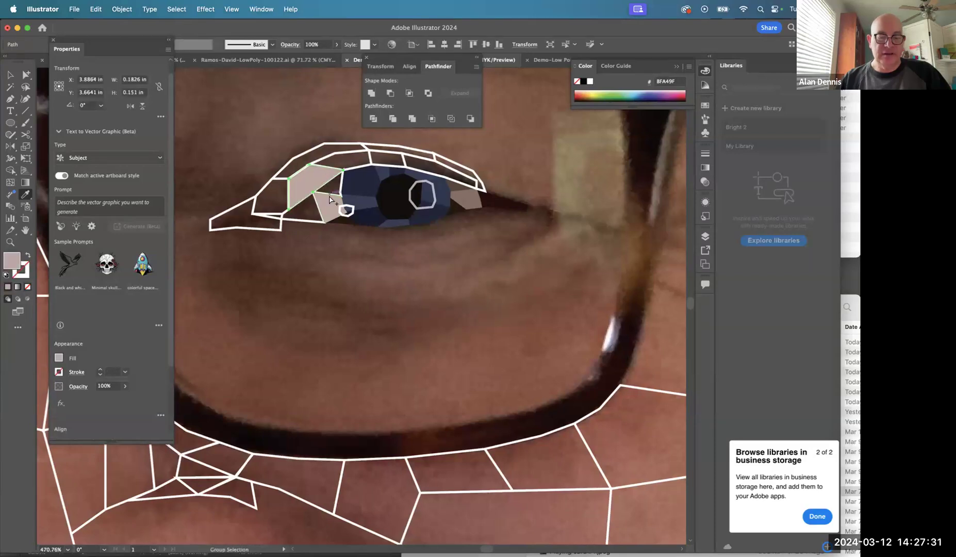
{"action": "key", "text": "super+z"}
Fill the upper eye-white triangle against the iris with the neighbouring eye-white color, darkened to A58B88.
{"action": "left_click", "coordinate": [340, 188], "text": "super"}
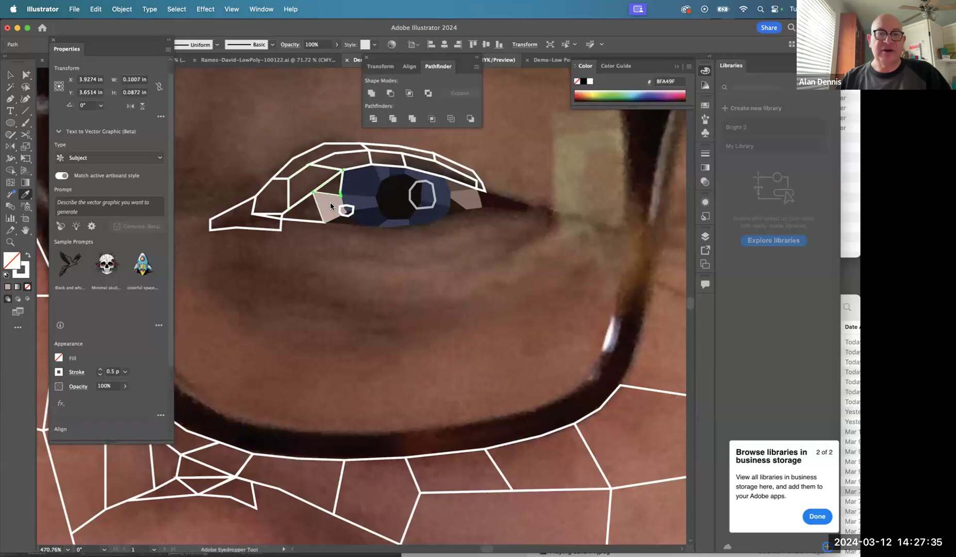
{"action": "left_click", "coordinate": [330, 202]}
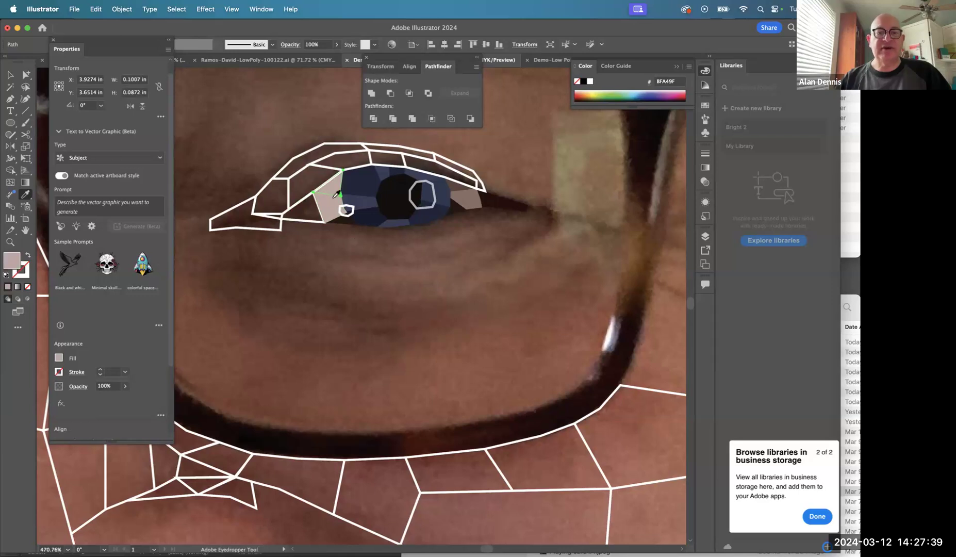
{"action": "double_click", "coordinate": [11, 262]}
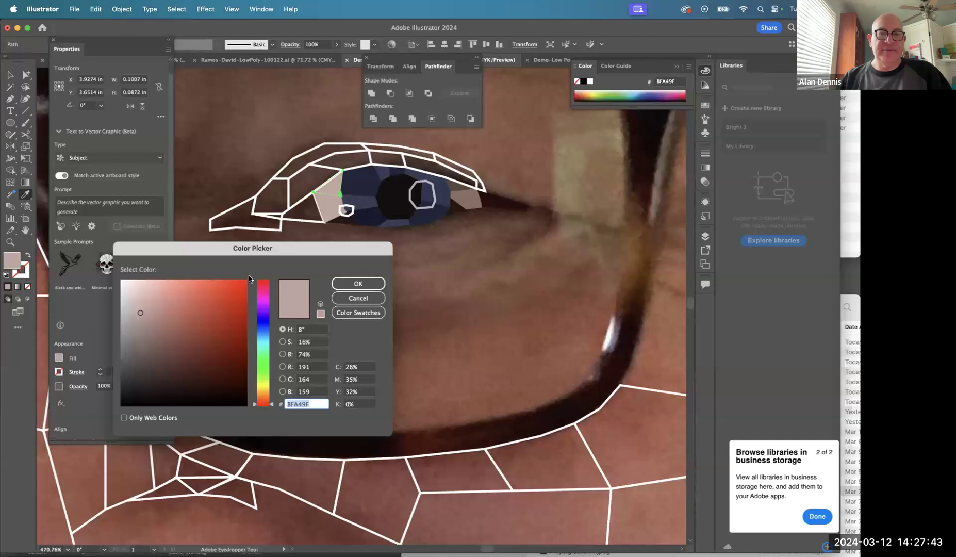
{"action": "left_click", "coordinate": [143, 323]}
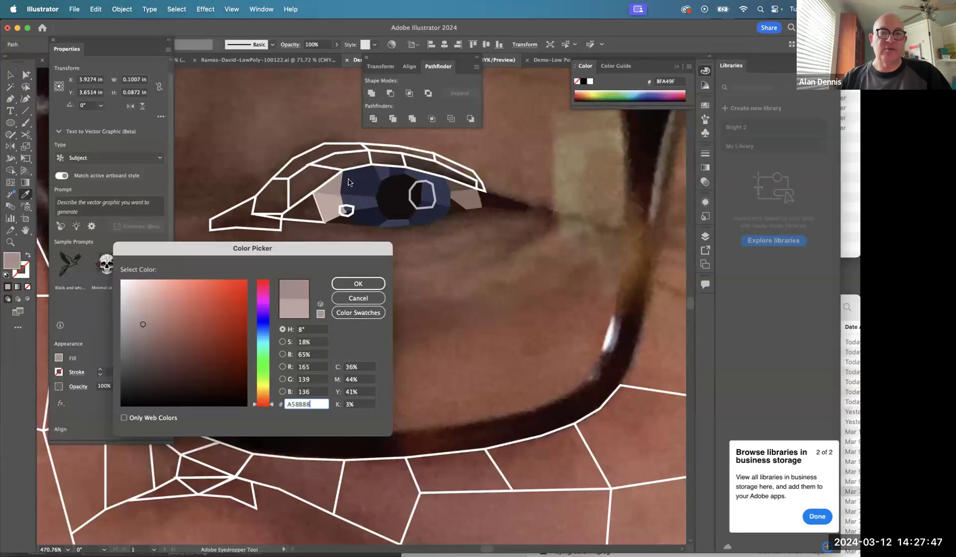
{"action": "left_click", "coordinate": [361, 283]}
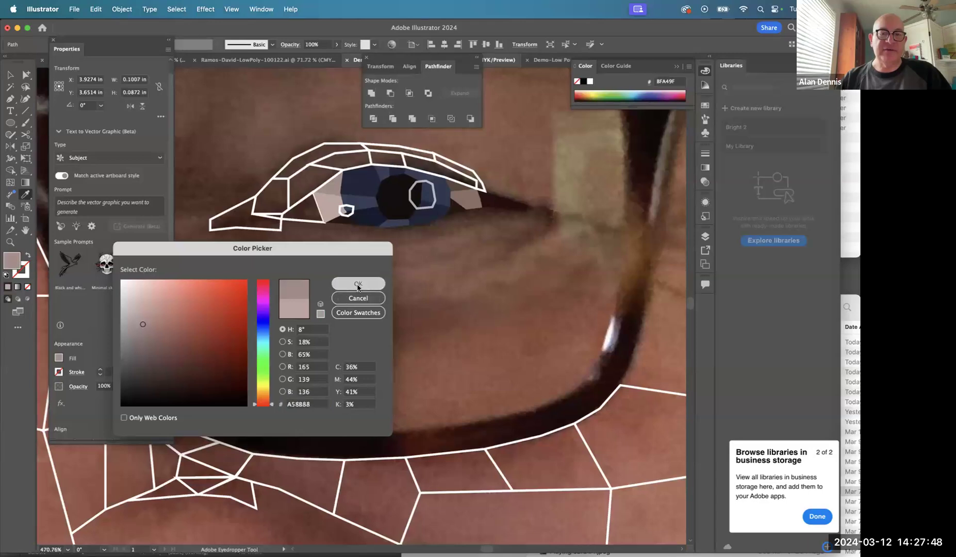
Fill the outer eye-white polygon with sampled A58B88 and recolor the lower triangle against the iris to the darker 8C7270.
{"action": "left_click", "coordinate": [311, 220], "text": "super"}
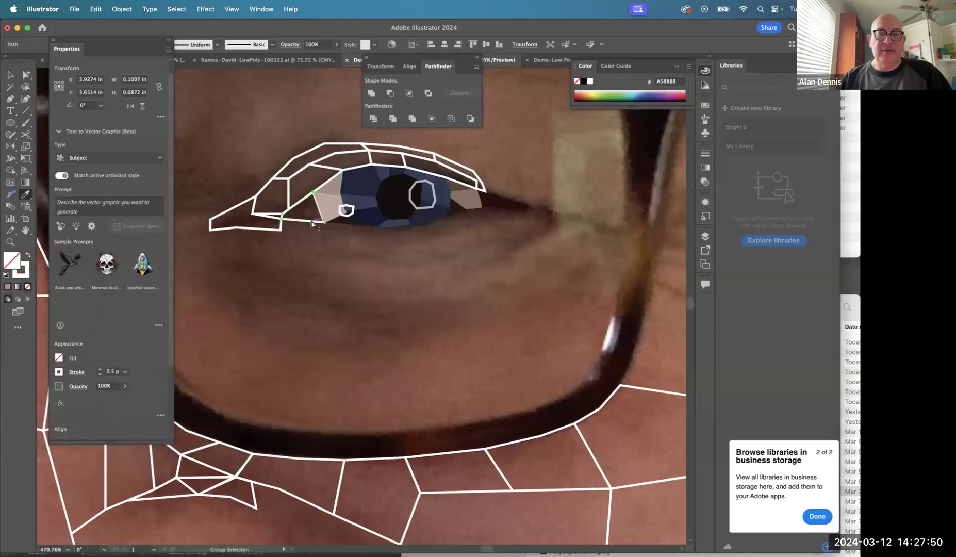
{"action": "left_click", "coordinate": [333, 188]}
{"action": "left_click", "coordinate": [344, 226], "text": "super"}
{"action": "left_click", "coordinate": [340, 185]}
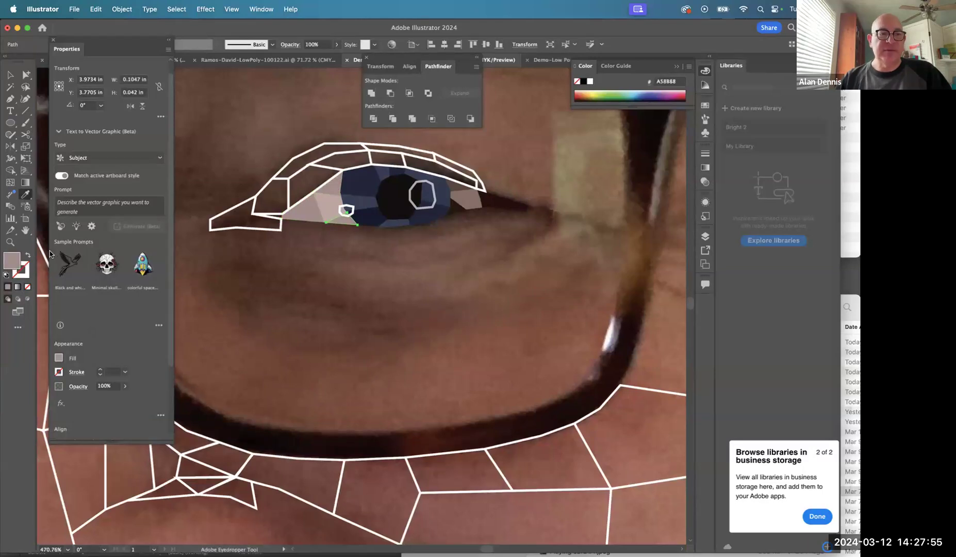
{"action": "double_click", "coordinate": [12, 261]}
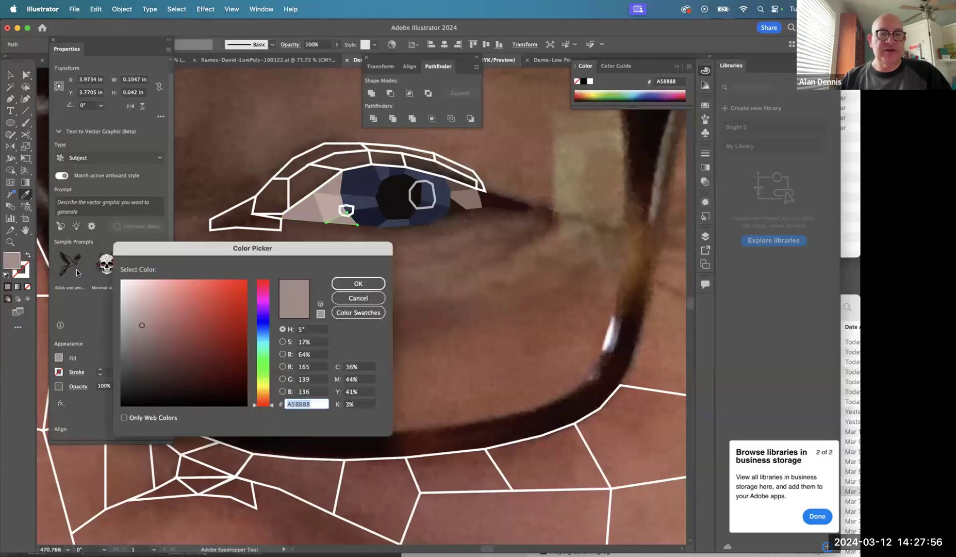
{"action": "left_click", "coordinate": [146, 337]}
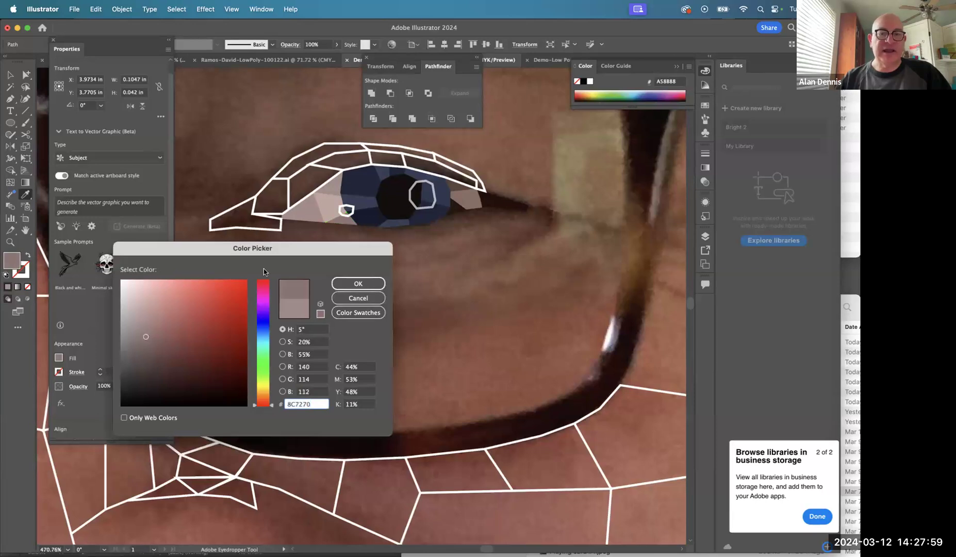
{"action": "left_click", "coordinate": [356, 282]}
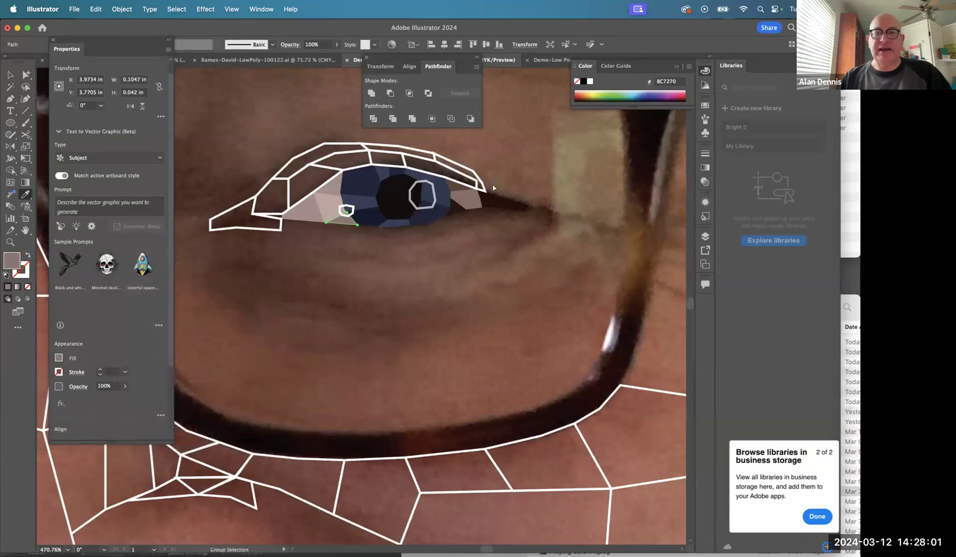
Fill the large outer upper-eyelid polygon with sampled 52352E and the eyelid polygon against the nose-side eye white with sampled 5F4139.
{"action": "left_click", "coordinate": [299, 179]}
{"action": "left_click", "coordinate": [316, 156]}
{"action": "left_click", "coordinate": [320, 166], "text": "super"}
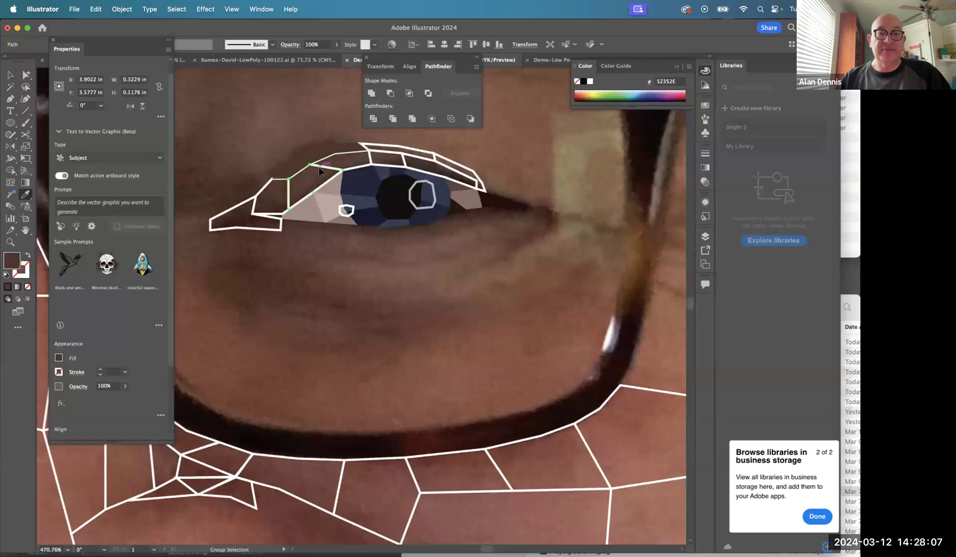
{"action": "left_click", "coordinate": [311, 182]}
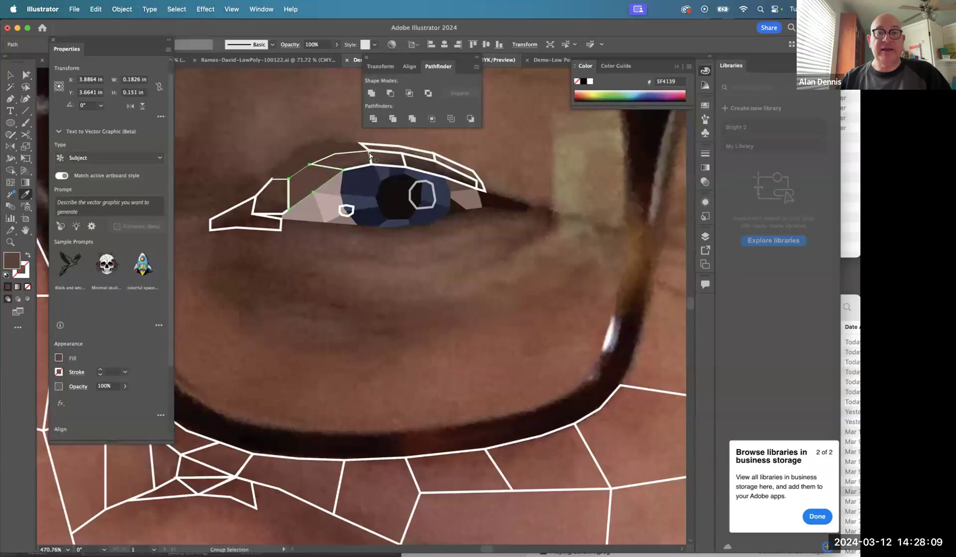
Fill the eyelid polygon just above the iris's nose-side edge with sampled 5D423C, adjusted to 5E433F.
{"action": "left_click", "coordinate": [351, 160], "text": "super"}
{"action": "left_click", "coordinate": [346, 161]}
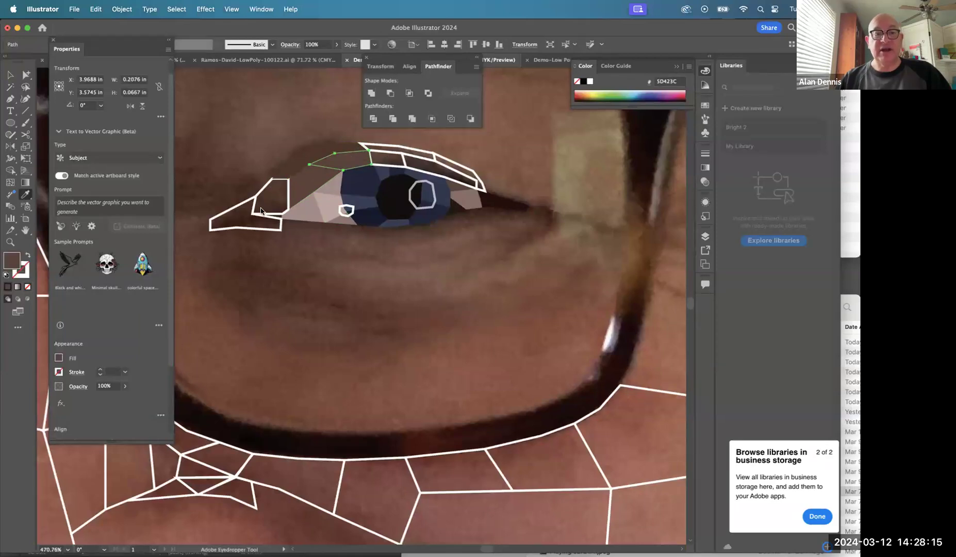
{"action": "double_click", "coordinate": [13, 261]}
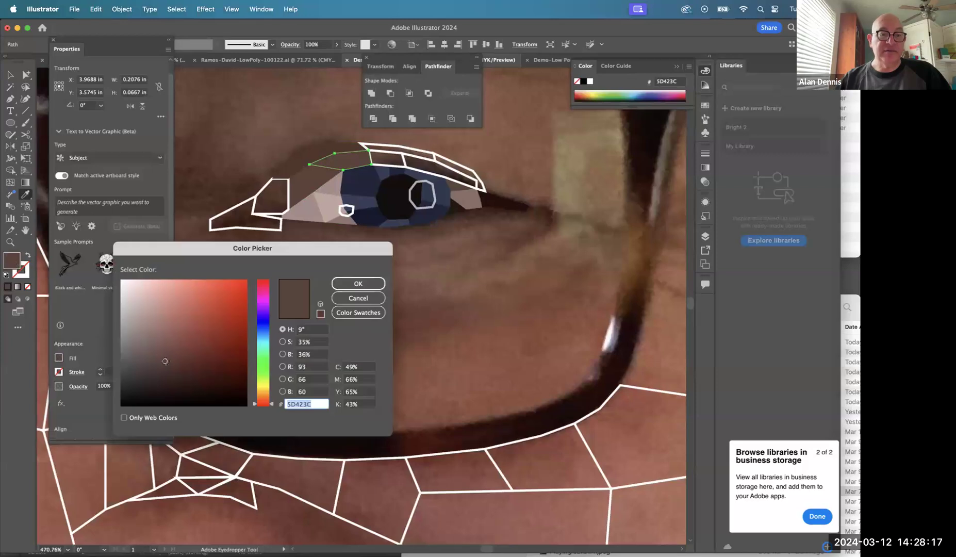
{"action": "left_click", "coordinate": [167, 369]}
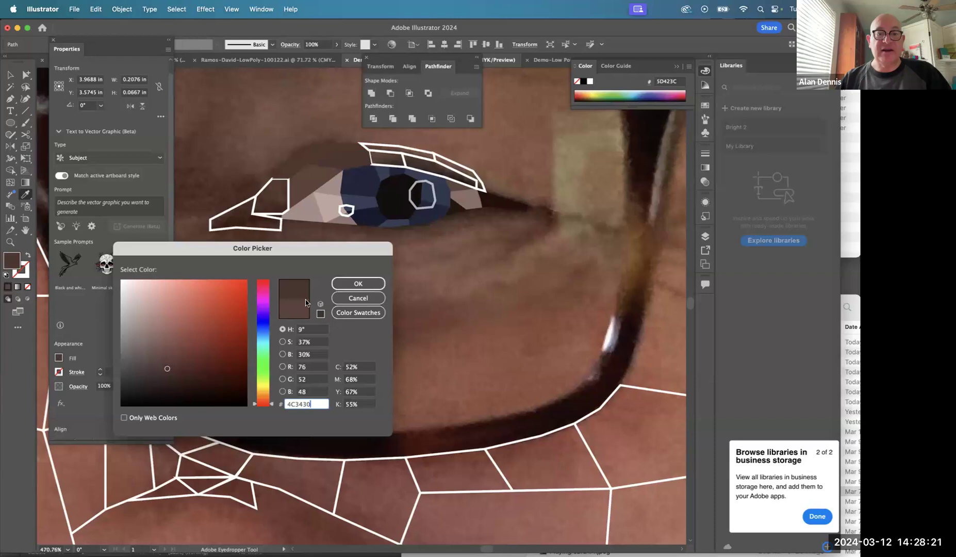
{"action": "left_click", "coordinate": [162, 358]}
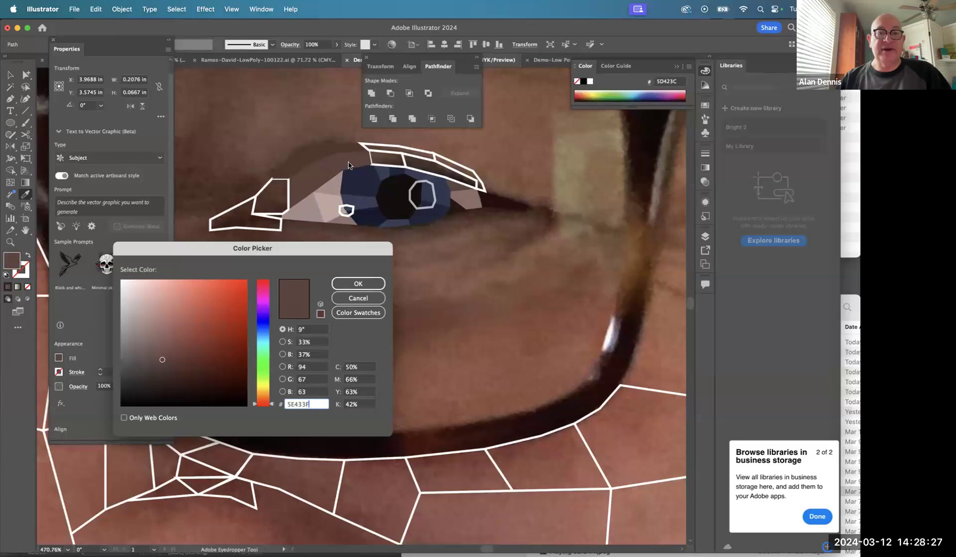
{"action": "left_click", "coordinate": [358, 284]}
Lighten the eyelid polygon against the nose-side eye white to 6D4E48.
{"action": "left_click", "coordinate": [321, 183], "text": "super"}
{"action": "left_click", "coordinate": [321, 182], "text": "super"}
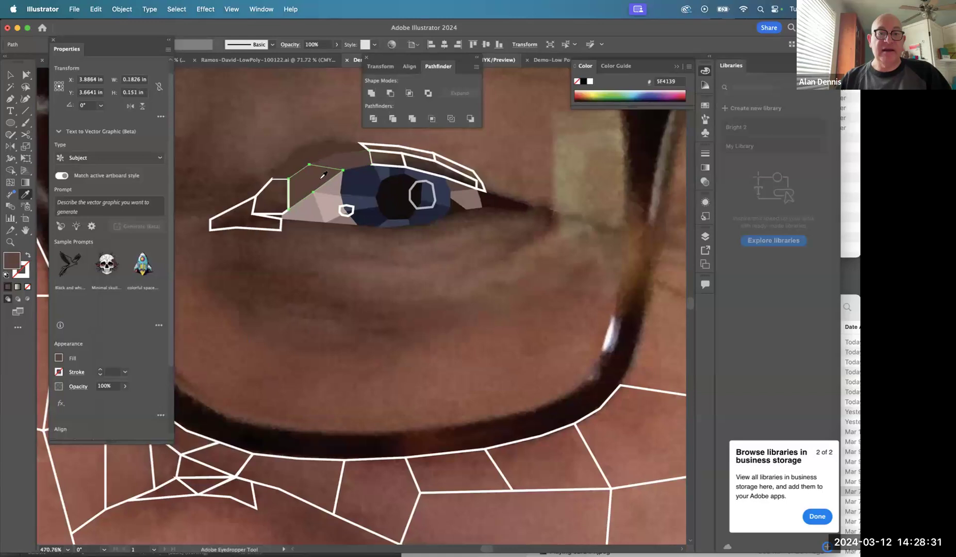
{"action": "double_click", "coordinate": [9, 264]}
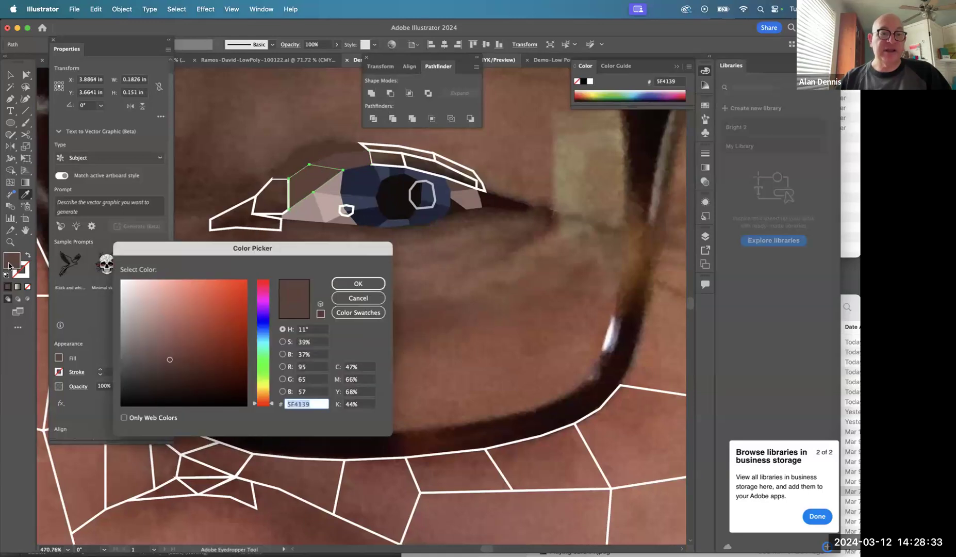
{"action": "left_click", "coordinate": [164, 353]}
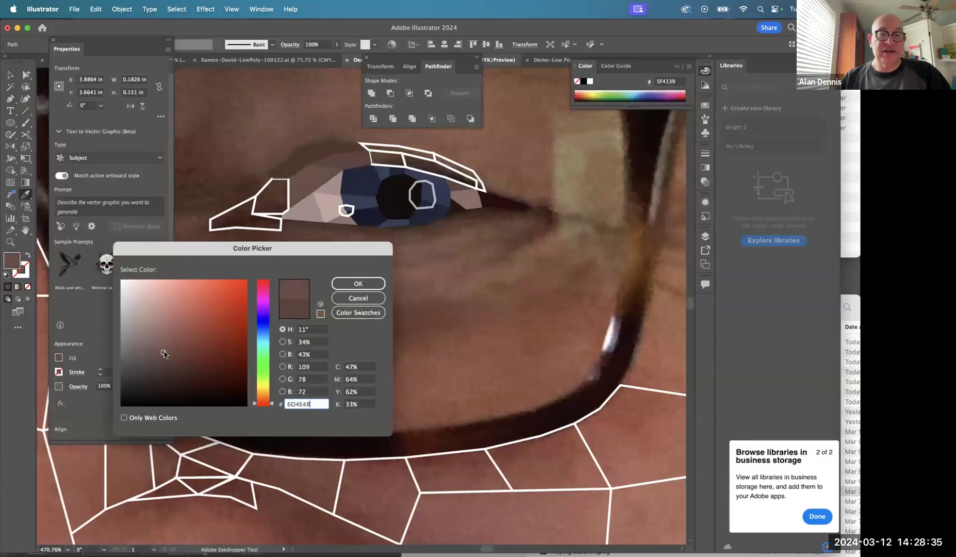
{"action": "left_click", "coordinate": [358, 283]}
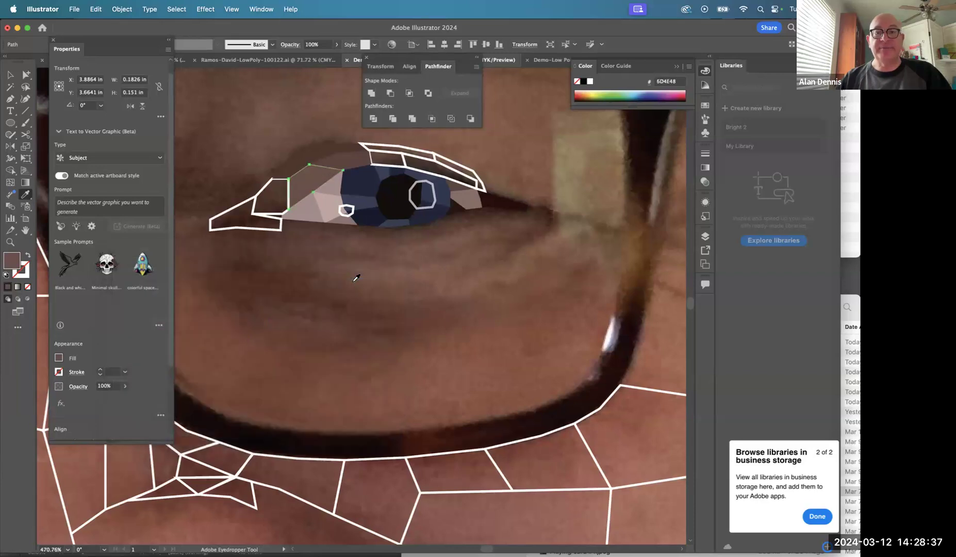
Fill the inner eyelid polygon above the pupil with sampled 553C35 and its neighbour toward the temple-side corner with 3C2F29.
{"action": "left_click", "coordinate": [385, 164], "text": "super"}
{"action": "left_click", "coordinate": [391, 159]}
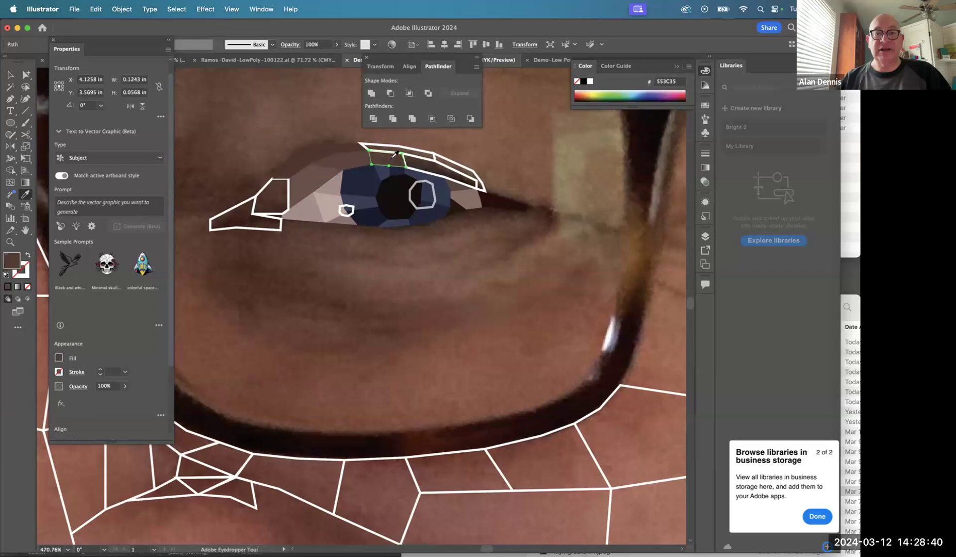
{"action": "left_click", "coordinate": [423, 172], "text": "super"}
{"action": "left_click", "coordinate": [432, 163]}
Fill the thin upper-lid strip above the pupil with 52352E darkened to 38211C, and the strip toward the temple with sampled 52352E.
{"action": "left_click", "coordinate": [386, 147], "text": "super"}
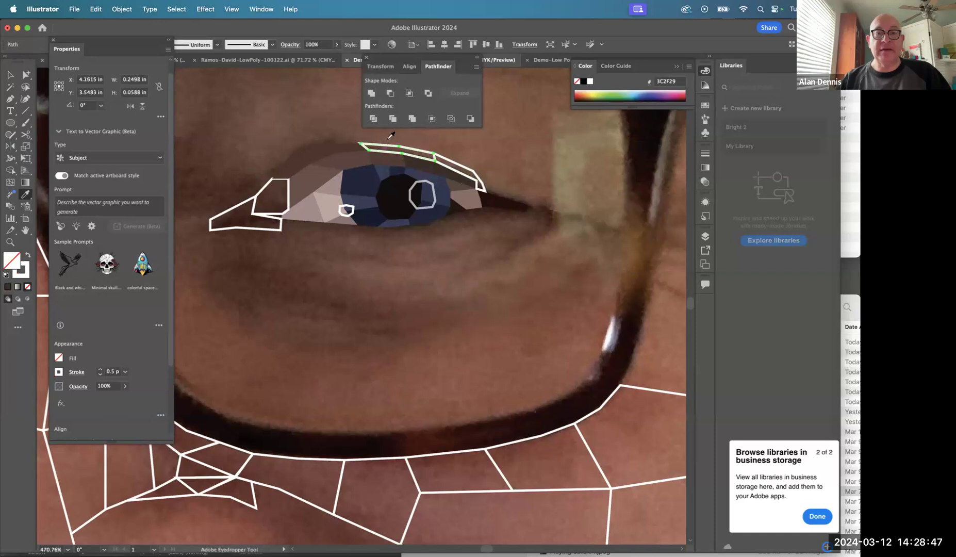
{"action": "left_click", "coordinate": [447, 145]}
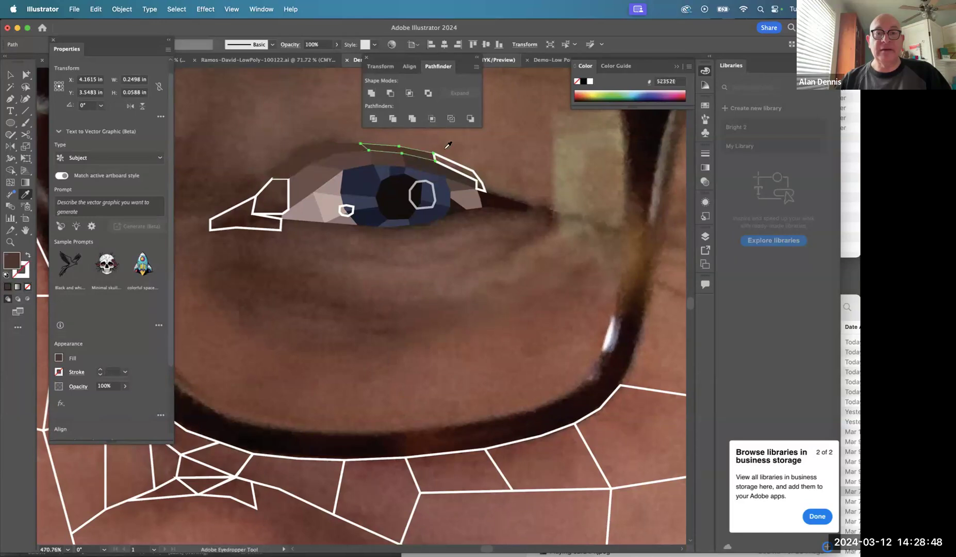
{"action": "double_click", "coordinate": [12, 260]}
{"action": "left_click", "coordinate": [184, 379]}
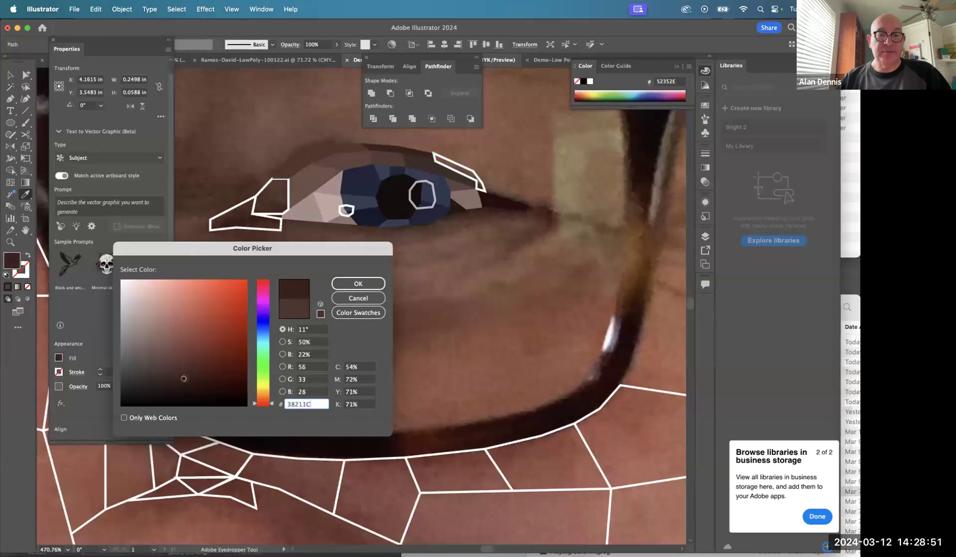
{"action": "left_click", "coordinate": [357, 283]}
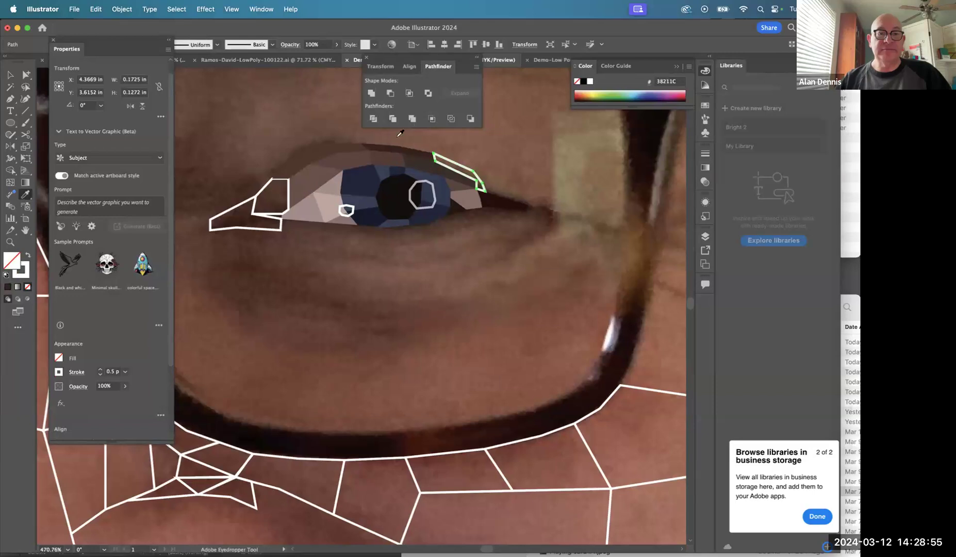
{"action": "left_click", "coordinate": [338, 151]}
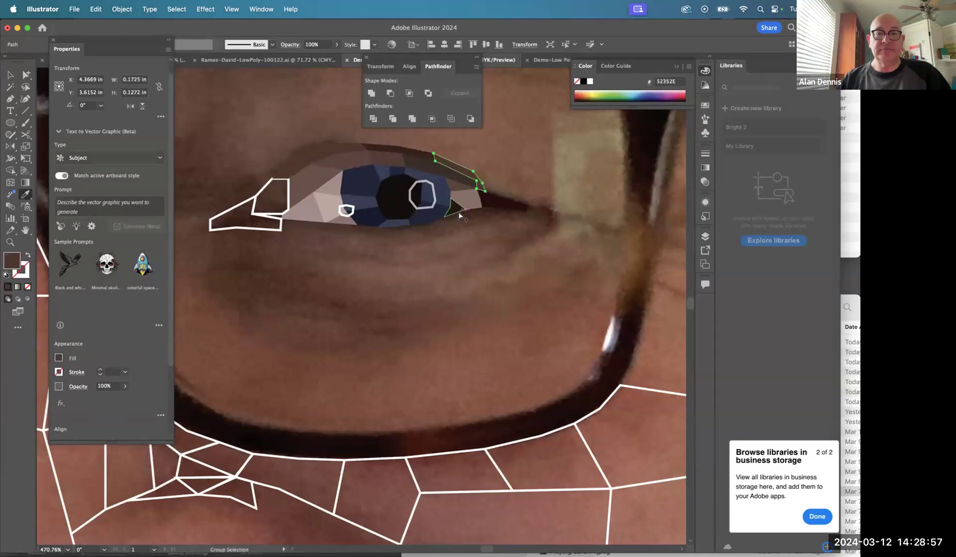
Fill the eyelid polygon near the nose-side corner with sampled 53342E and the arrow-shaped corner polygon with sampled 44251C.
{"action": "left_click", "coordinate": [276, 182], "text": "super"}
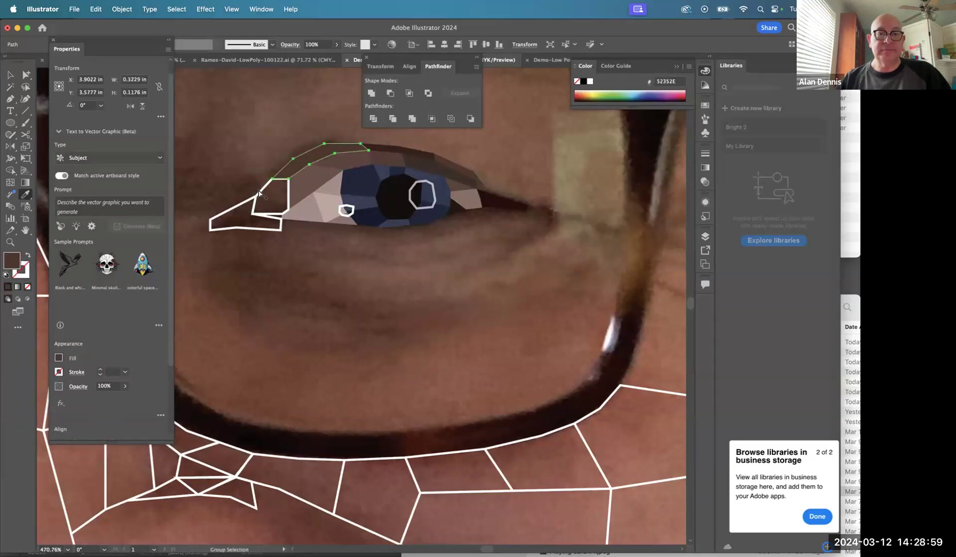
{"action": "left_click", "coordinate": [262, 190], "text": "super"}
{"action": "left_click", "coordinate": [280, 198]}
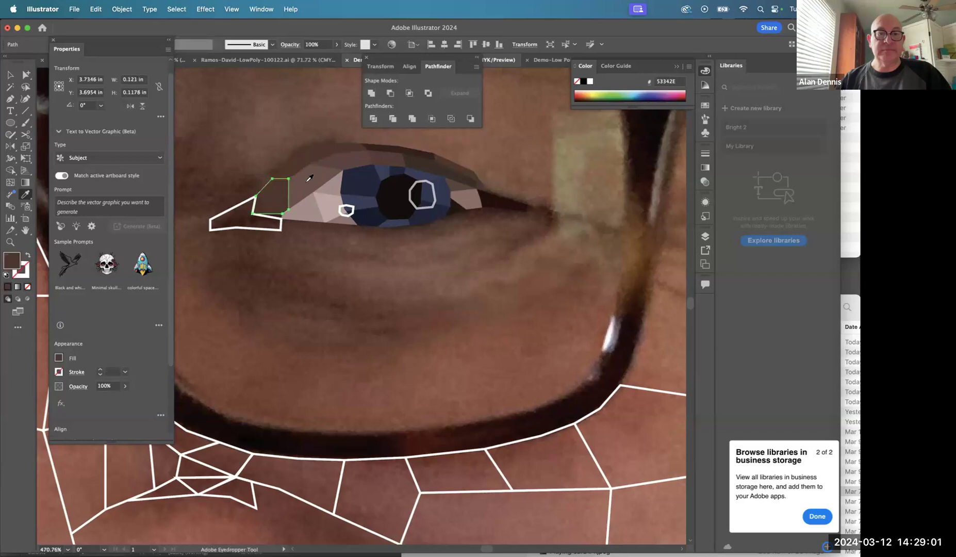
{"action": "left_click", "coordinate": [225, 220], "text": "super"}
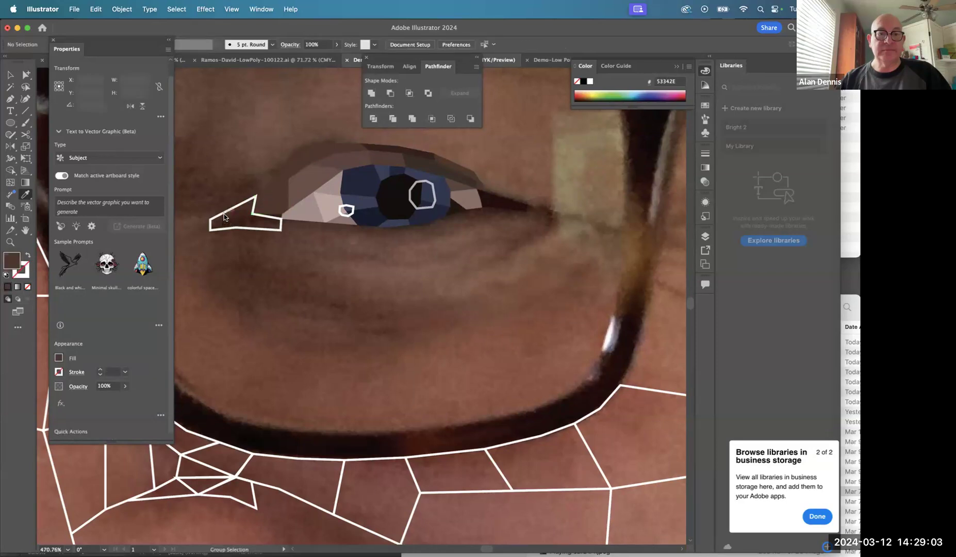
{"action": "left_click", "coordinate": [240, 213]}
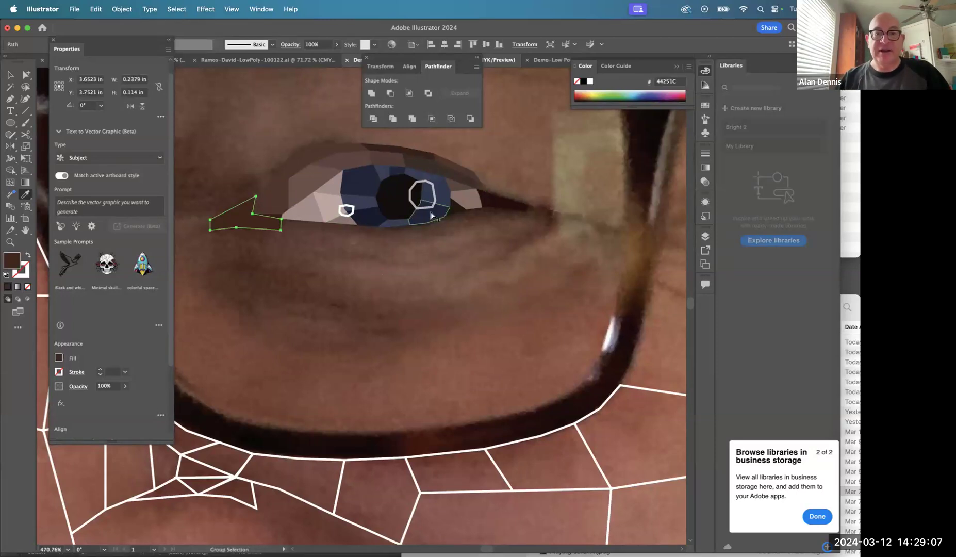
Swap the pupil highlight's white stroke to its fill and lower the shape's opacity to 54%.
{"action": "left_click", "coordinate": [413, 201], "text": "super"}
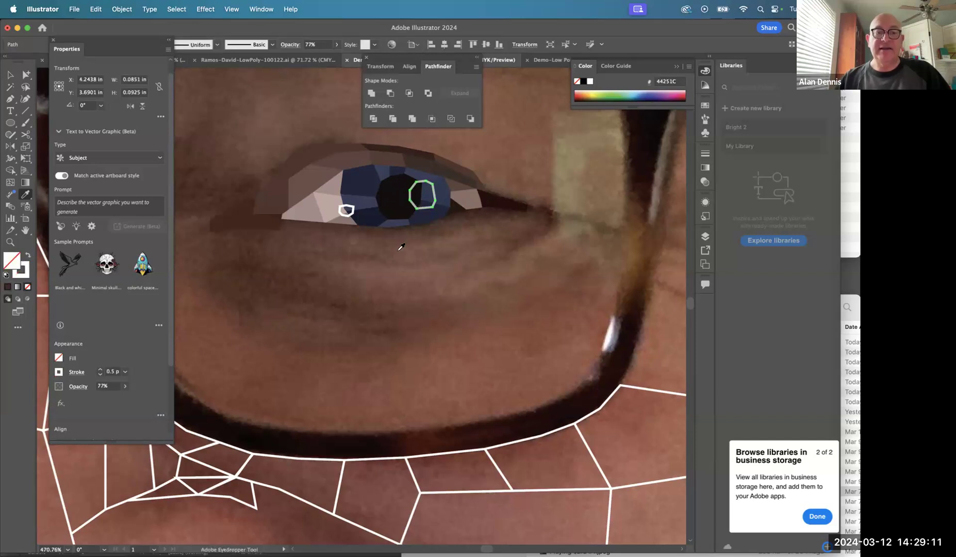
{"action": "left_click", "coordinate": [29, 254]}
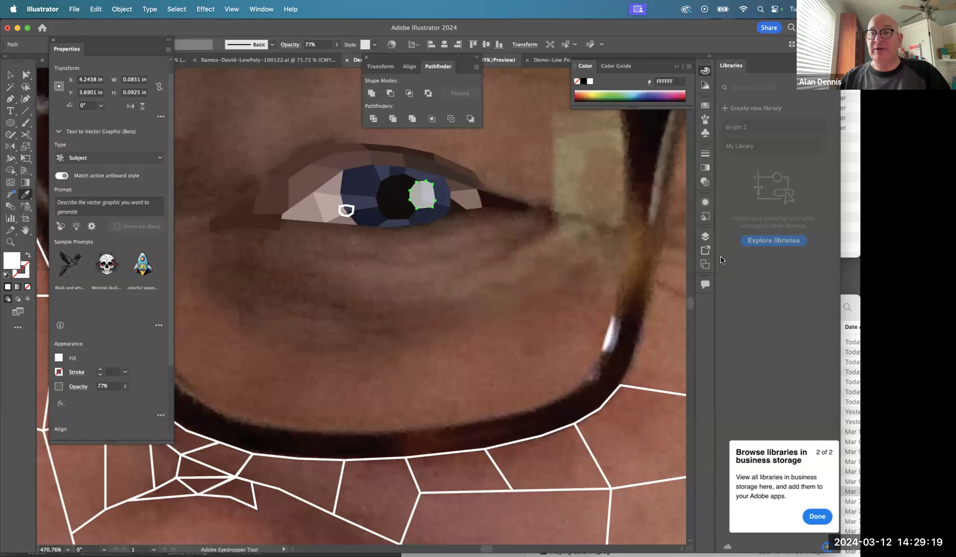
{"action": "left_click", "coordinate": [705, 181]}
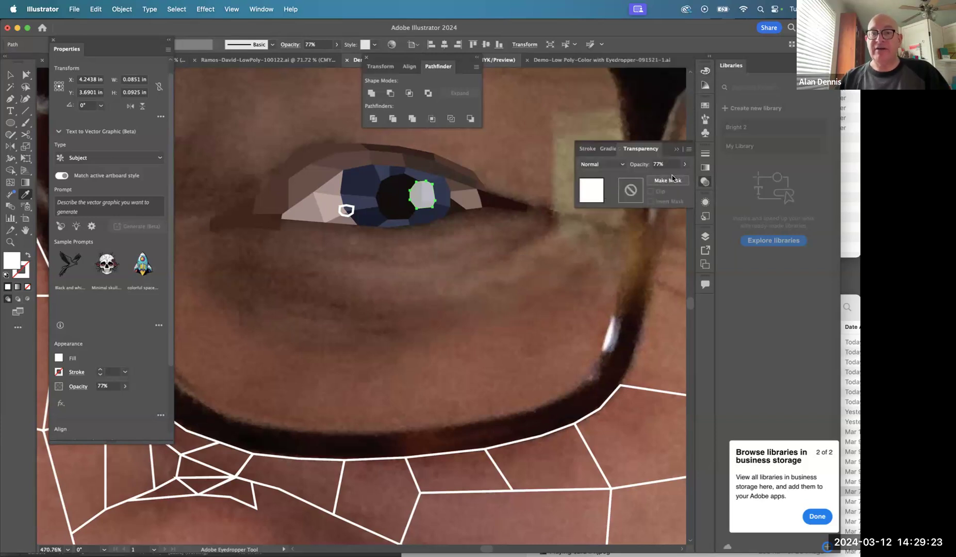
{"action": "left_click", "coordinate": [685, 165]}
{"action": "left_click_drag", "start_coordinate": [675, 176], "coordinate": [664, 177]}
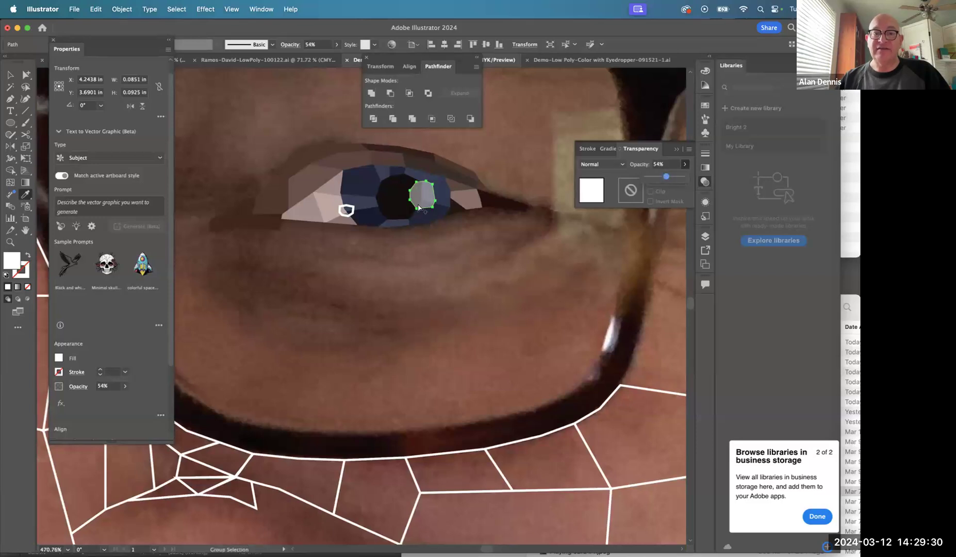
Swap the white stroke of the small highlight at the iris's nose-side edge to its fill, and deselect the shape.
{"action": "left_click", "coordinate": [348, 211], "text": "super"}
{"action": "left_click", "coordinate": [27, 256]}
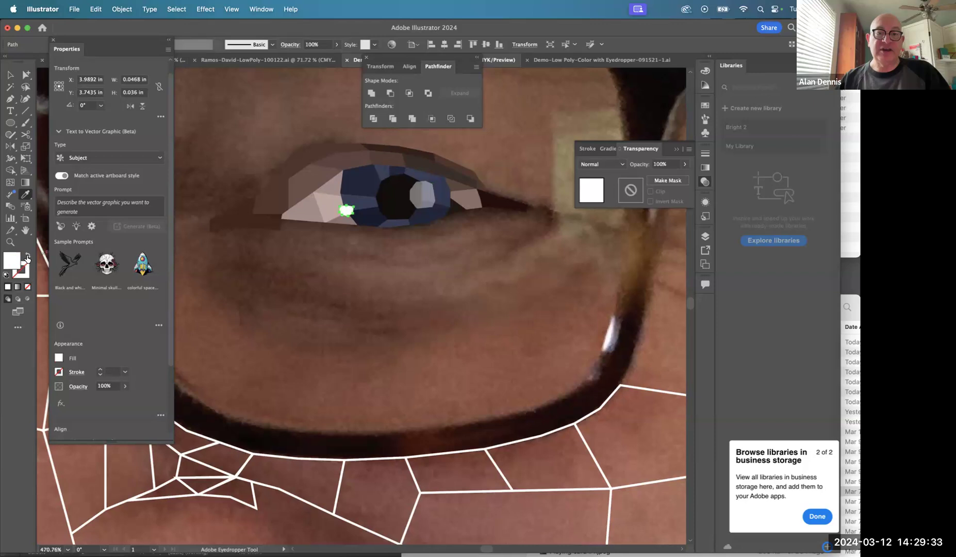
{"action": "left_click", "coordinate": [372, 308], "text": "super"}
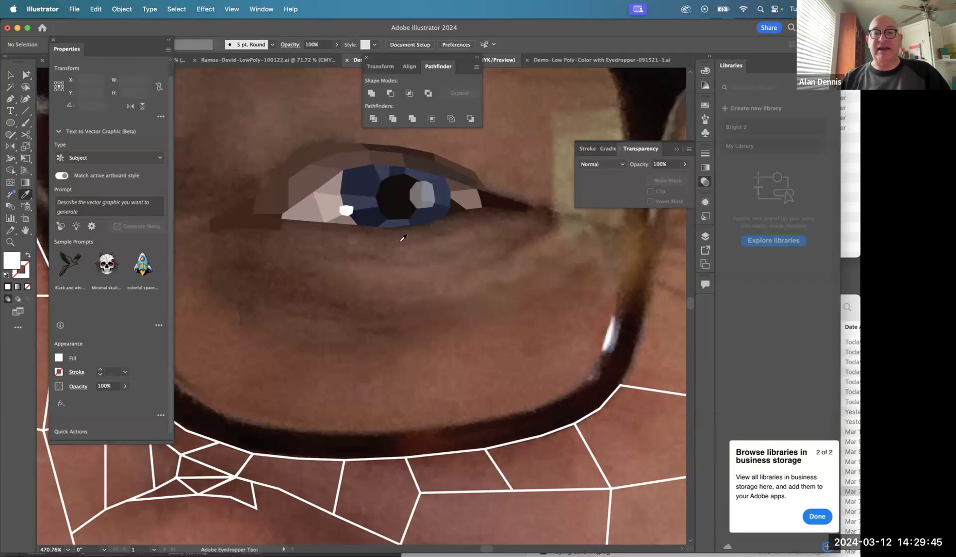
Hide and reshow the Polygons layer to compare the colored eye with the original photo.
{"action": "left_click", "coordinate": [704, 237]}
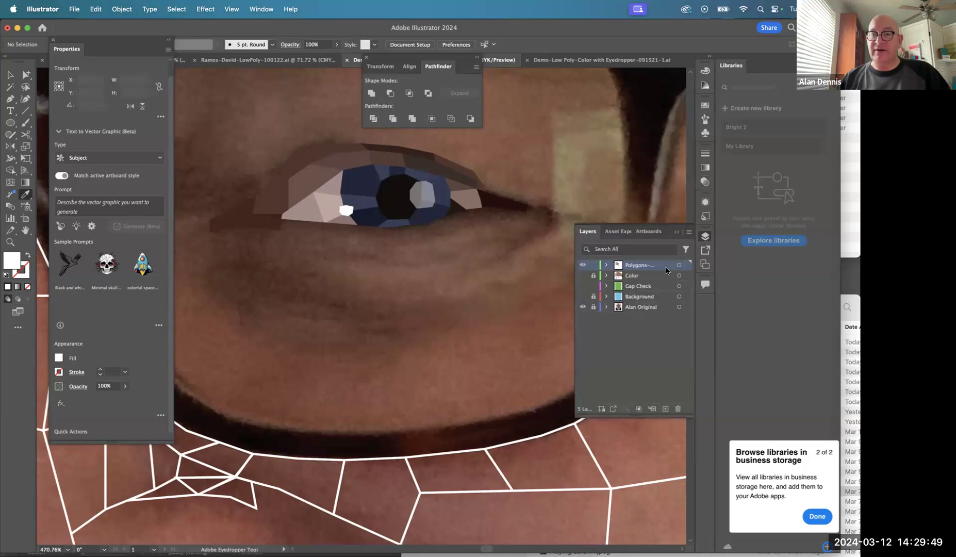
{"action": "left_click", "coordinate": [583, 265]}
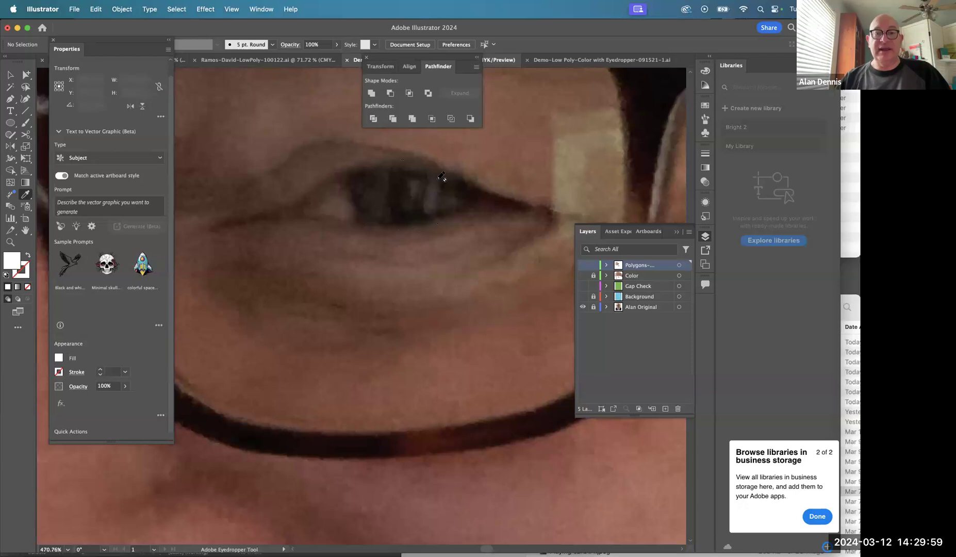
{"action": "left_click", "coordinate": [583, 265]}
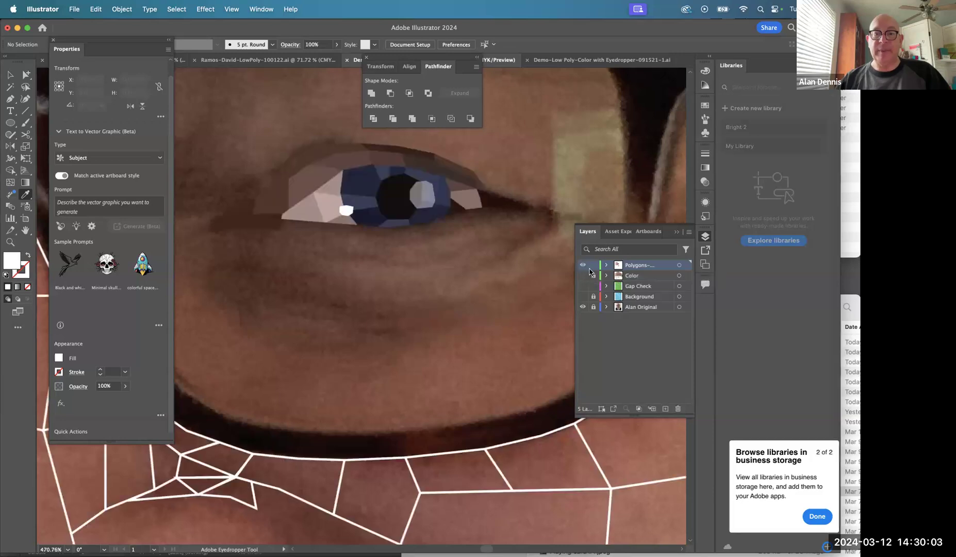
Examine the colored eye in the context of the whole portrait.
{"action": "left_click", "coordinate": [407, 258], "text": "alt+super"}
{"action": "left_click", "coordinate": [407, 258], "text": "alt+super"}
{"action": "left_click", "coordinate": [407, 259], "text": "alt+super"}
{"action": "left_click", "coordinate": [407, 258], "text": "alt+super"}
{"action": "left_click", "coordinate": [407, 258], "text": "alt+super"}
{"action": "left_click_drag", "start_coordinate": [408, 259], "coordinate": [533, 140]}
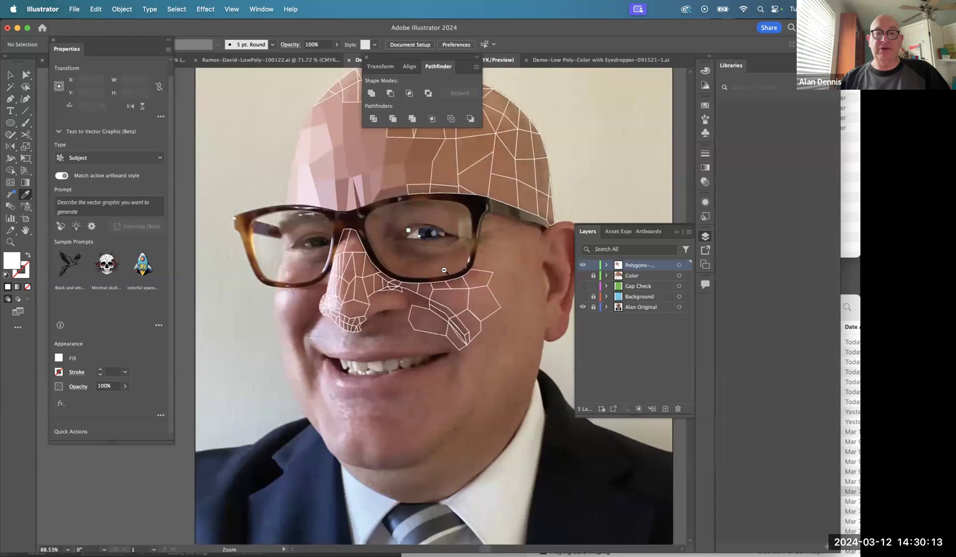
{"action": "left_click", "coordinate": [423, 248]}
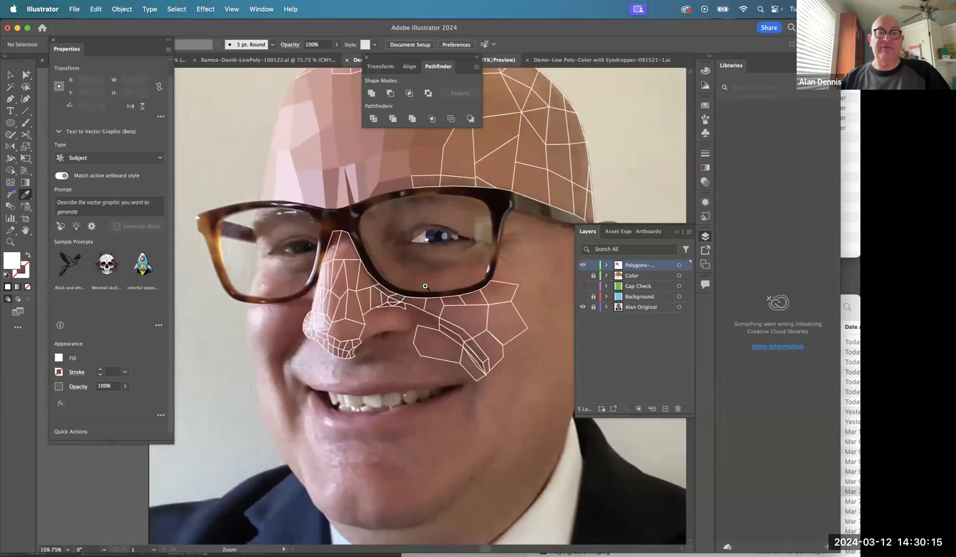
{"action": "left_click_drag", "start_coordinate": [446, 316], "coordinate": [430, 297]}
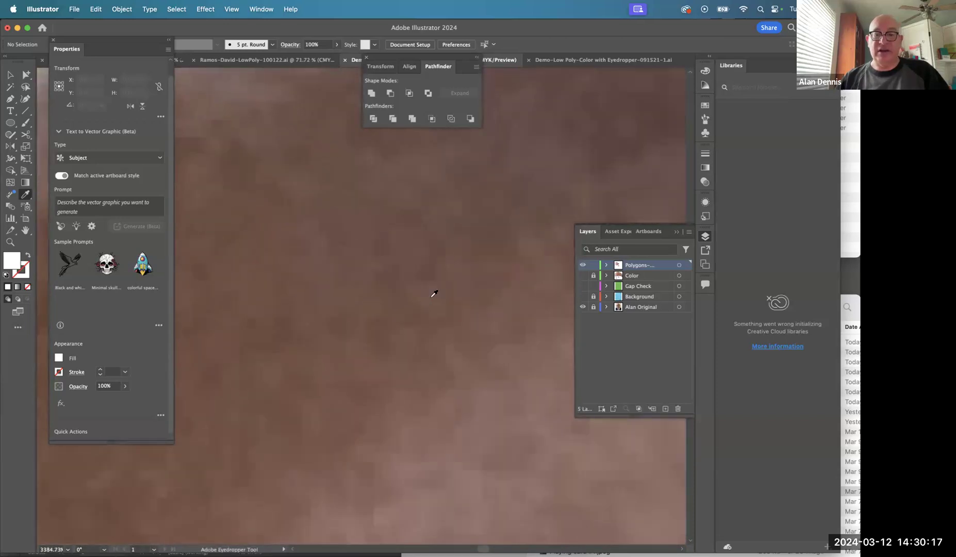
{"action": "key", "text": "super+0"}
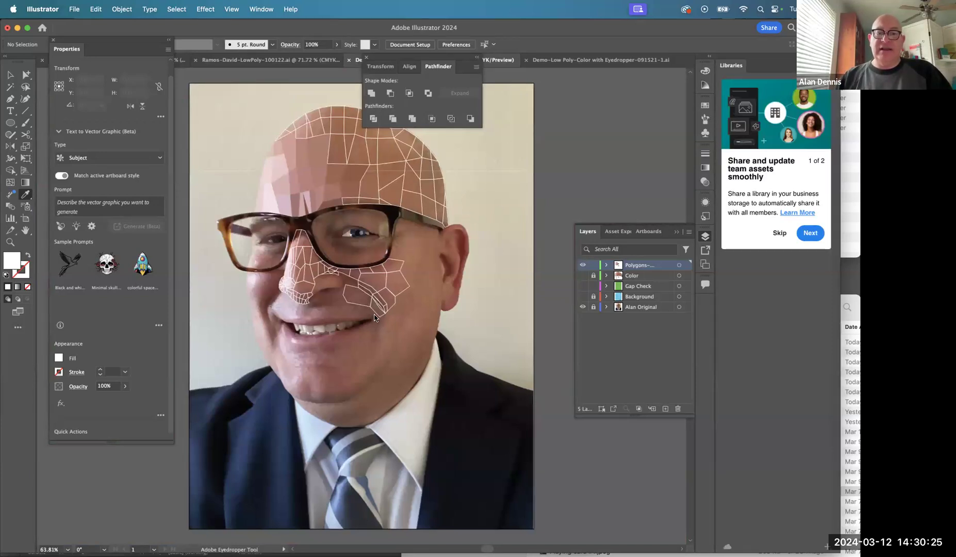
Examine the filled forehead polygons above the glasses bridge up close.
{"action": "key", "text": "super+space"}
{"action": "left_click_drag", "start_coordinate": [282, 132], "coordinate": [434, 273]}
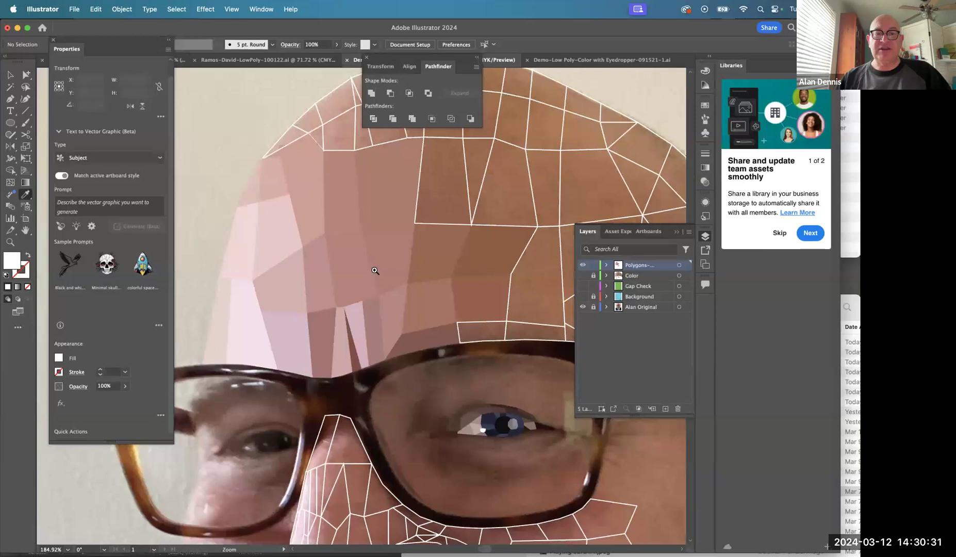
{"action": "left_click_drag", "start_coordinate": [438, 270], "coordinate": [480, 296]}
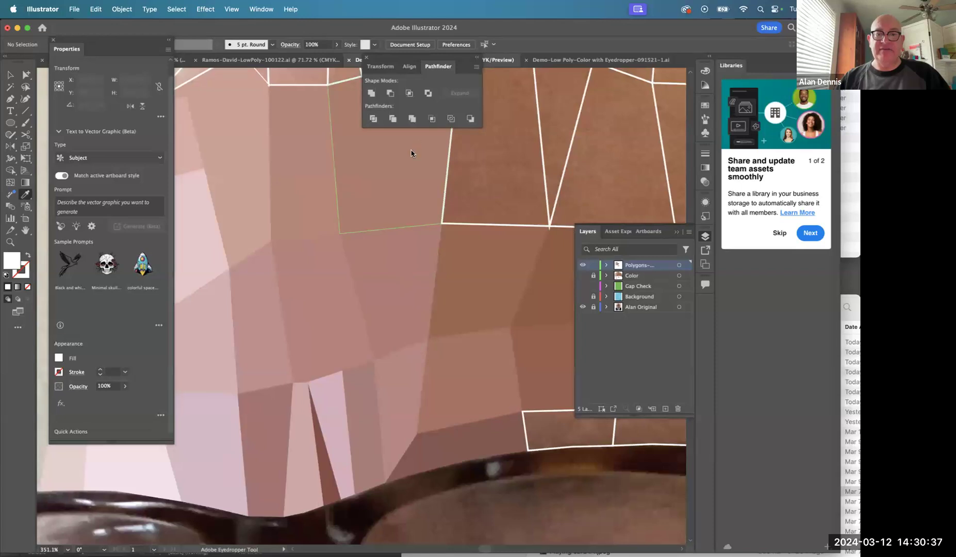
Make the fill of the large forehead polygon bordering the unfilled white-outlined ones slightly more saturated, and deselect it.
{"action": "key", "text": "space"}
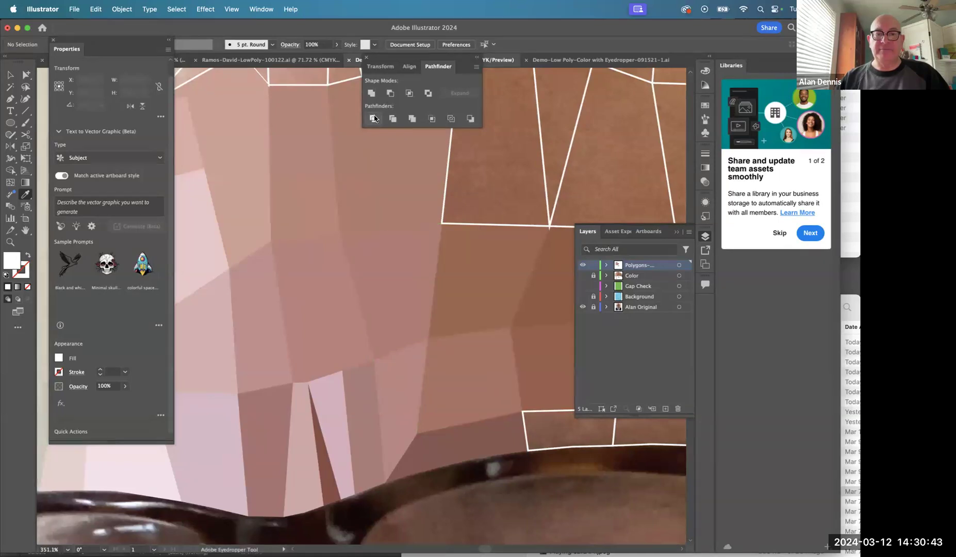
{"action": "left_click", "coordinate": [387, 191]}
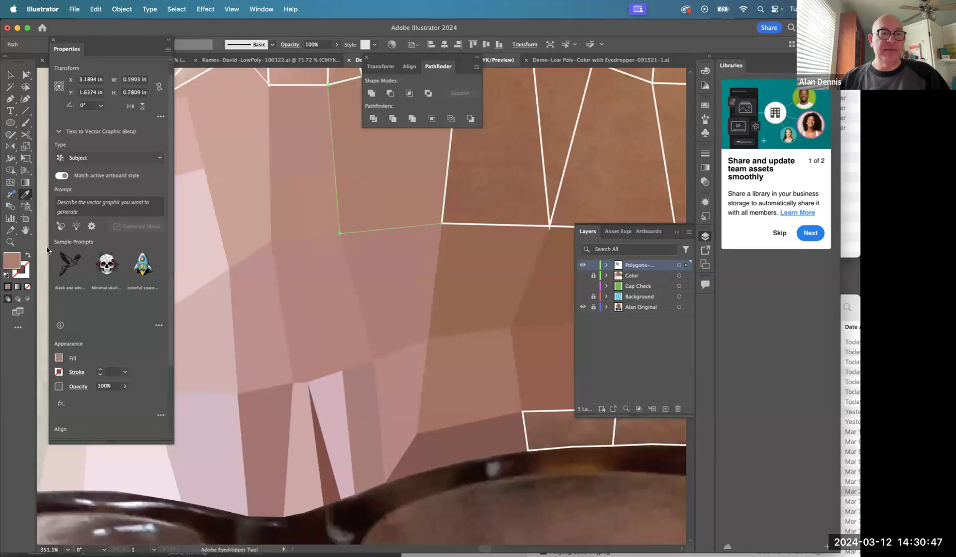
{"action": "double_click", "coordinate": [13, 265]}
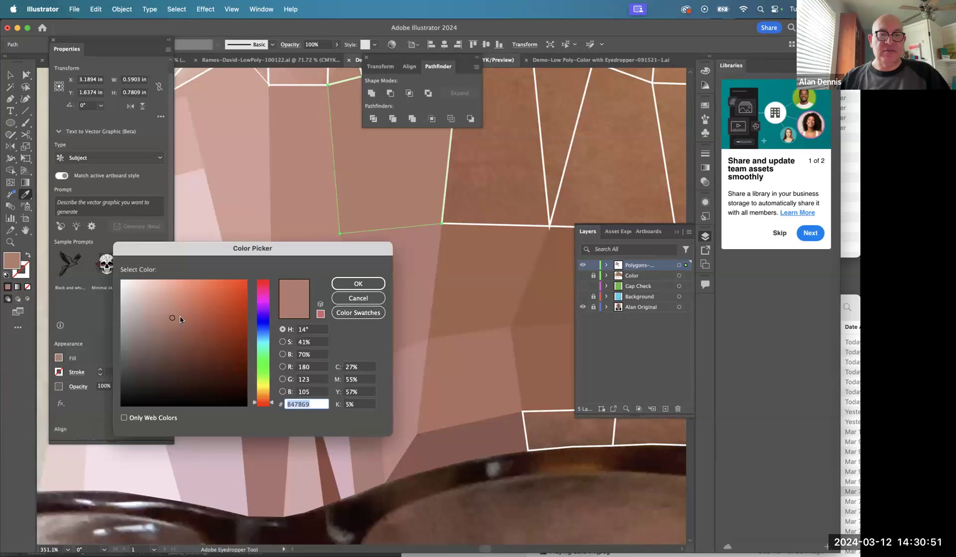
{"action": "left_click", "coordinate": [179, 317]}
{"action": "left_click", "coordinate": [359, 282]}
{"action": "key", "text": "super+shift+a"}
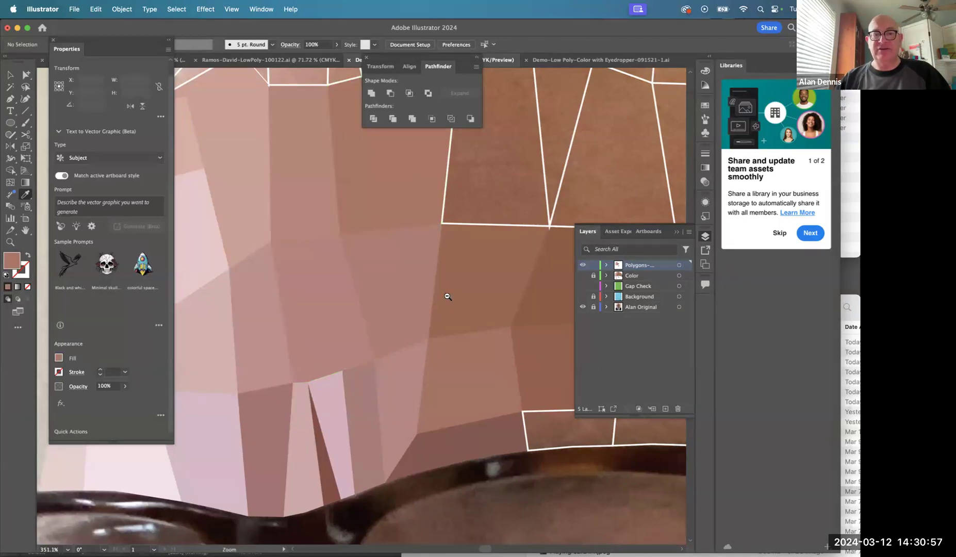
Examine the forehead coloring across the portrait and the pale polygons above the far lens up close.
{"action": "left_click", "coordinate": [446, 295], "text": "alt+super"}
{"action": "left_click", "coordinate": [455, 248], "text": "alt+super"}
{"action": "left_click", "coordinate": [450, 252], "text": "alt+super"}
{"action": "left_click_drag", "start_coordinate": [379, 311], "coordinate": [503, 170]}
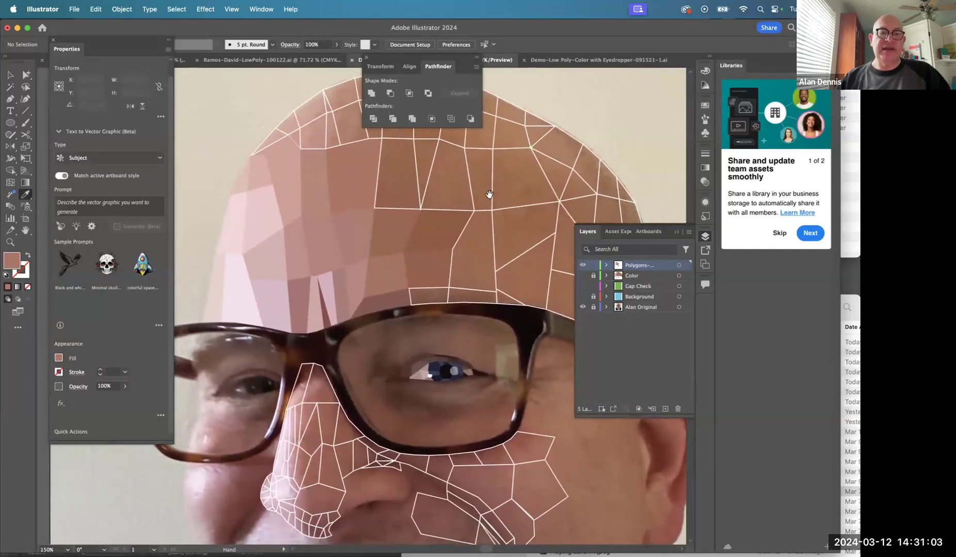
{"action": "left_click_drag", "start_coordinate": [316, 271], "coordinate": [346, 223]}
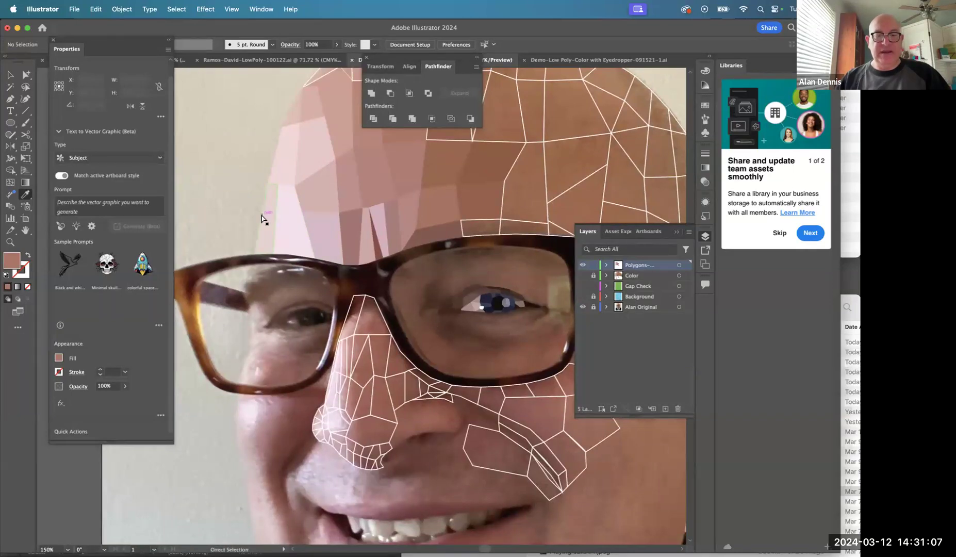
{"action": "key", "text": "super+space"}
{"action": "left_click_drag", "start_coordinate": [254, 209], "coordinate": [384, 264]}
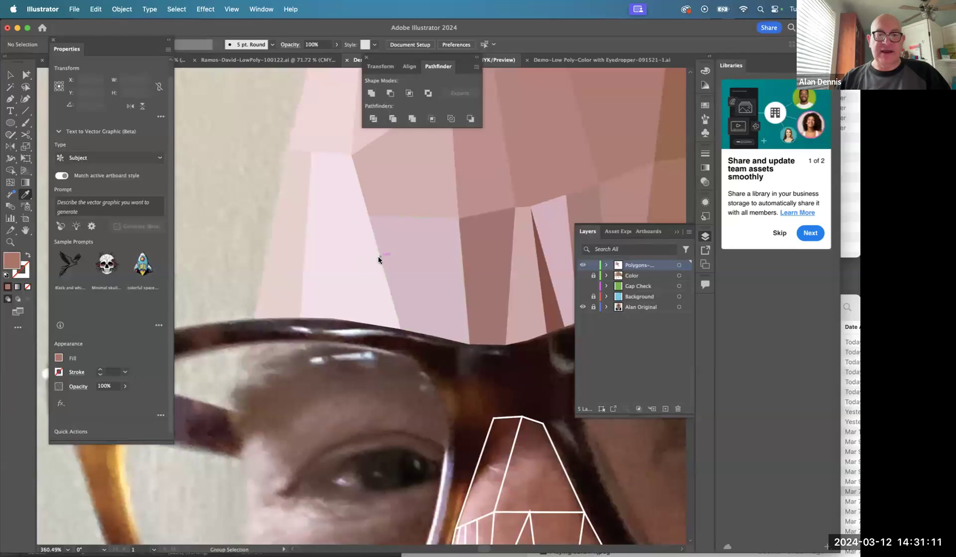
{"action": "left_click", "coordinate": [373, 252], "text": "super"}
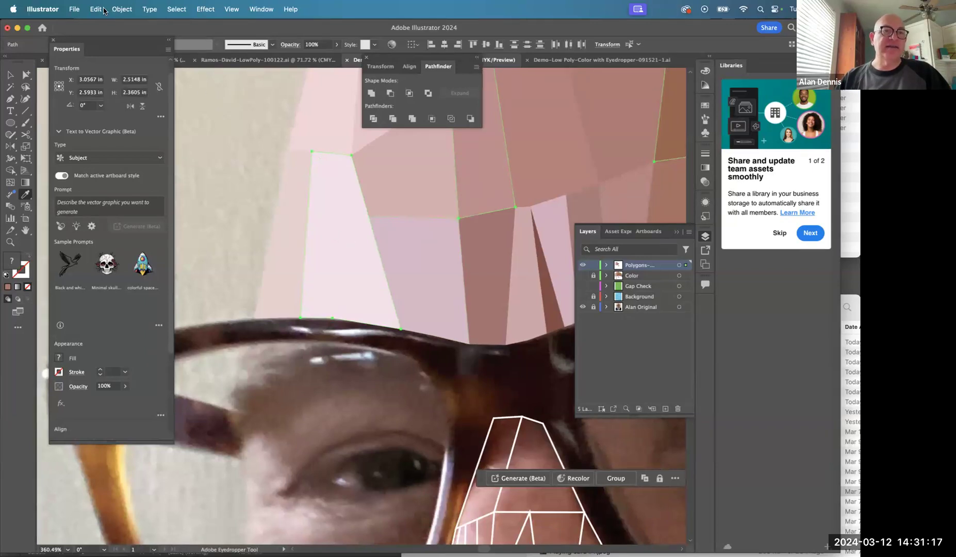
{"action": "left_click", "coordinate": [120, 9]}
{"action": "mouse_move", "coordinate": [133, 100]}
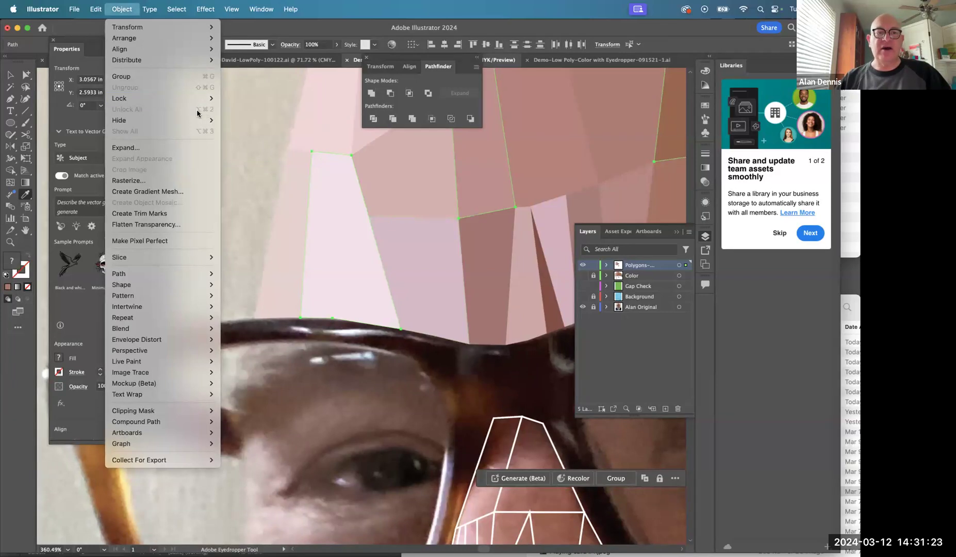
{"action": "key", "text": "Escape"}
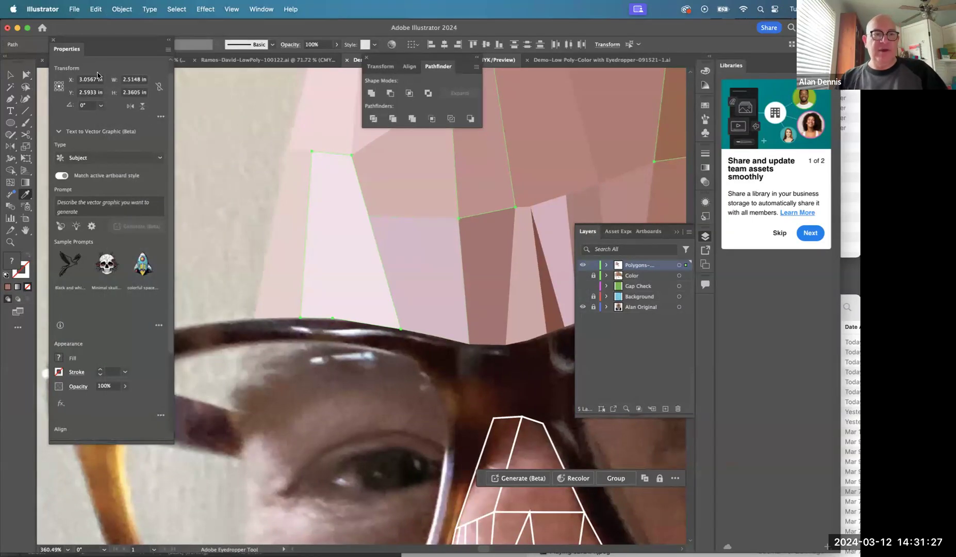
Draw a diagonal line about 0.66 in wide and 0.25 in high across the two pale outer forehead polygons, with a black stroke.
{"action": "key", "text": "backslash"}
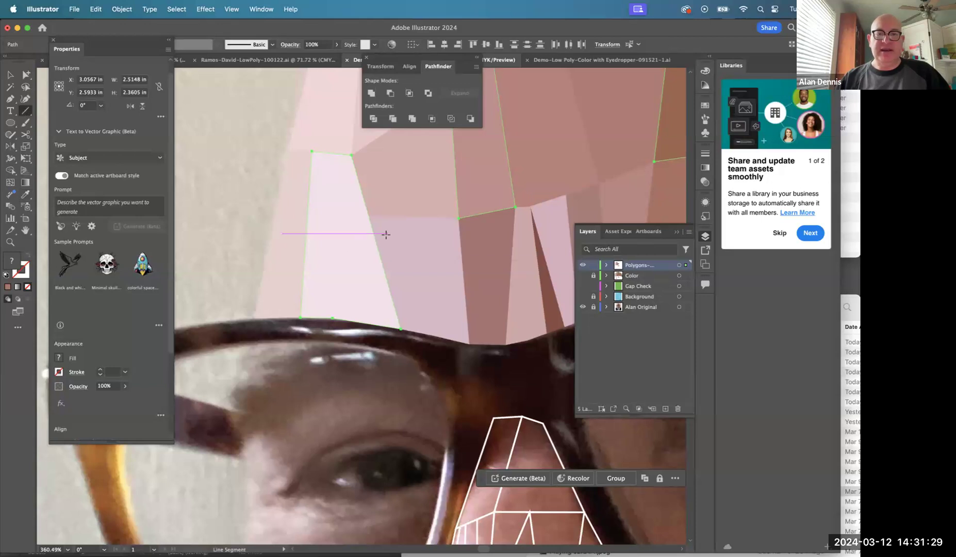
{"action": "left_click_drag", "start_coordinate": [389, 206], "coordinate": [237, 264]}
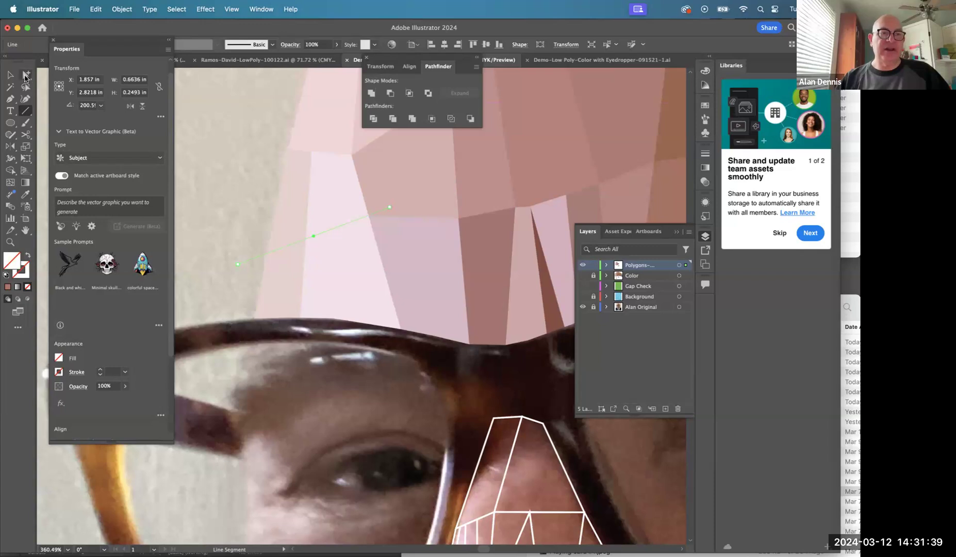
{"action": "left_click", "coordinate": [25, 76]}
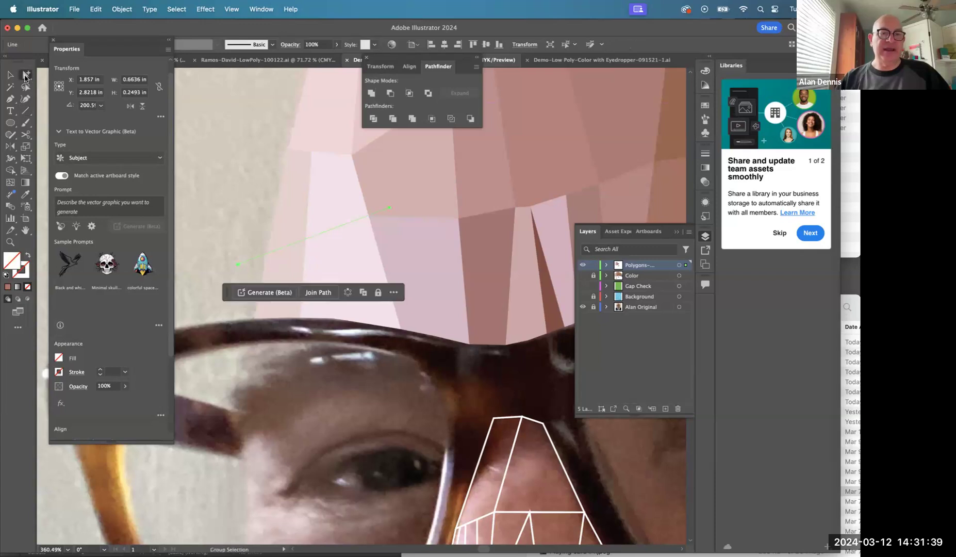
{"action": "left_click", "coordinate": [26, 269]}
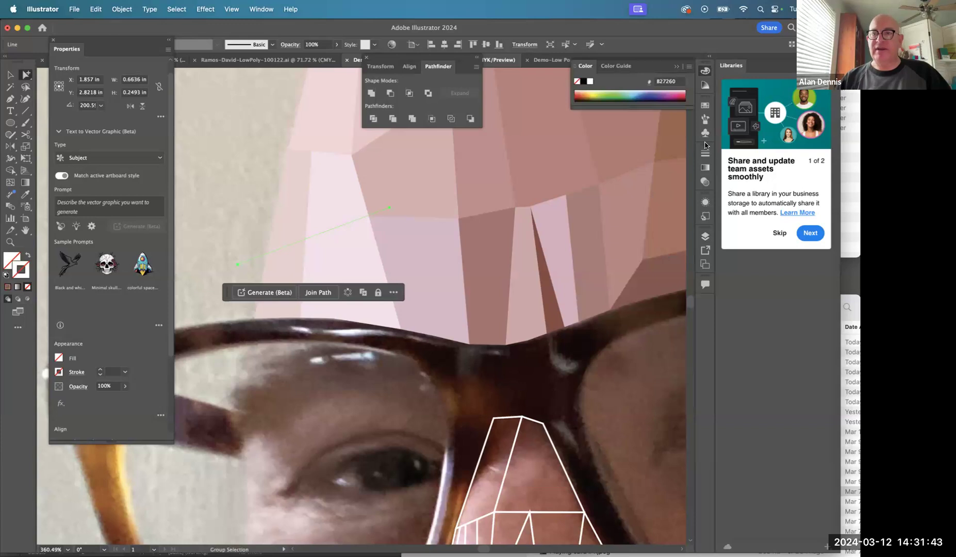
{"action": "left_click", "coordinate": [705, 106]}
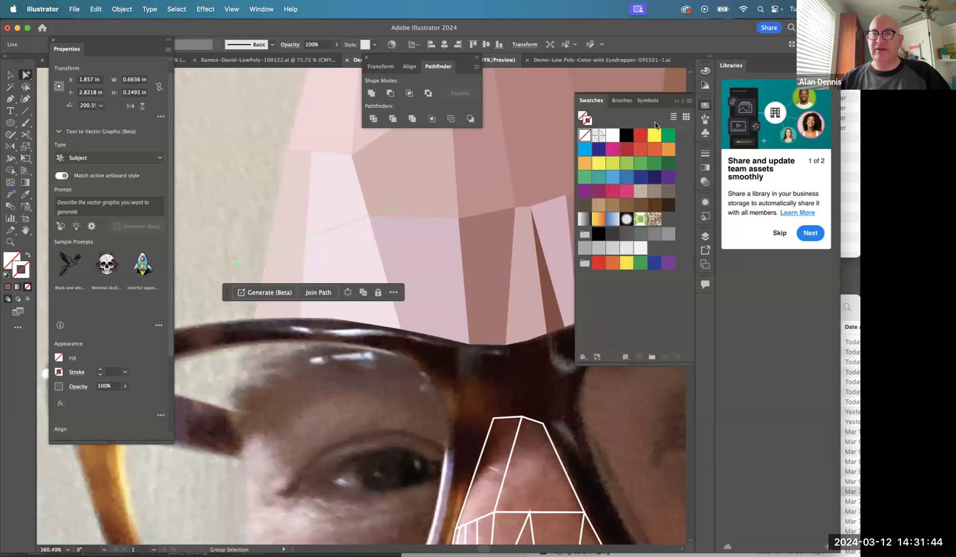
{"action": "left_click", "coordinate": [627, 139]}
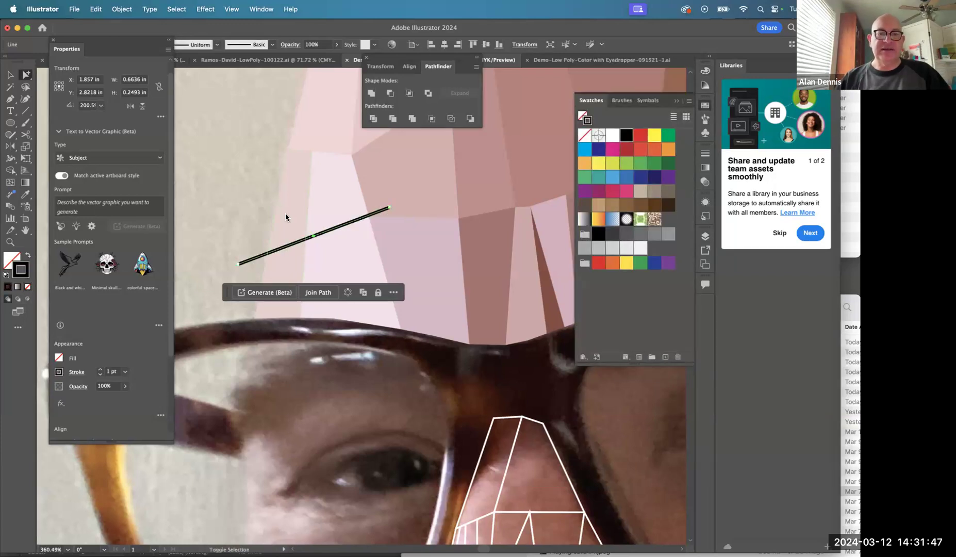
Divide the two pale outer forehead polygons along the black line with Pathfinder Divide.
{"action": "left_click", "coordinate": [333, 195], "text": "shift"}
{"action": "key", "text": "v"}
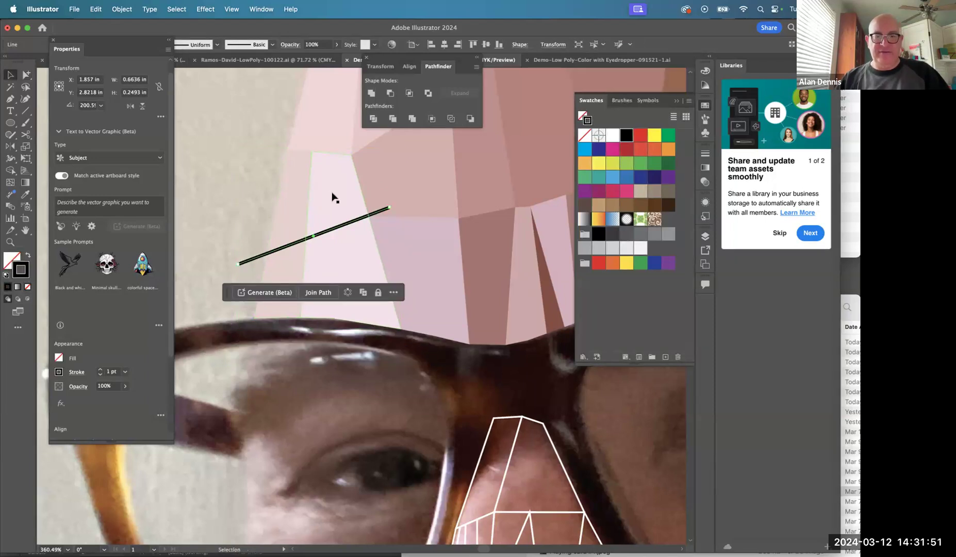
{"action": "left_click_drag", "start_coordinate": [297, 196], "coordinate": [238, 226]}
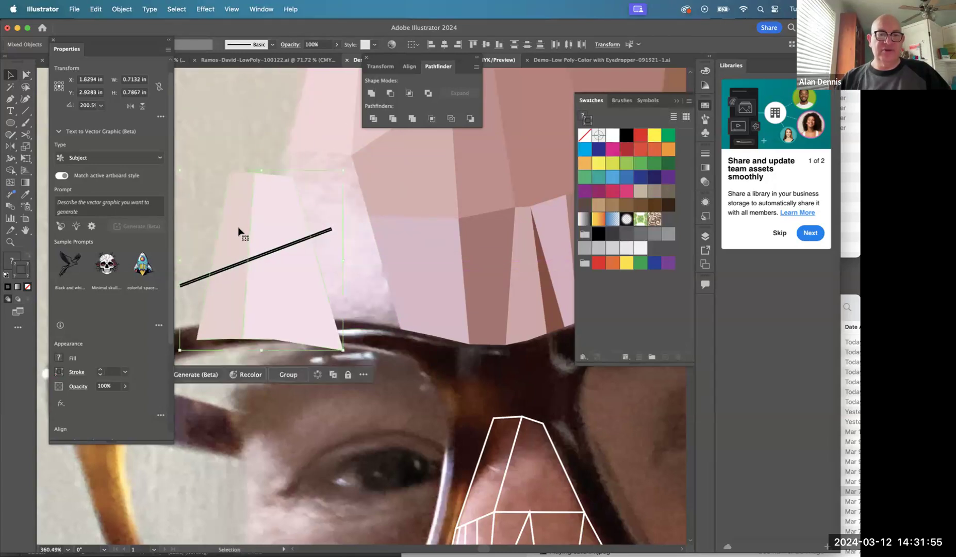
{"action": "left_click_drag", "start_coordinate": [282, 292], "coordinate": [340, 270]}
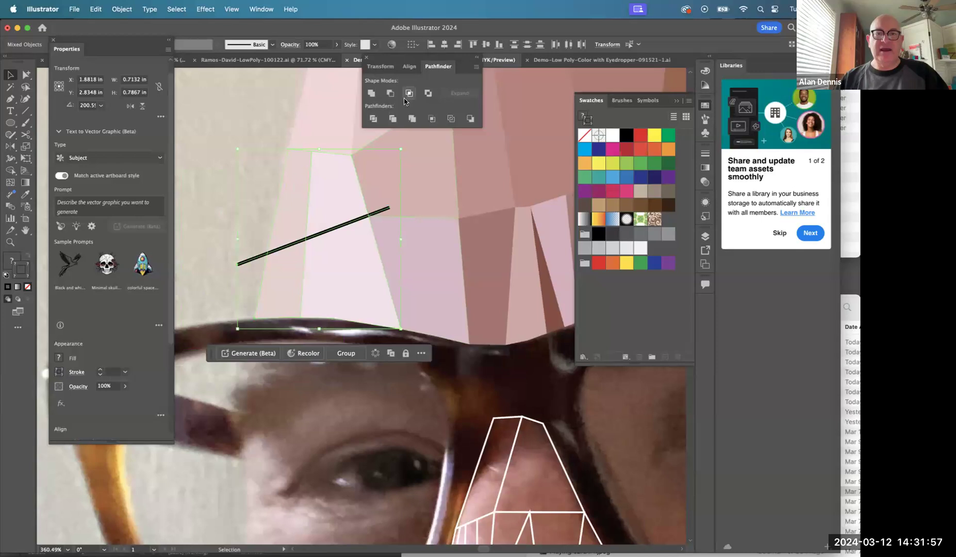
{"action": "left_click", "coordinate": [372, 118]}
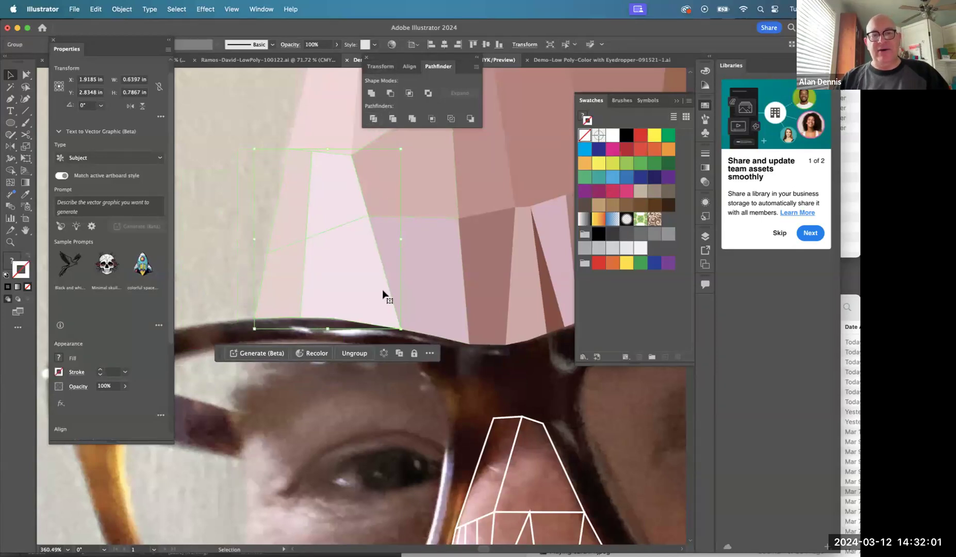
Hide and reshow the Polygons layer to compare the divided pale polygons with the original photo.
{"action": "left_click", "coordinate": [27, 75]}
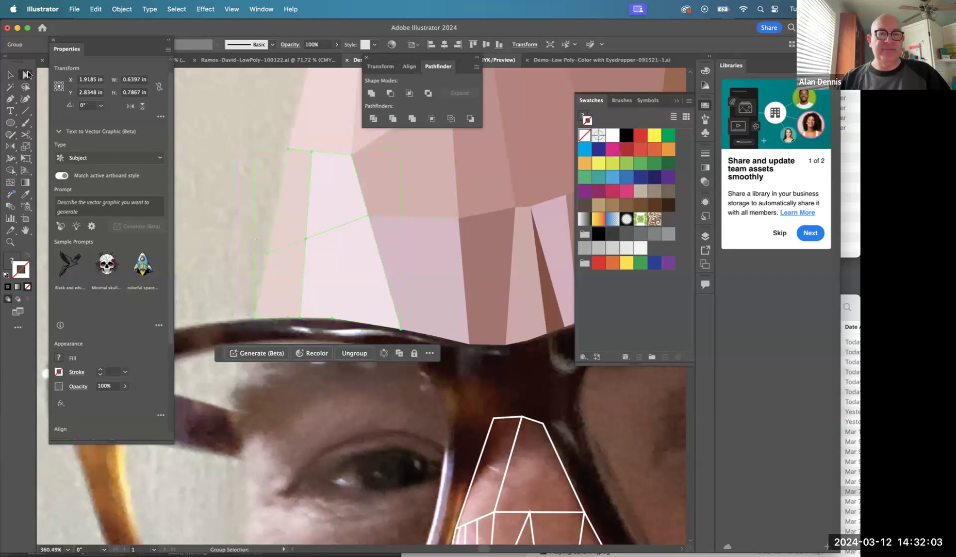
{"action": "left_click", "coordinate": [341, 265]}
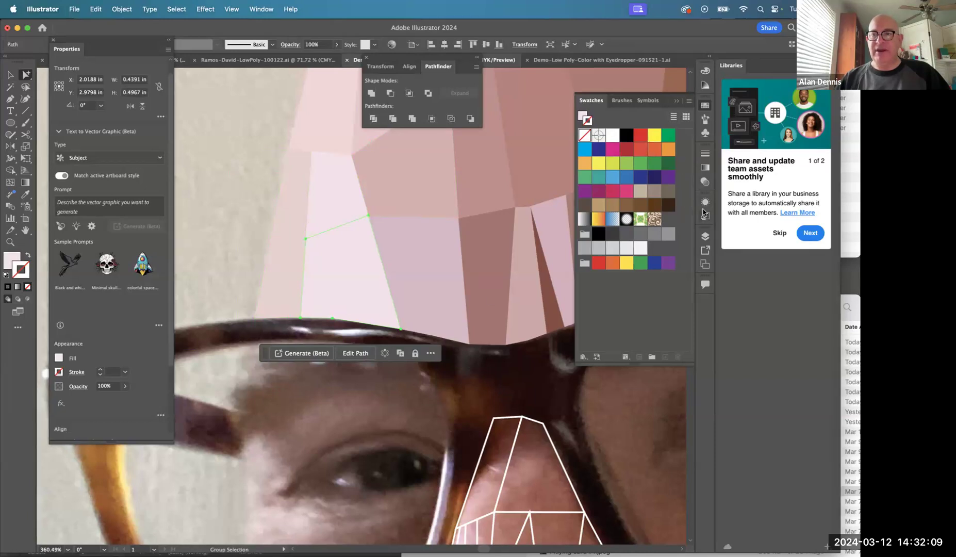
{"action": "left_click", "coordinate": [706, 236]}
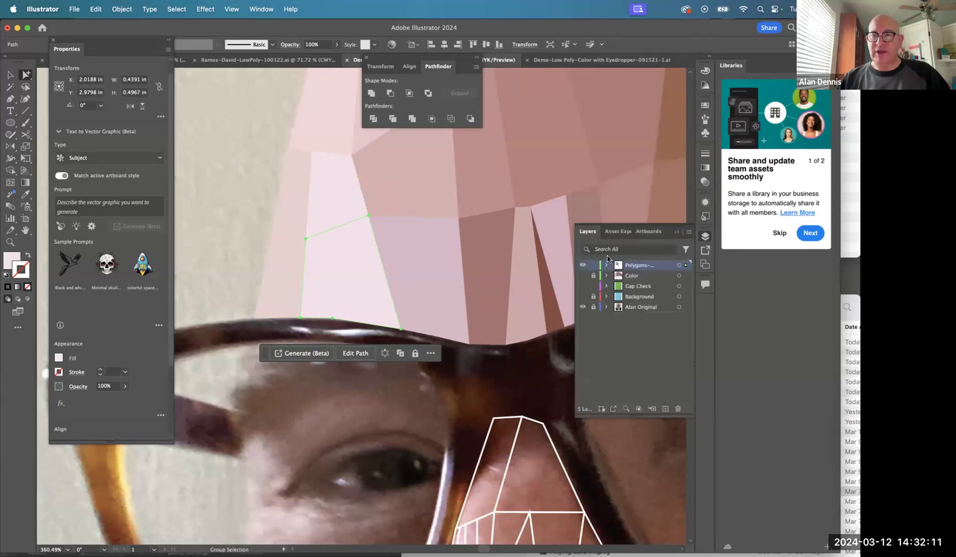
{"action": "left_click", "coordinate": [583, 265]}
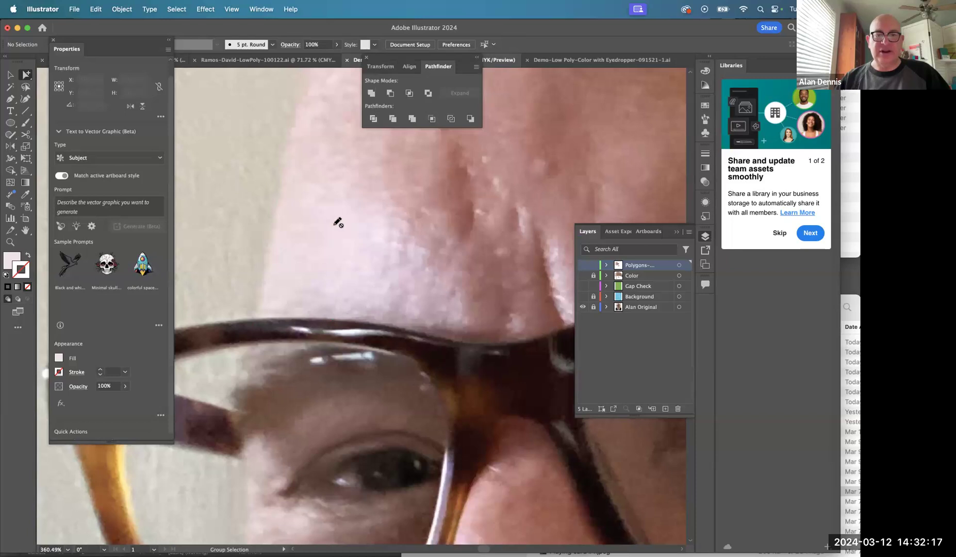
{"action": "left_click", "coordinate": [584, 265]}
Set the fill of the wider lower piece of the divided pale polygons to E5D3DC.
{"action": "left_click", "coordinate": [333, 287]}
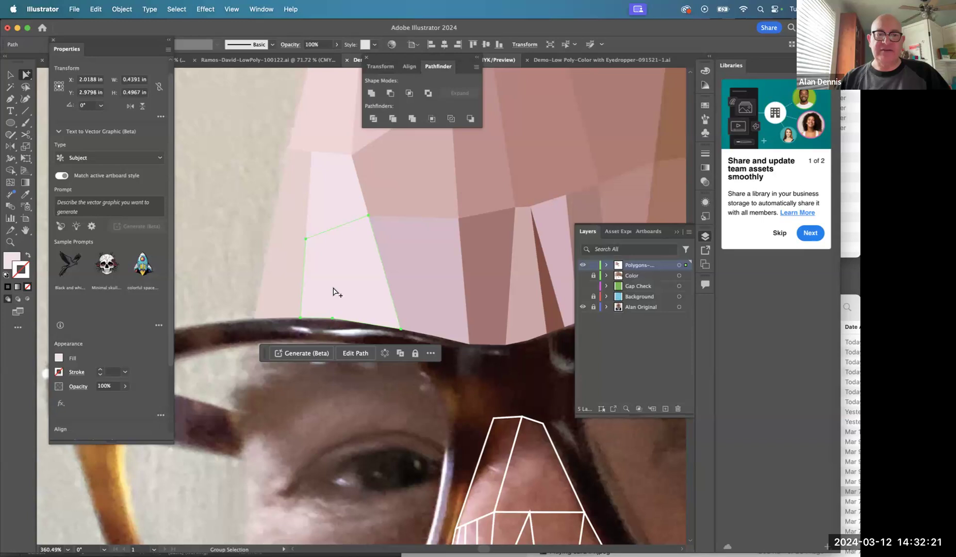
{"action": "double_click", "coordinate": [8, 261]}
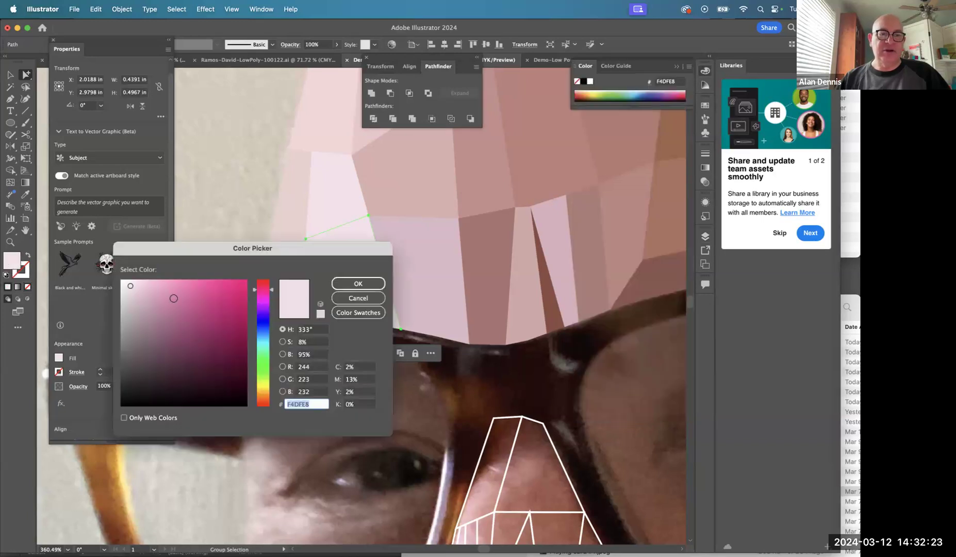
{"action": "mouse_move", "coordinate": [134, 297]}
{"action": "left_mouse_down"}
{"action": "mouse_move", "coordinate": [143, 290]}
{"action": "mouse_move", "coordinate": [130, 292]}
{"action": "left_mouse_up"}
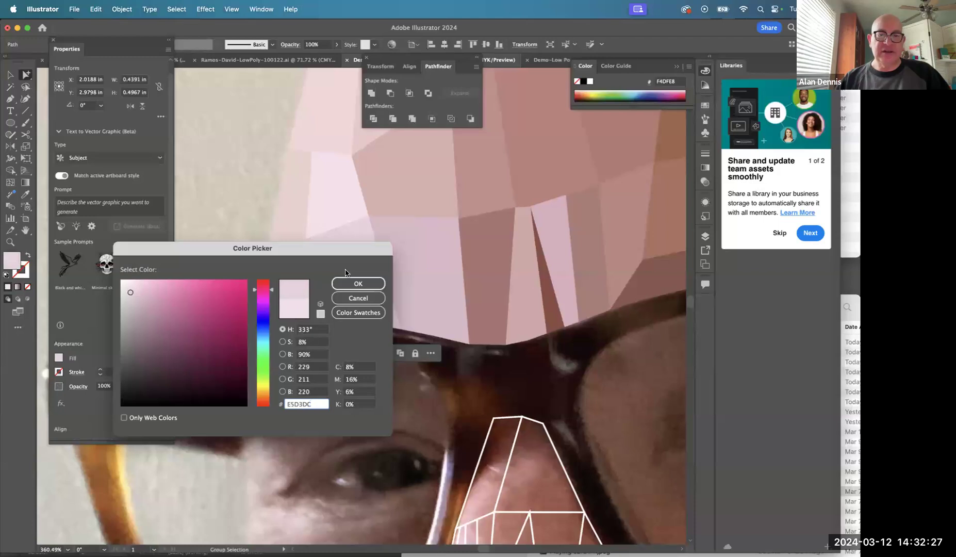
{"action": "left_click", "coordinate": [357, 283]}
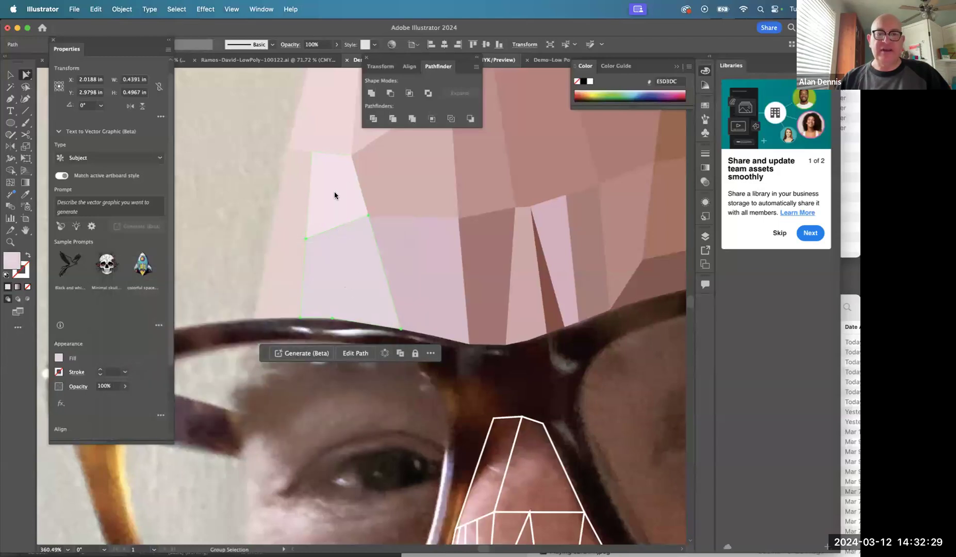
Try a D8C0C0 fill on the narrow lower piece at the forehead's outer edge.
{"action": "left_click", "coordinate": [290, 257]}
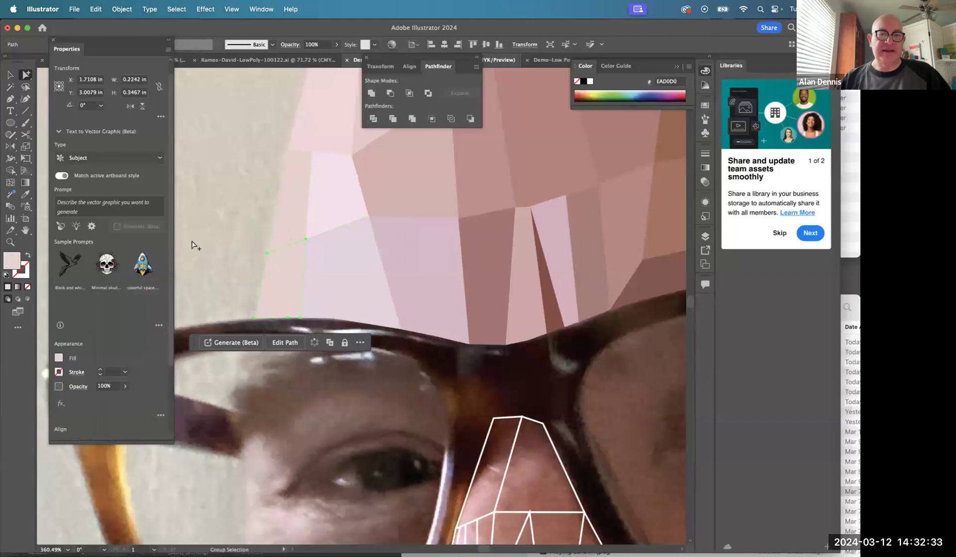
{"action": "double_click", "coordinate": [10, 262]}
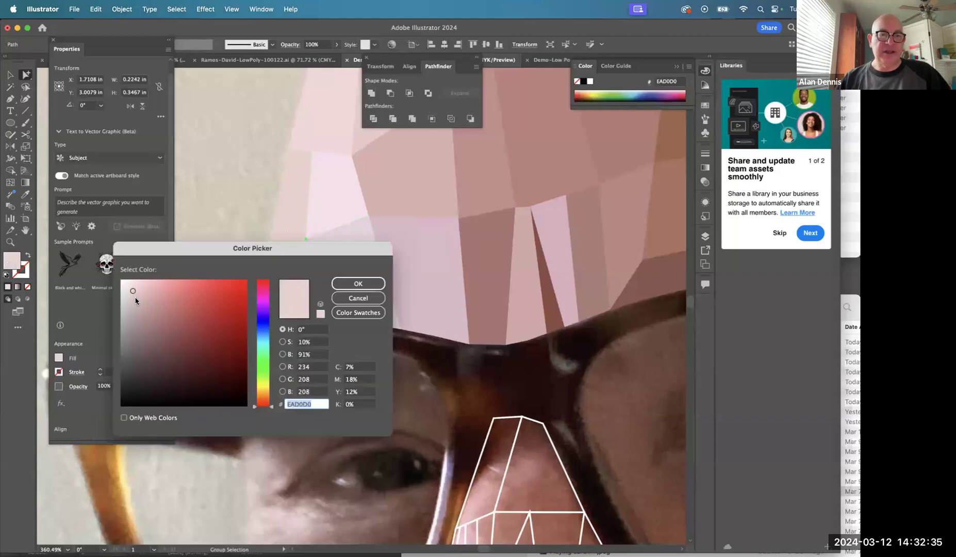
{"action": "type", "text": "D8C0C0"}
{"action": "left_click", "coordinate": [346, 283]}
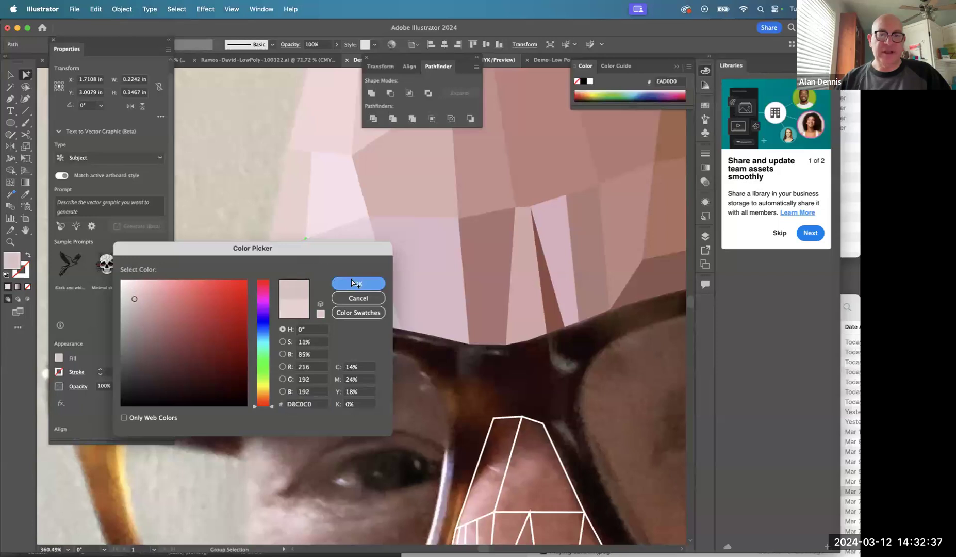
{"action": "left_click", "coordinate": [339, 197]}
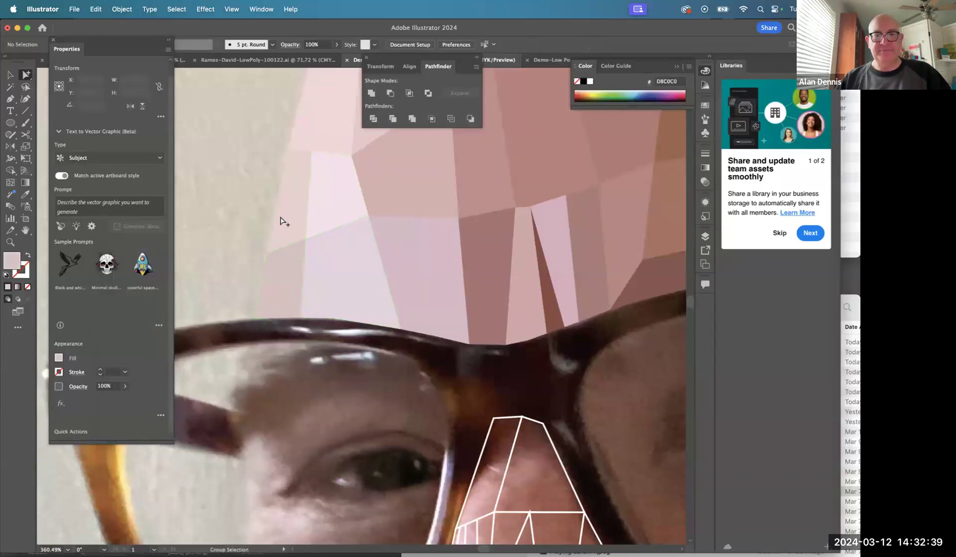
Set the fill of the narrow lower piece at the forehead's outer edge to DDCACA, and deselect it.
{"action": "left_click", "coordinate": [291, 289]}
{"action": "left_click", "coordinate": [281, 288]}
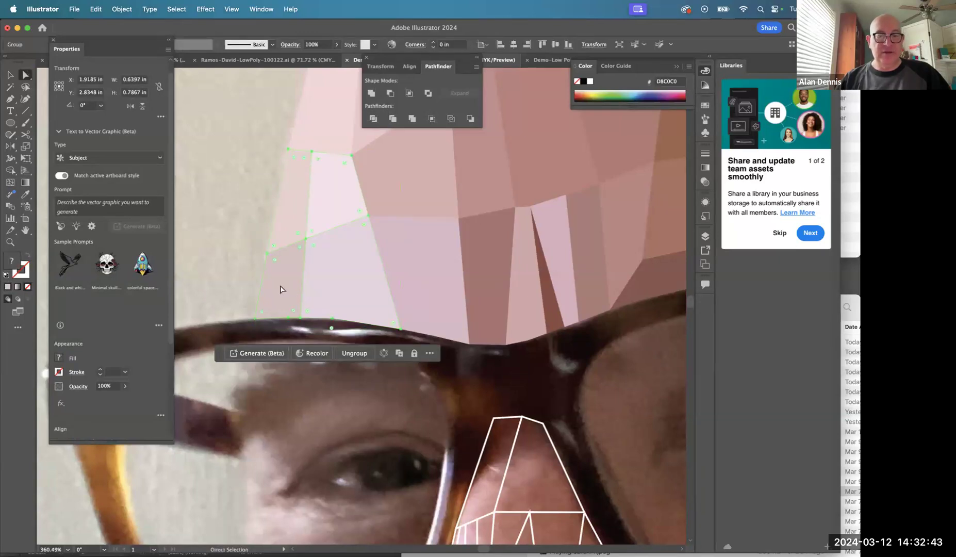
{"action": "left_click", "coordinate": [280, 287]}
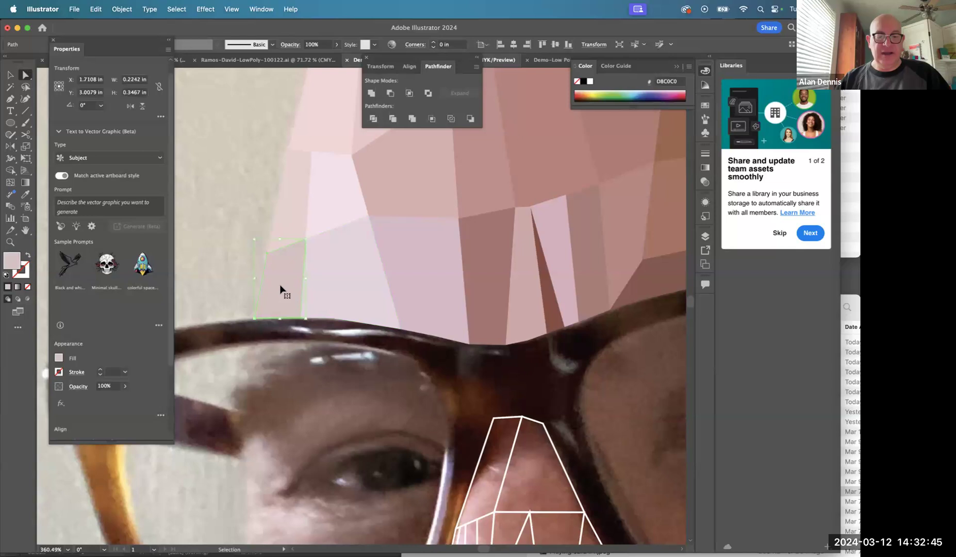
{"action": "double_click", "coordinate": [9, 261]}
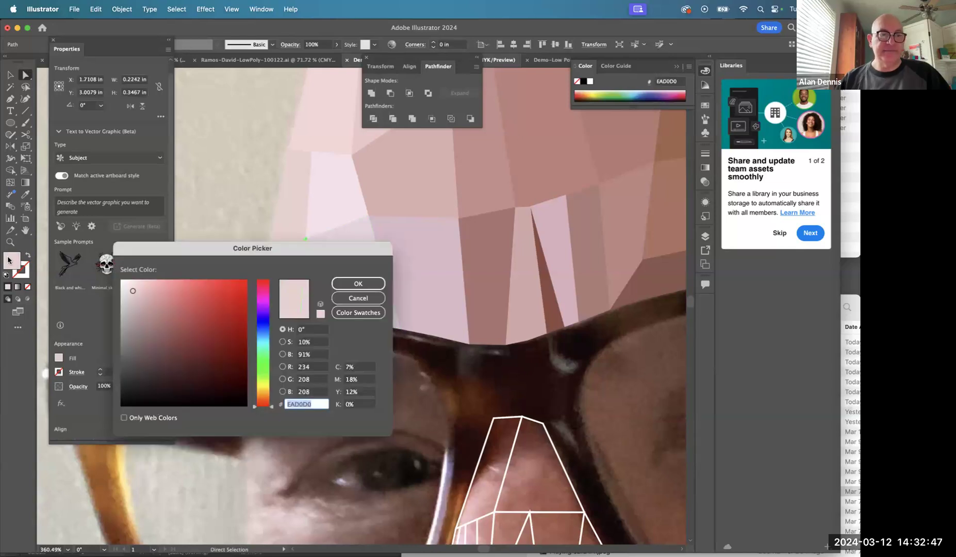
{"action": "type", "text": "DDCACA"}
{"action": "left_click", "coordinate": [355, 283]}
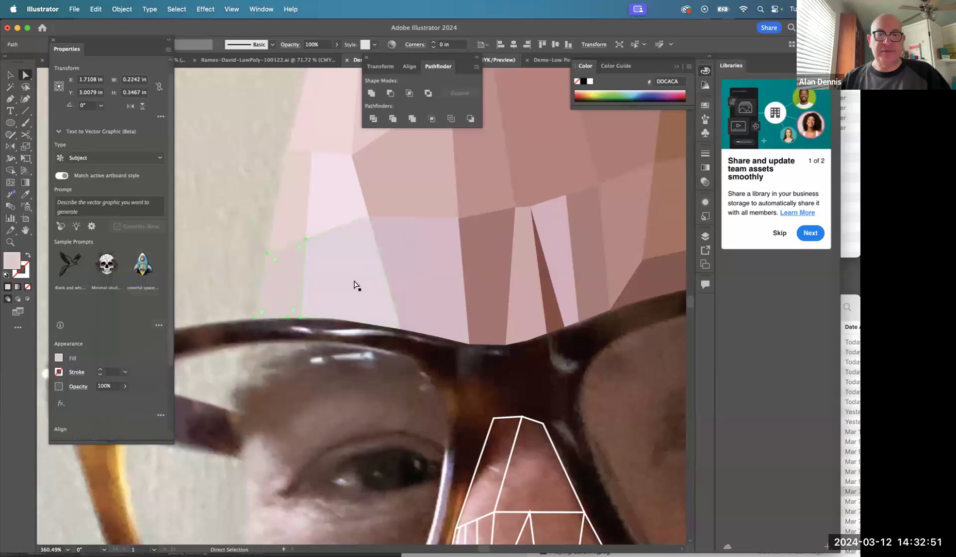
{"action": "left_click", "coordinate": [319, 337]}
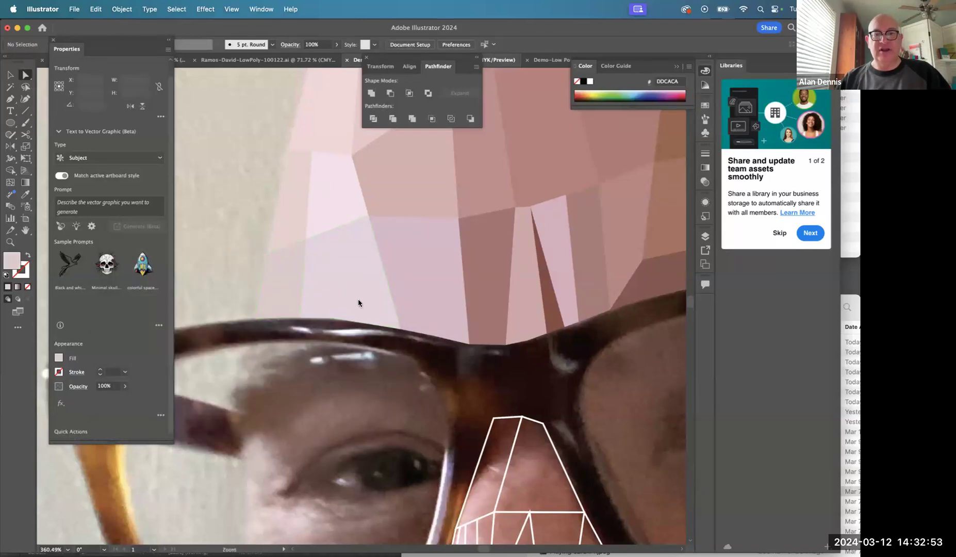
Examine the divided and recolored forehead pieces in the context of the whole portrait.
{"action": "left_click", "coordinate": [358, 298], "text": "alt+super"}
{"action": "left_click", "coordinate": [358, 299], "text": "alt+super"}
{"action": "left_click", "coordinate": [359, 300], "text": "alt+super"}
{"action": "left_click", "coordinate": [359, 299], "text": "alt+super"}
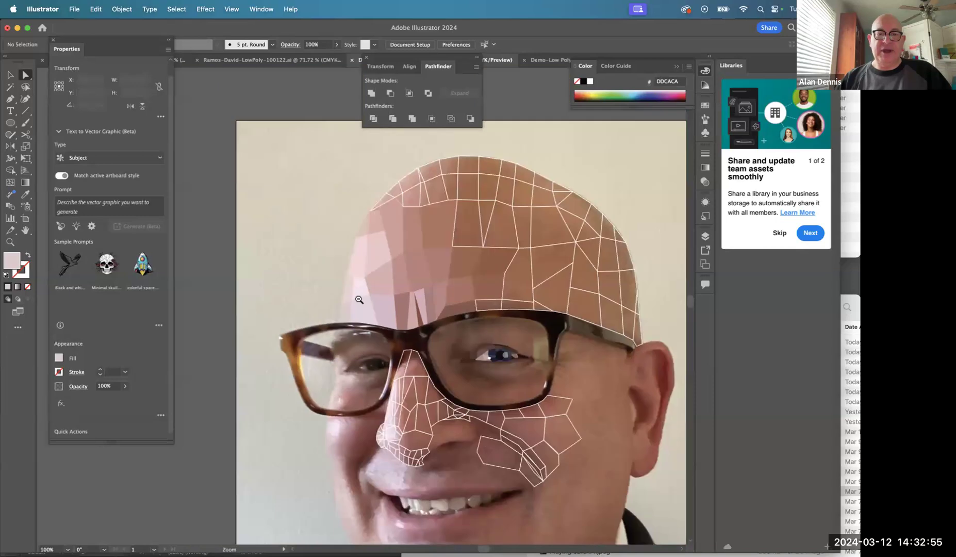
{"action": "left_click", "coordinate": [359, 300], "text": "alt+super"}
{"action": "left_click_drag", "start_coordinate": [264, 233], "coordinate": [309, 235]}
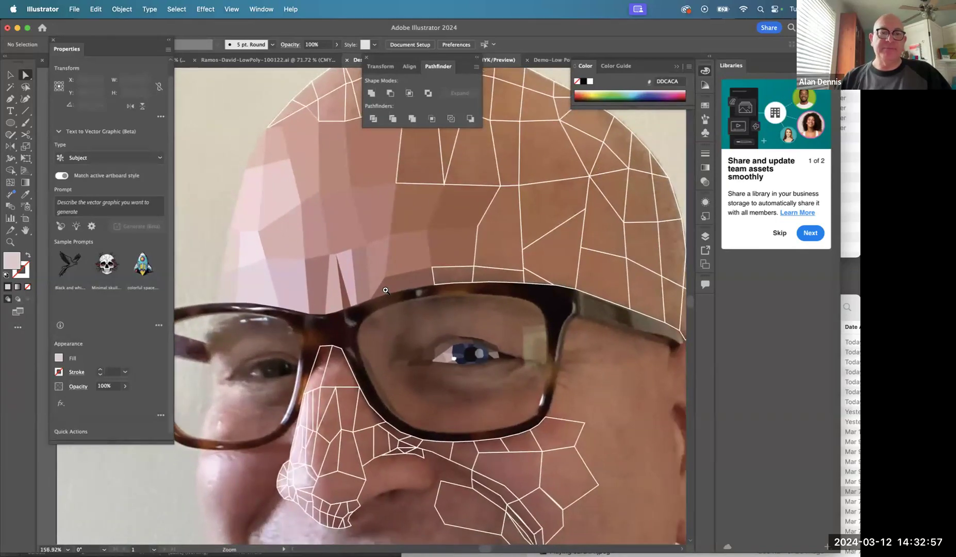
{"action": "left_click", "coordinate": [401, 268], "text": "alt+super"}
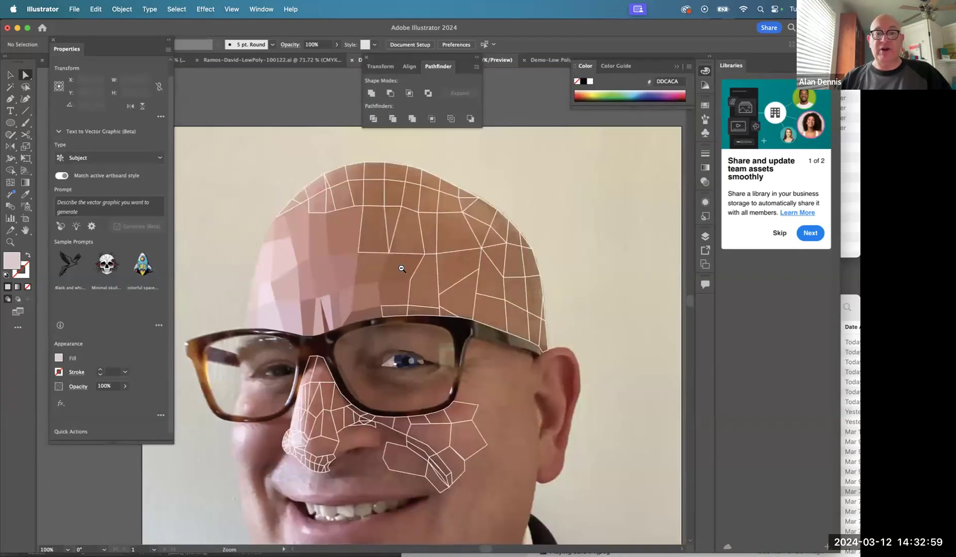